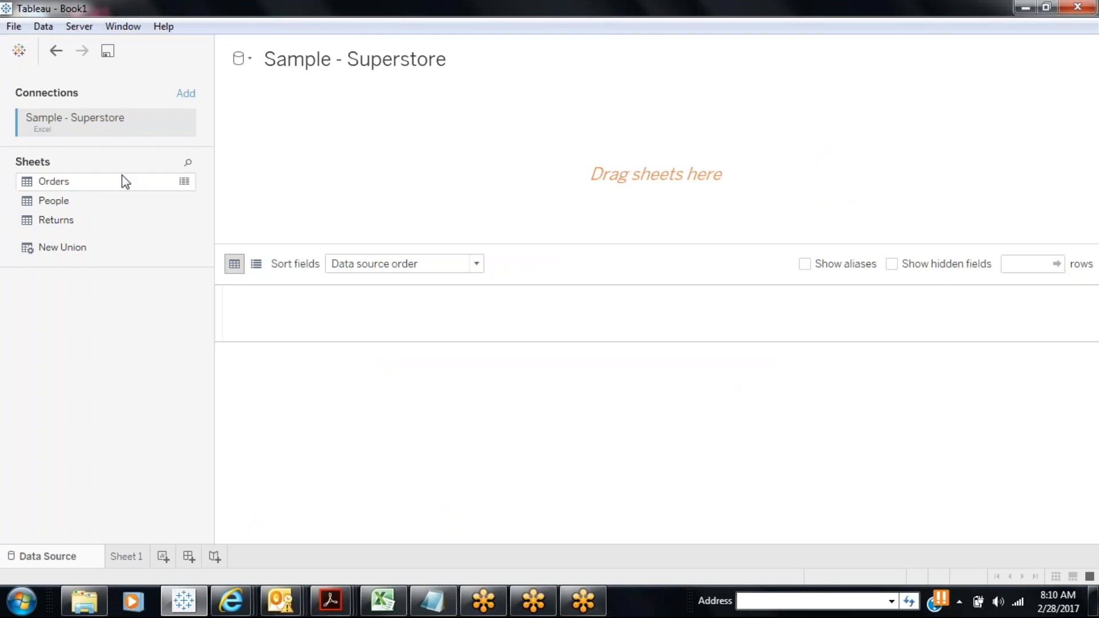
# Add the Orders sheet to the Sample - Superstore data source canvas and open the Sheet 1 worksheet
pyautogui.moveTo(123, 179); pyautogui.dragTo(355, 168)
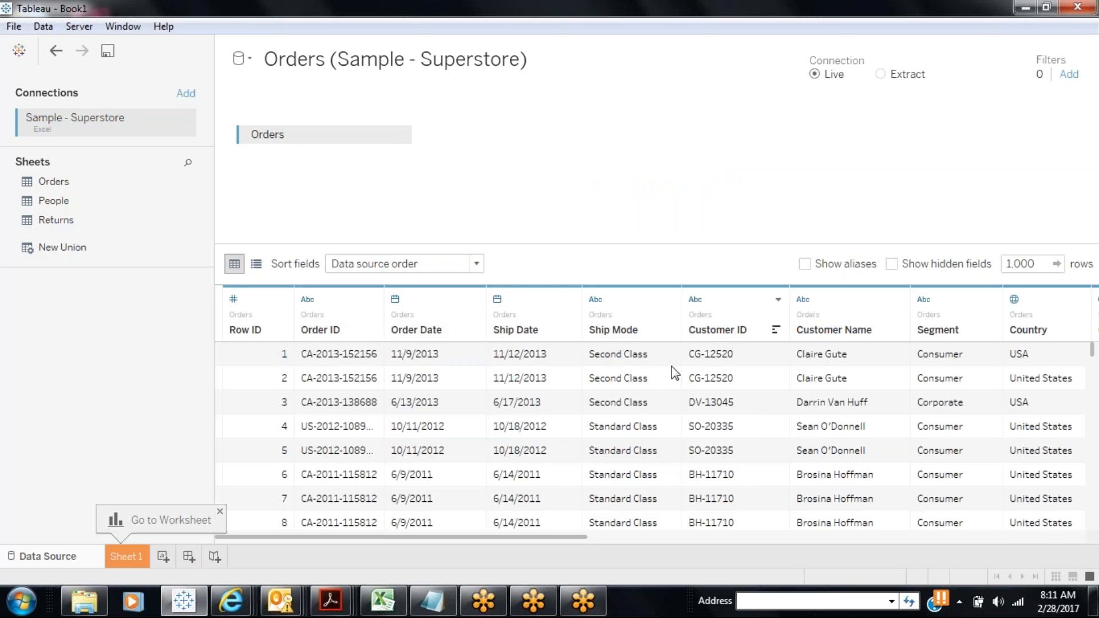
pyautogui.click(125, 556)
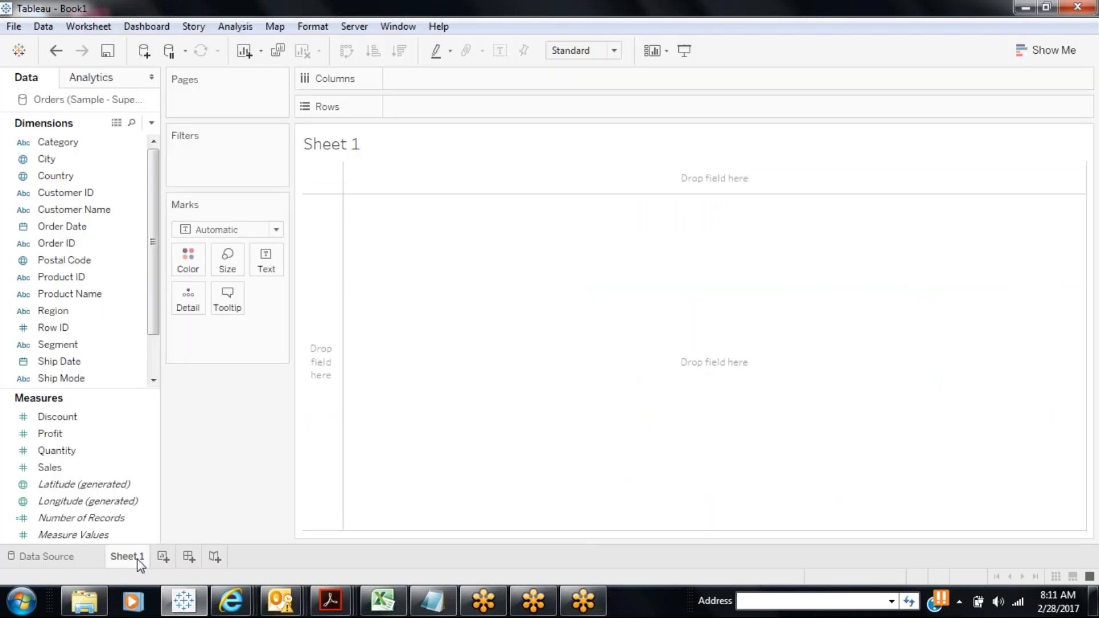
# Switch to Excel and copy the whole data table on the SalesRep sheet, including its header row
pyautogui.click(378, 596)
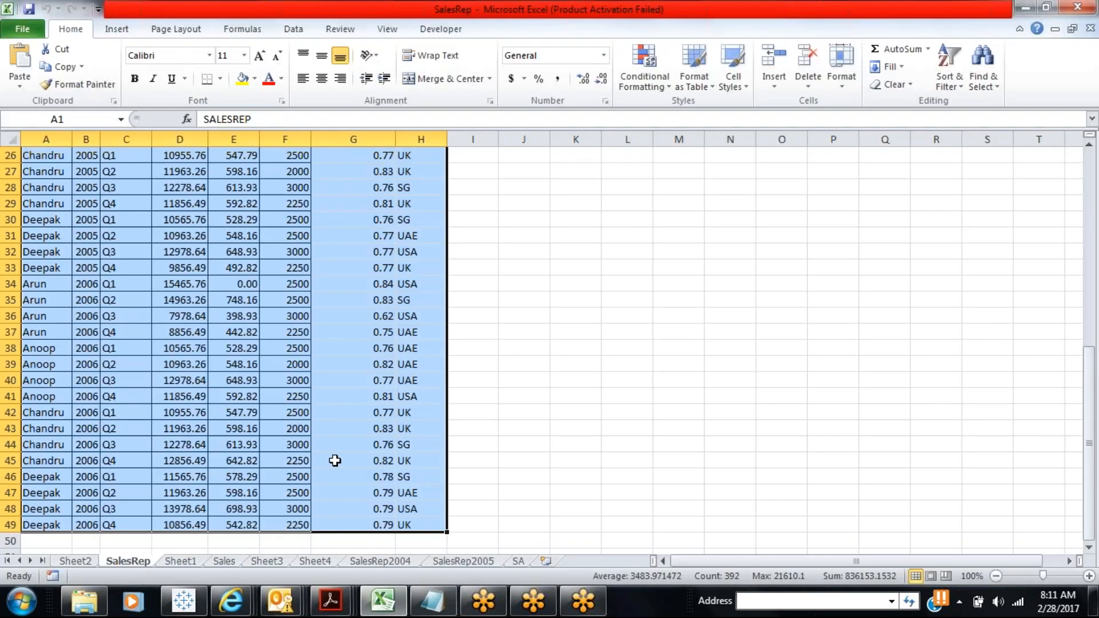
pyautogui.hotkey('ctrl', 'c')
pyautogui.click(319, 447)
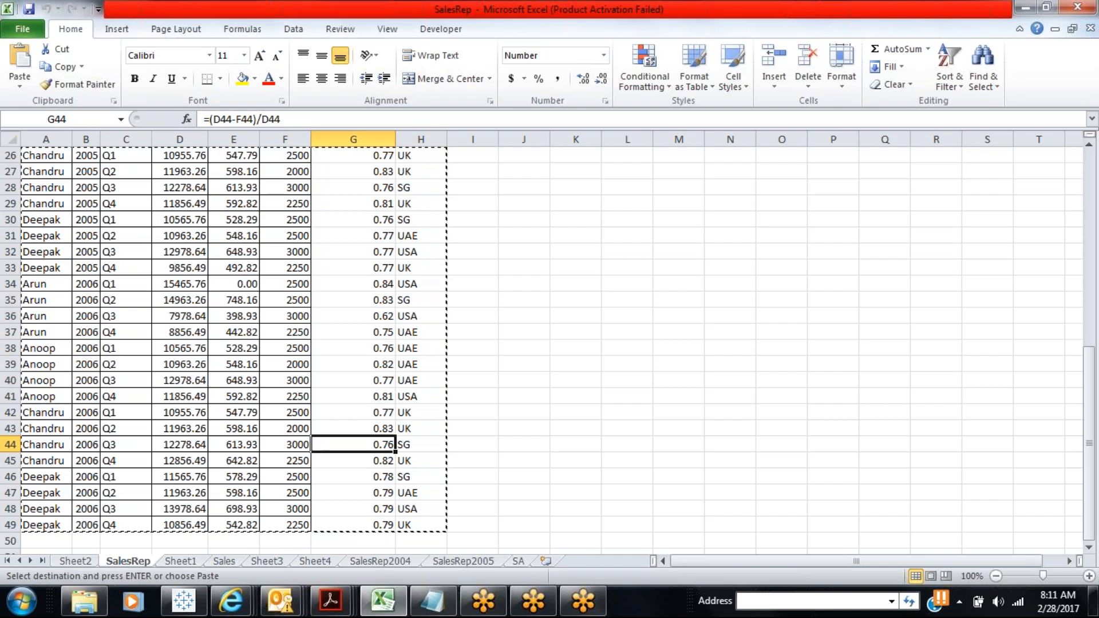
pyautogui.press('pageup')
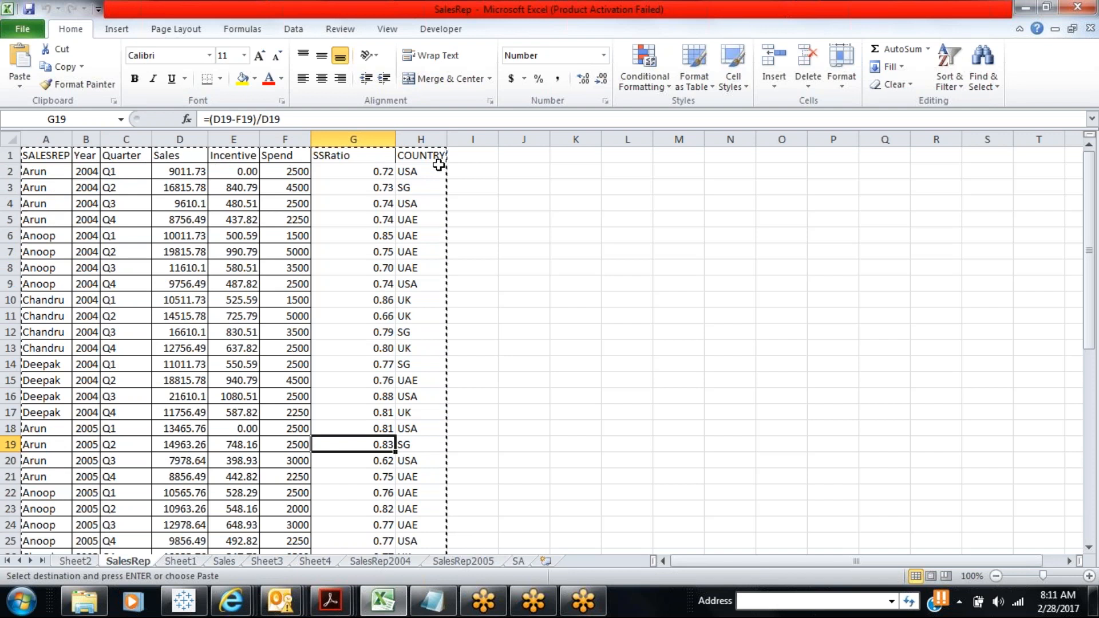
# Switch back to Tableau and paste the copied sales rep table into the workbook as a new data source
pyautogui.click(193, 611)
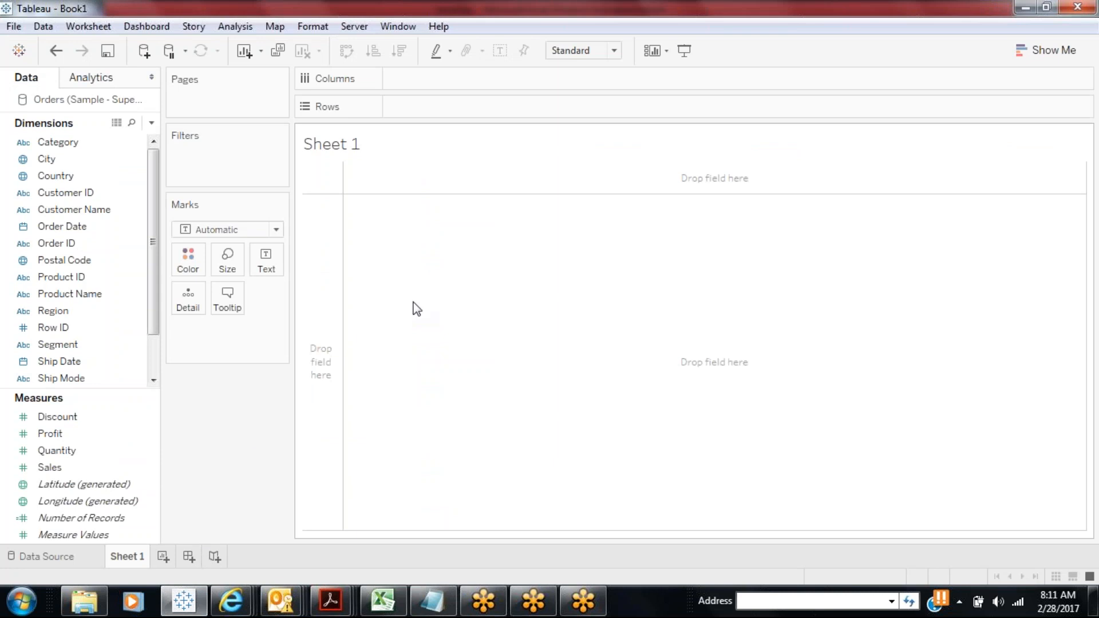
pyautogui.click(43, 26)
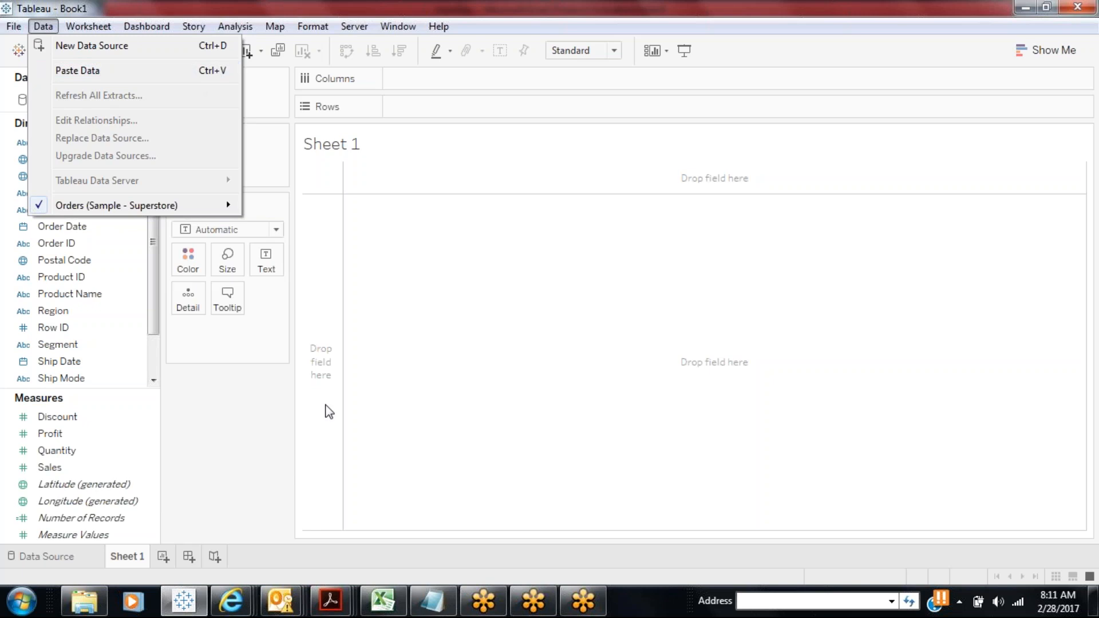
pyautogui.click(237, 467)
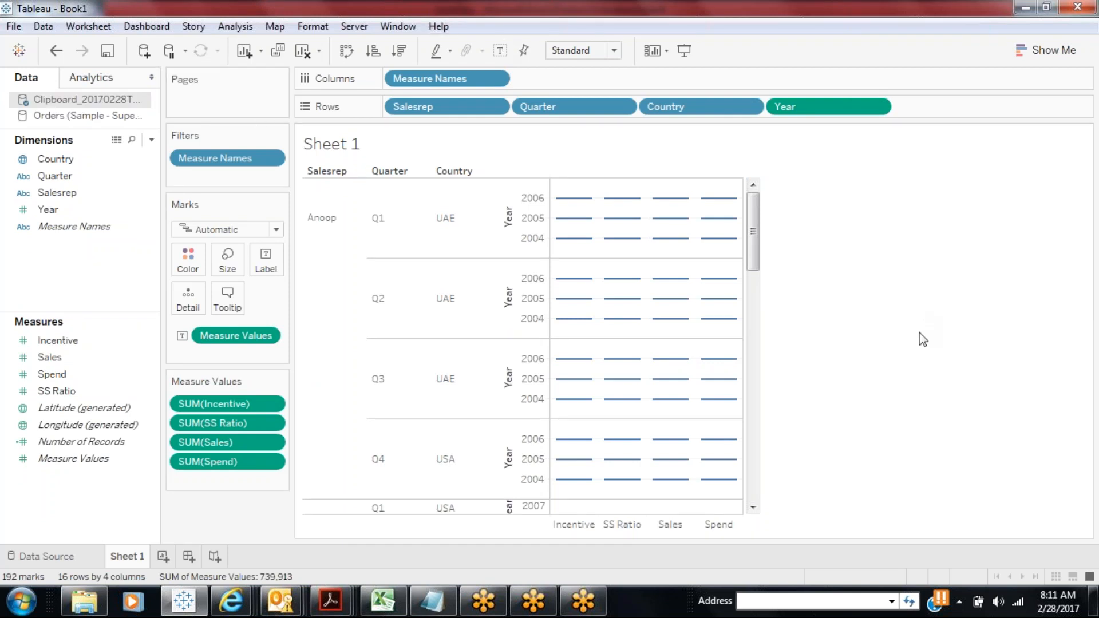
# Examine the D:\Tableau\Datasources folder in Windows Explorer, including its 10.0\en_US-US subfolder, for clipboard and sample data files
pyautogui.hotkey('alt', 'Tab')
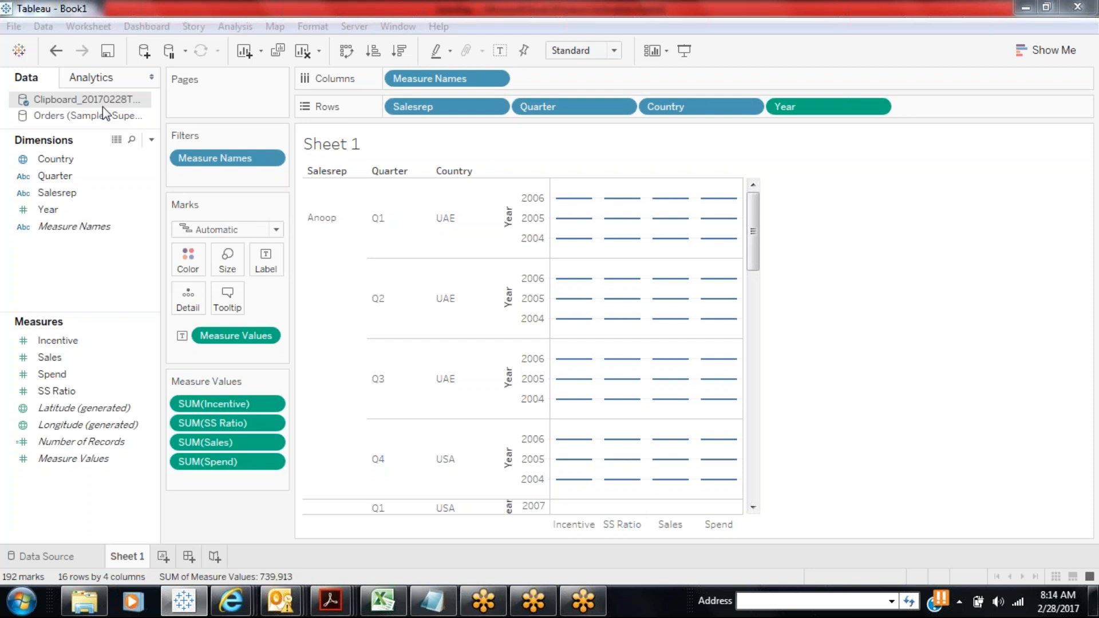
pyautogui.moveTo(84, 601)
pyautogui.click(100, 608)
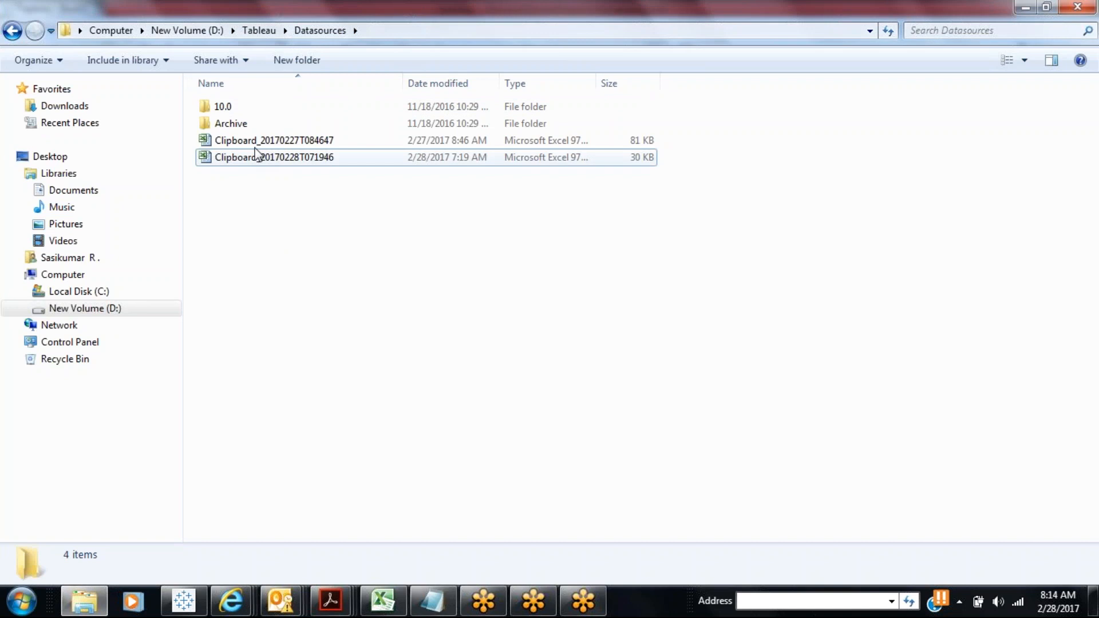
pyautogui.doubleClick(228, 113)
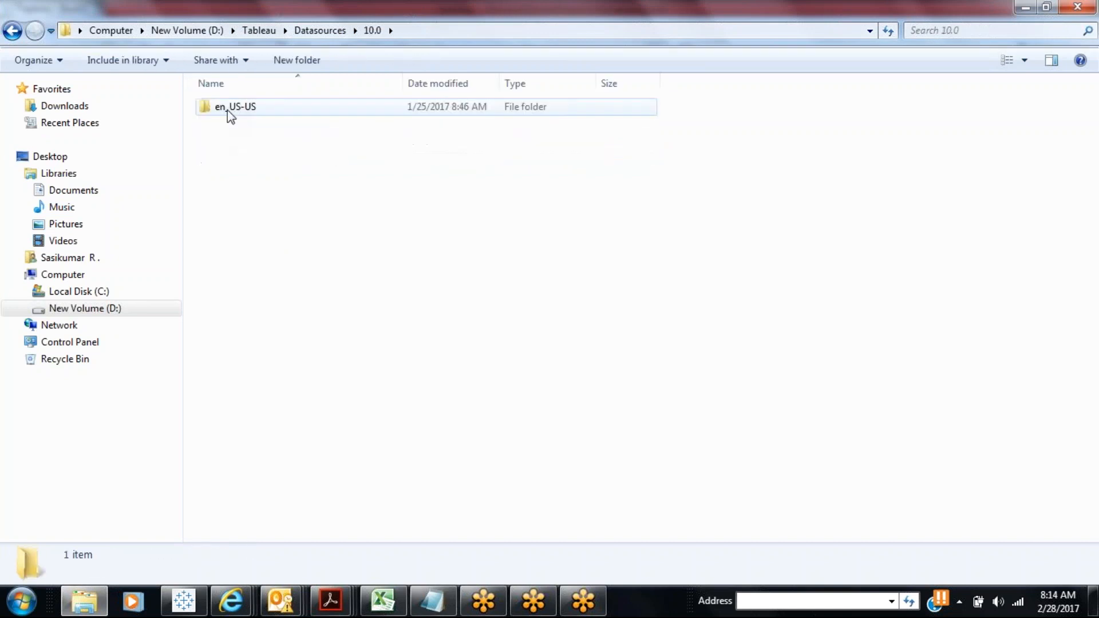
pyautogui.doubleClick(228, 111)
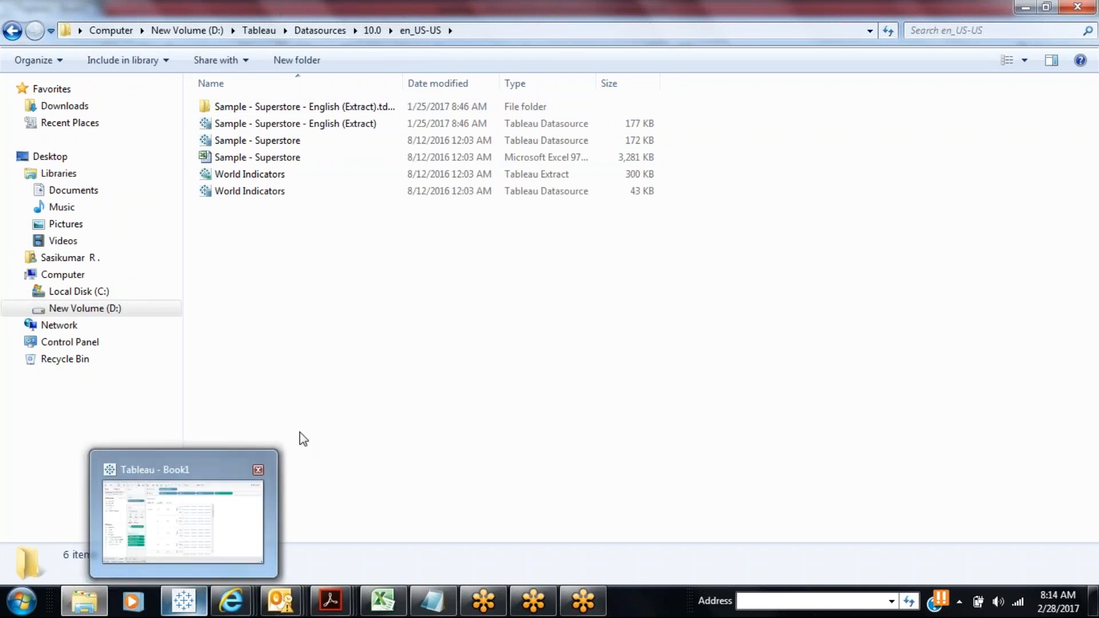
pyautogui.click(320, 30)
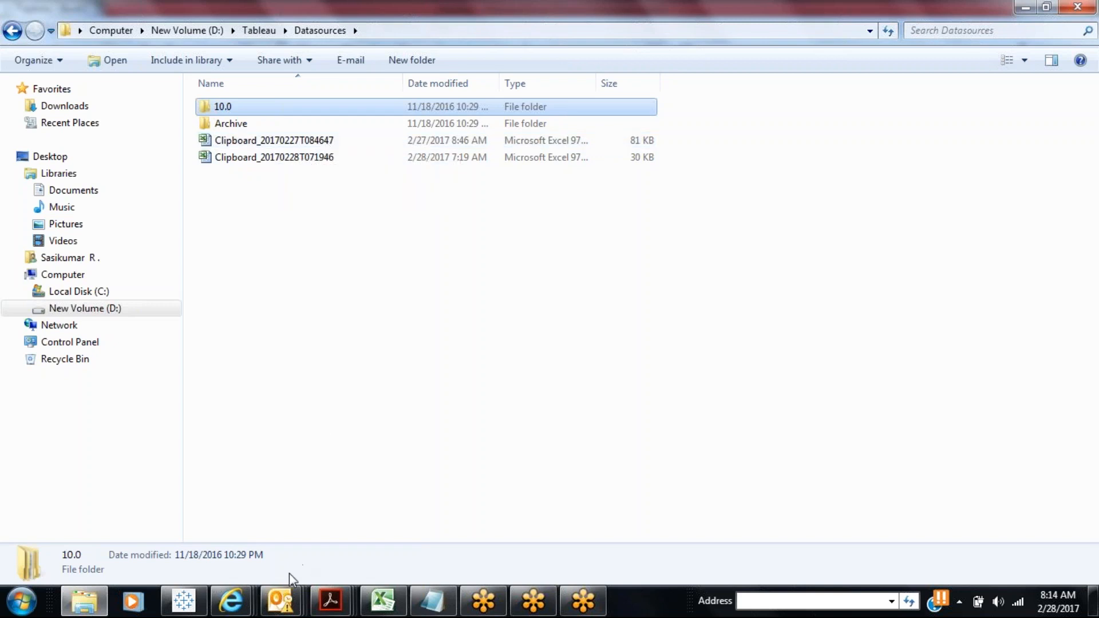
pyautogui.click(195, 606)
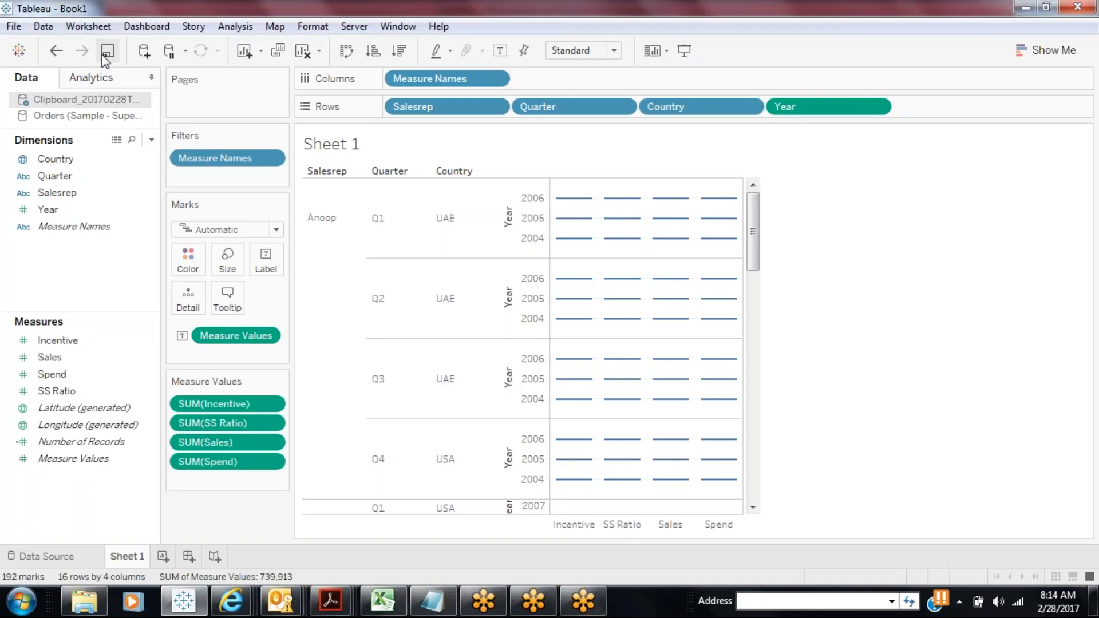
pyautogui.click(99, 609)
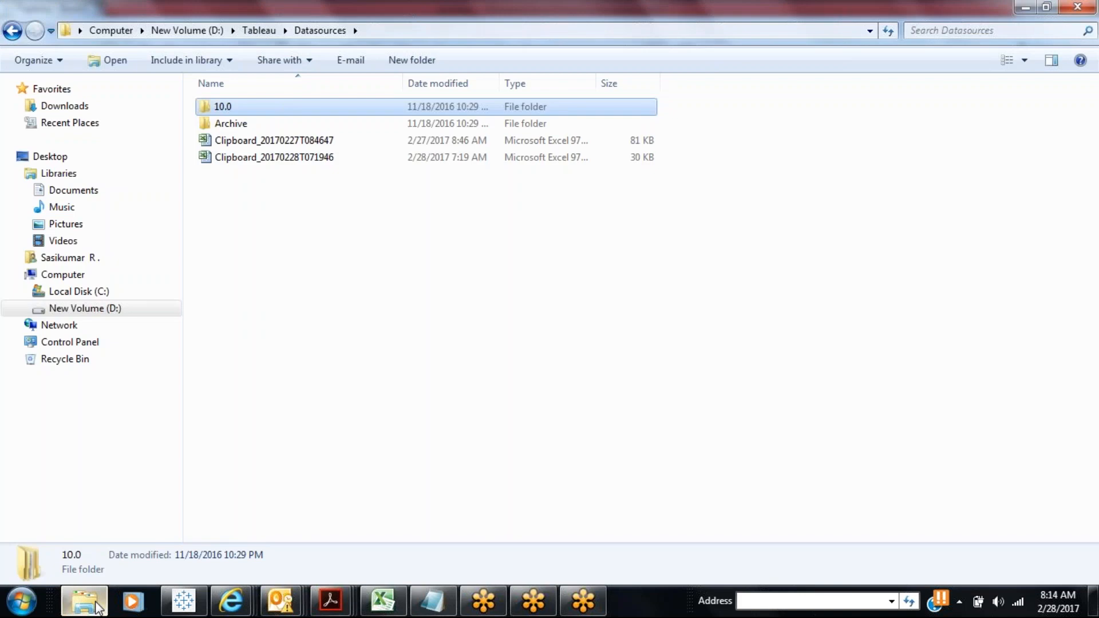
# Save the Tableau workbook as Sample7_1 in the D:\Tableau\8AM folder and check the Datasources folder for the saved clipboard file
pyautogui.click(183, 601)
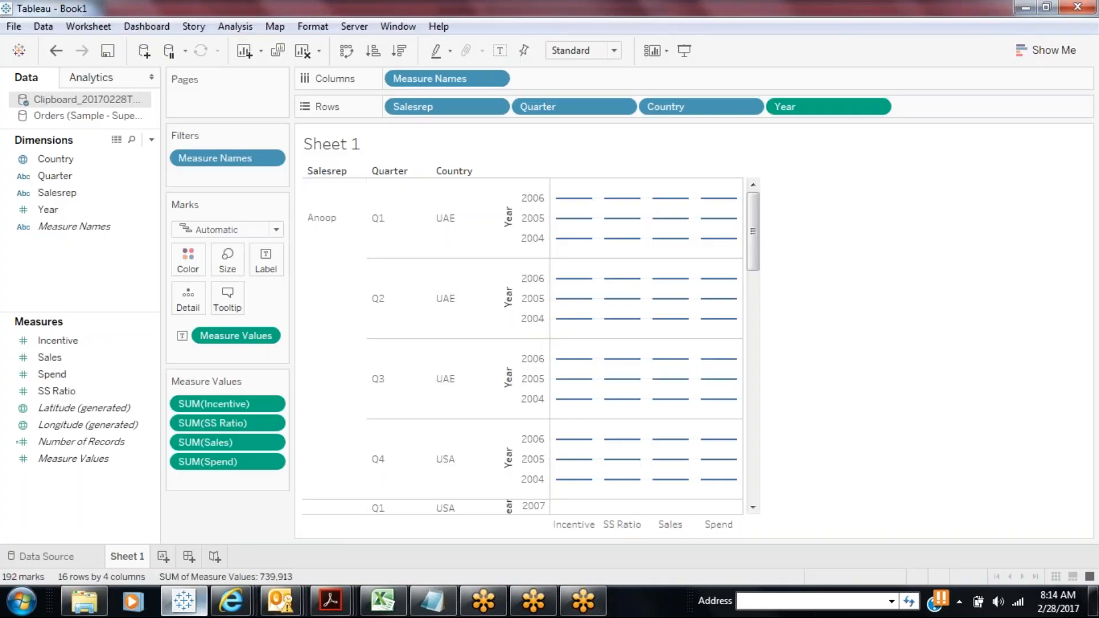
pyautogui.click(109, 53)
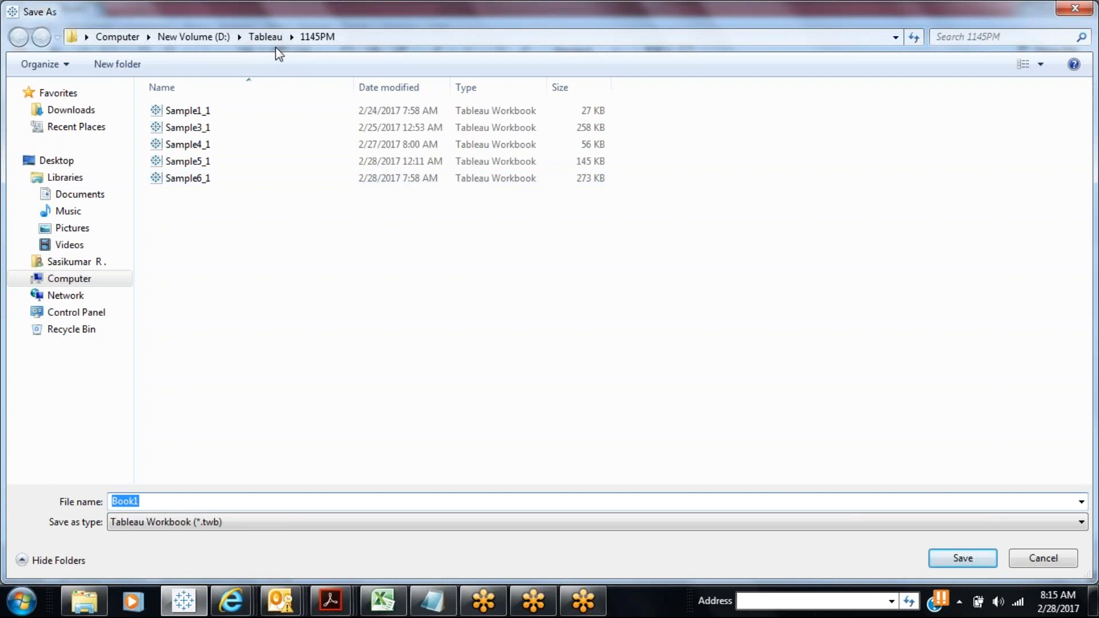
pyautogui.click(268, 37)
pyautogui.click(174, 147)
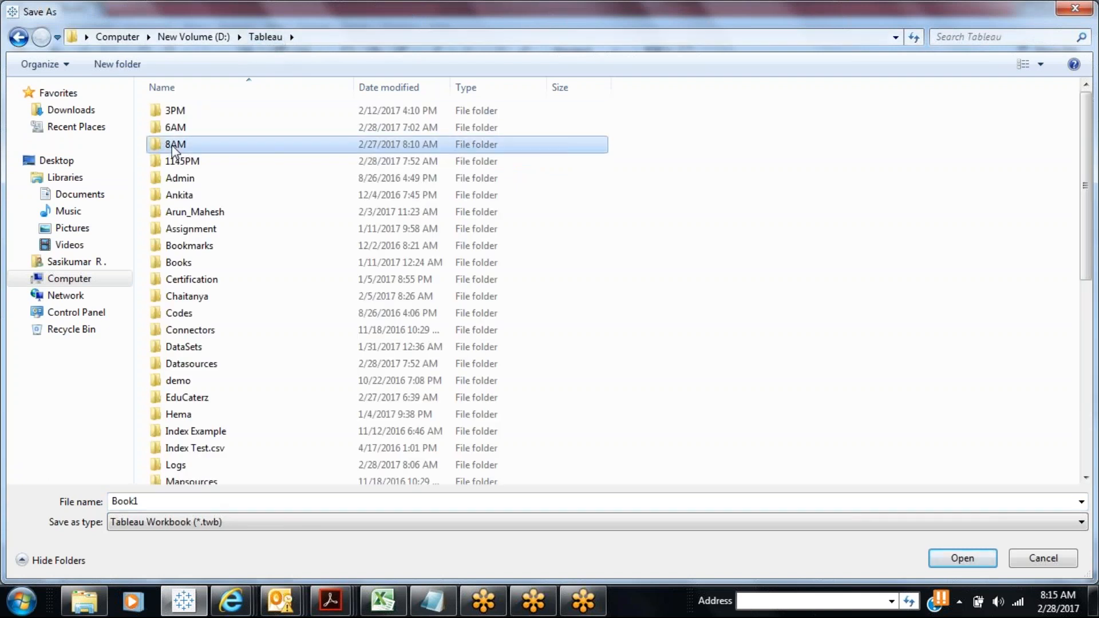
pyautogui.doubleClick(173, 147)
pyautogui.doubleClick(255, 503)
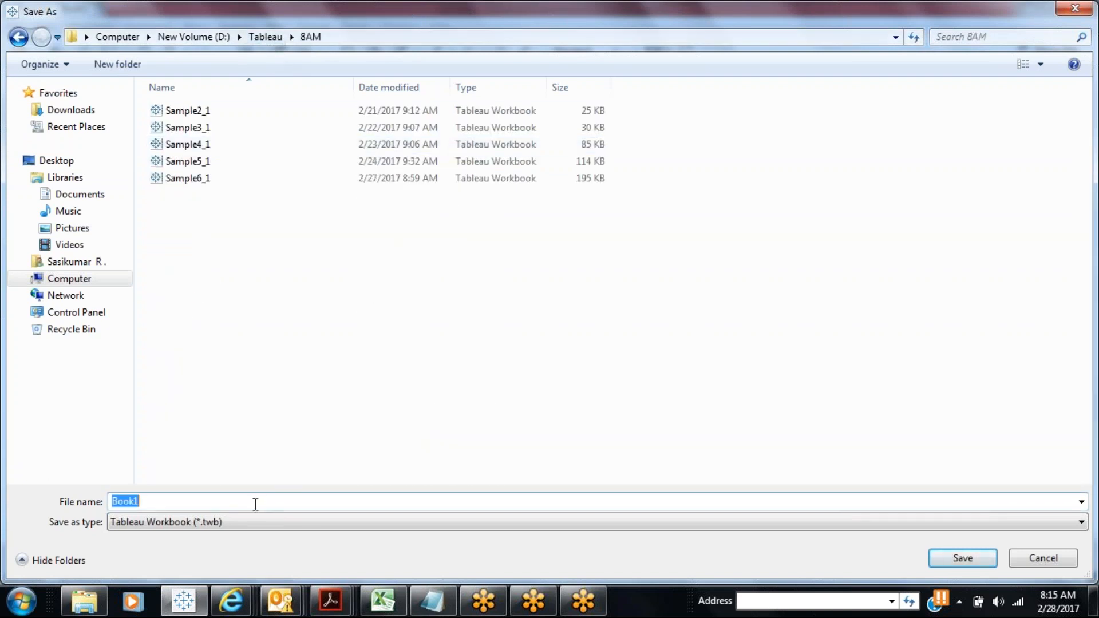
pyautogui.write('Sample7_')
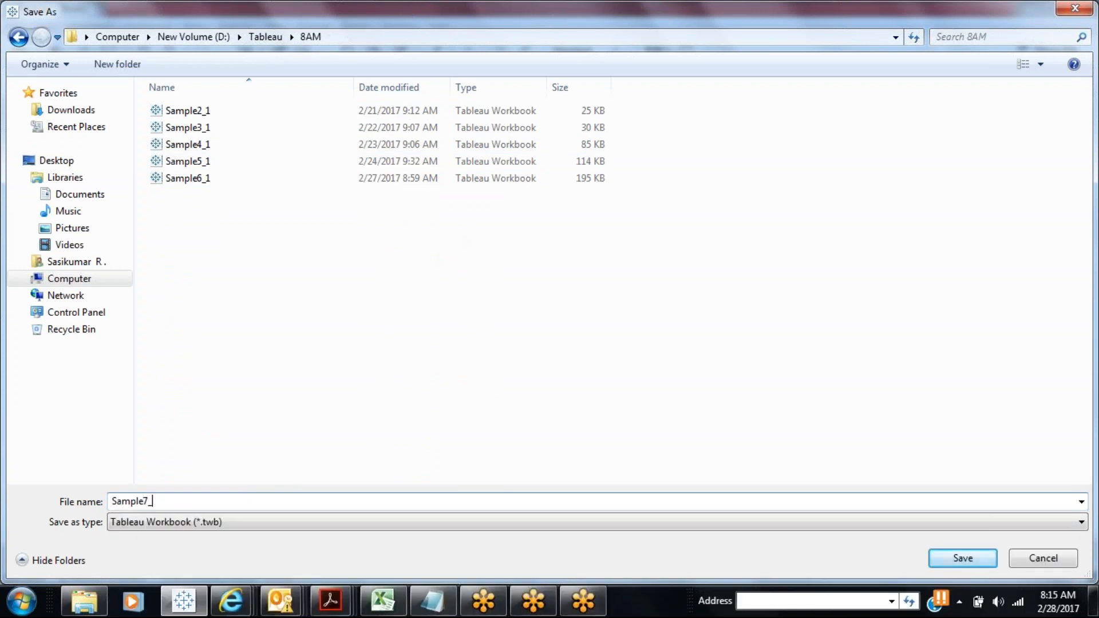
pyautogui.press('Return')
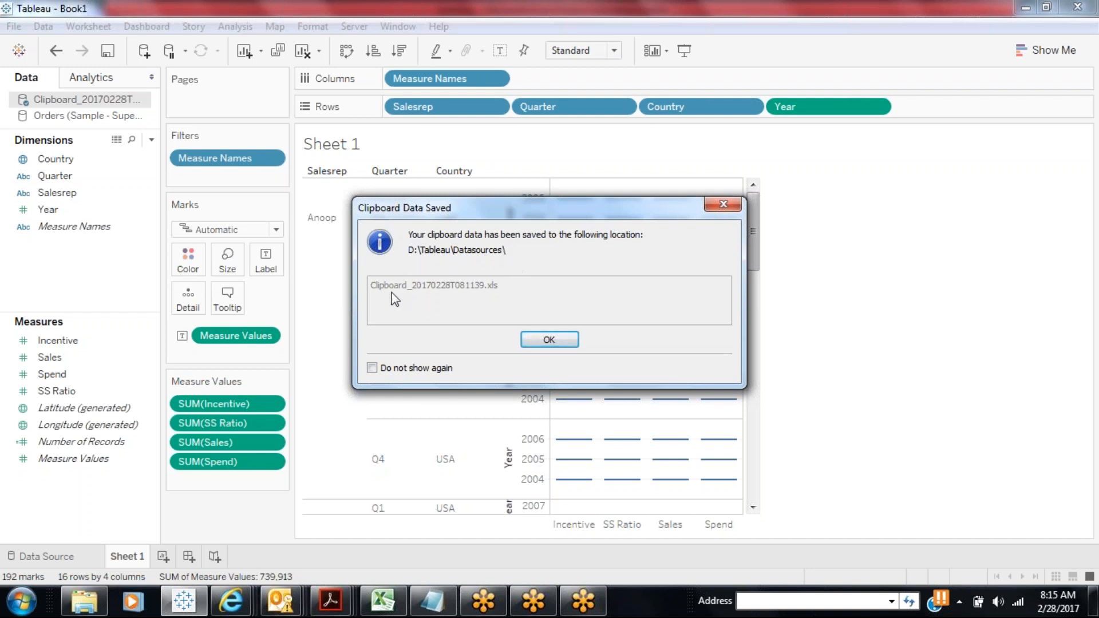
pyautogui.click(549, 342)
pyautogui.click(105, 602)
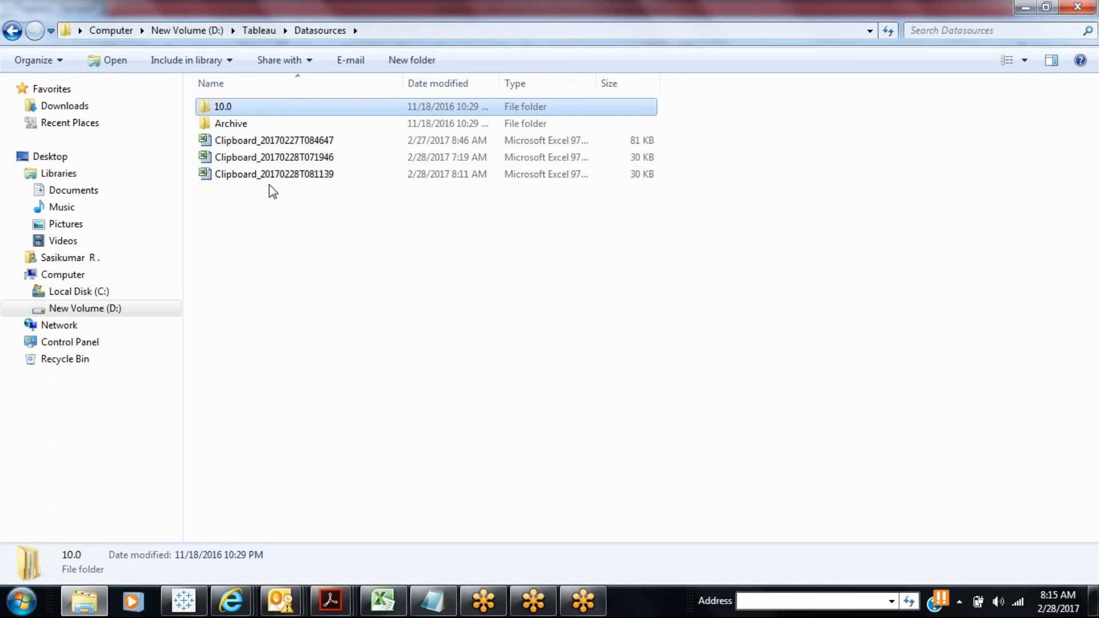
pyautogui.click(183, 601)
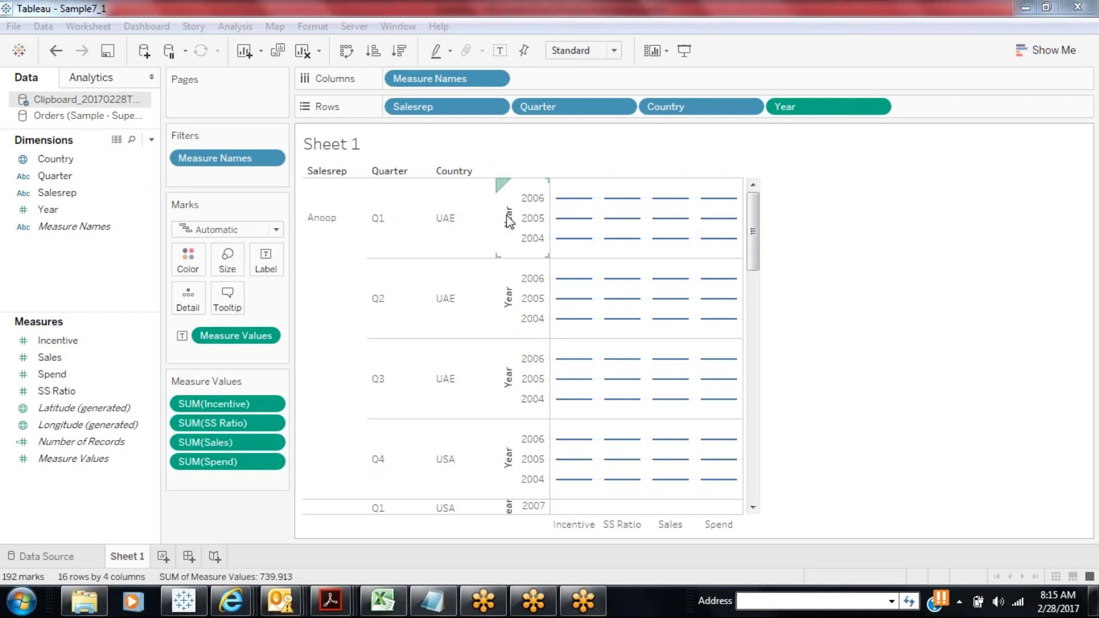
# Review the SalesRep sheet's columns in Excel, from SALESREP, Year and Quarter through Sales, Incentive, Spend, SSRatio and COUNTRY
pyautogui.click(380, 600)
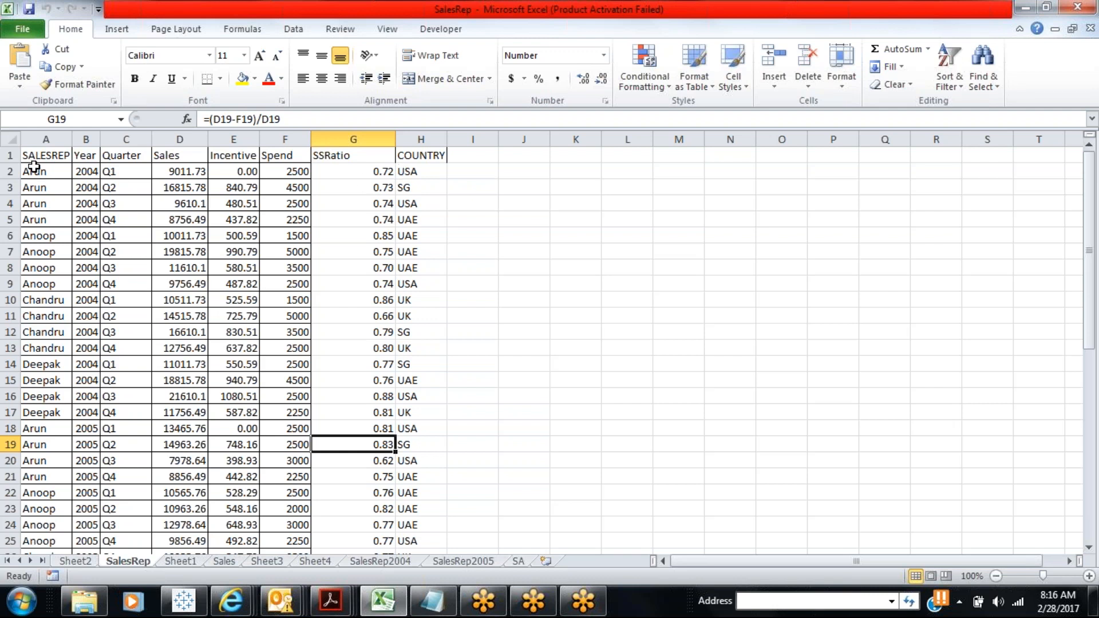
pyautogui.moveTo(34, 168); pyautogui.dragTo(35, 261)
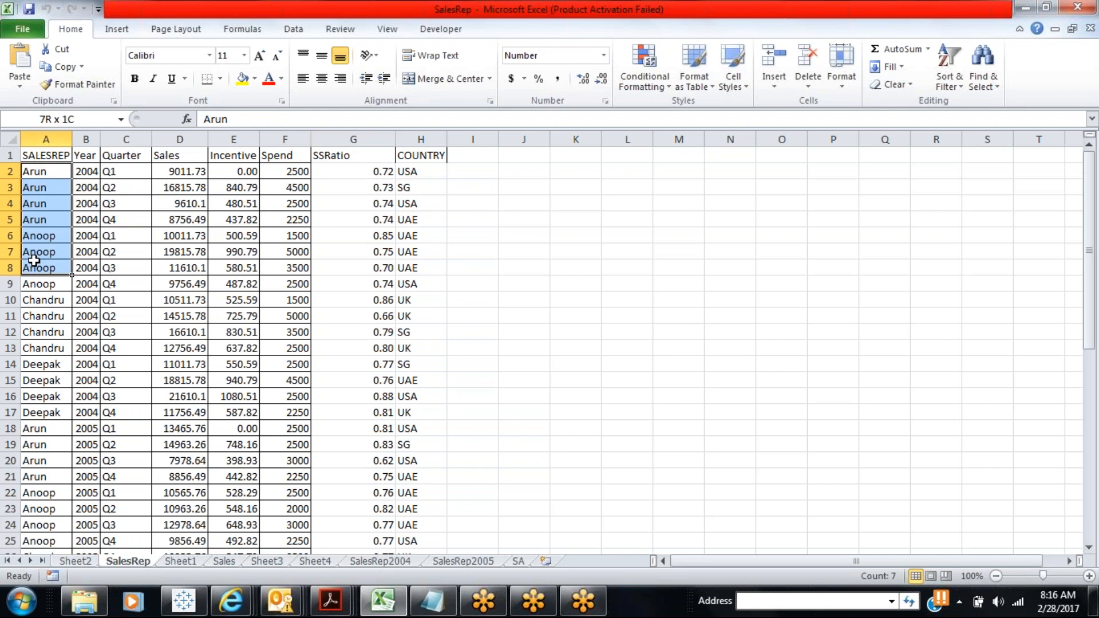
pyautogui.click(34, 158)
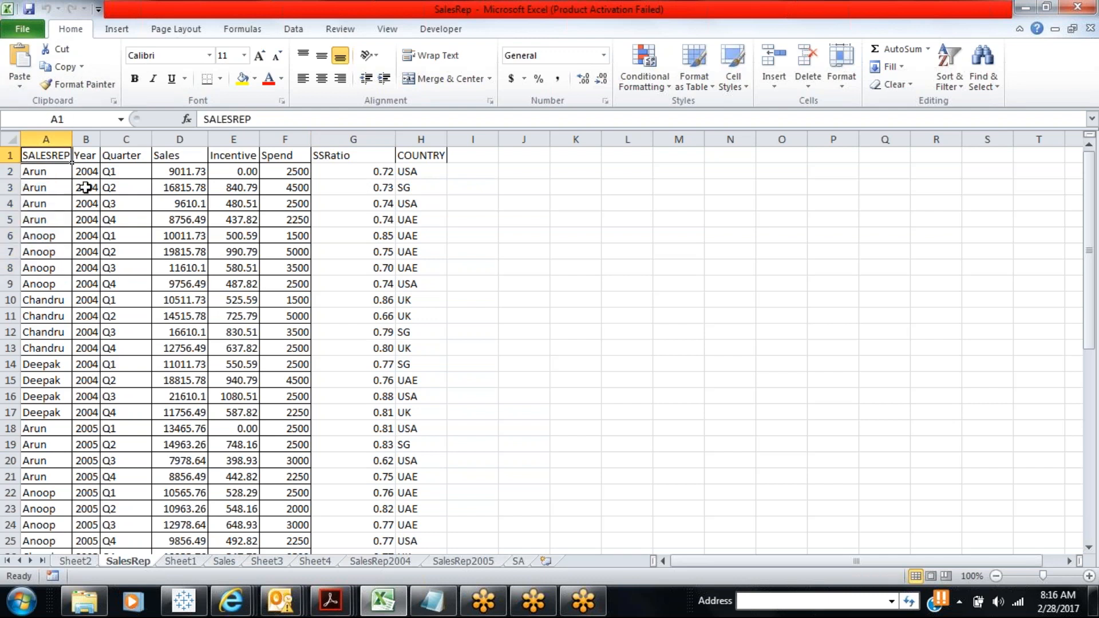
pyautogui.click(87, 157)
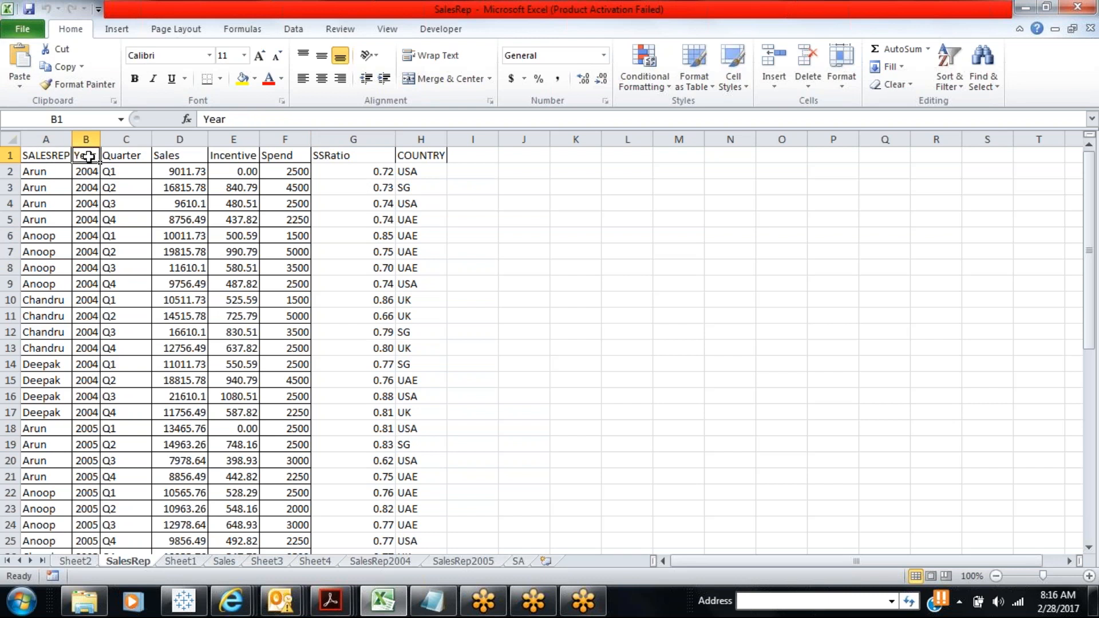
pyautogui.click(124, 157)
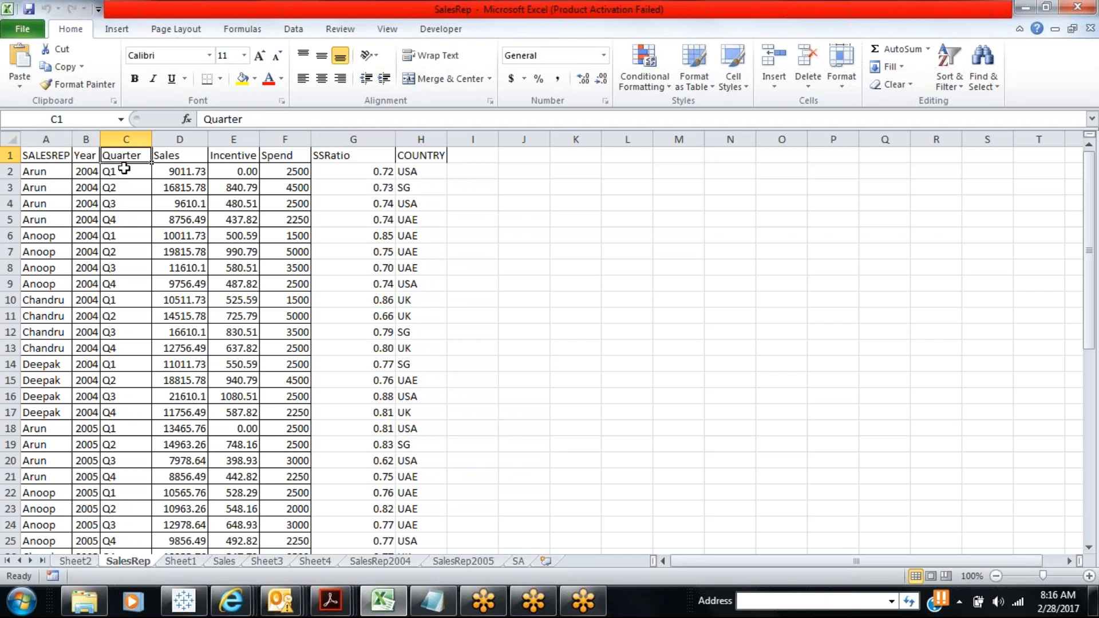
pyautogui.moveTo(123, 172); pyautogui.dragTo(124, 197)
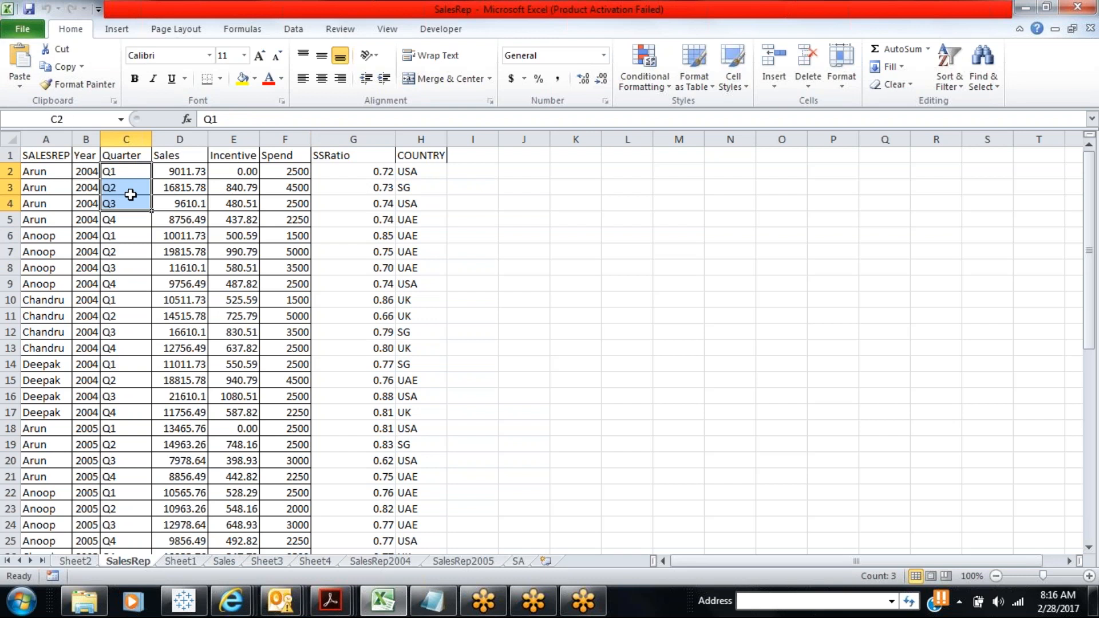
pyautogui.moveTo(165, 175); pyautogui.dragTo(172, 215)
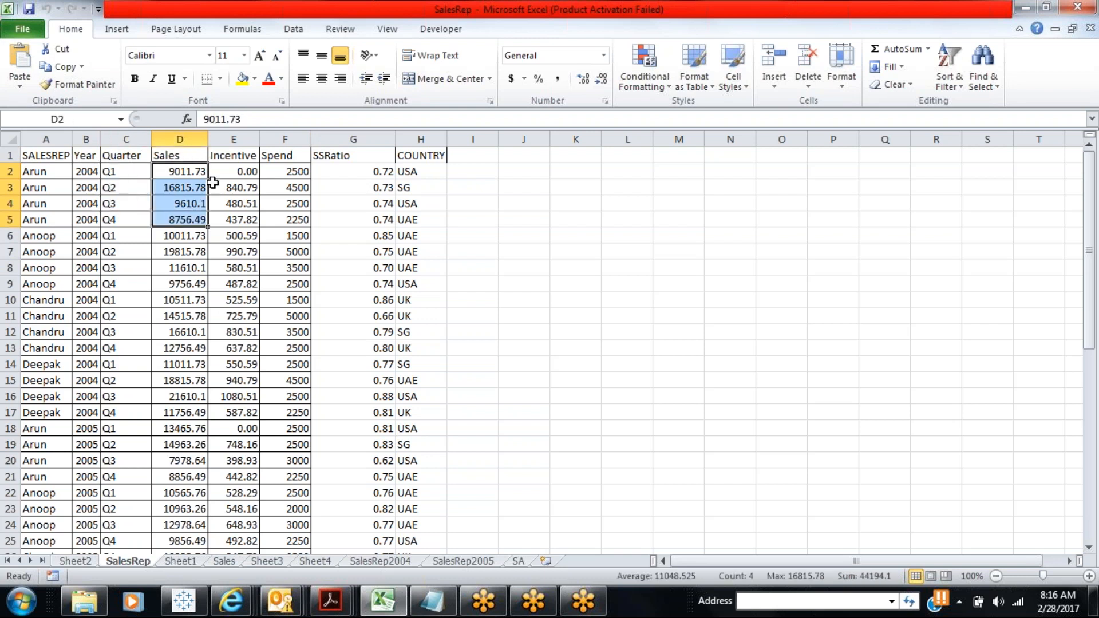
pyautogui.click(212, 186)
pyautogui.click(283, 187)
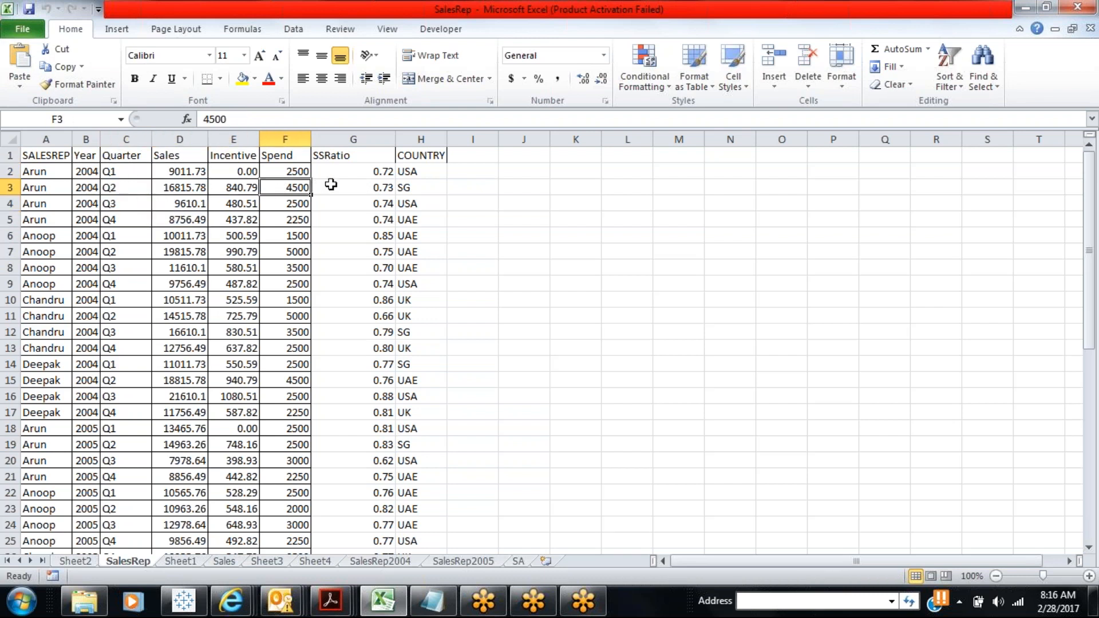
pyautogui.click(349, 184)
pyautogui.click(422, 167)
pyautogui.moveTo(422, 167); pyautogui.dragTo(426, 205)
# Return to Tableau and convert the continuous Year field on the Rows shelf to discrete
pyautogui.click(181, 602)
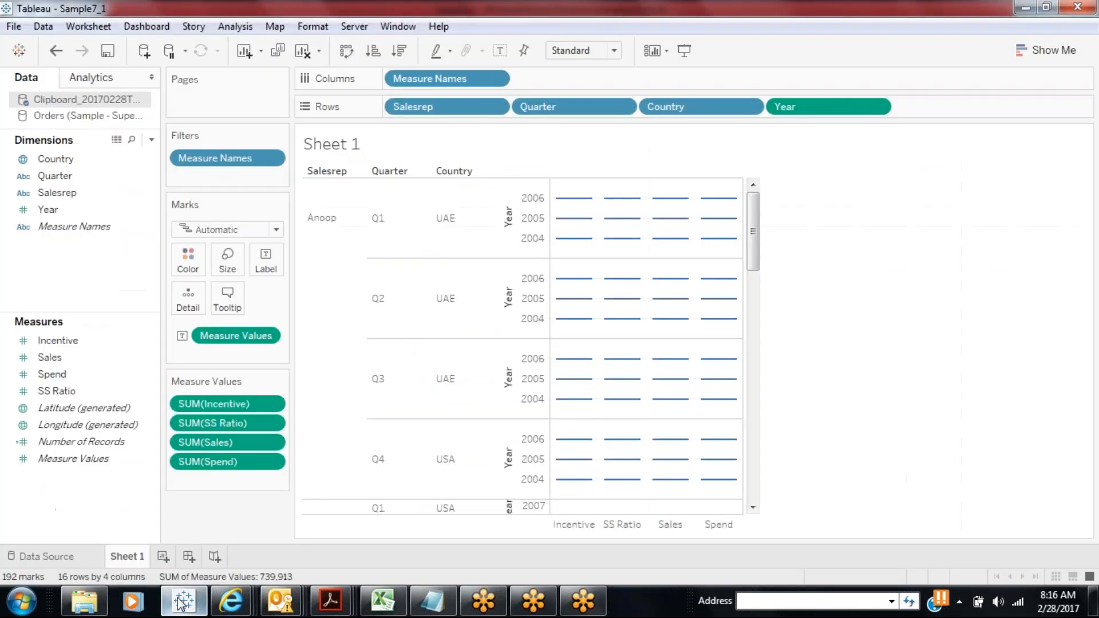
pyautogui.click(182, 604)
pyautogui.click(181, 602)
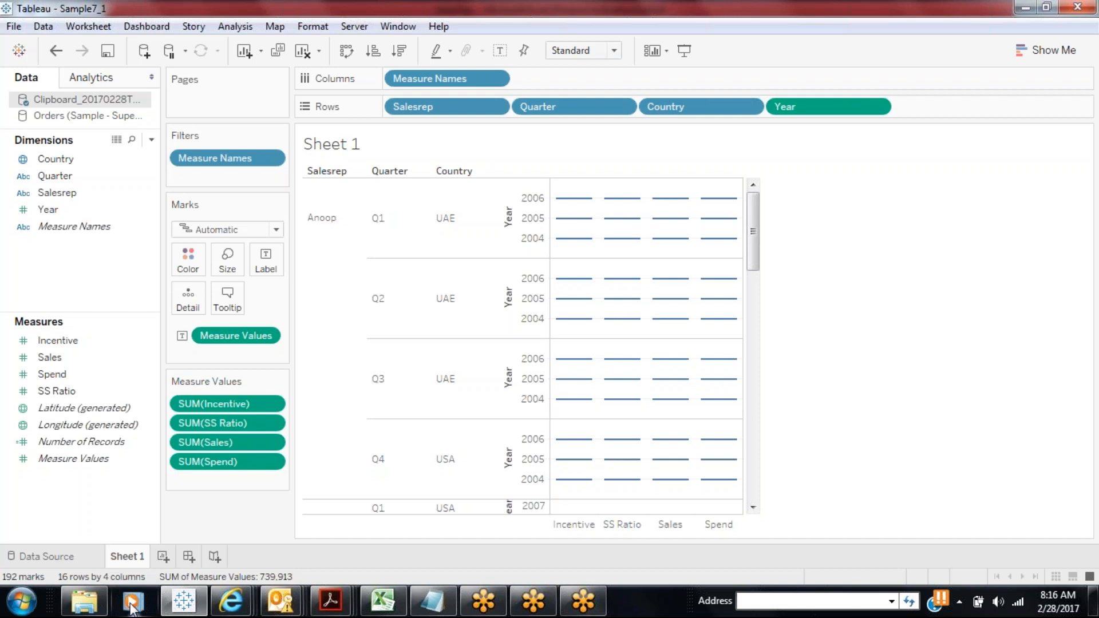
pyautogui.click(66, 210)
pyautogui.click(877, 107)
pyautogui.click(809, 304)
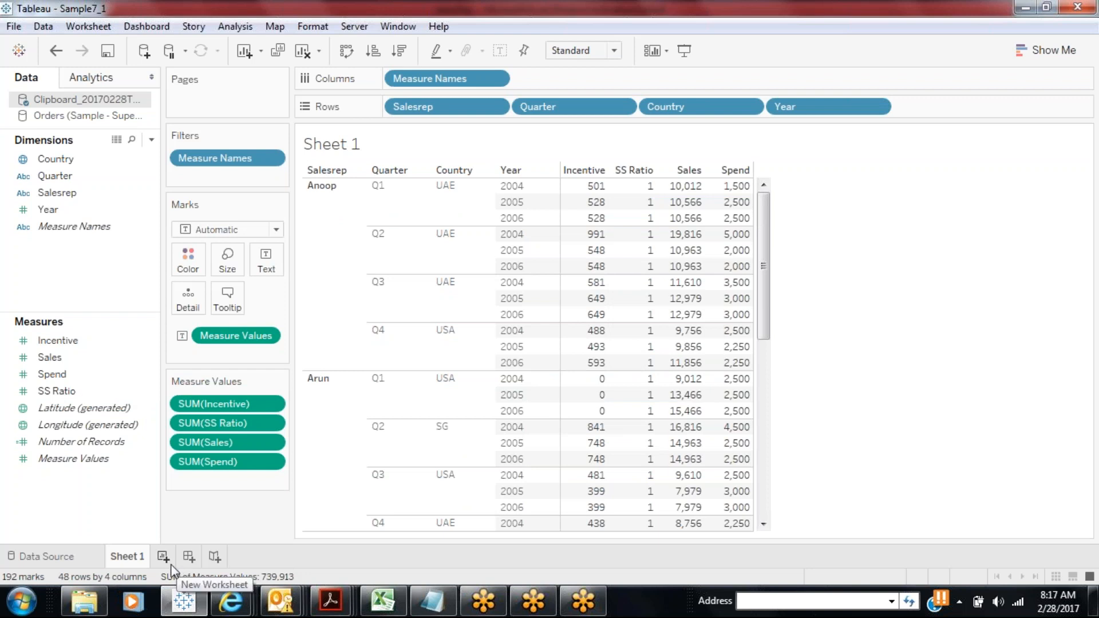
# Open the Orders (Sample - Superstore) connection on the Data Source page
pyautogui.doubleClick(68, 118)
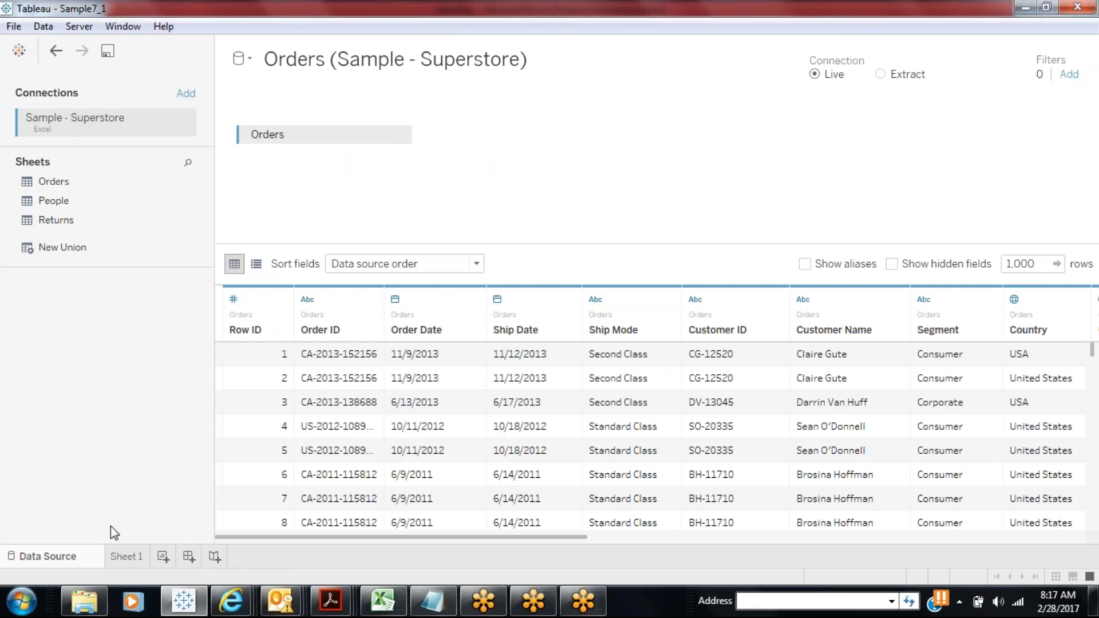
# Add a new worksheet and enlarge the Measures area to review the Orders data source's dimensions and measures
pyautogui.click(163, 557)
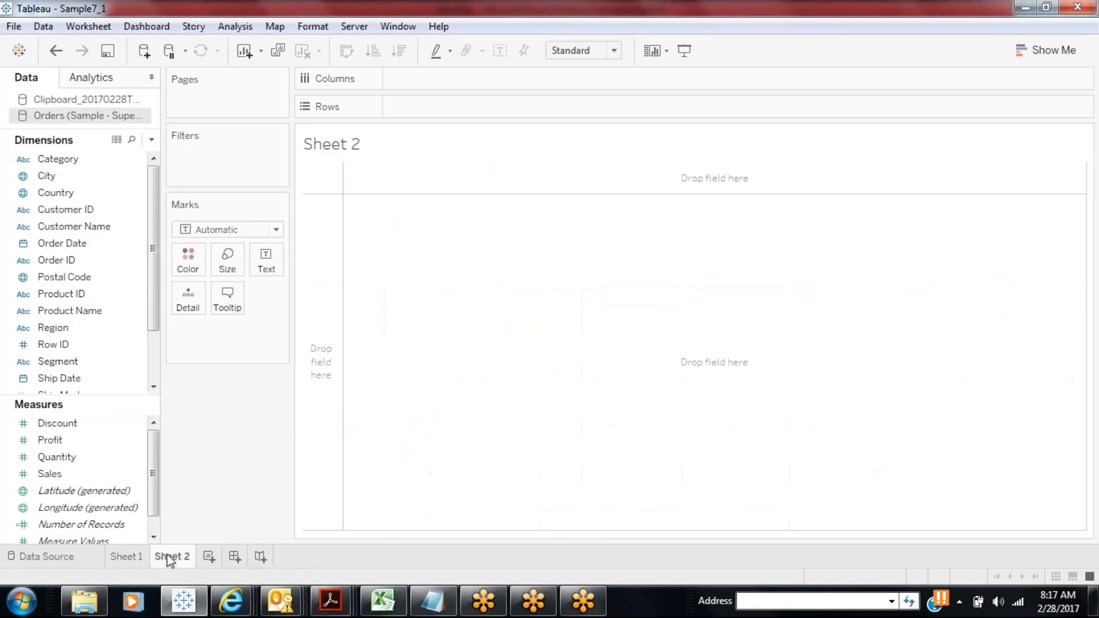
pyautogui.moveTo(158, 223); pyautogui.dragTo(152, 287)
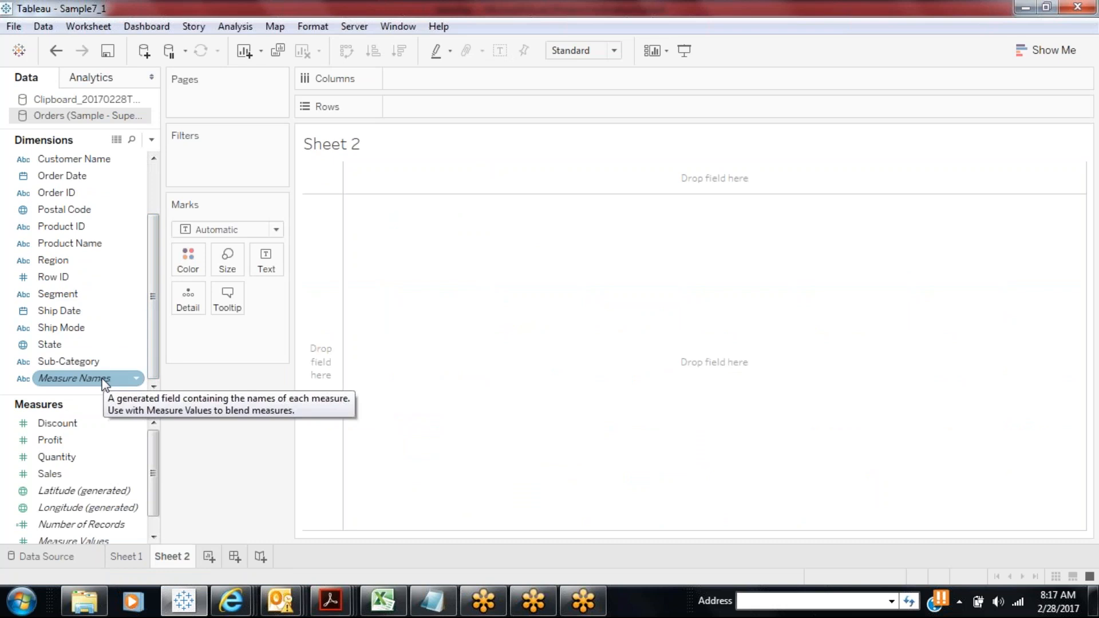
pyautogui.moveTo(102, 395); pyautogui.dragTo(92, 343)
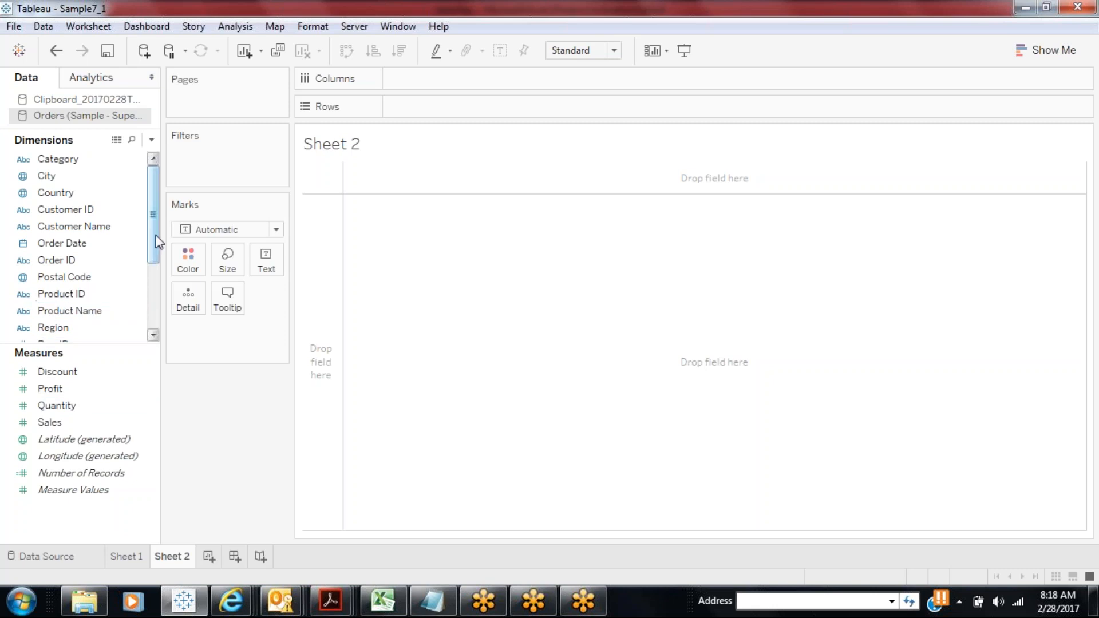
pyautogui.scroll(-3, 152, 237)
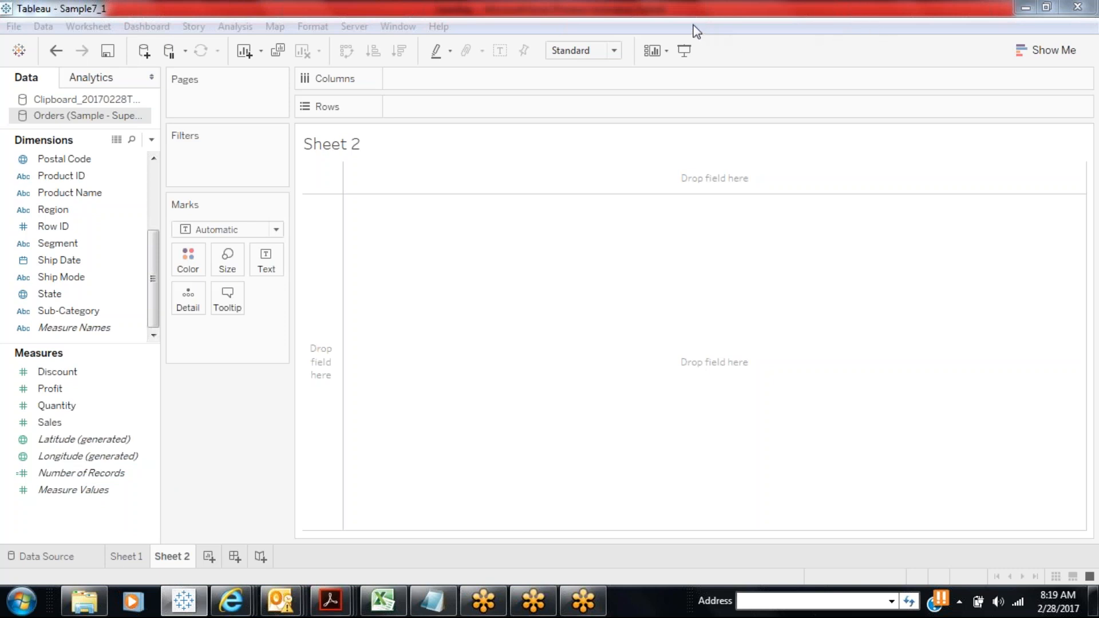
pyautogui.click(878, 23)
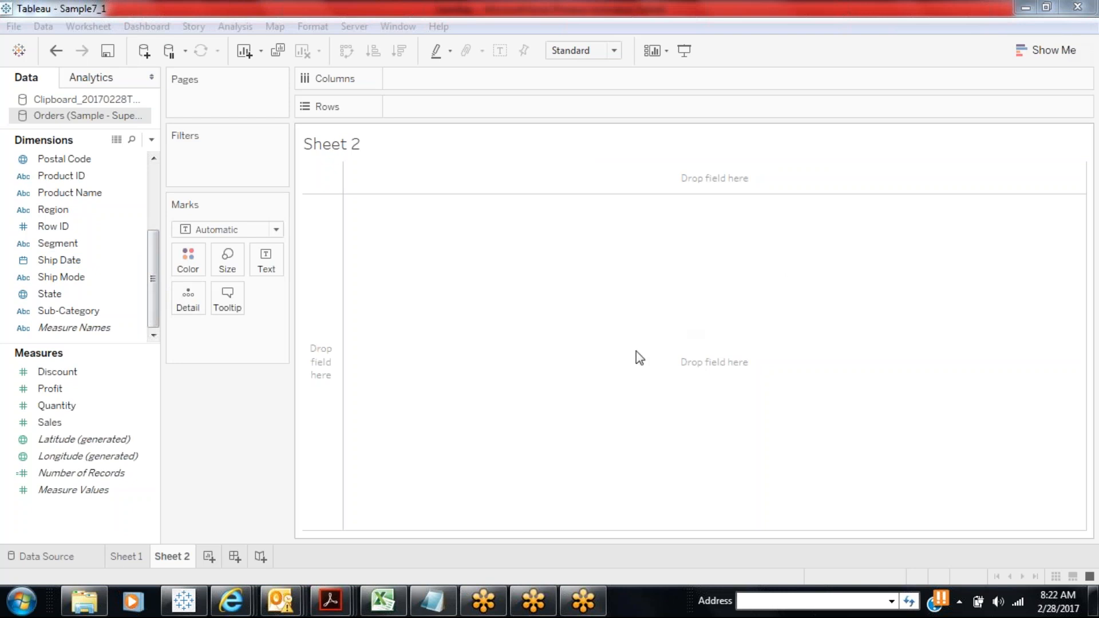
pyautogui.click(108, 496)
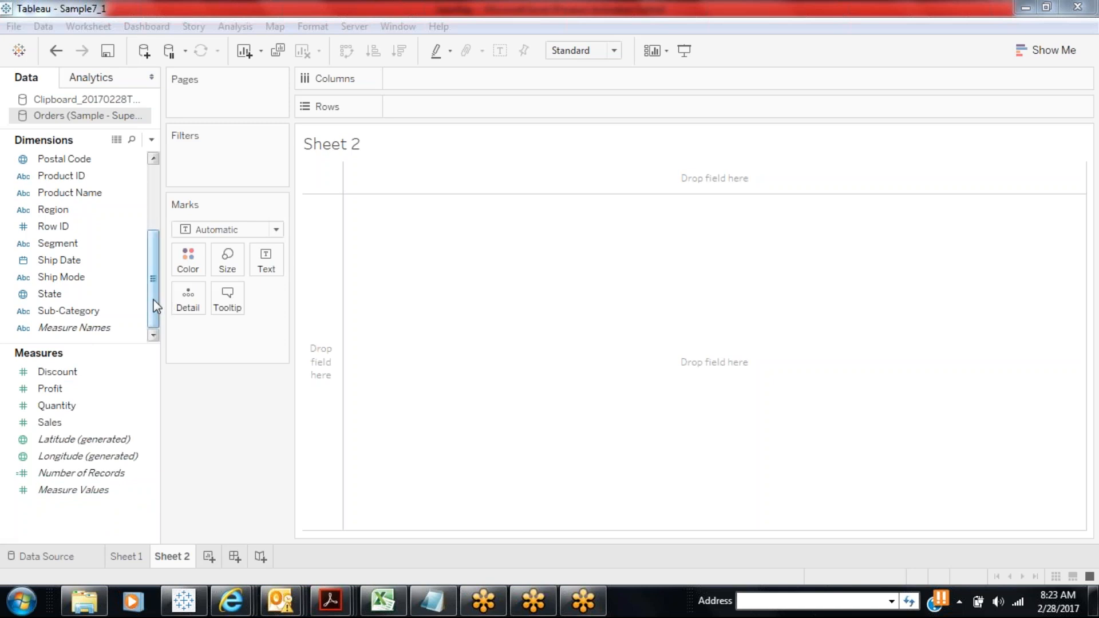
# Place Sub-Category on Rows and show Sales as the text value for each sub-category
pyautogui.moveTo(154, 300); pyautogui.dragTo(395, 209)
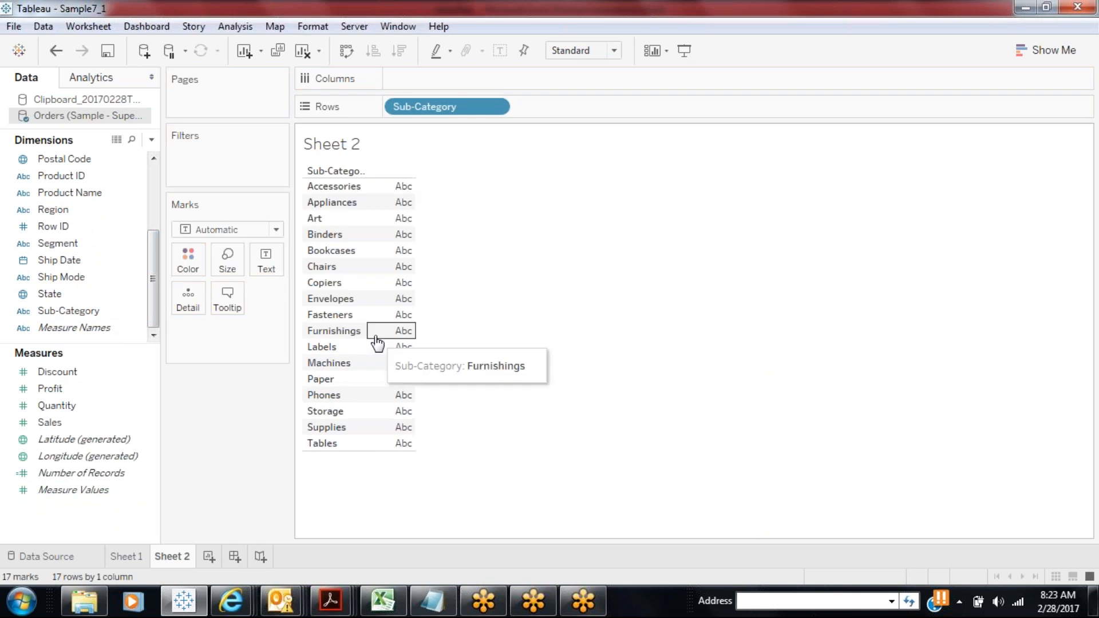
pyautogui.moveTo(49, 423); pyautogui.dragTo(54, 421)
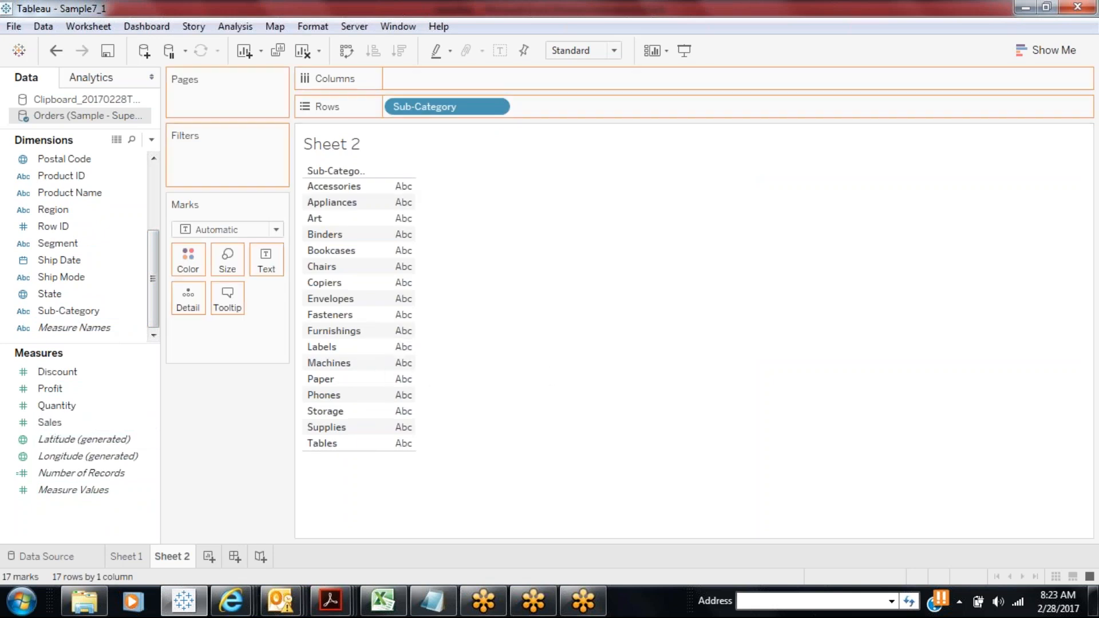
pyautogui.moveTo(277, 313); pyautogui.dragTo(256, 259)
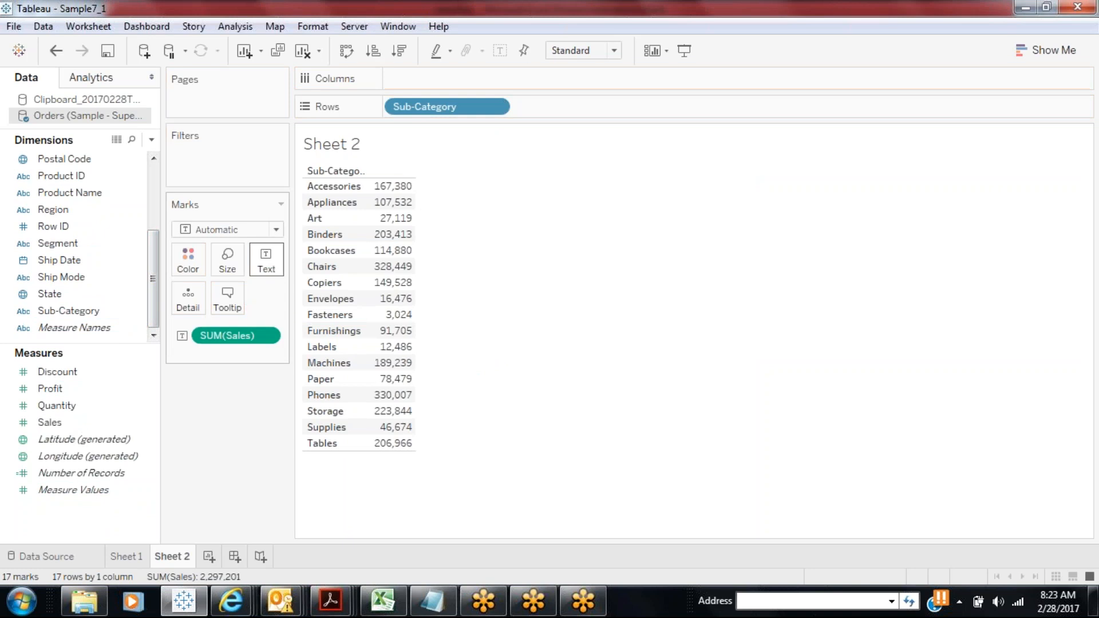
# Add Profit, Quantity and Discount as further text values on the Marks card beside Sales
pyautogui.click(72, 393)
pyautogui.moveTo(73, 394); pyautogui.dragTo(268, 264)
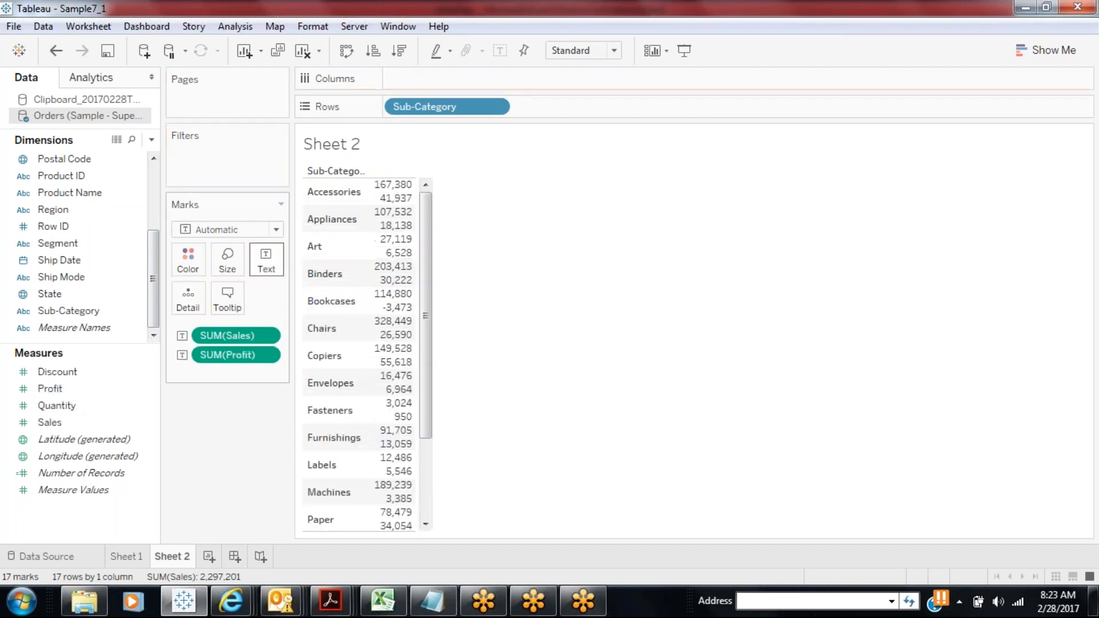
pyautogui.moveTo(395, 200)
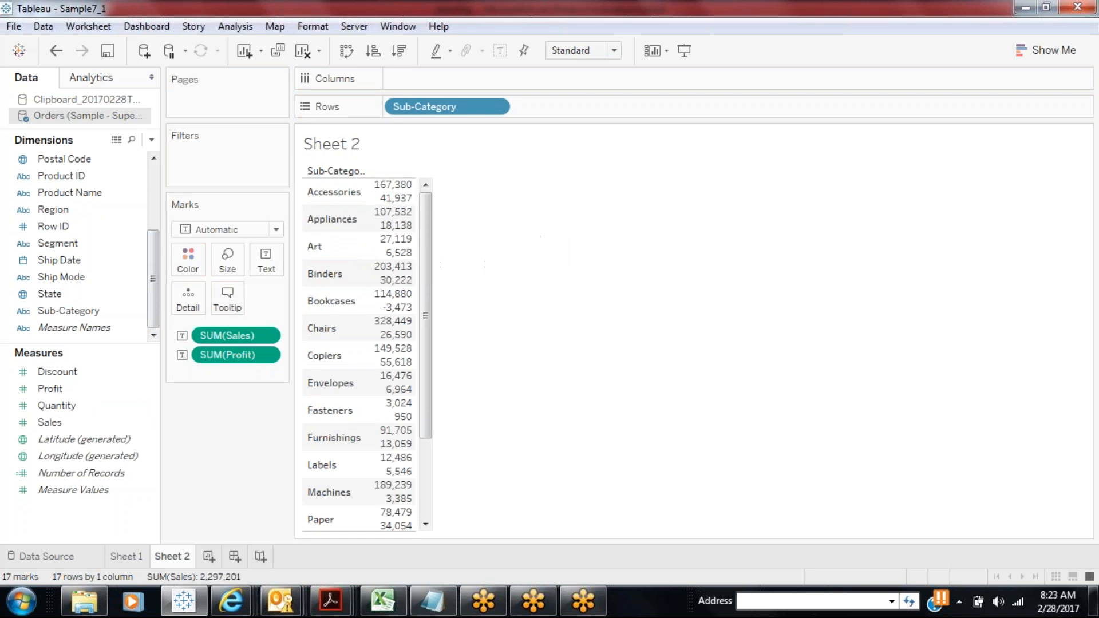
pyautogui.click(63, 407)
pyautogui.moveTo(64, 409); pyautogui.dragTo(265, 262)
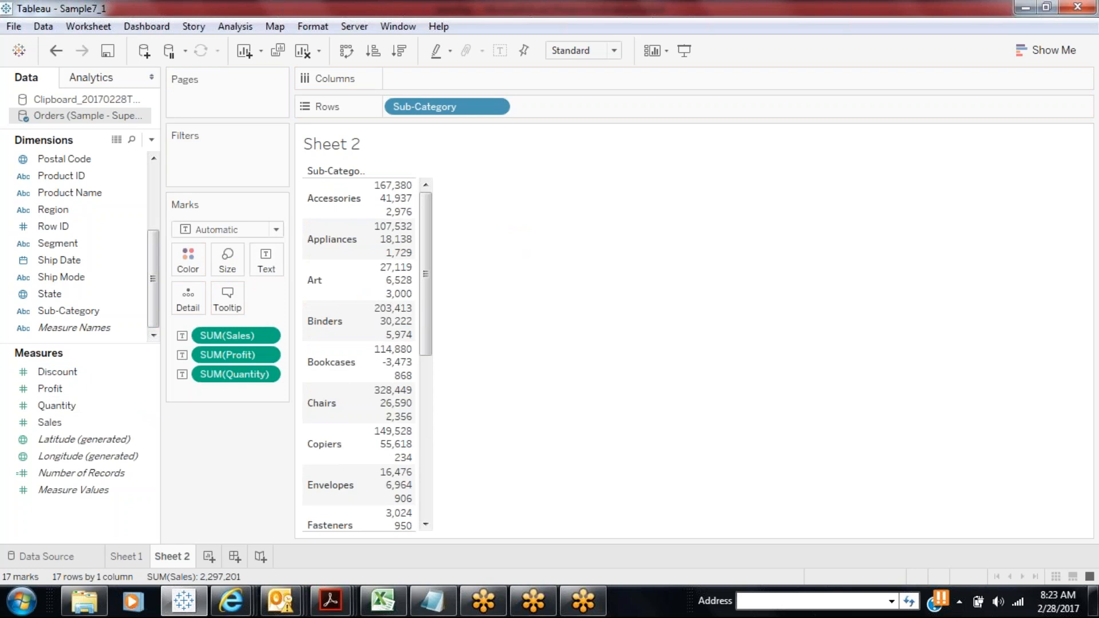
pyautogui.moveTo(77, 373); pyautogui.dragTo(266, 262)
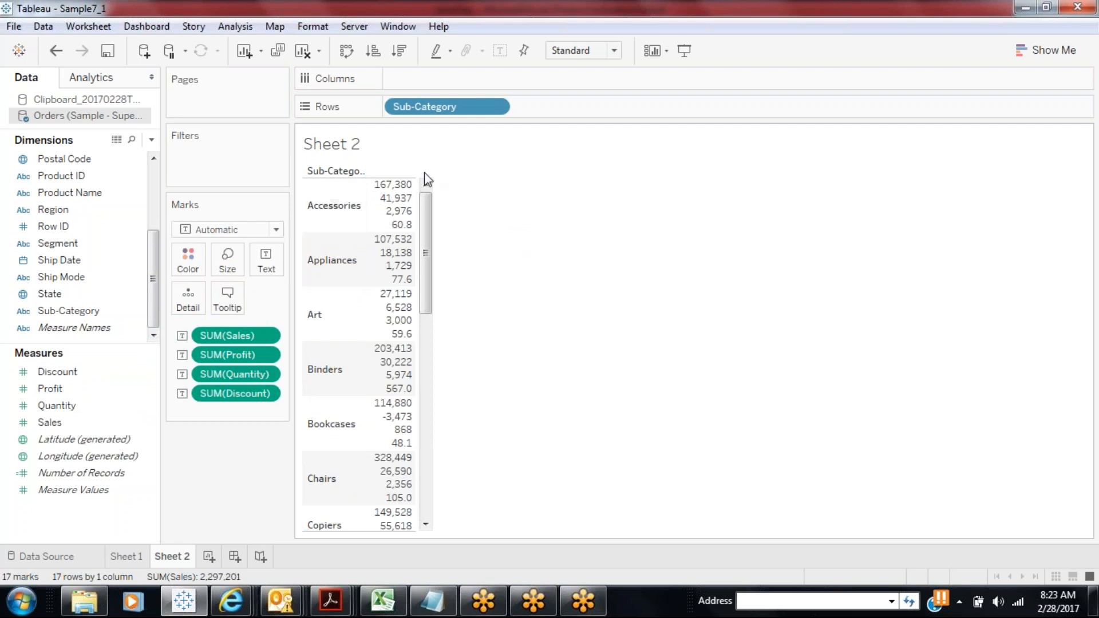
pyautogui.moveTo(403, 226)
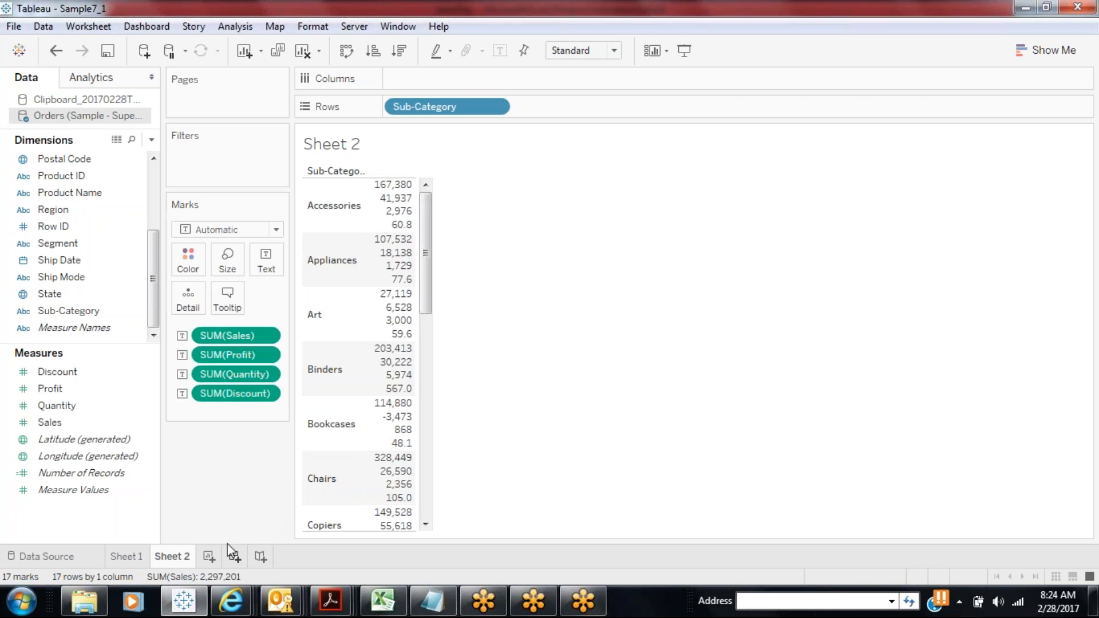
# Create another worksheet with Sub-Category on Rows, compare it with Sheet 2, and add Measure Values to show every measure in its own column
pyautogui.click(212, 555)
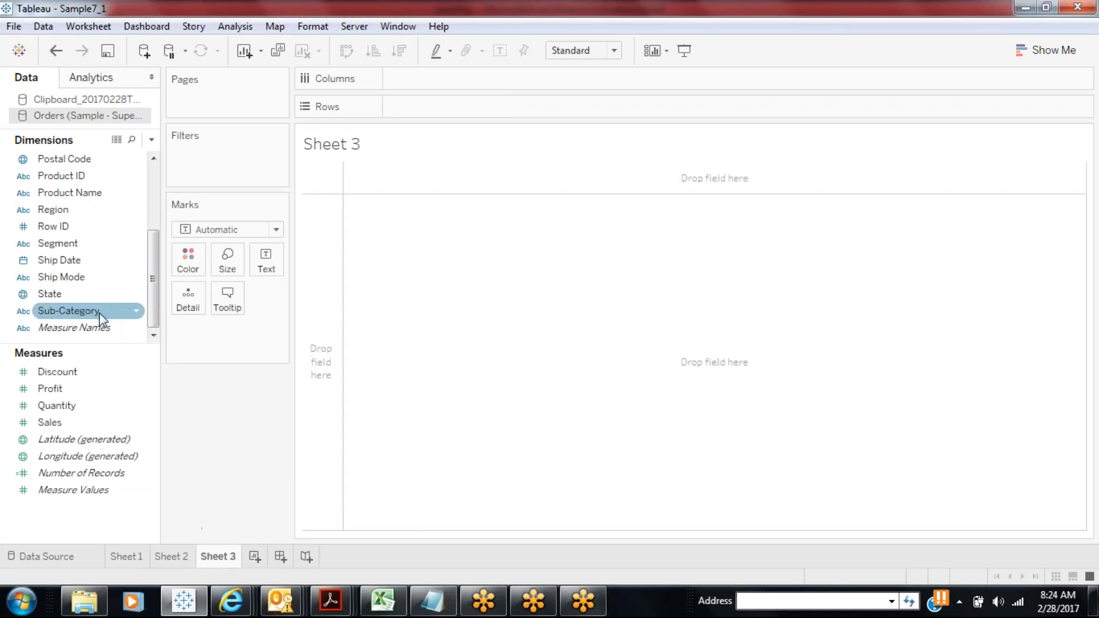
pyautogui.moveTo(98, 313); pyautogui.dragTo(463, 114)
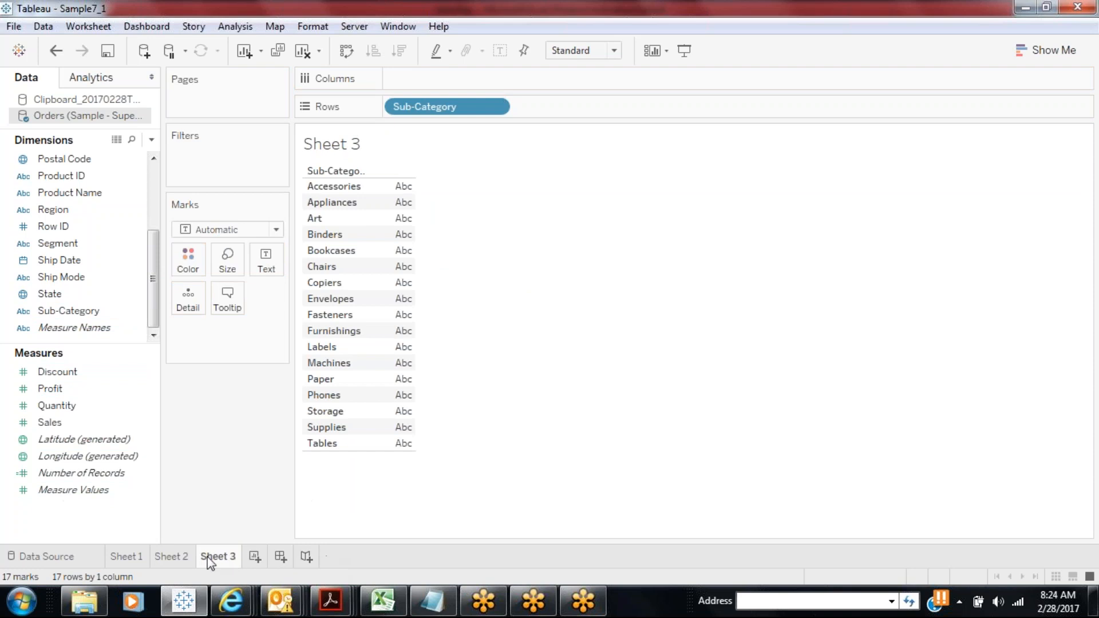
pyautogui.click(185, 561)
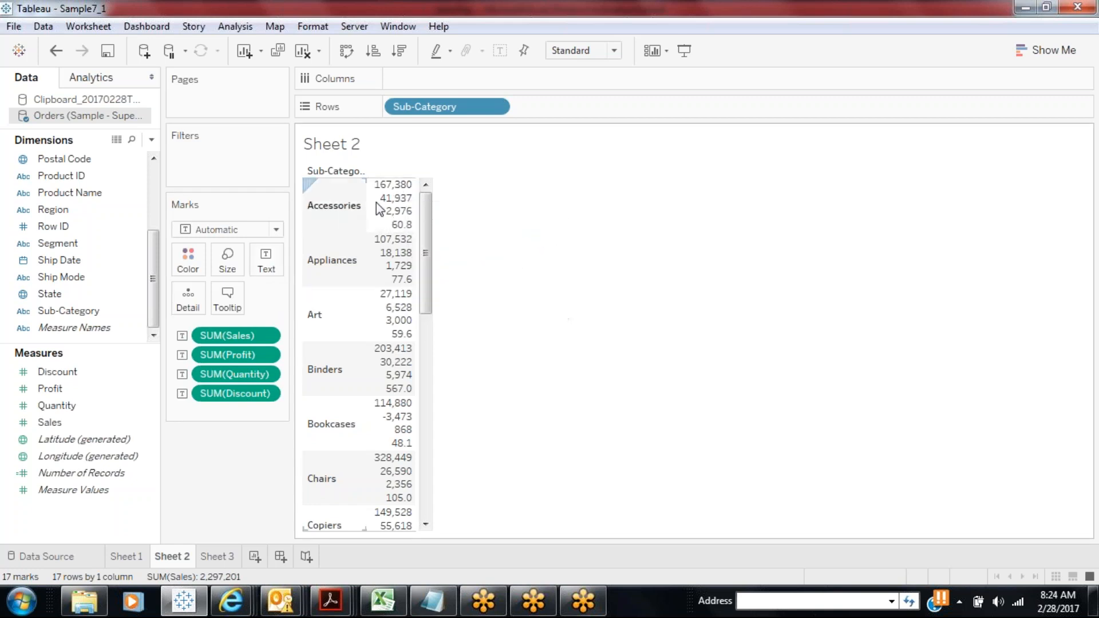
pyautogui.moveTo(395, 206)
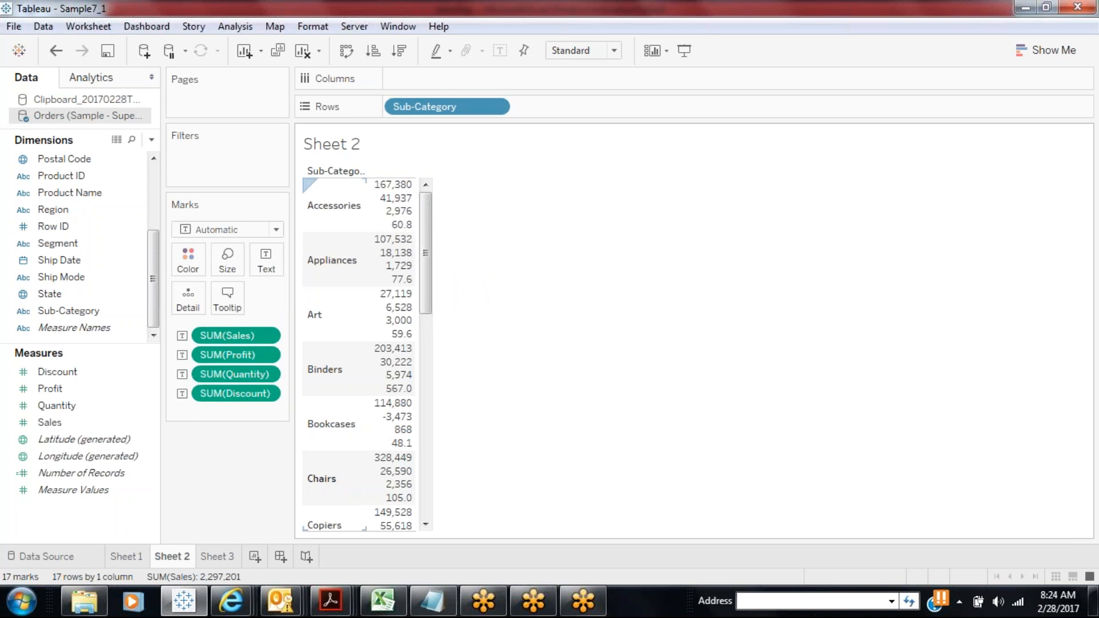
pyautogui.click(227, 559)
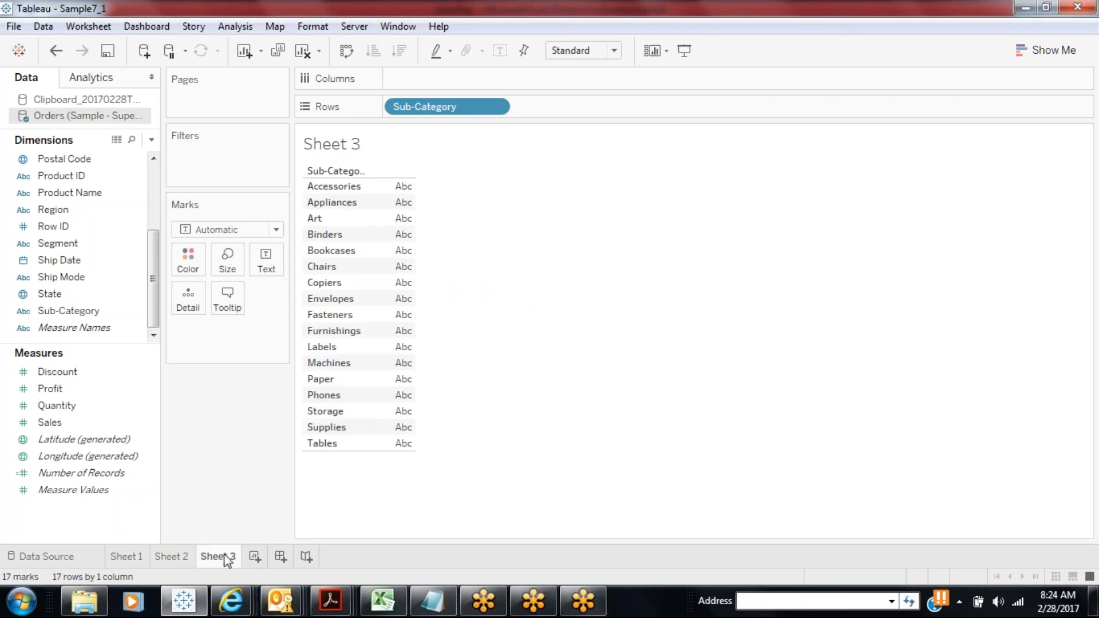
pyautogui.doubleClick(109, 496)
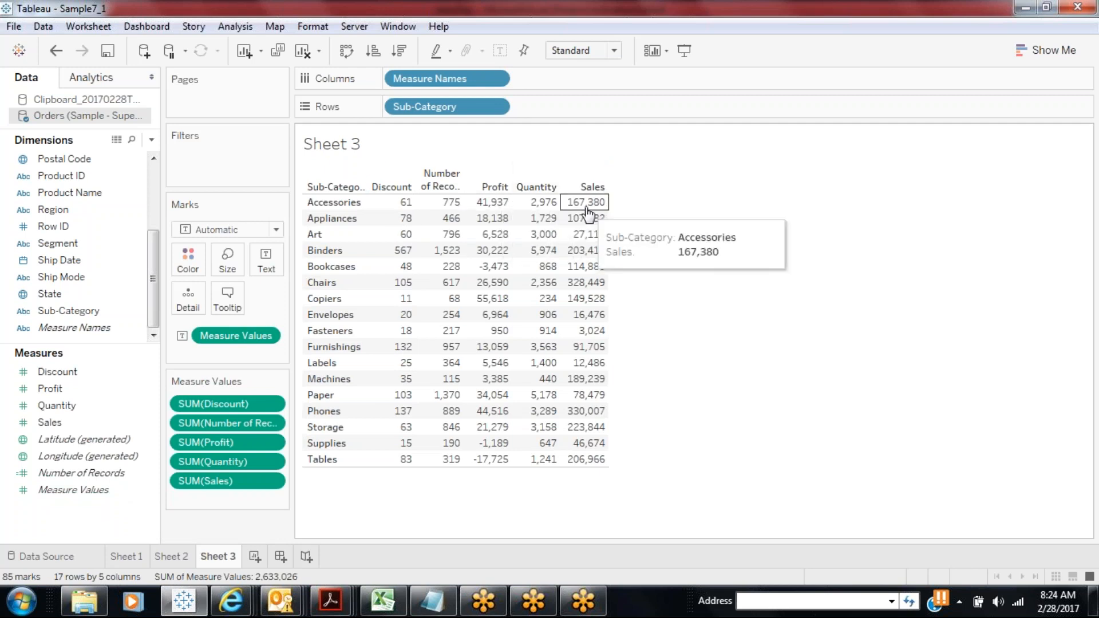
pyautogui.moveTo(517, 205)
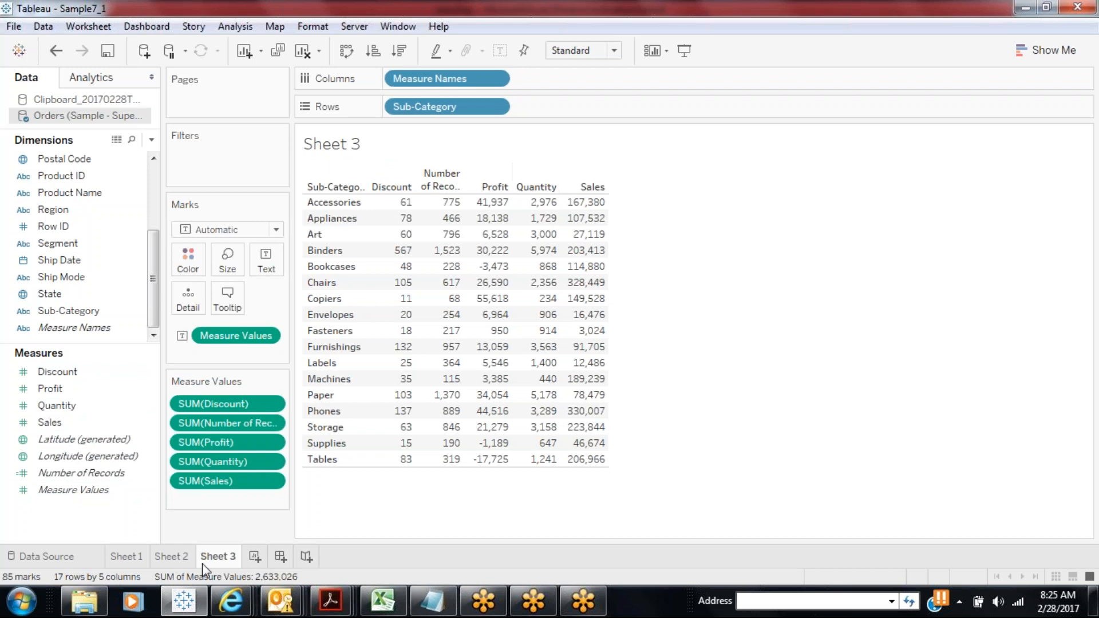
# Add Number of Records to the text values on Sheet 2 and return to Sheet 3
pyautogui.click(172, 557)
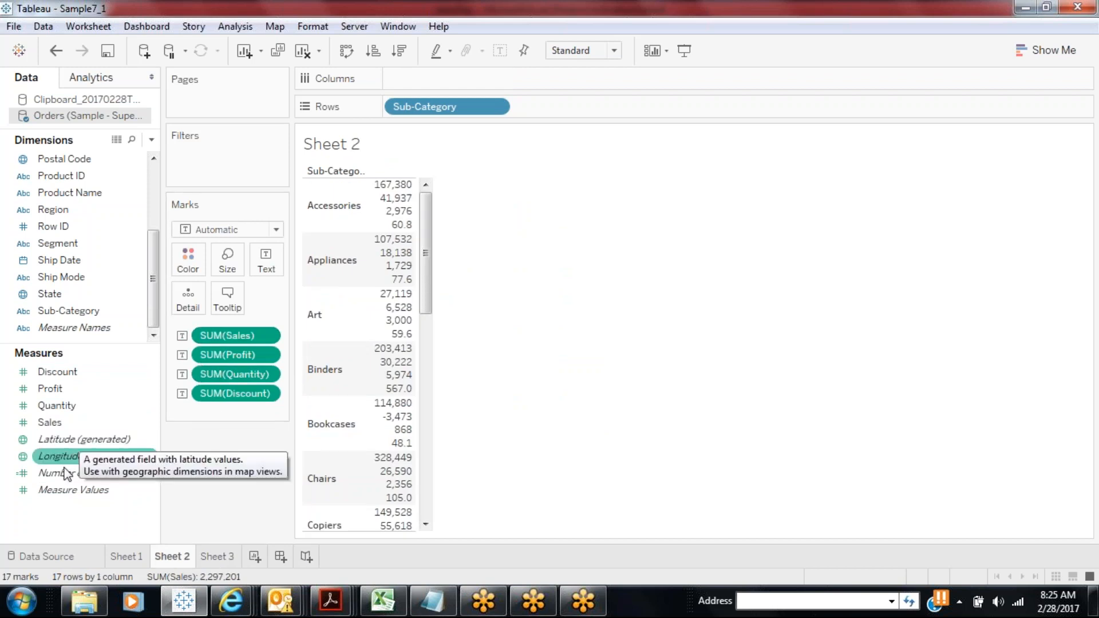
pyautogui.moveTo(82, 473); pyautogui.dragTo(273, 268)
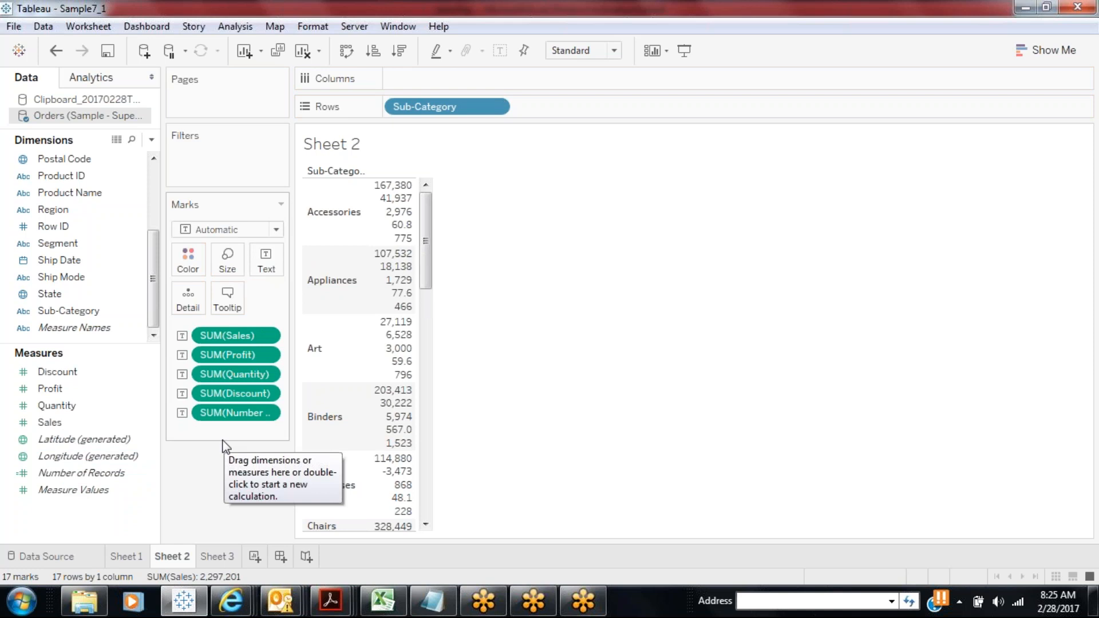
pyautogui.click(222, 560)
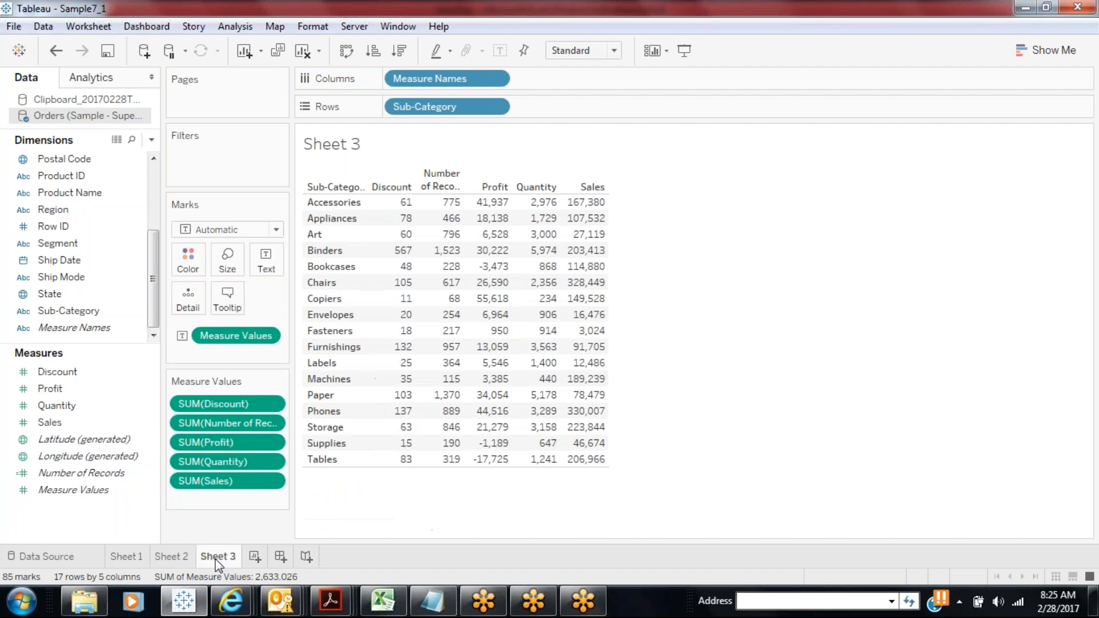
# Reorder Sheet 3's measures to Quantity, Sales, Profit, Discount and Number of Records, and widen the measure and Sub-Category columns
pyautogui.click(100, 492)
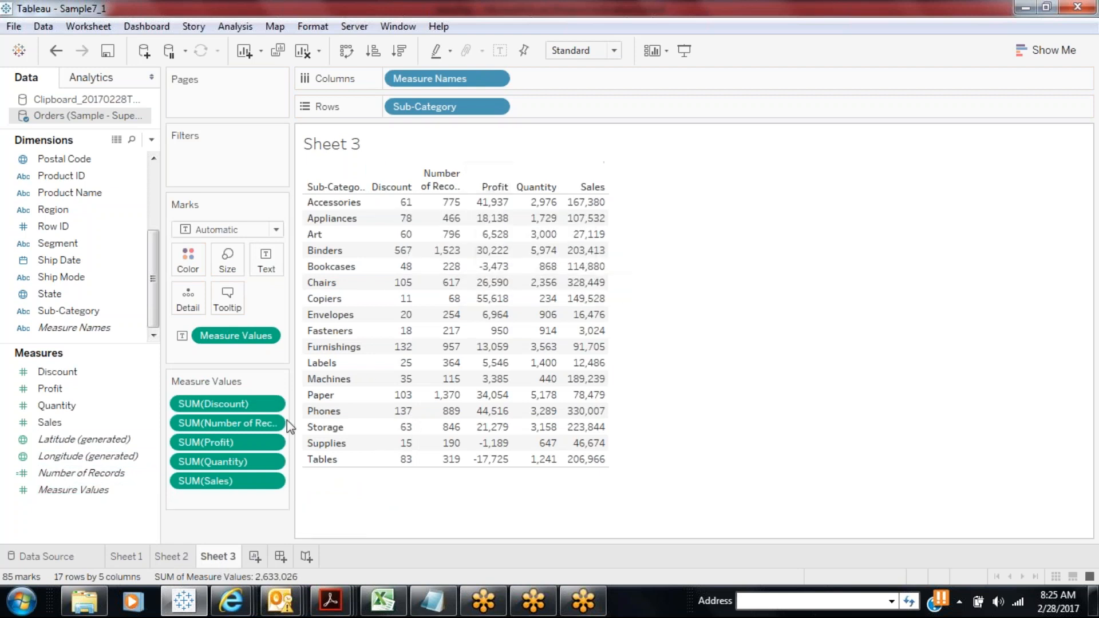
pyautogui.moveTo(259, 480); pyautogui.dragTo(259, 395)
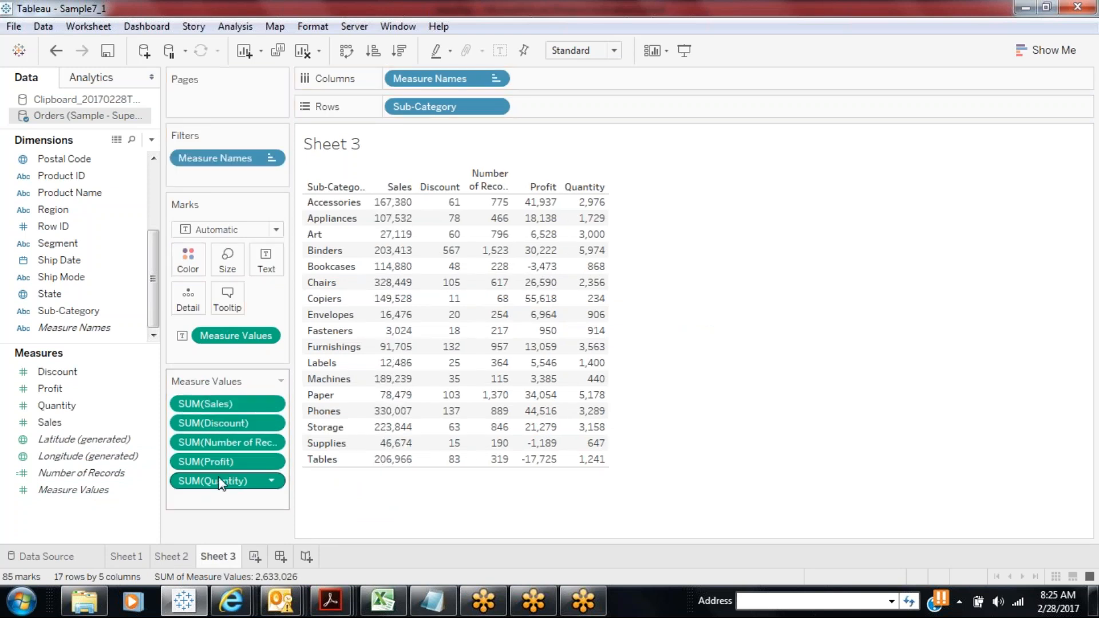
pyautogui.moveTo(217, 481); pyautogui.dragTo(225, 393)
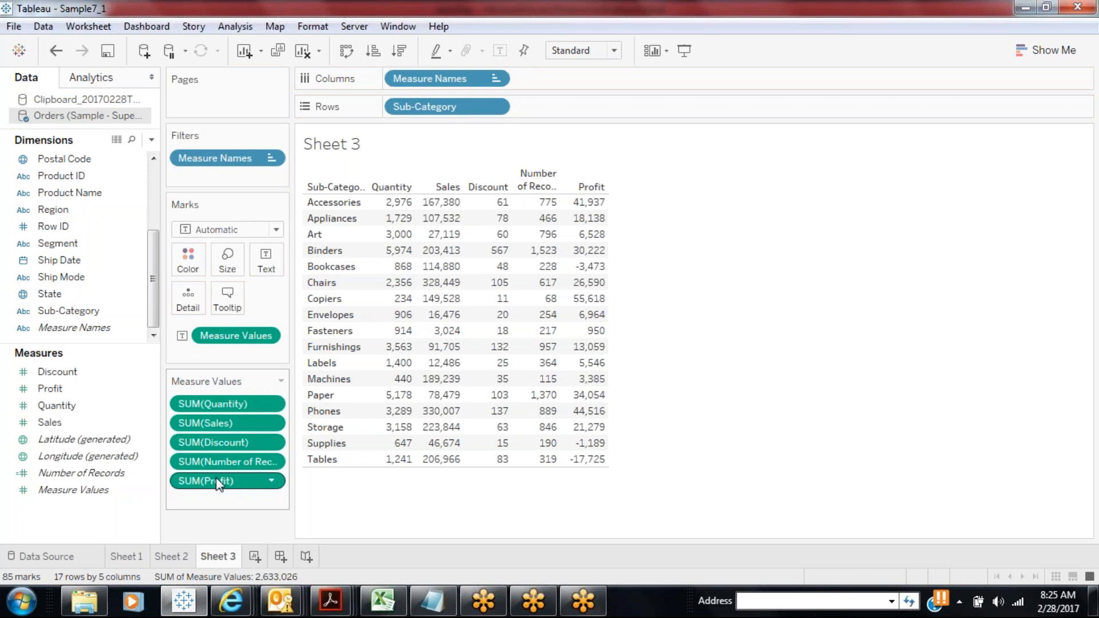
pyautogui.moveTo(221, 481); pyautogui.dragTo(220, 432)
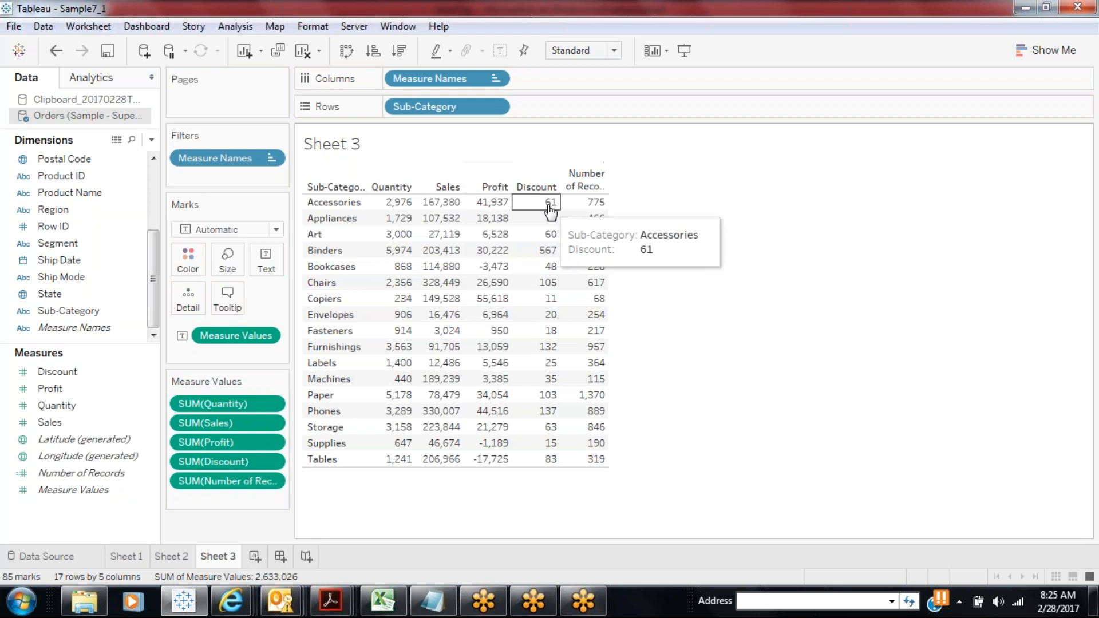
pyautogui.moveTo(608, 180); pyautogui.dragTo(625, 180)
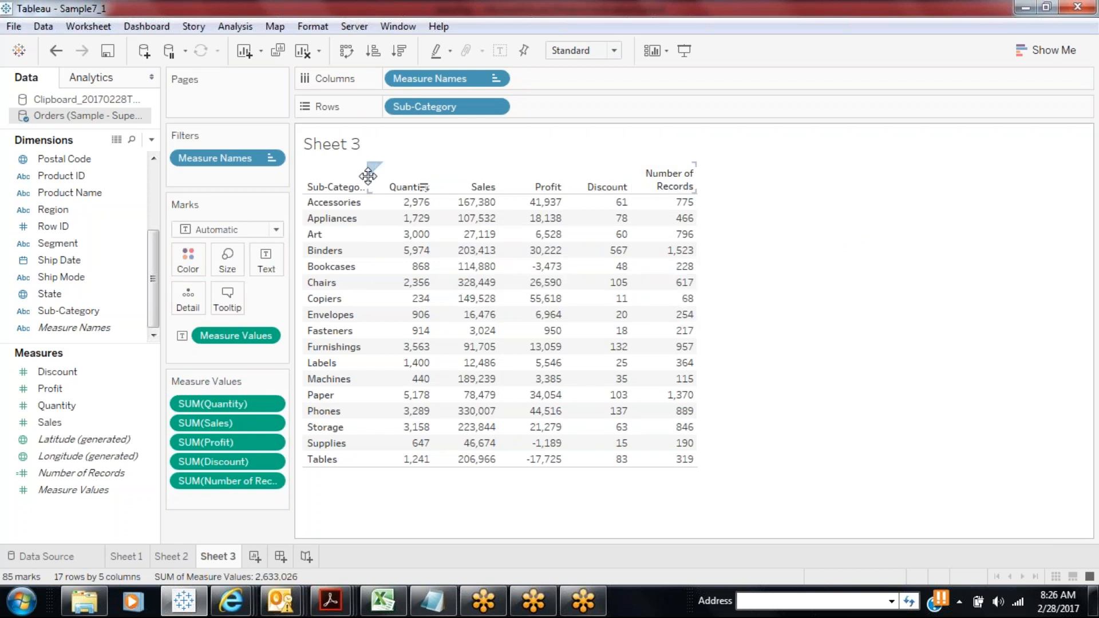
pyautogui.moveTo(367, 186); pyautogui.dragTo(377, 187)
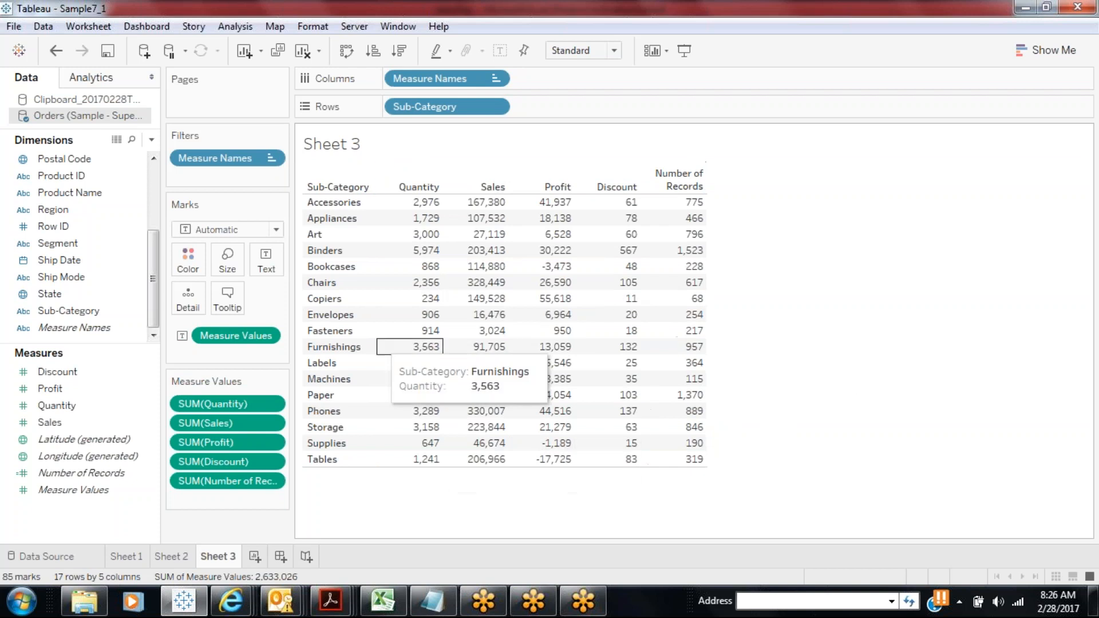
# Compare the separate measures on Sheet 2's Marks card with the Measure Values on Sheet 3
pyautogui.click(70, 496)
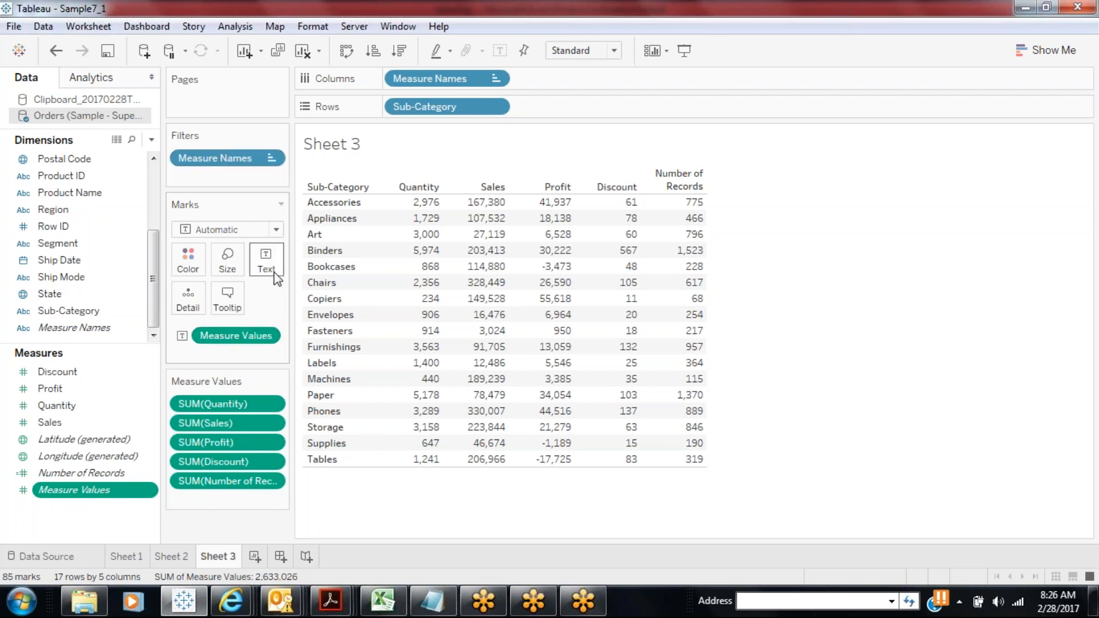
pyautogui.click(171, 556)
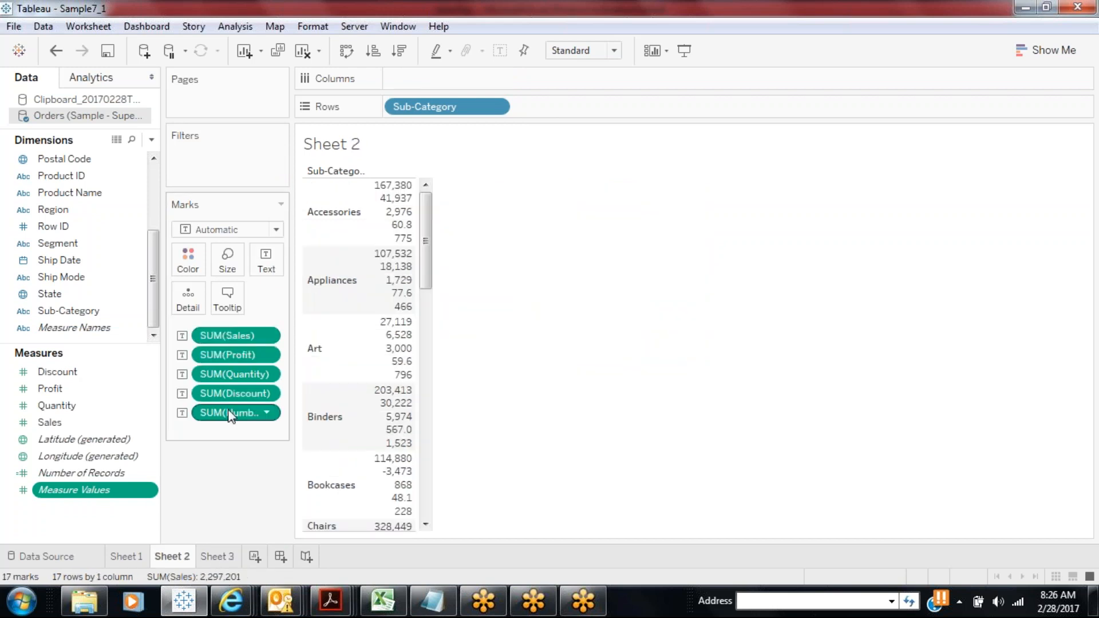
pyautogui.click(231, 558)
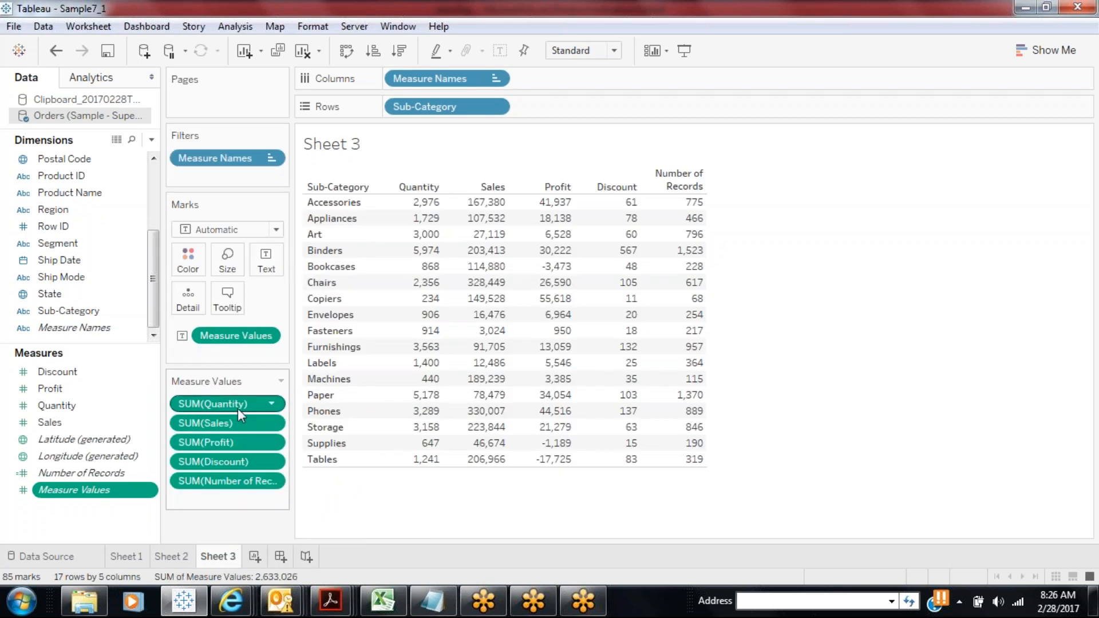
# Move the Measure Values card to the opposite side of the view from Marks and check where its shelf is shown or hidden
pyautogui.moveTo(236, 381); pyautogui.dragTo(1046, 209)
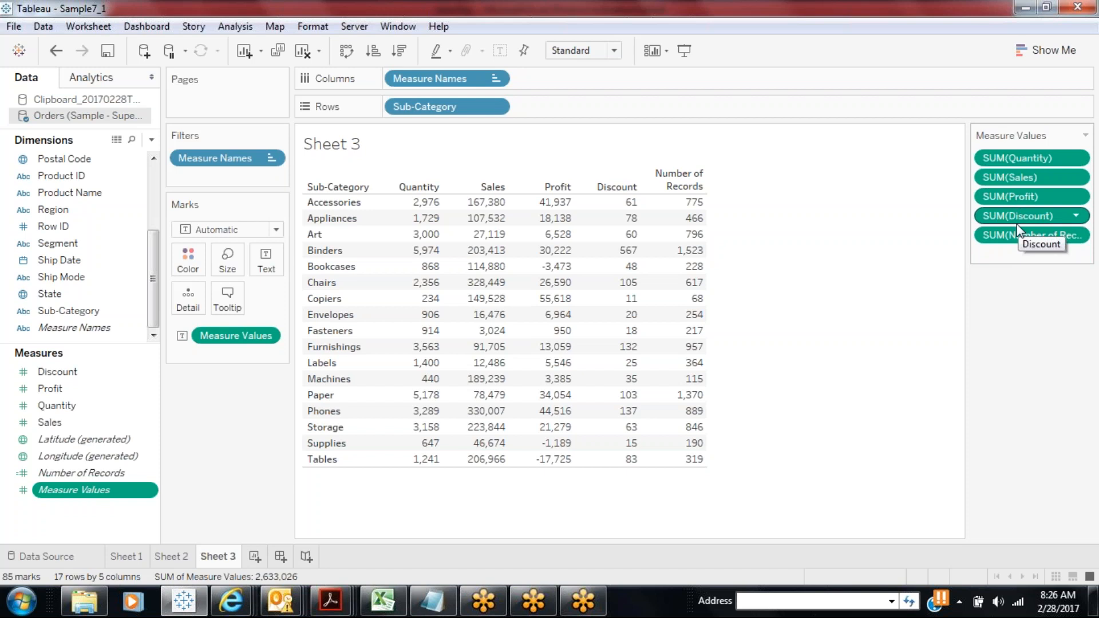
pyautogui.click(666, 51)
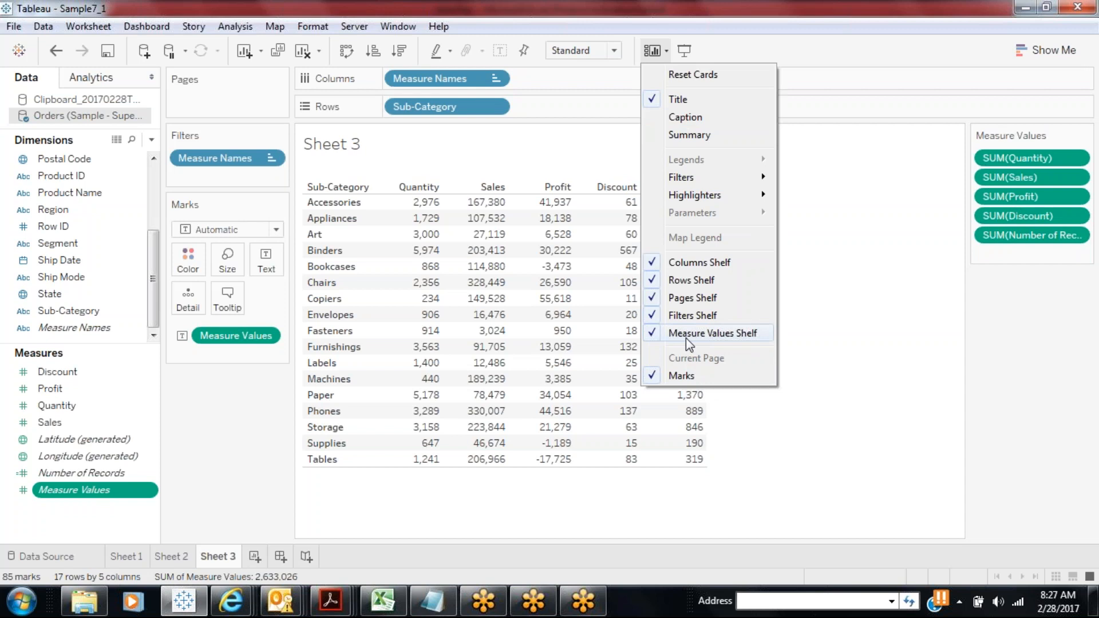
pyautogui.click(106, 28)
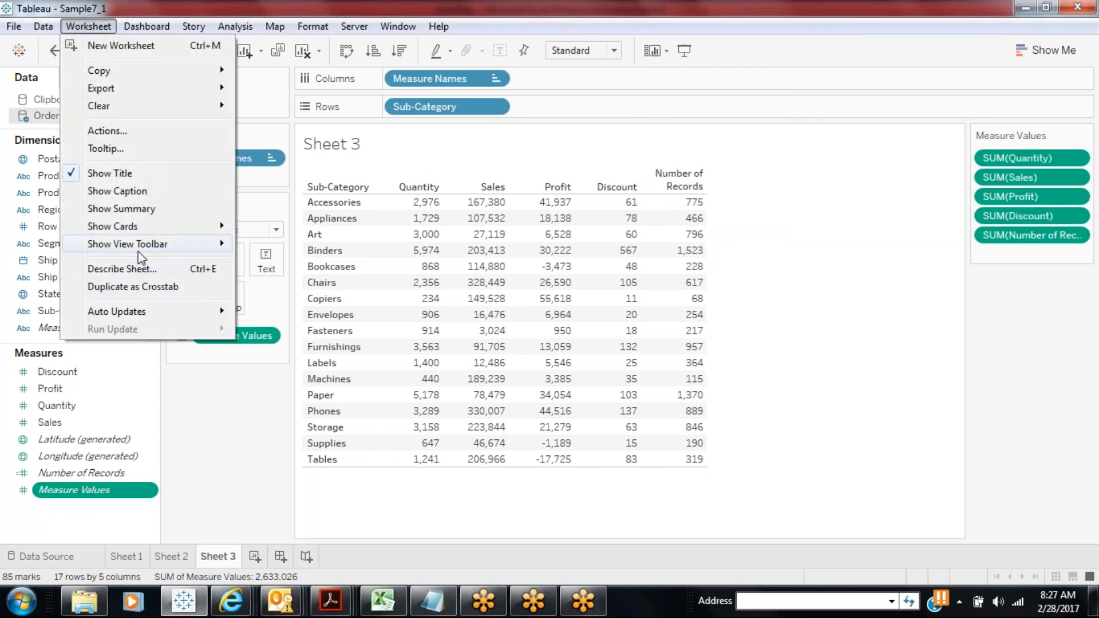
pyautogui.moveTo(141, 235)
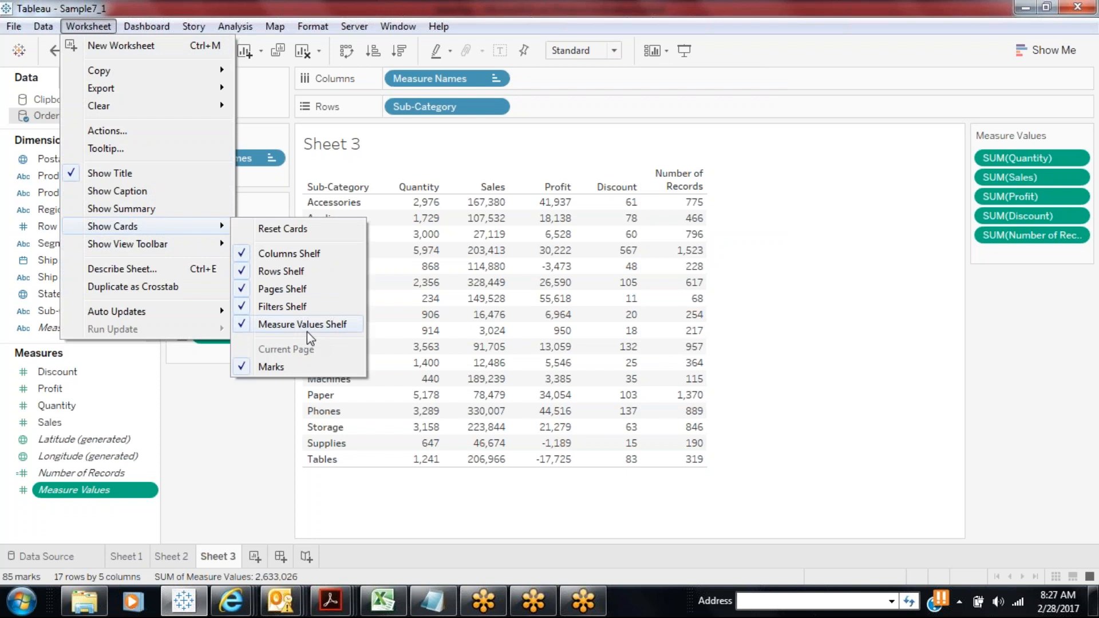
pyautogui.click(222, 486)
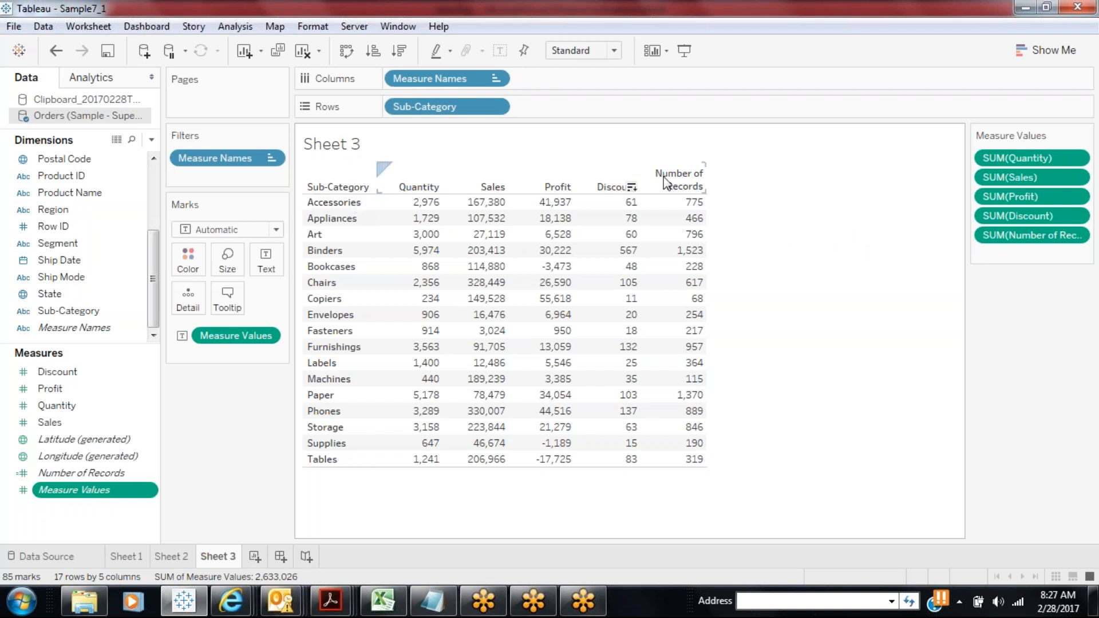
# Replace Sub-Category on Sheet 3's Rows with Product Name, and swap that for Customer Name
pyautogui.moveTo(681, 202)
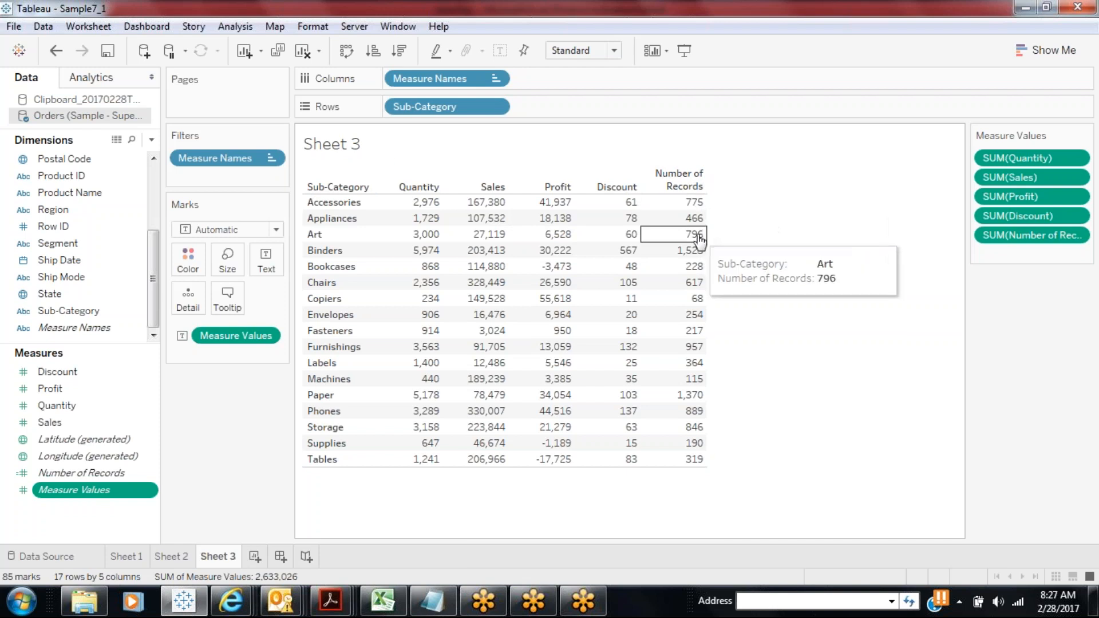
pyautogui.moveTo(697, 224)
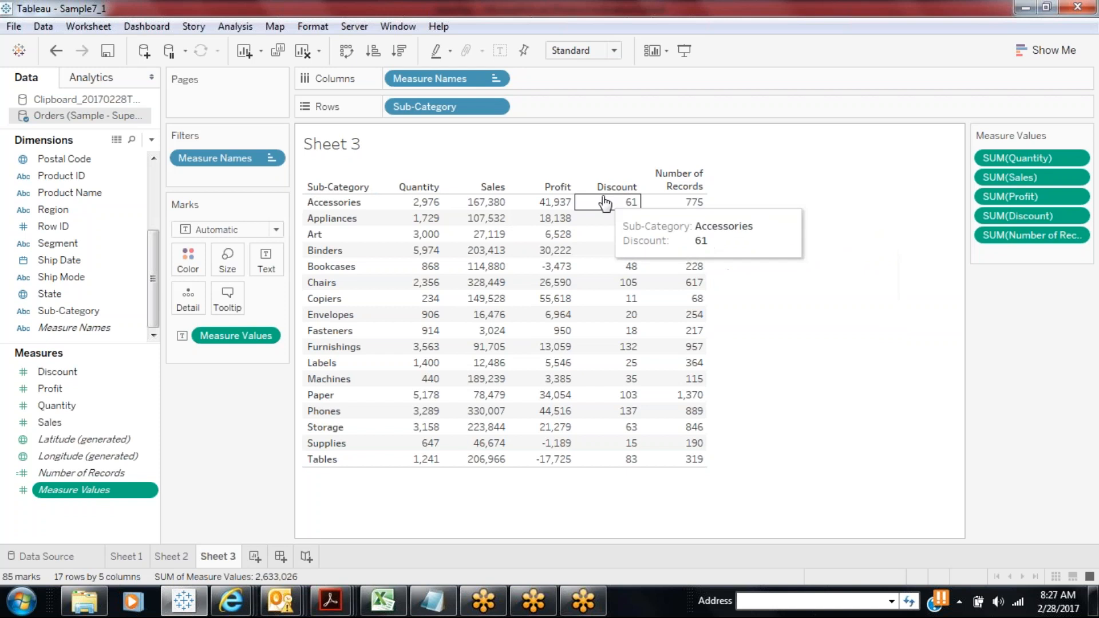
pyautogui.moveTo(435, 107); pyautogui.dragTo(243, 444)
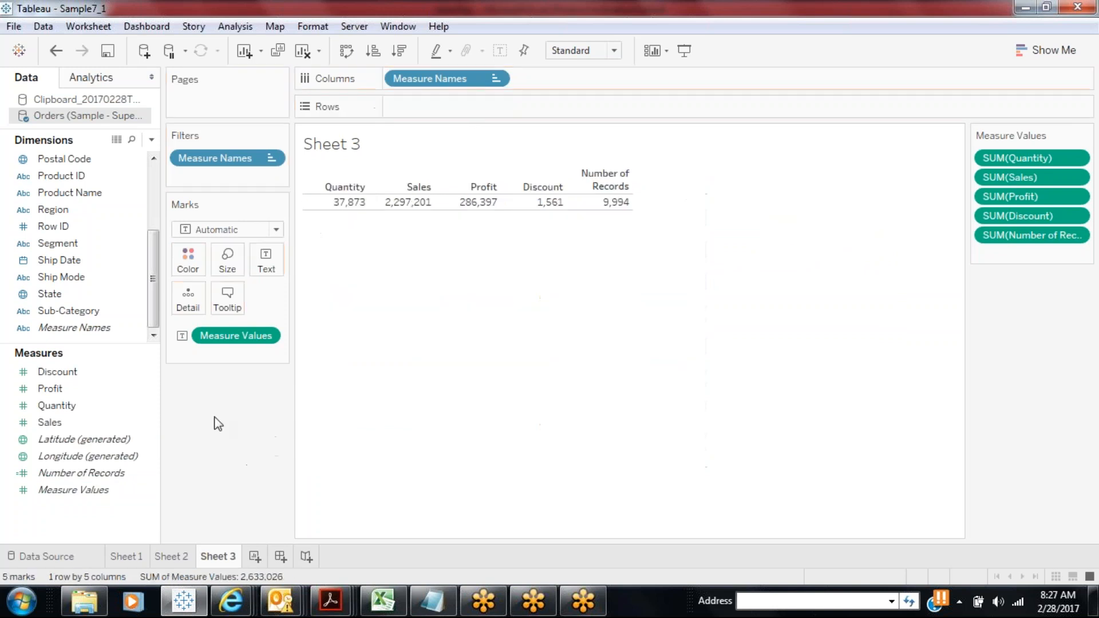
pyautogui.moveTo(94, 197)
pyautogui.mouseDown()
pyautogui.moveTo(427, 114)
pyautogui.moveTo(401, 107)
pyautogui.mouseUp()
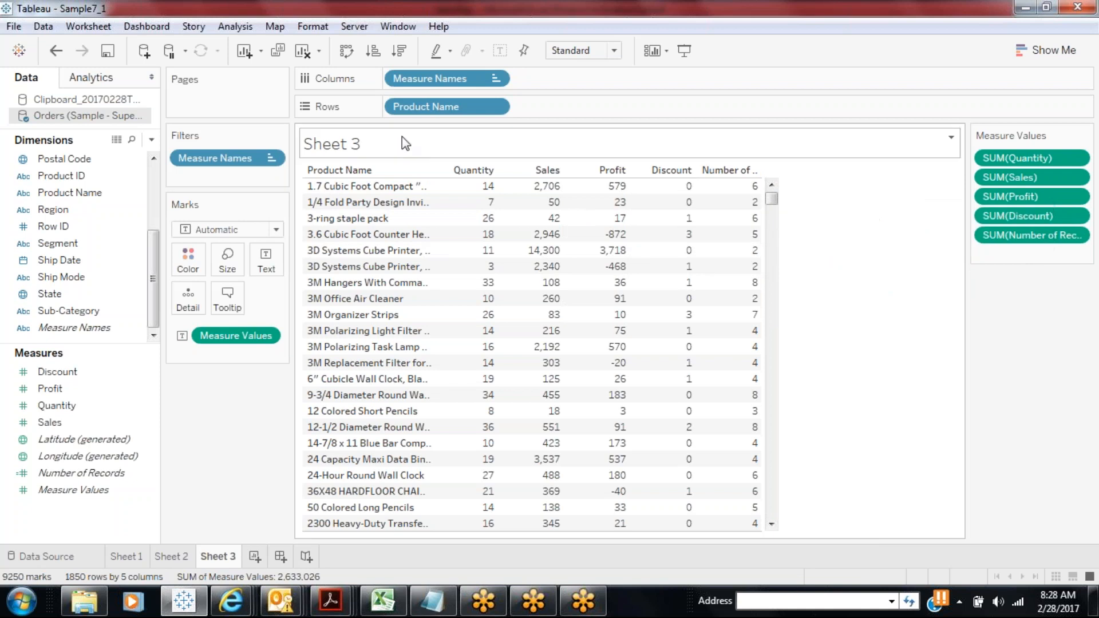
pyautogui.moveTo(416, 108); pyautogui.dragTo(146, 301)
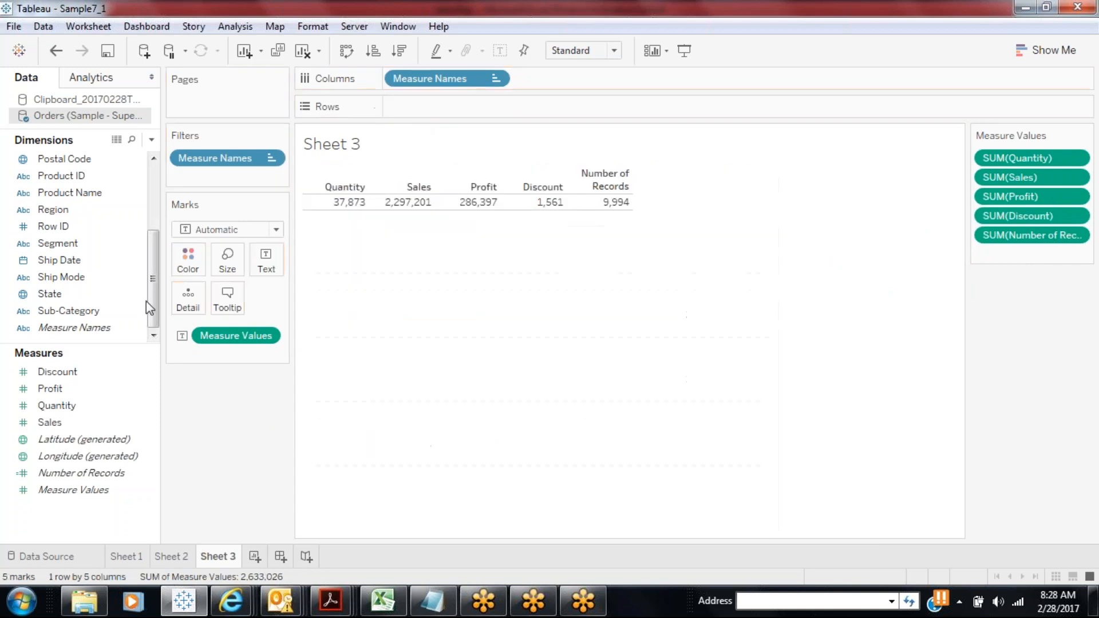
pyautogui.scroll(3, 152, 225)
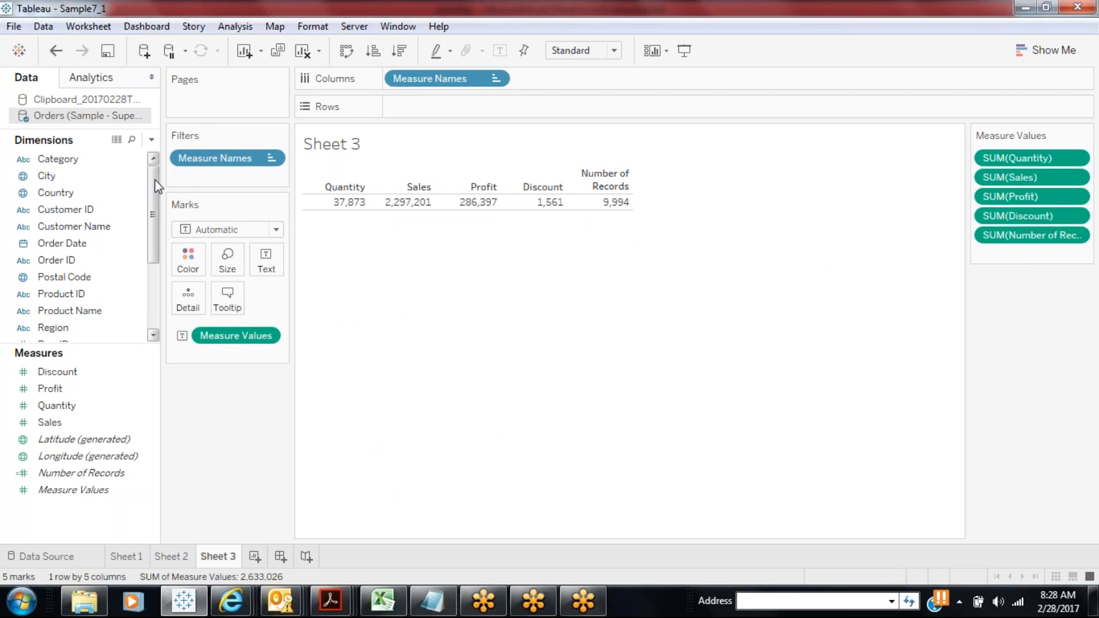
pyautogui.moveTo(74, 226)
pyautogui.mouseDown()
pyautogui.moveTo(484, 111)
pyautogui.moveTo(412, 106)
pyautogui.mouseUp()
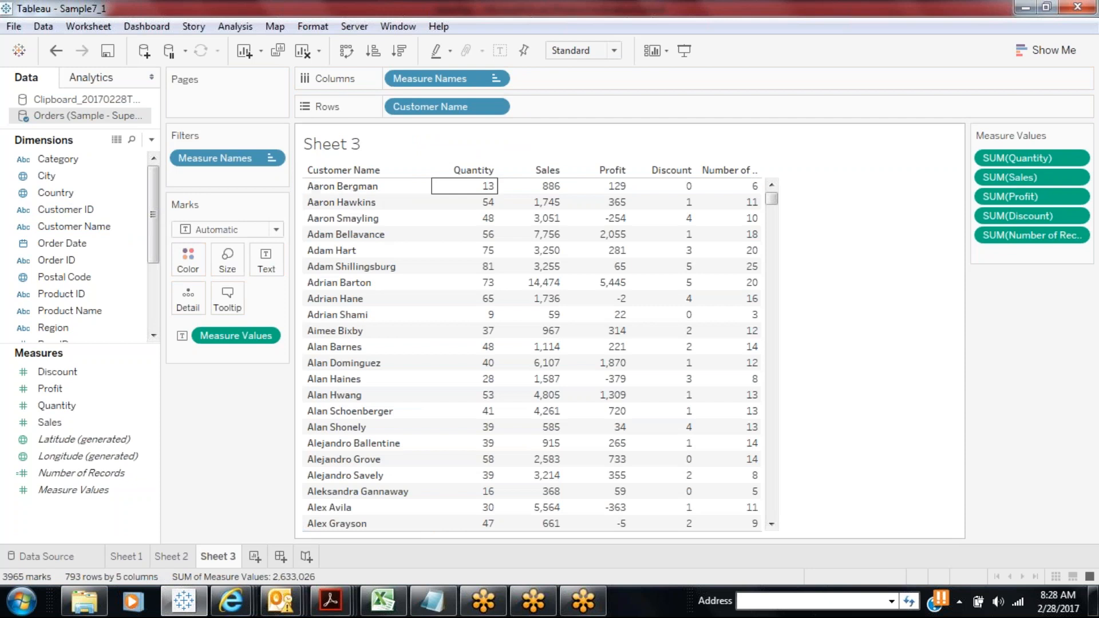
# Exclude Number of Records from Sheet 3's Measure Names filter
pyautogui.moveTo(738, 192)
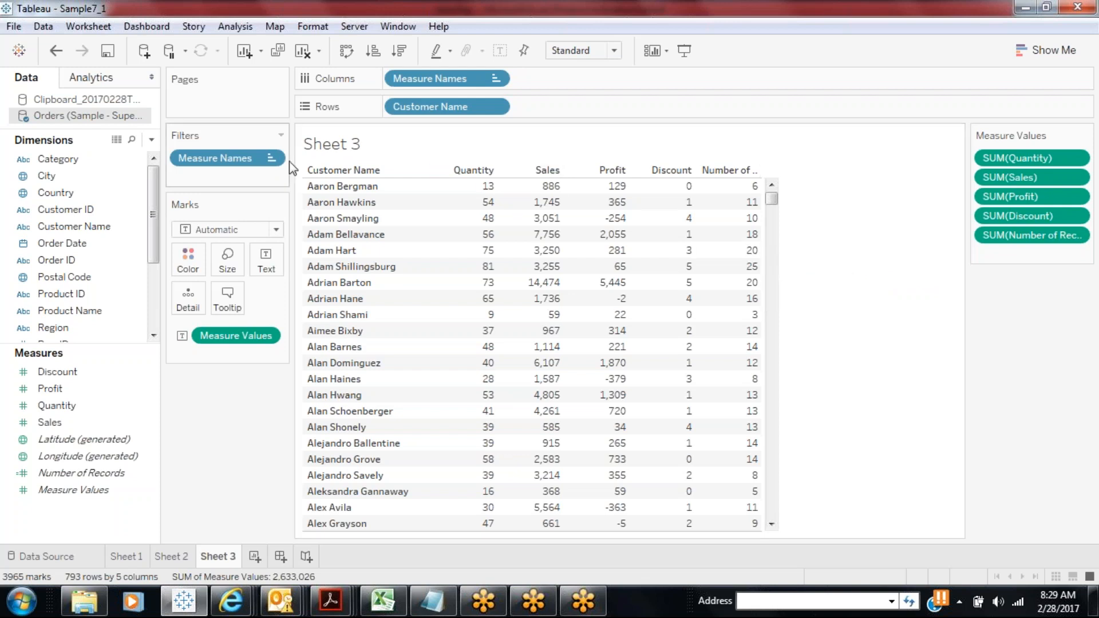
pyautogui.rightClick(243, 161)
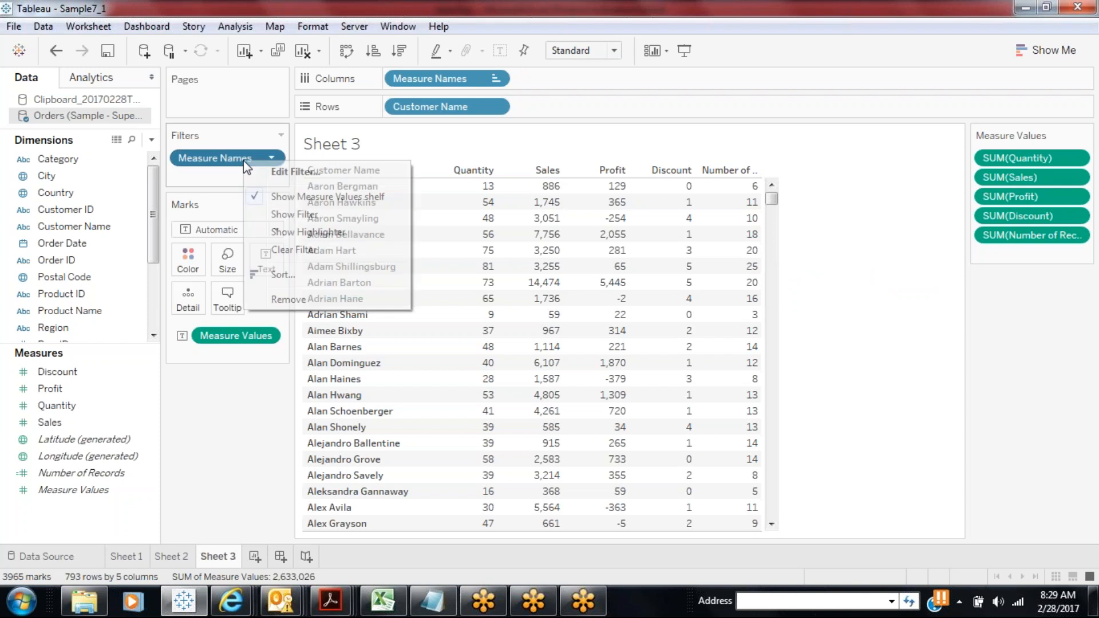
pyautogui.click(273, 169)
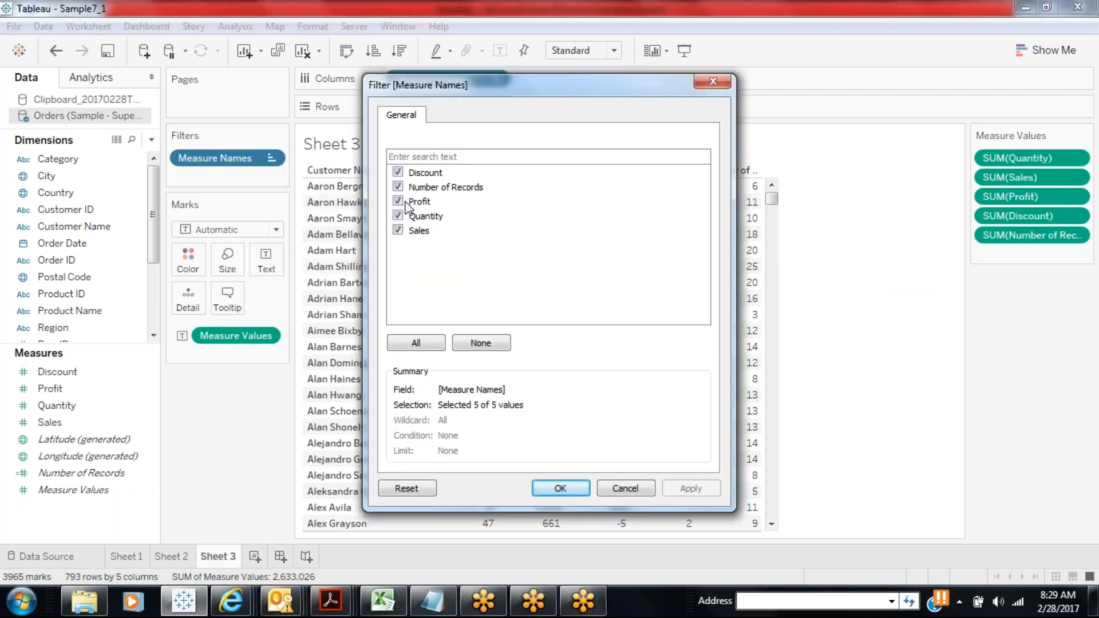
pyautogui.click(398, 187)
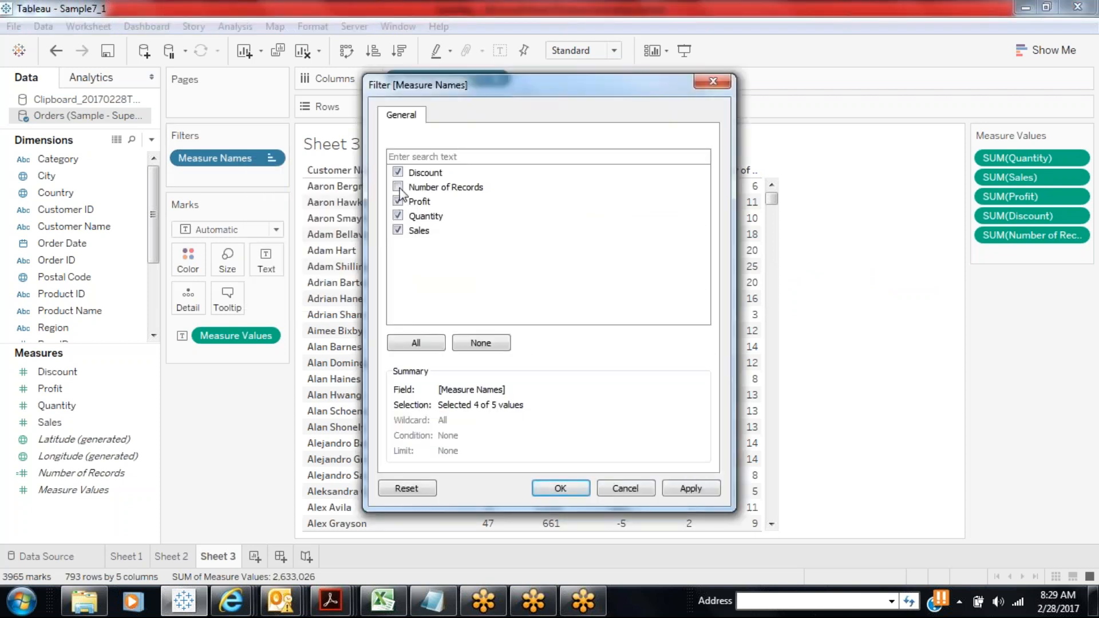
pyautogui.click(678, 491)
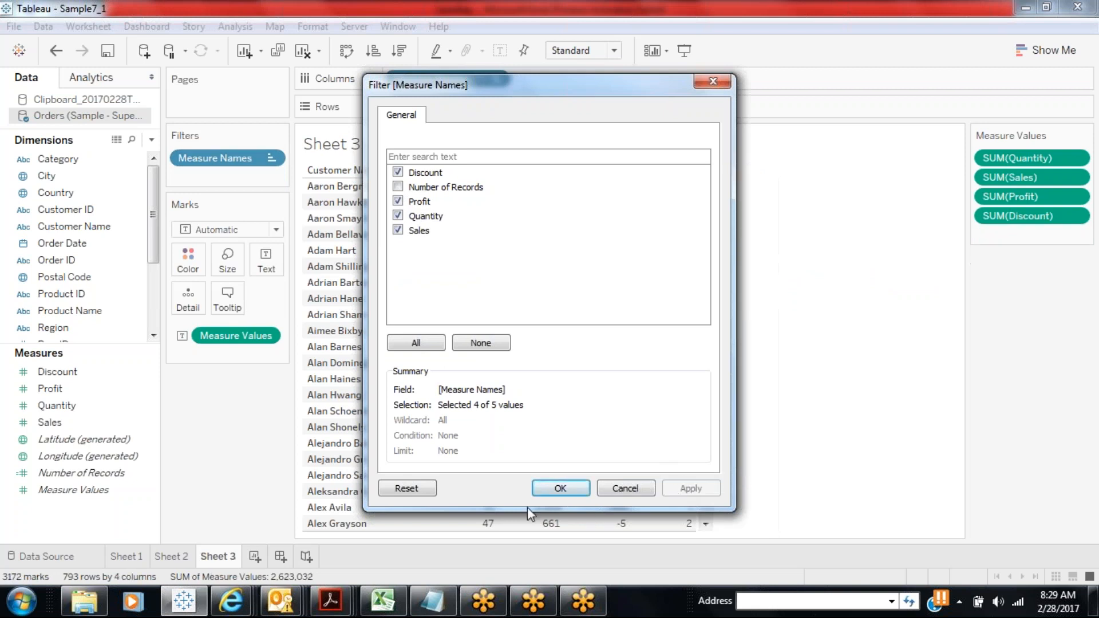
pyautogui.click(545, 493)
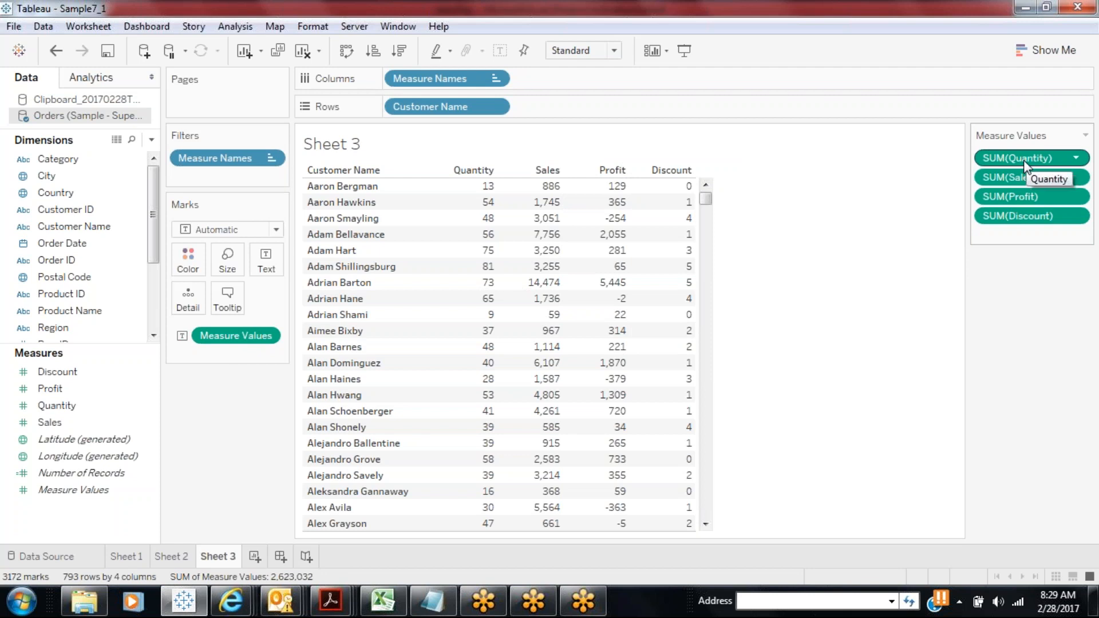
# Create a new worksheet with Sub-Category on Rows and Sales and Profit on Columns, trying Quantity as a third measure and removing it
pyautogui.click(255, 556)
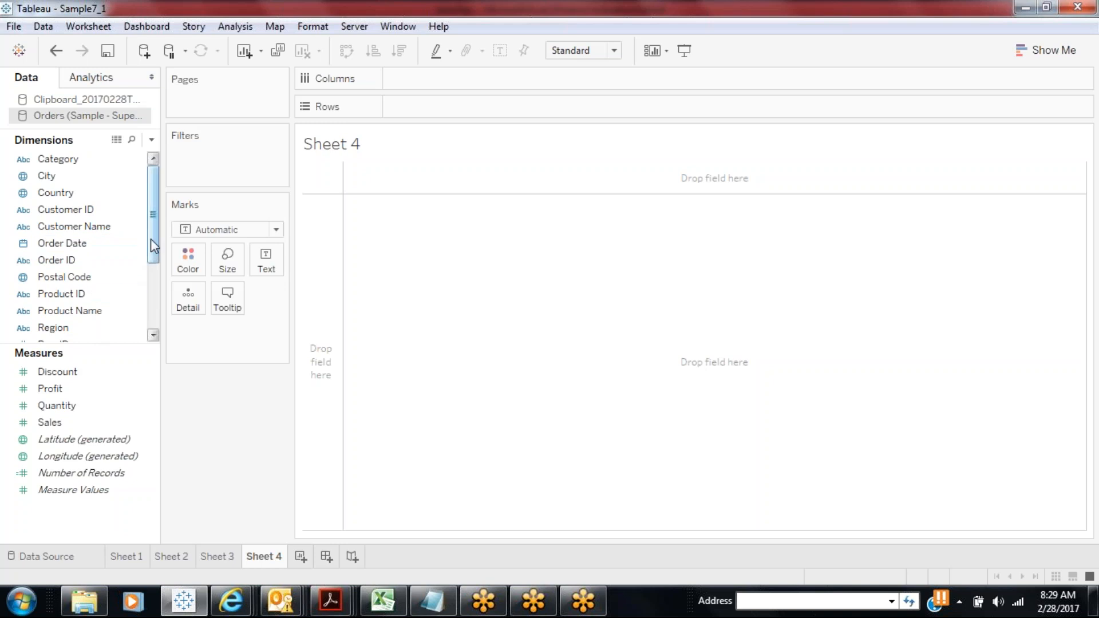
pyautogui.moveTo(150, 238); pyautogui.dragTo(152, 320)
pyautogui.moveTo(68, 311); pyautogui.dragTo(484, 108)
pyautogui.moveTo(50, 422); pyautogui.dragTo(411, 78)
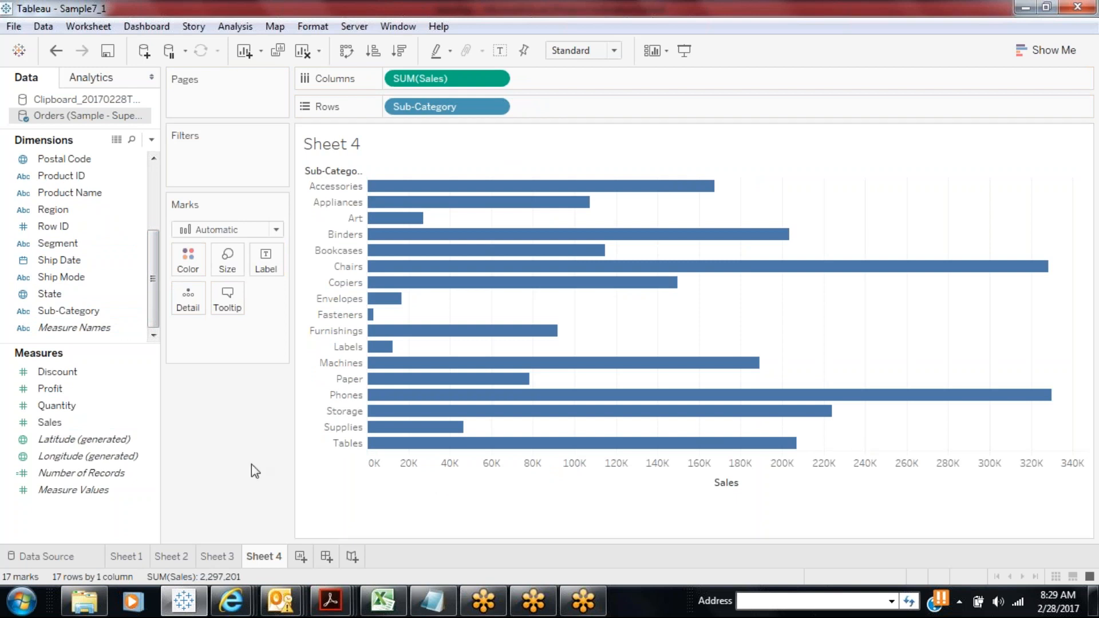
pyautogui.click(117, 389)
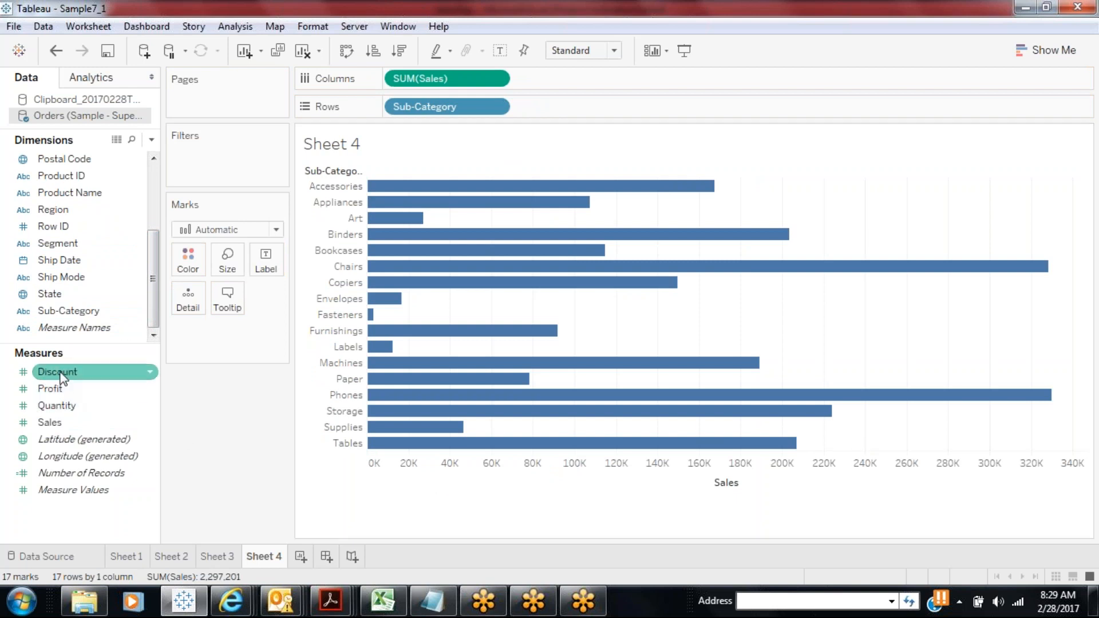
pyautogui.moveTo(50, 389); pyautogui.dragTo(626, 79)
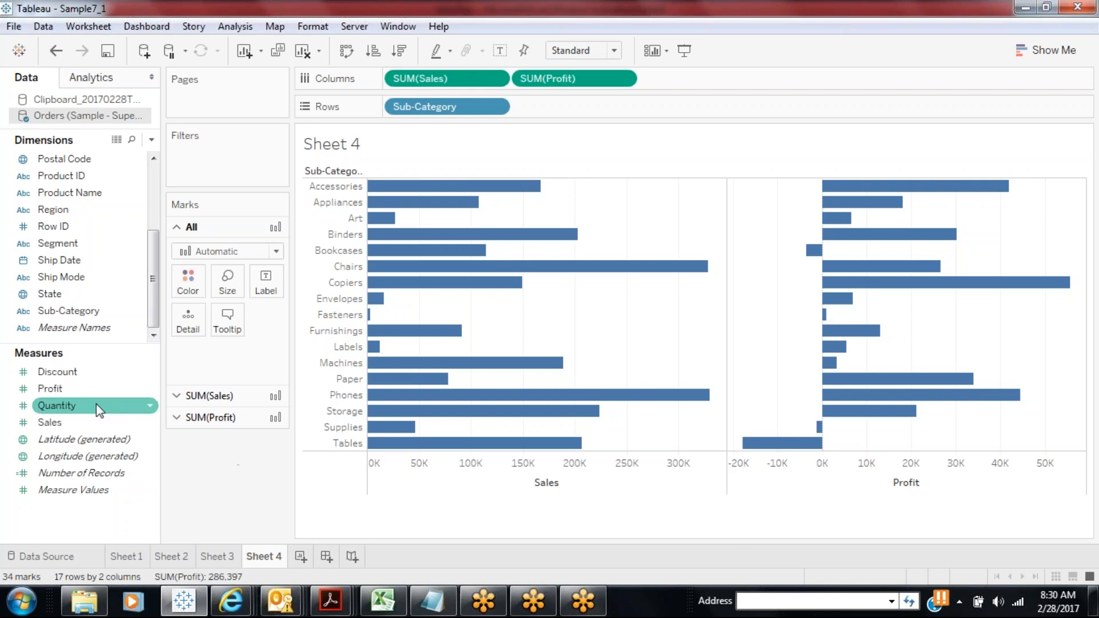
pyautogui.moveTo(57, 406); pyautogui.dragTo(744, 79)
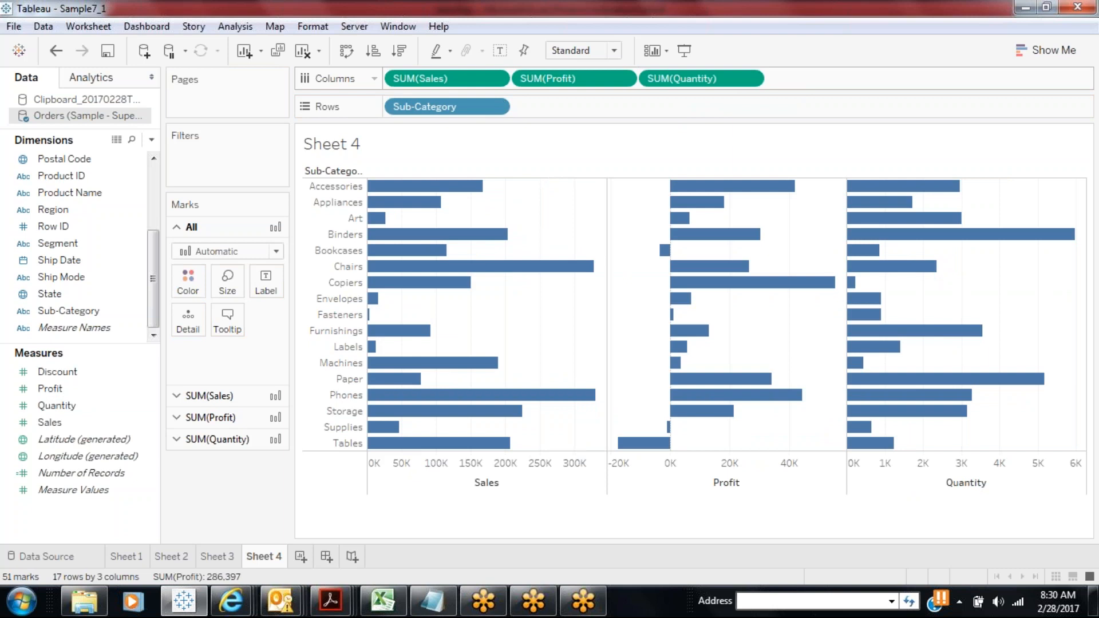
pyautogui.moveTo(733, 79); pyautogui.dragTo(260, 473)
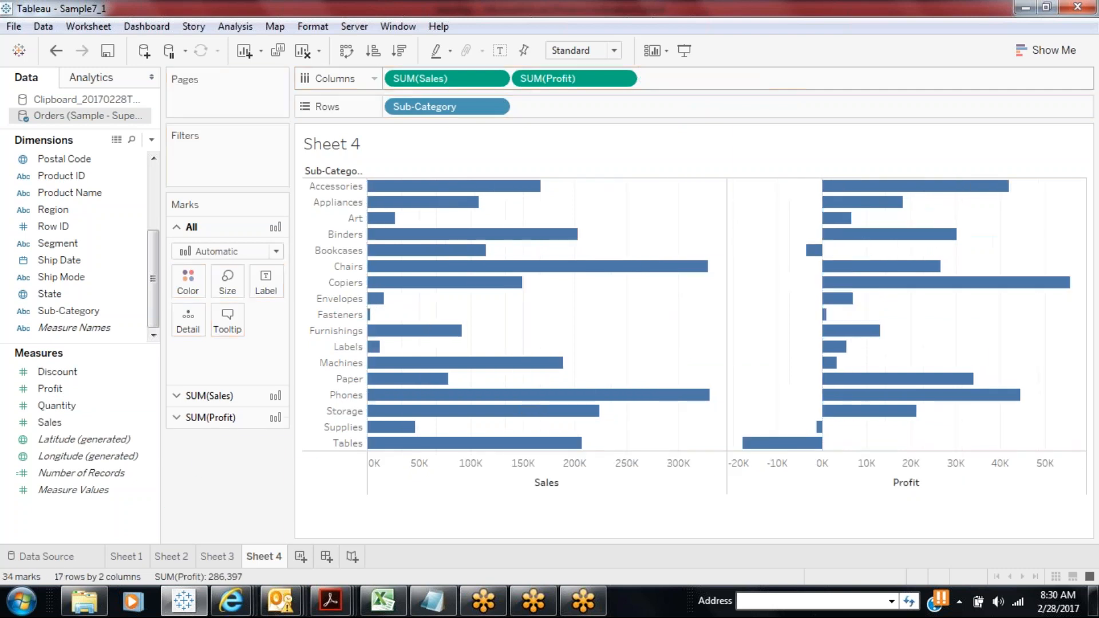
# Convert the Sales and Profit bar chart into a text table and review the measures selected in its Measure Names filter
pyautogui.click(1056, 49)
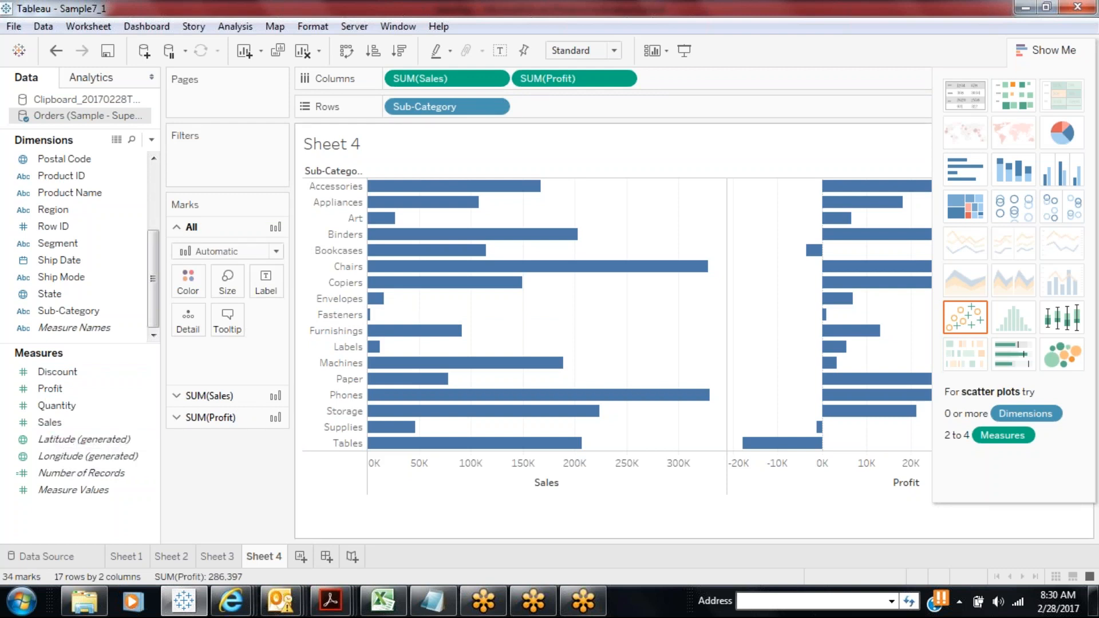
pyautogui.click(961, 114)
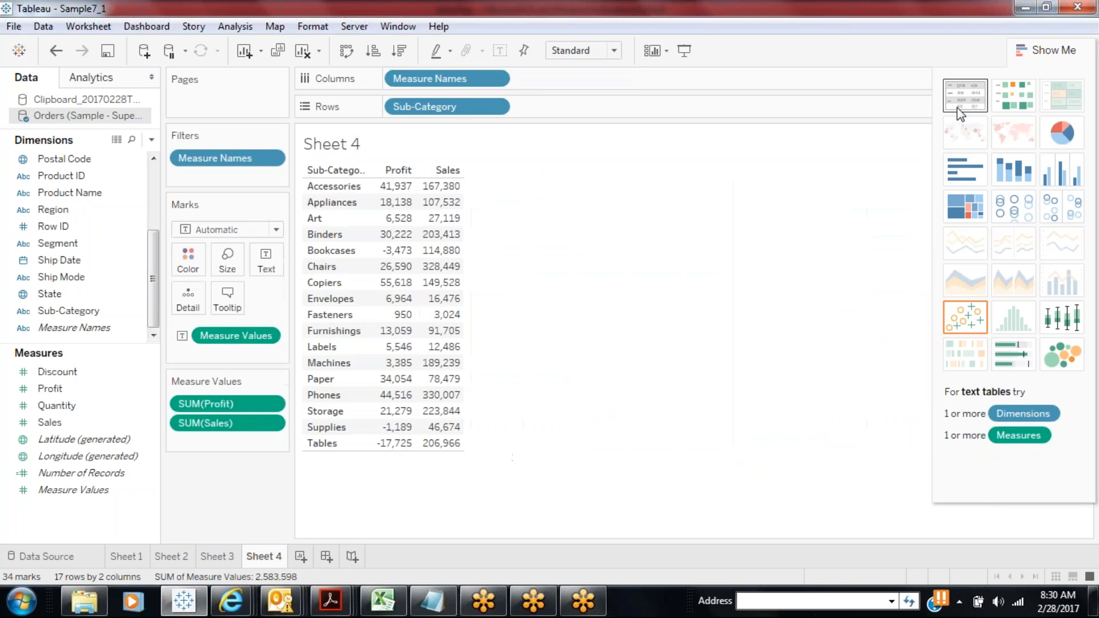
pyautogui.click(1050, 49)
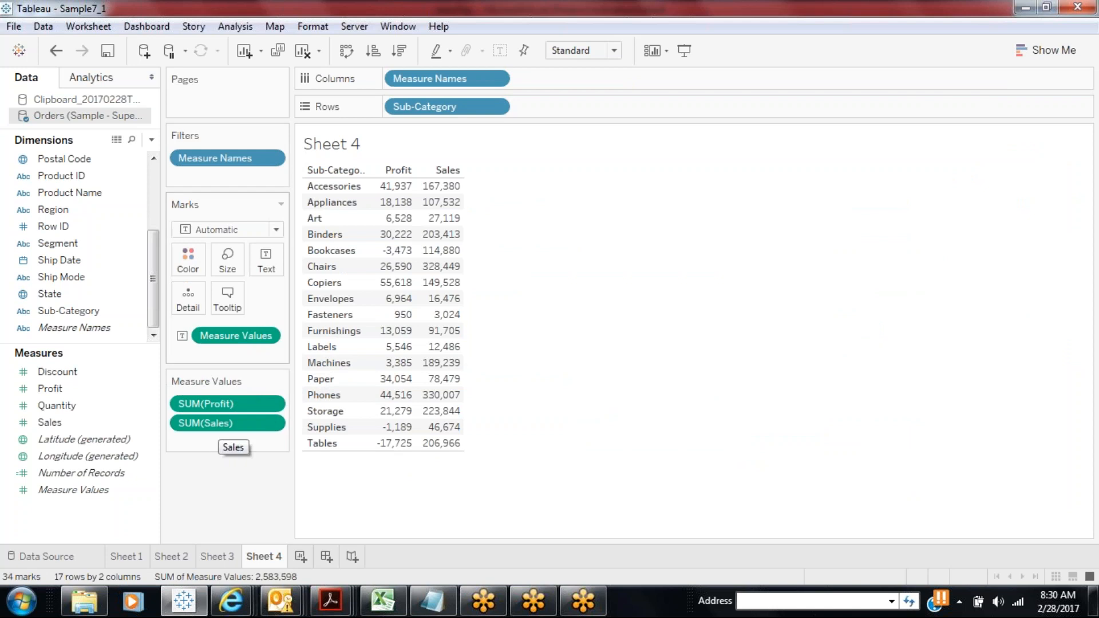
pyautogui.rightClick(235, 156)
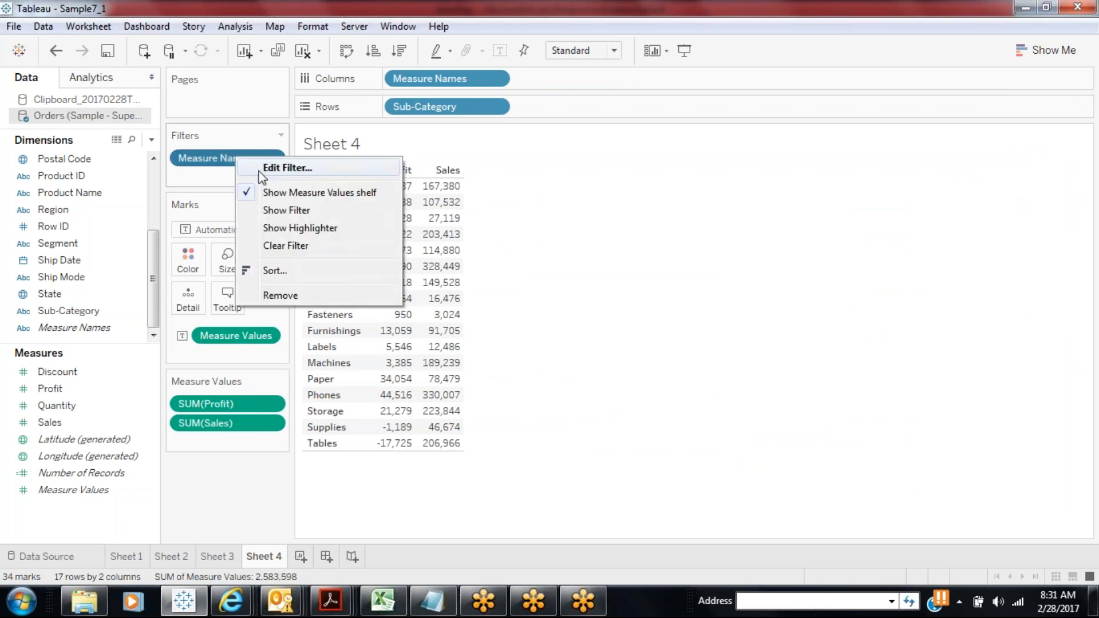
pyautogui.click(258, 166)
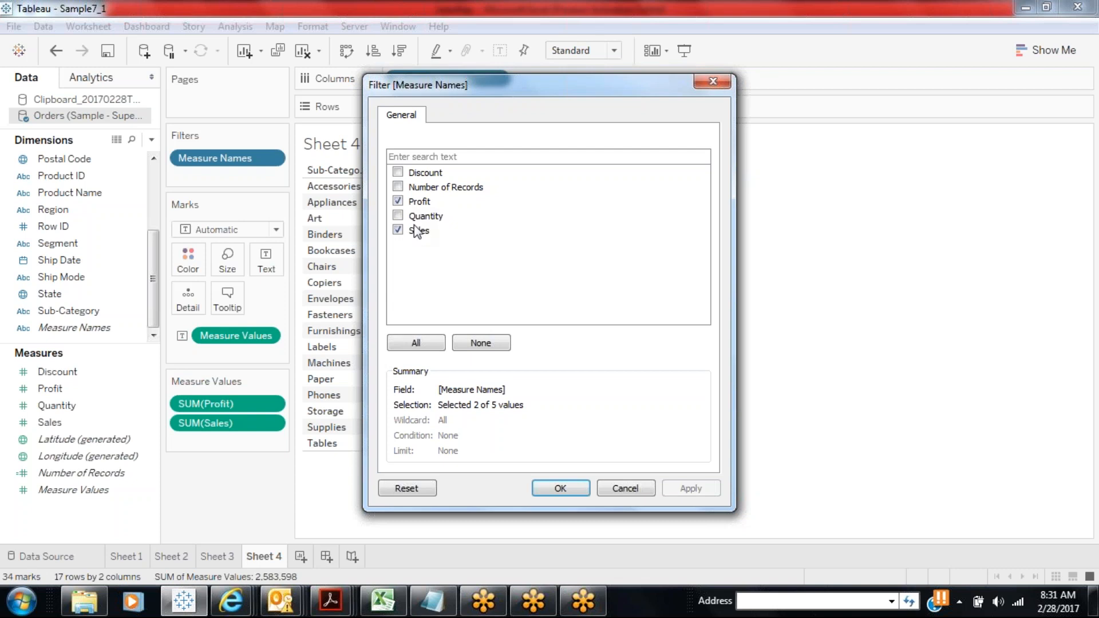
pyautogui.click(560, 487)
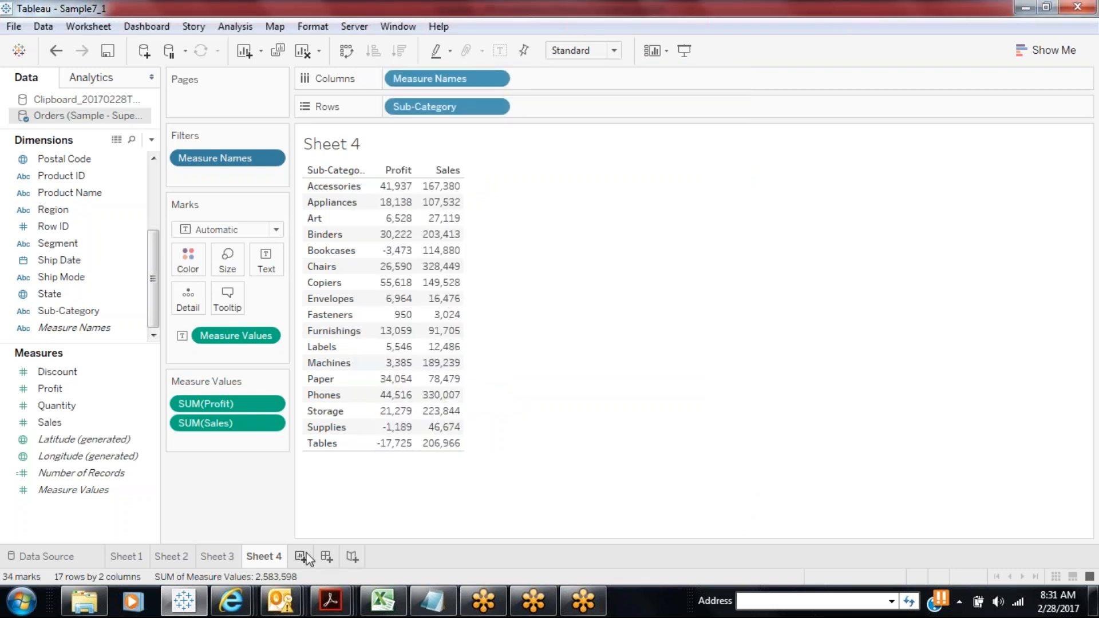
# Create another worksheet with Sub-Category on Rows and Sales on Columns, and convert its bars into a text table
pyautogui.click(302, 557)
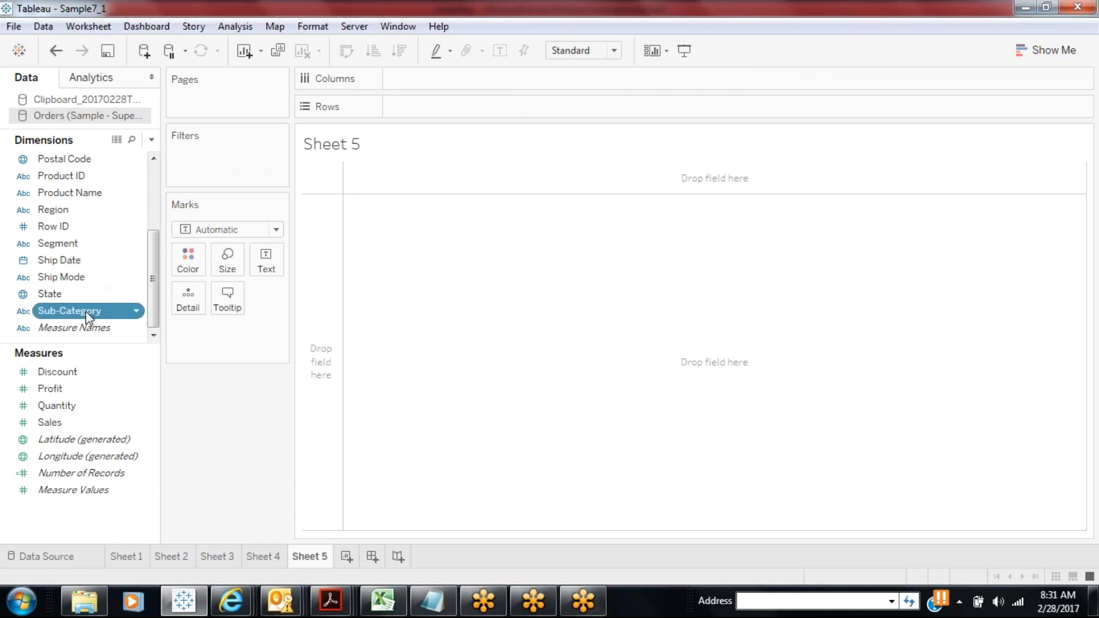
pyautogui.moveTo(87, 315); pyautogui.dragTo(434, 108)
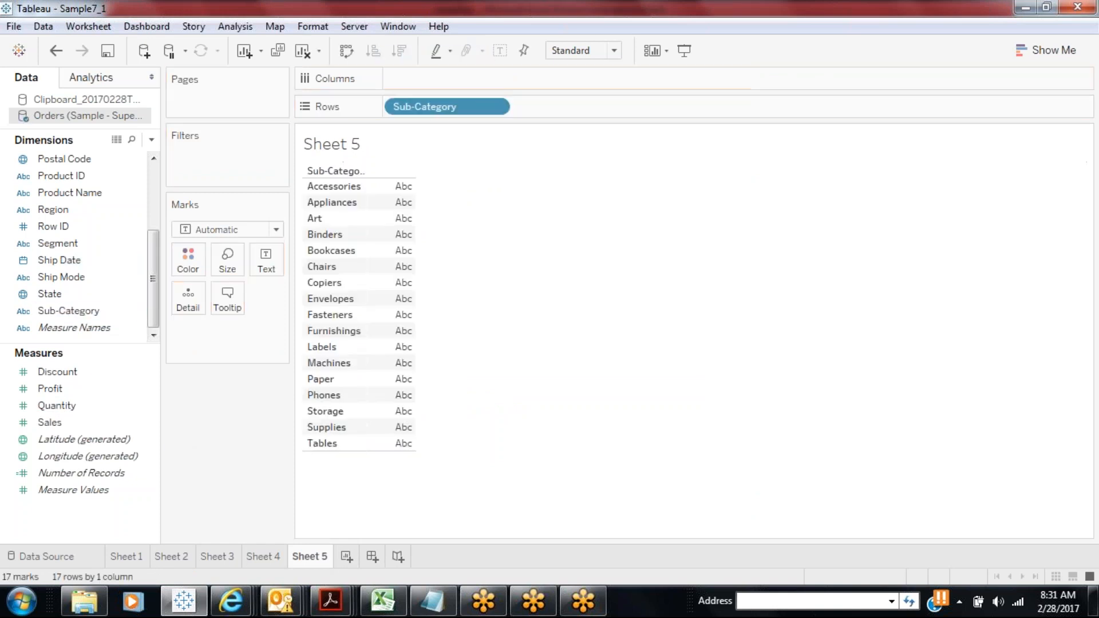
pyautogui.moveTo(86, 422); pyautogui.dragTo(461, 78)
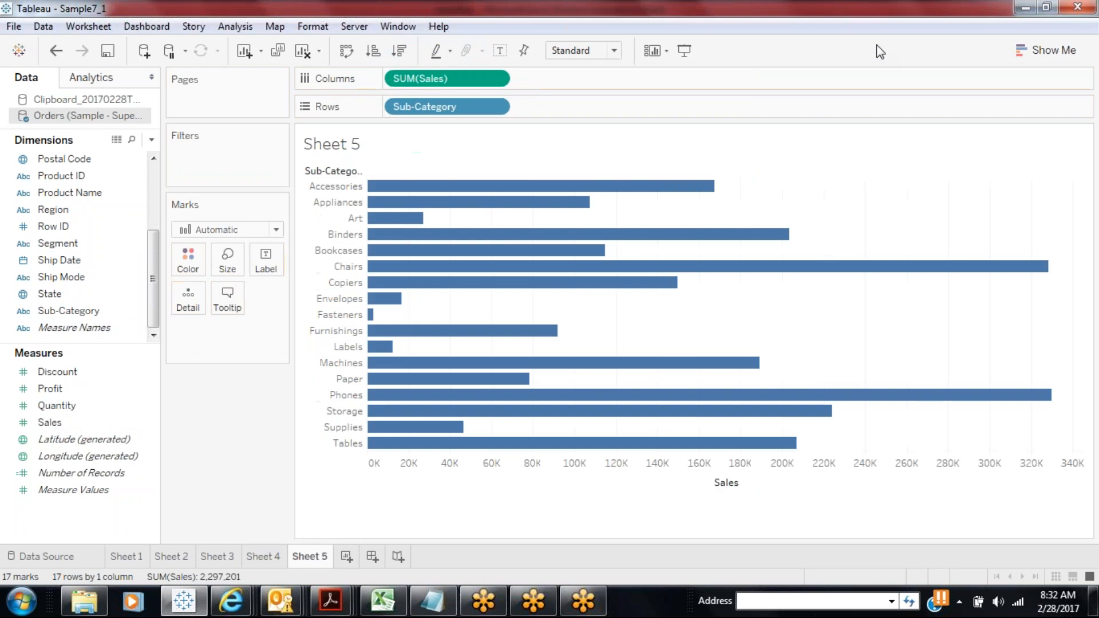
pyautogui.click(1050, 50)
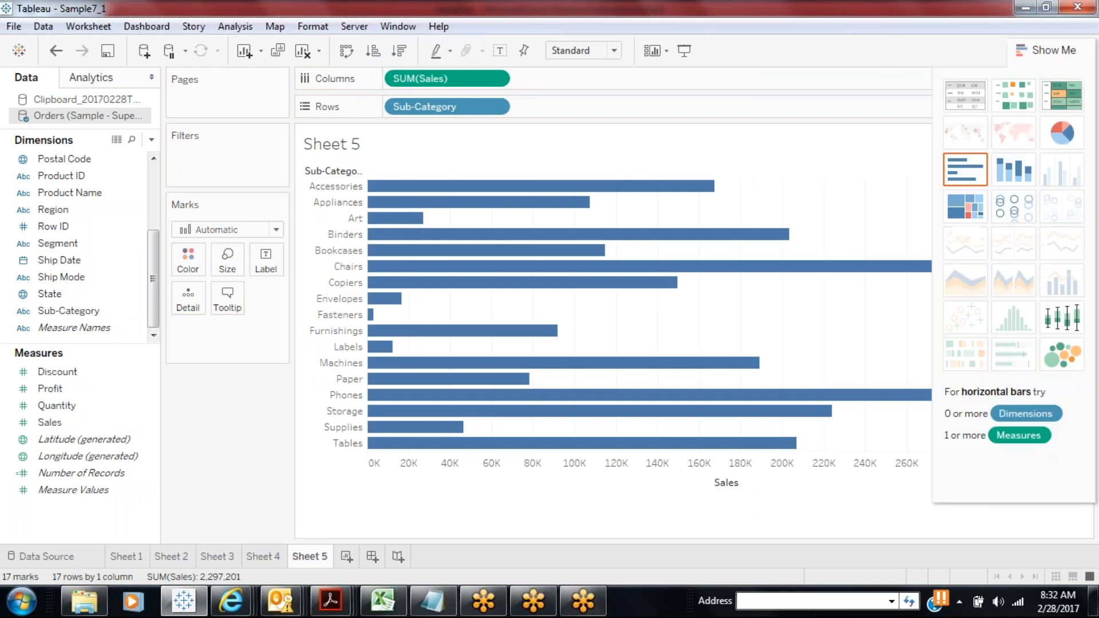
pyautogui.click(975, 95)
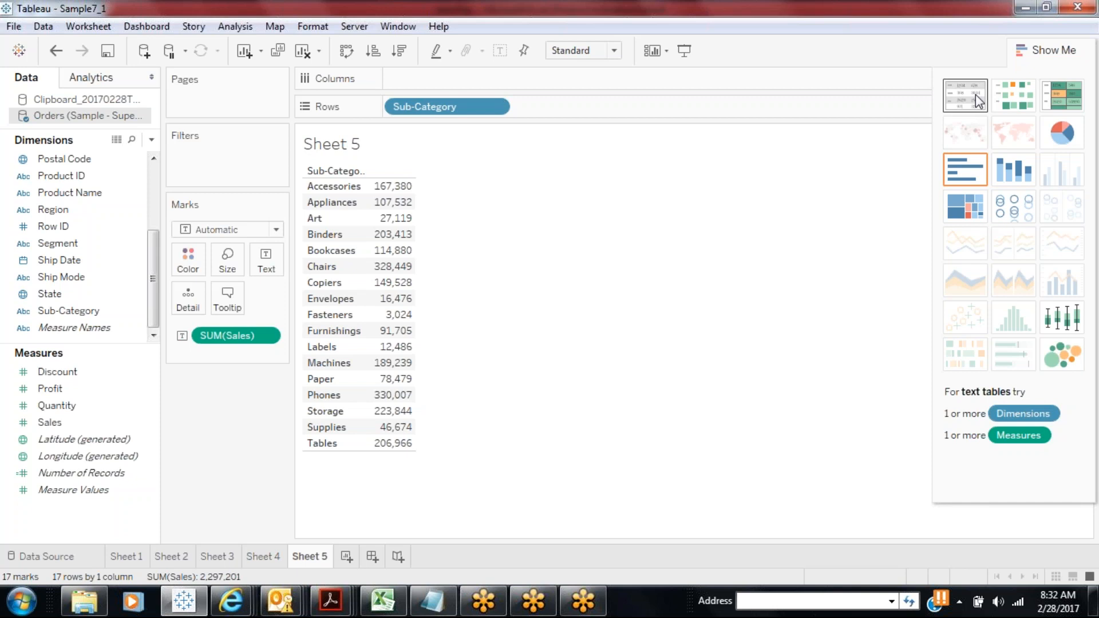
# Examine the descriptions of the generated Number of Records, Latitude and Longitude fields among the measures
pyautogui.click(1059, 52)
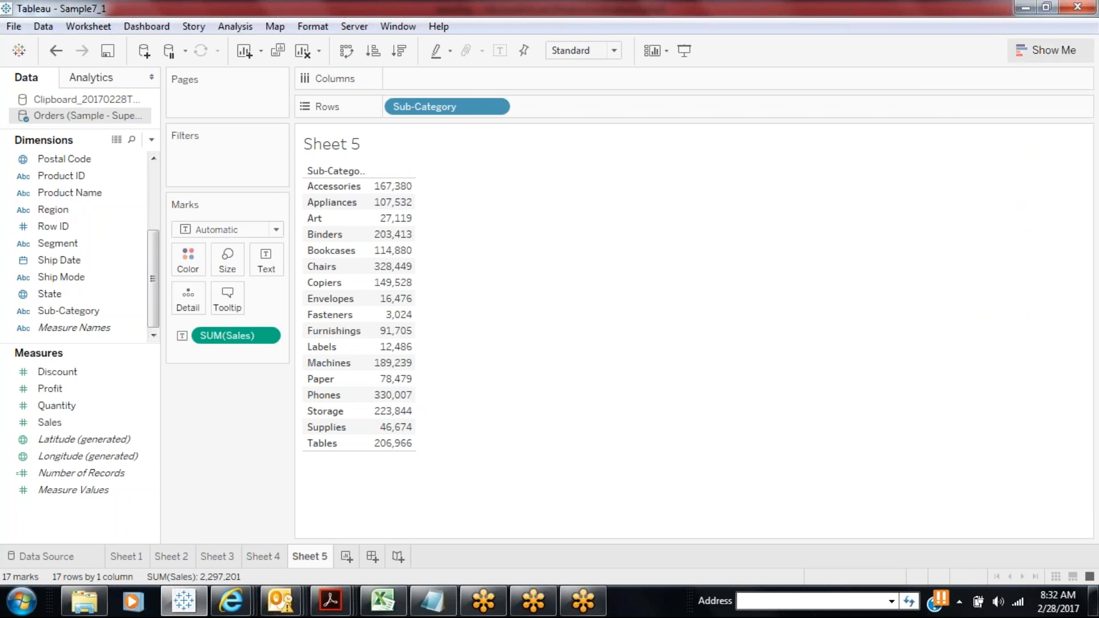
pyautogui.click(64, 491)
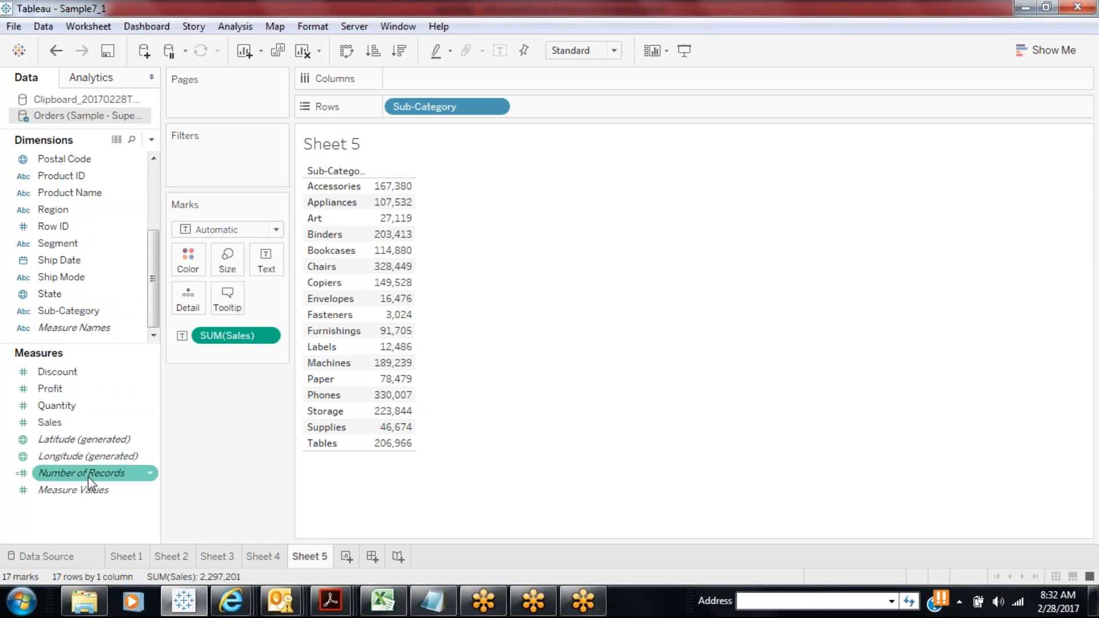
pyautogui.moveTo(89, 481)
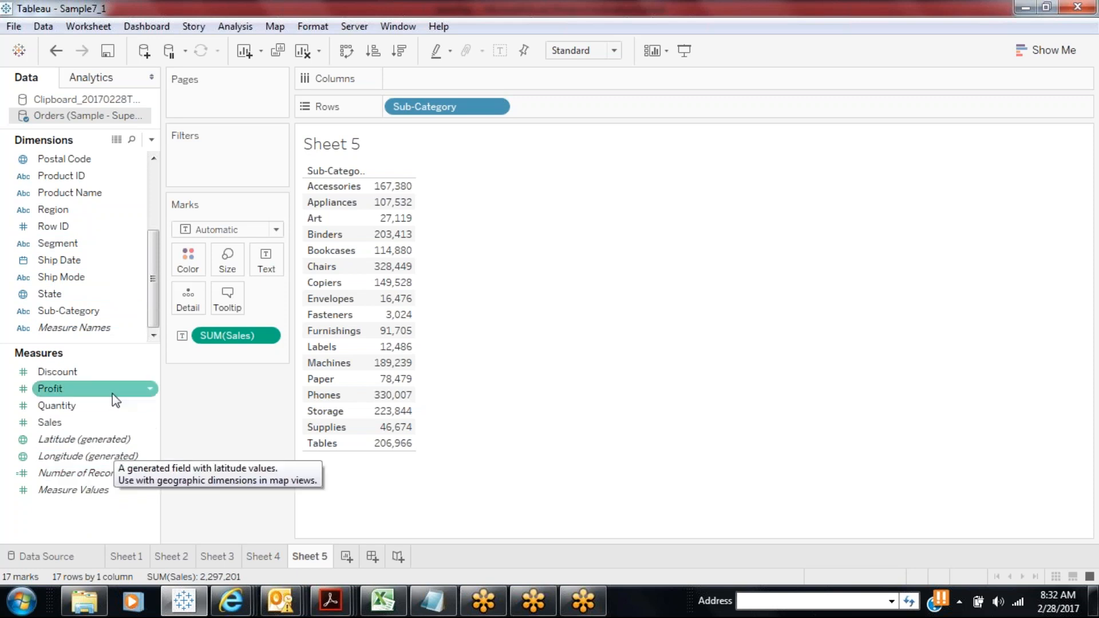
pyautogui.moveTo(109, 342)
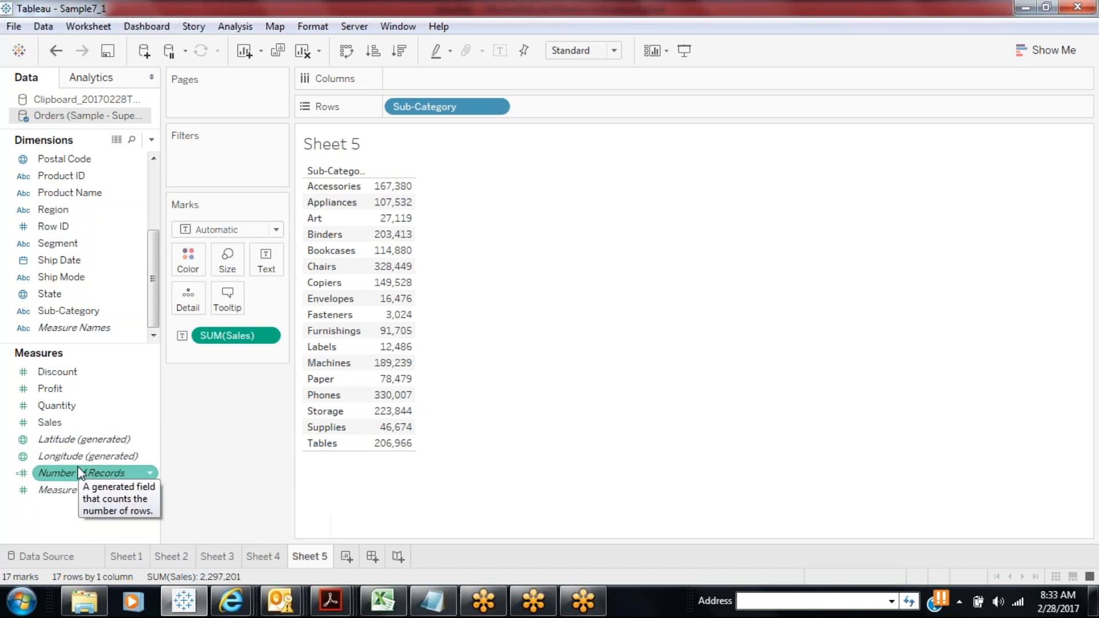
pyautogui.moveTo(81, 456)
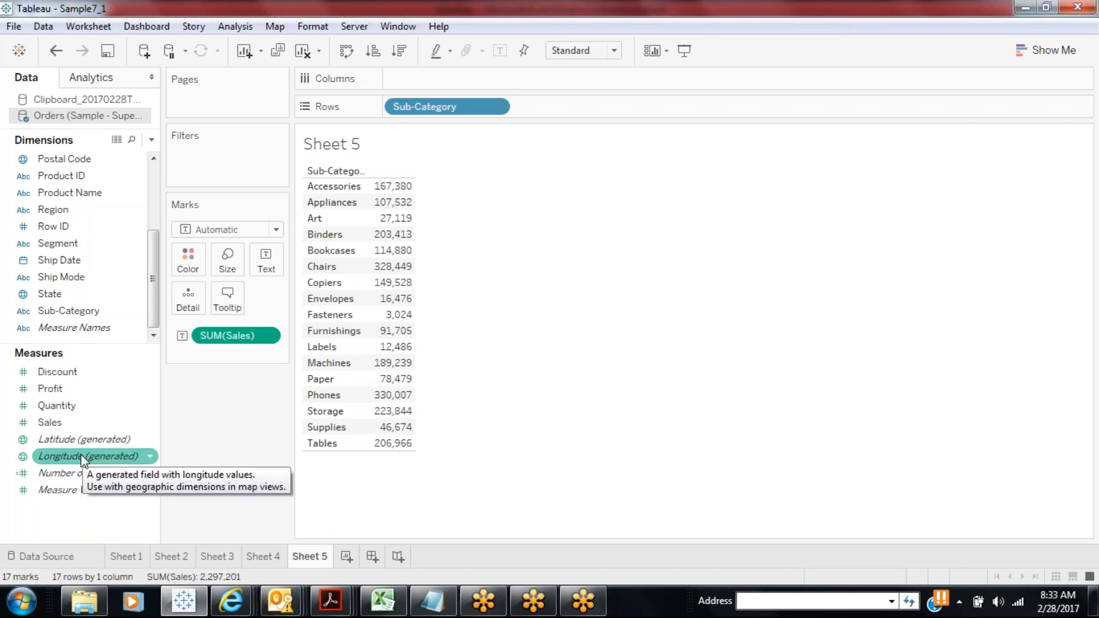
# Create a new worksheet that maps State, and change the symbol map to a filled map
pyautogui.click(346, 558)
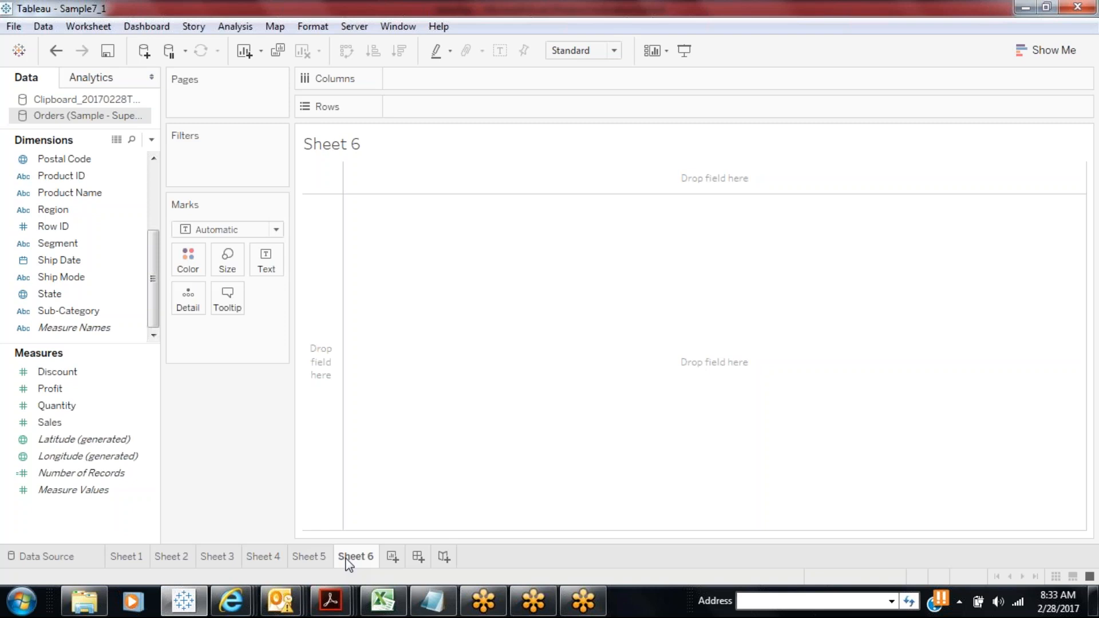
pyautogui.click(96, 459)
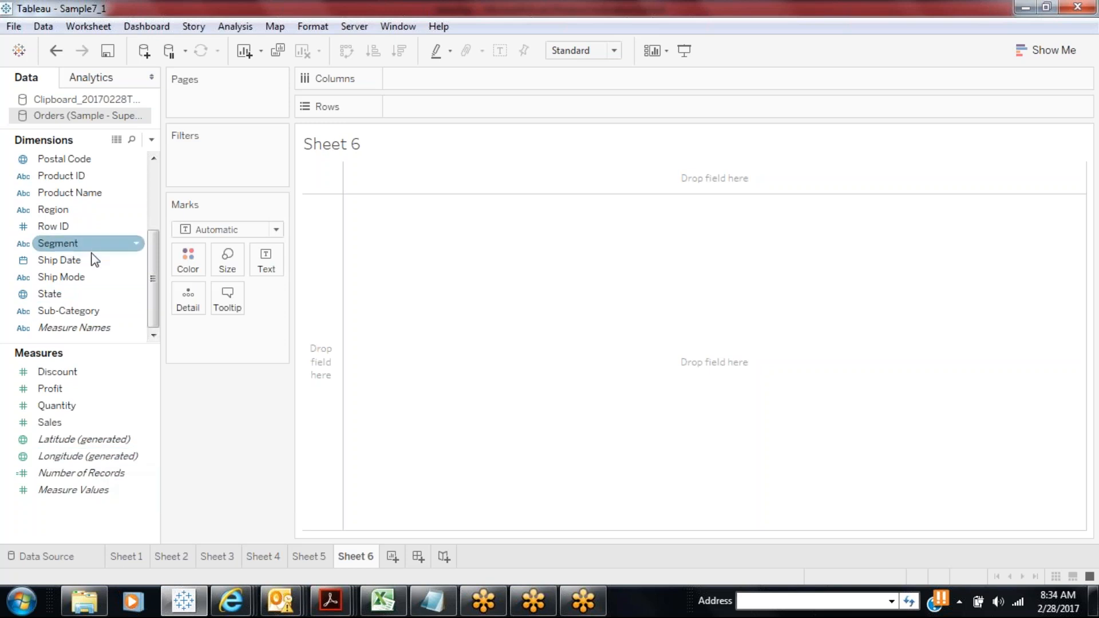
pyautogui.click(72, 297)
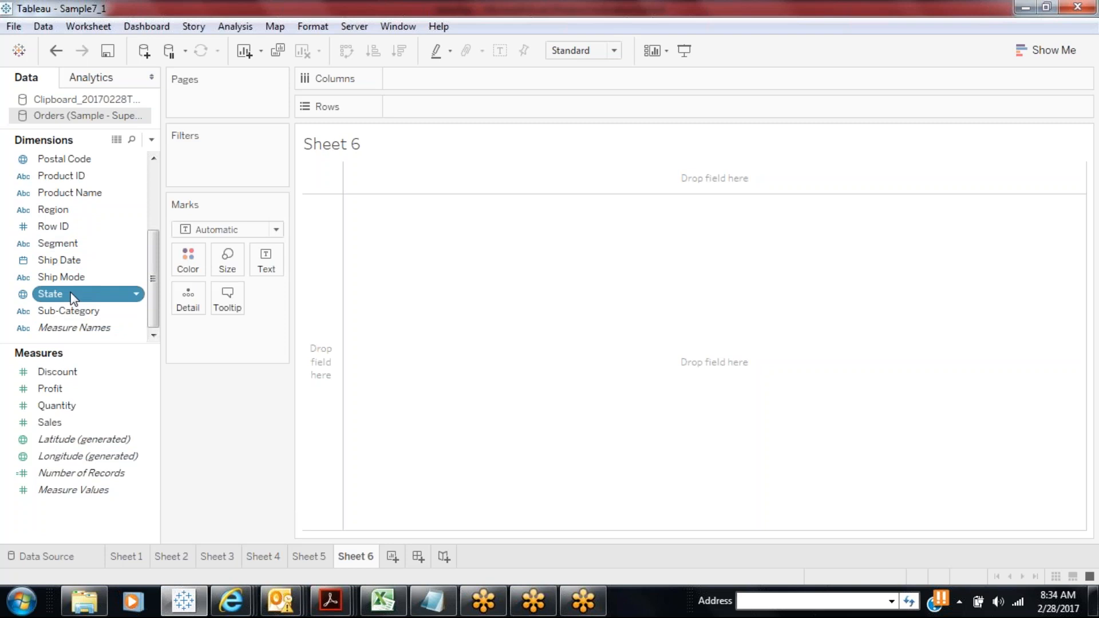
pyautogui.doubleClick(72, 295)
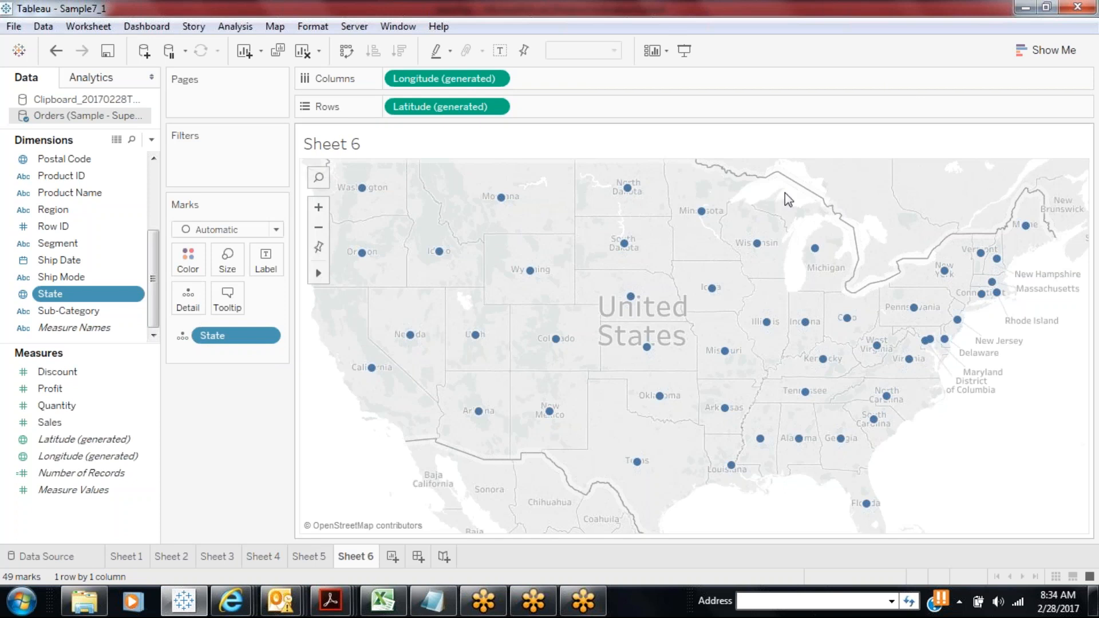
pyautogui.click(1044, 50)
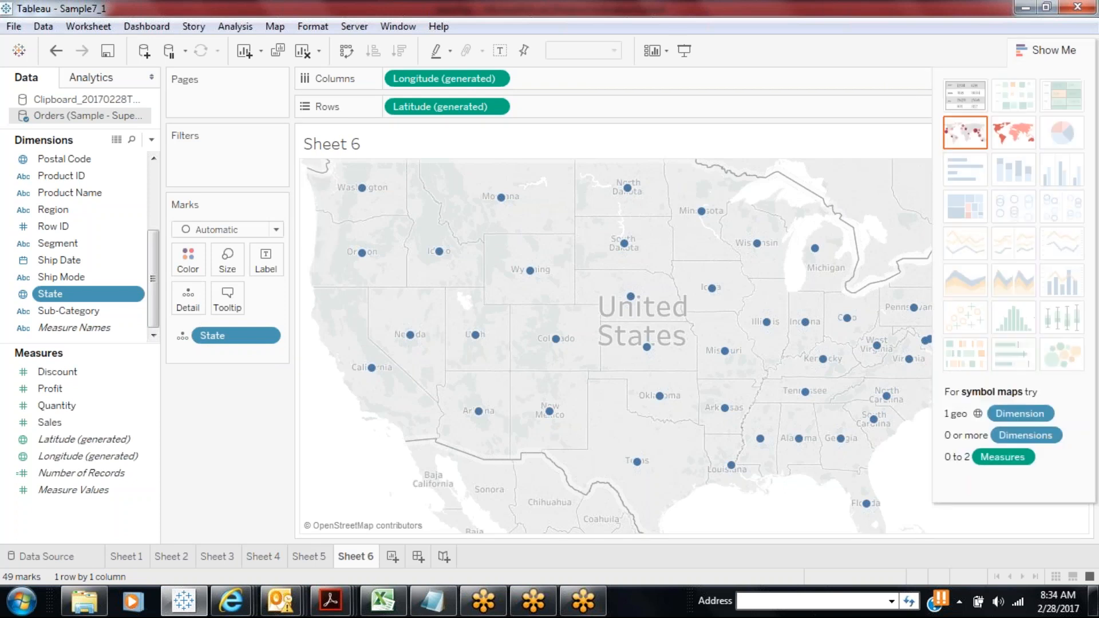
pyautogui.click(1015, 135)
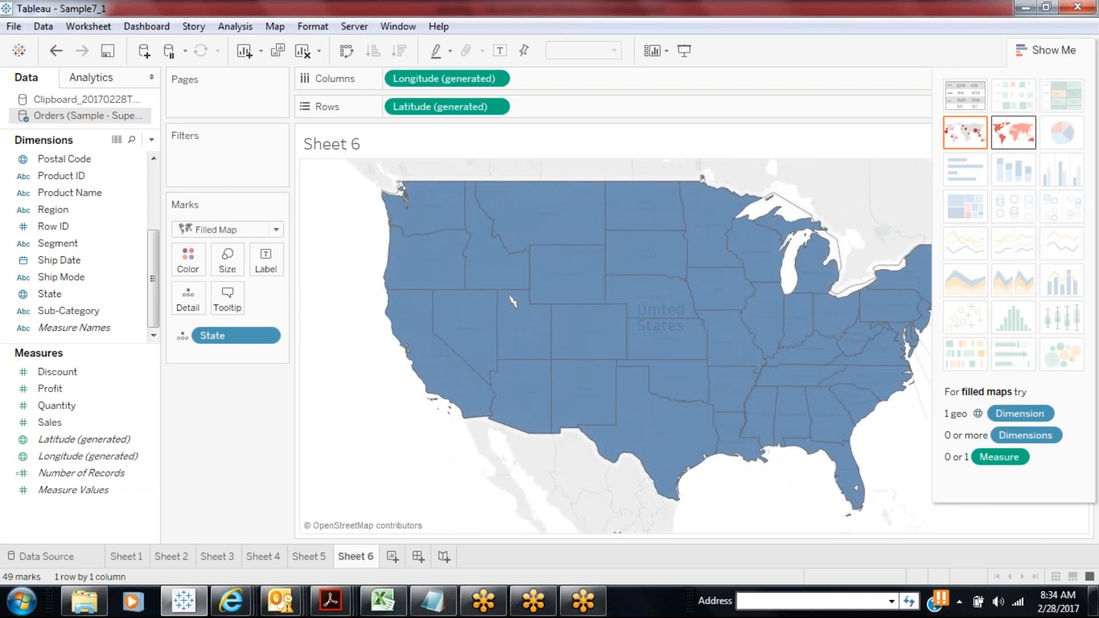
pyautogui.click(1044, 50)
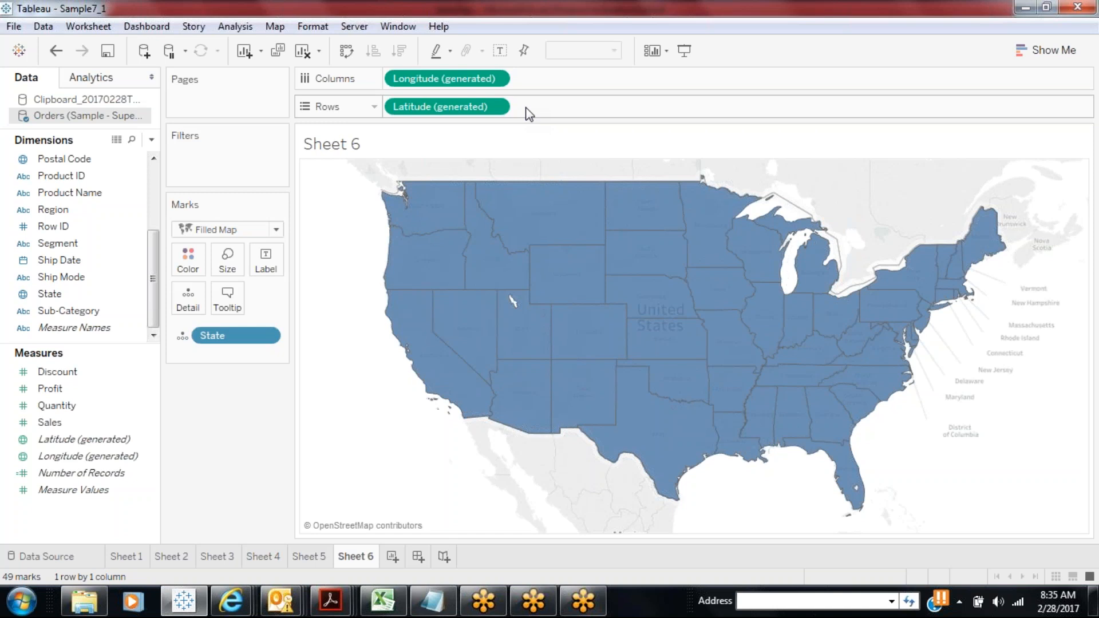
# Convert the State map to a symbol map and swap its rows and columns, trying the swap on the filled map first
pyautogui.click(343, 54)
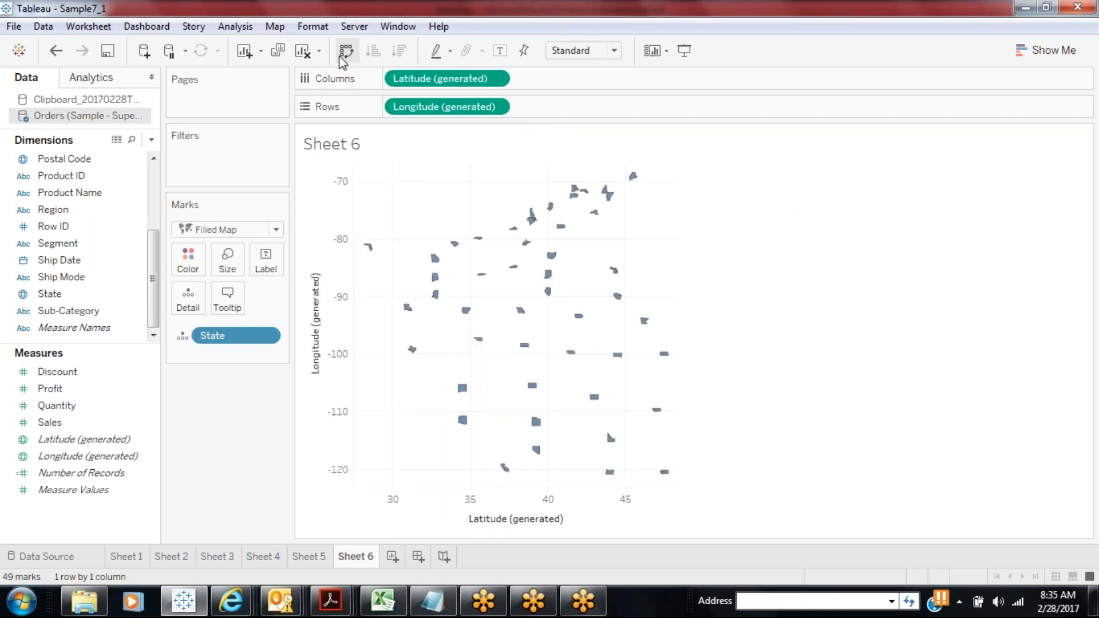
pyautogui.click(277, 230)
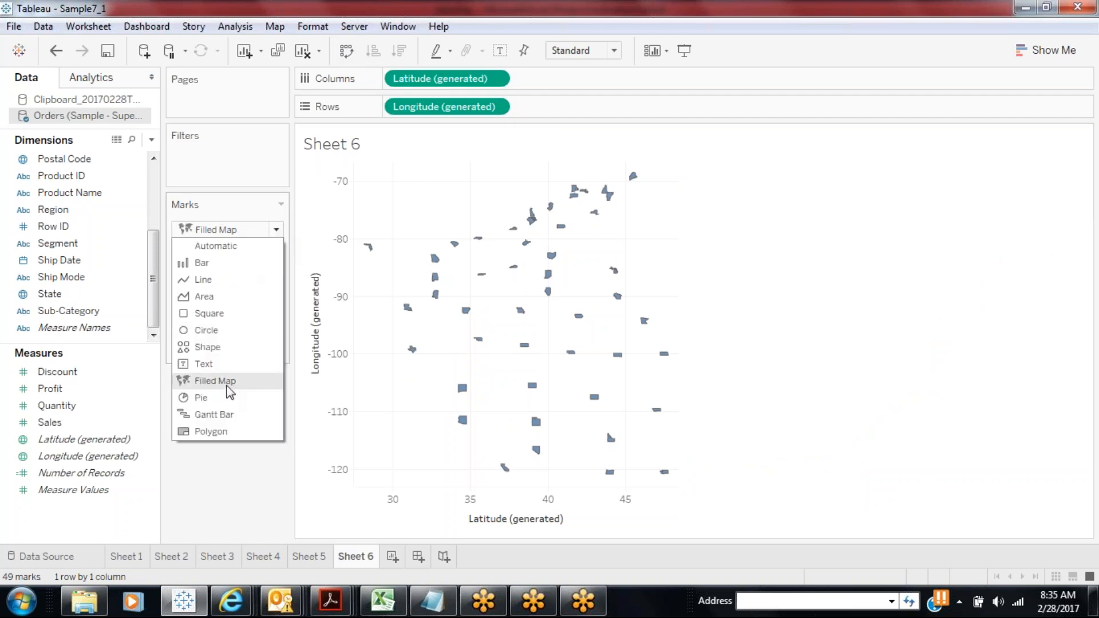
pyautogui.click(1024, 59)
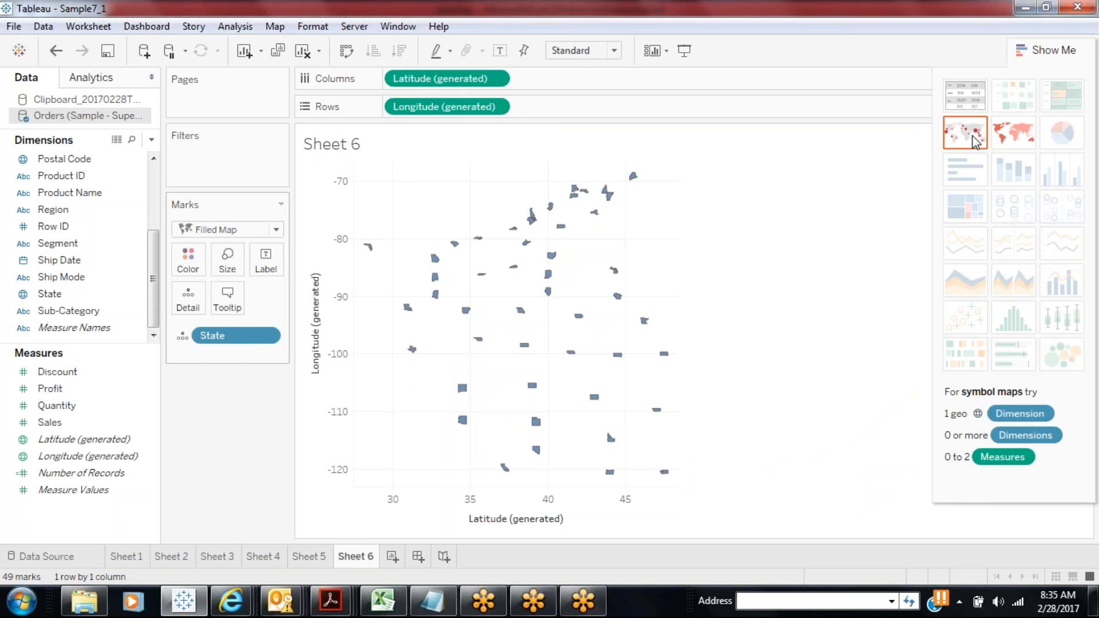
pyautogui.click(976, 140)
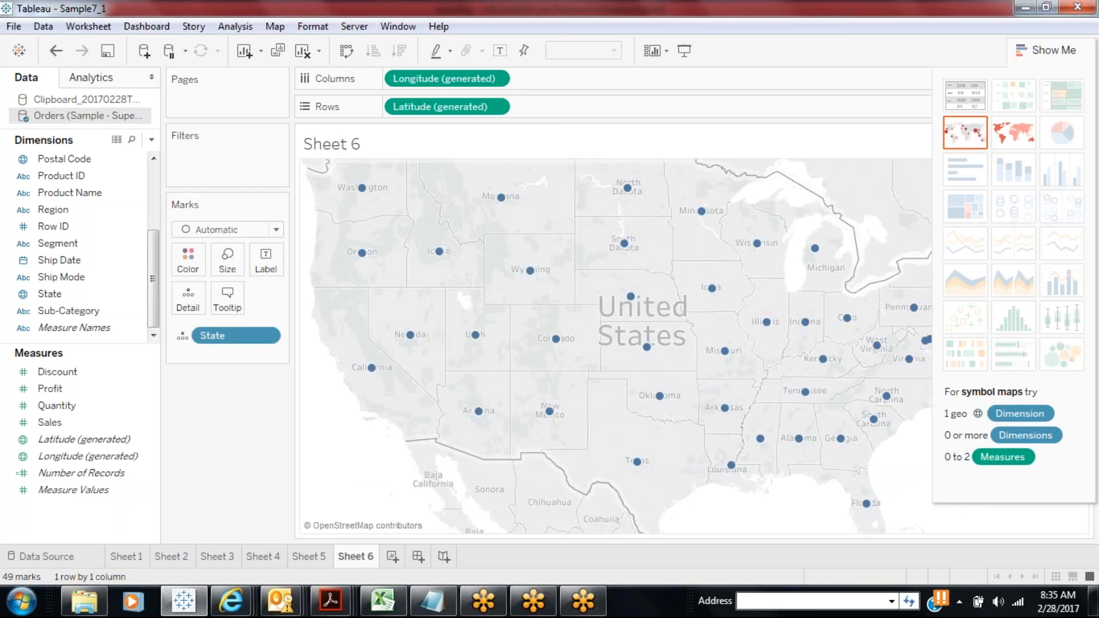
pyautogui.click(346, 52)
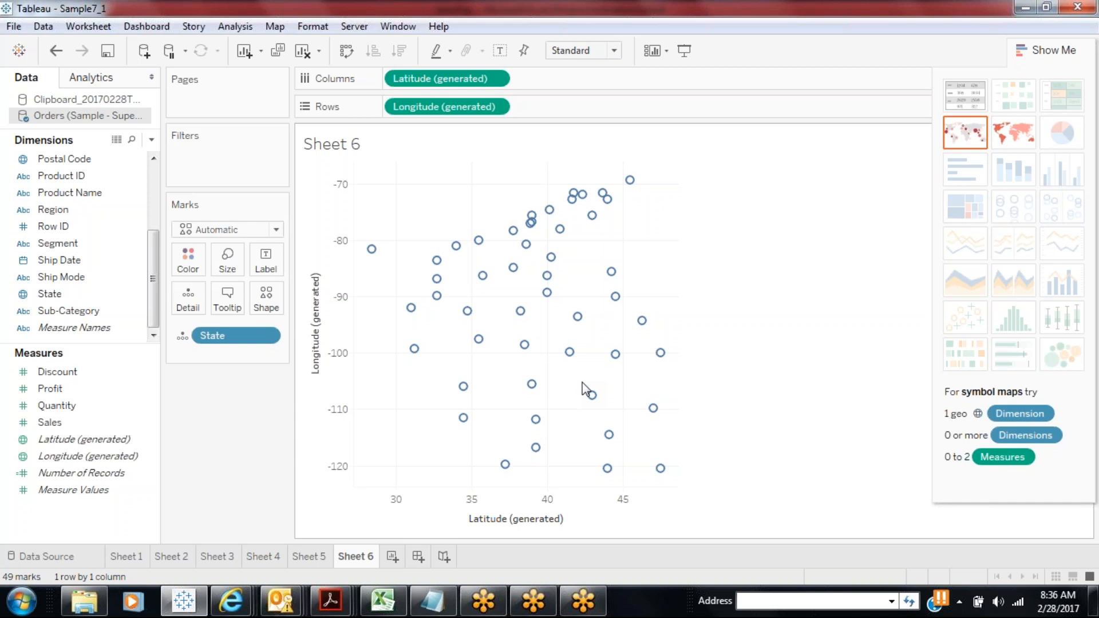
# Create a new worksheet with a scatter plot of Sales on Columns against Profit on Rows, with Sub-Category on Detail
pyautogui.click(392, 557)
pyautogui.moveTo(49, 422); pyautogui.dragTo(487, 78)
pyautogui.moveTo(50, 388); pyautogui.dragTo(452, 107)
pyautogui.moveTo(663, 182)
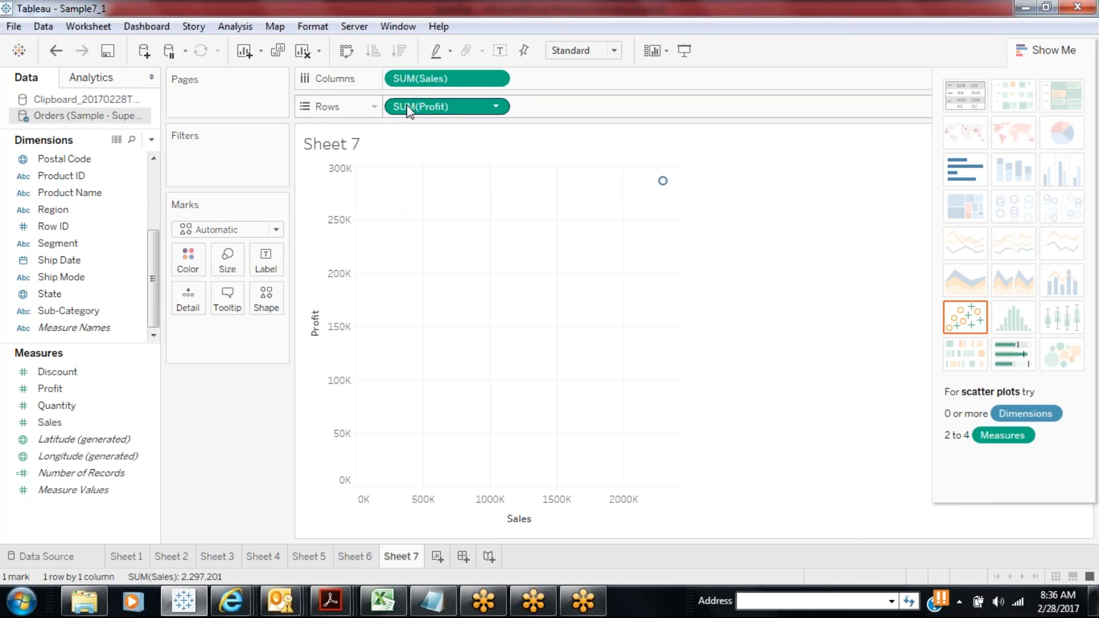
pyautogui.click(111, 311)
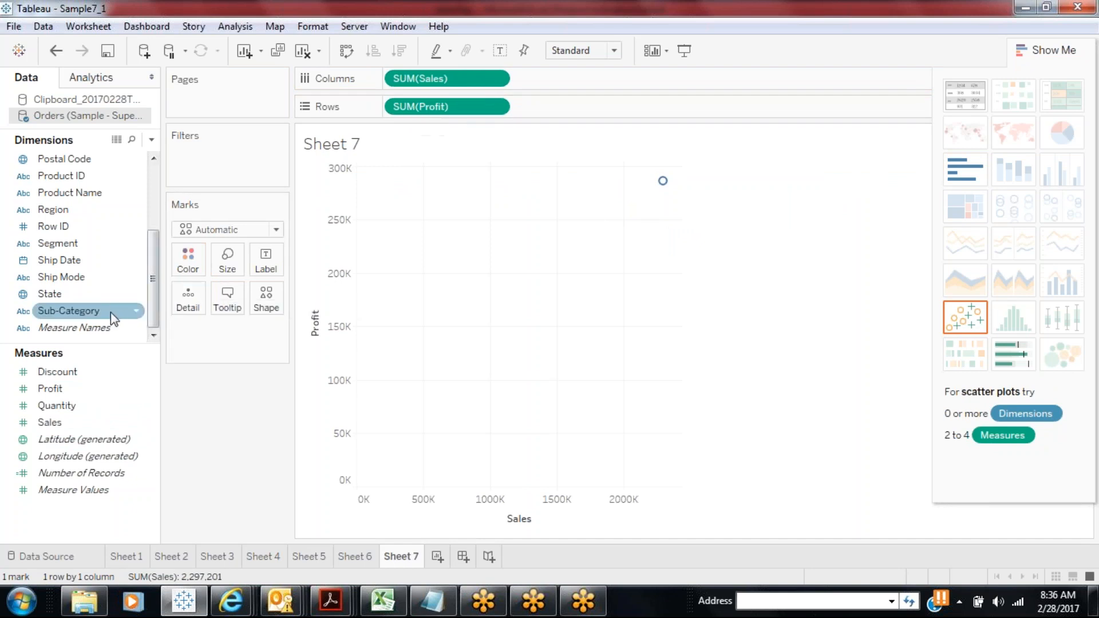
pyautogui.moveTo(113, 317); pyautogui.dragTo(192, 299)
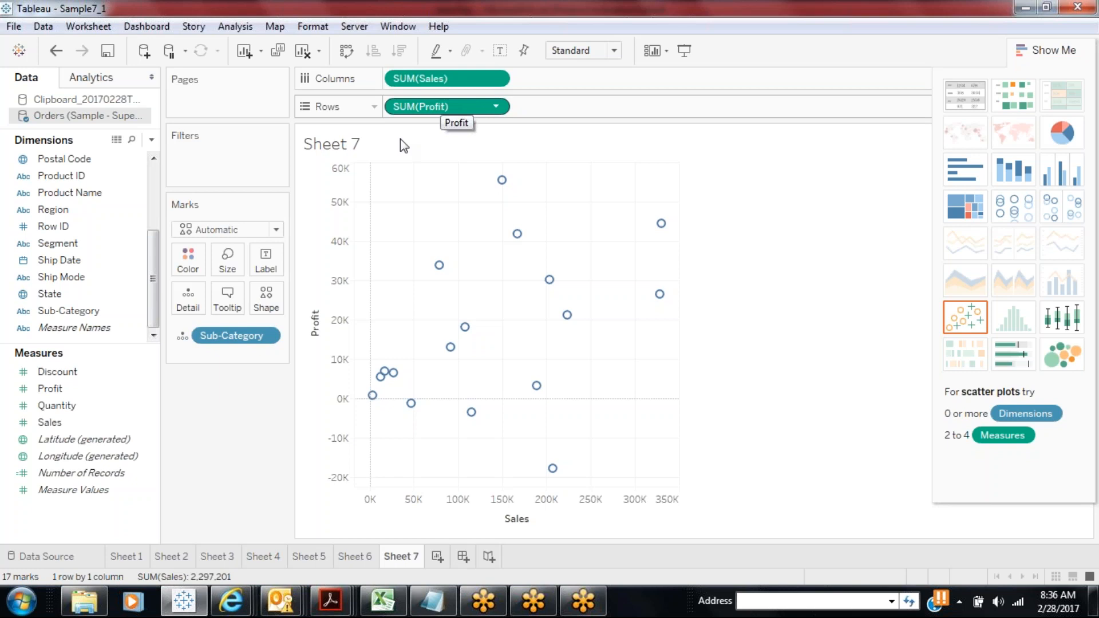
pyautogui.click(103, 404)
pyautogui.doubleClick(103, 400)
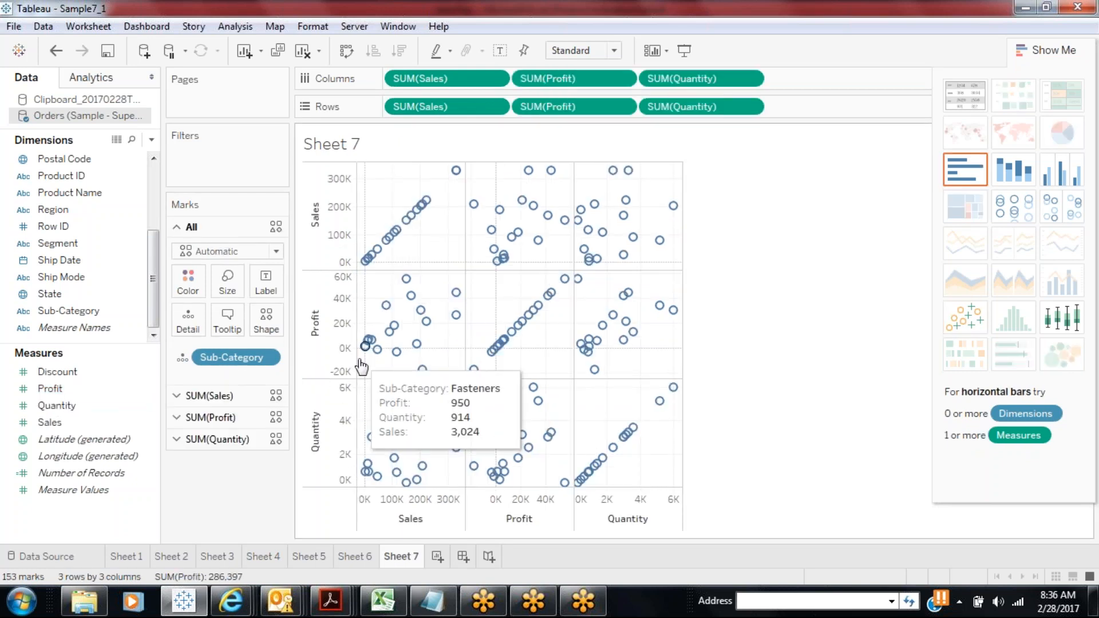
pyautogui.hotkey('ctrl', 'z')
# Add Quantity to Columns and Discount to Rows of the scatter plot, and check the scatter plot's field requirements
pyautogui.click(82, 407)
pyautogui.moveTo(82, 410); pyautogui.dragTo(589, 80)
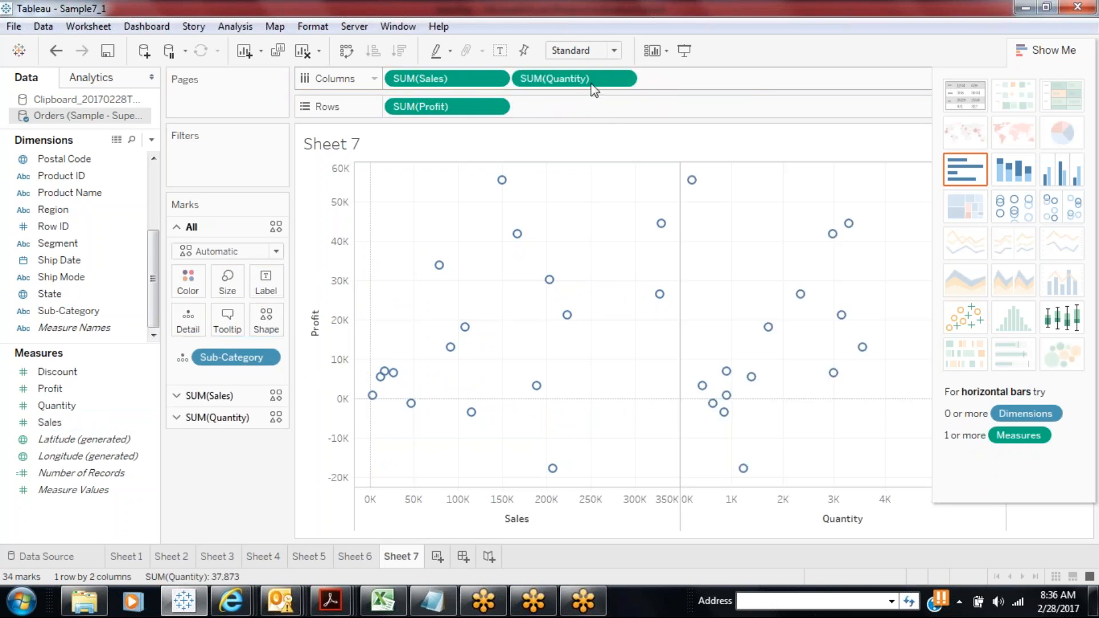
pyautogui.click(1017, 51)
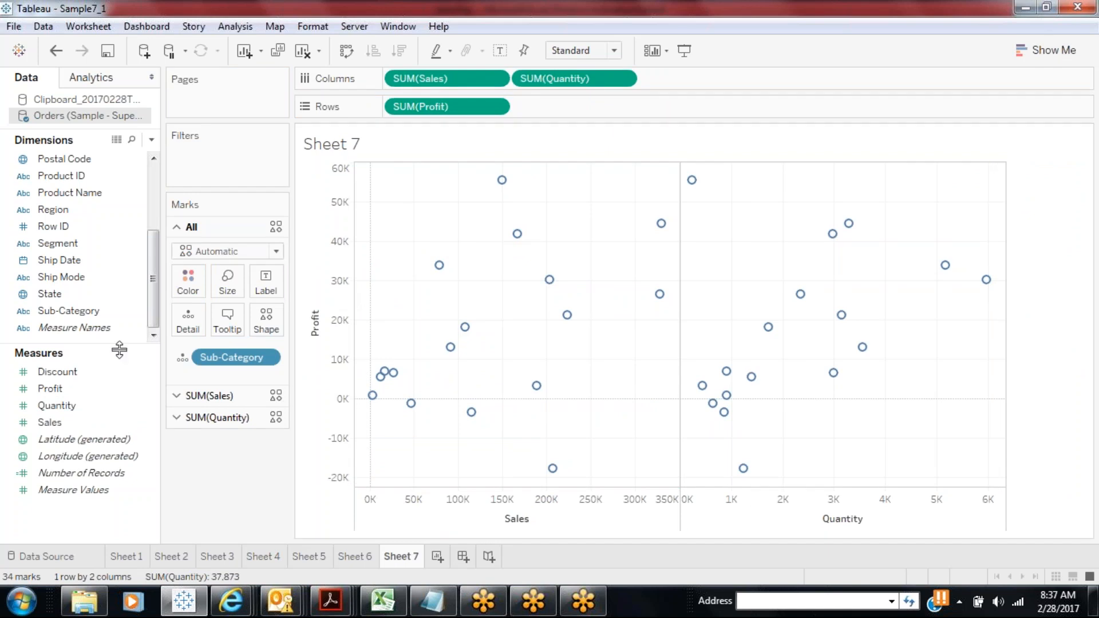
pyautogui.moveTo(80, 374); pyautogui.dragTo(573, 106)
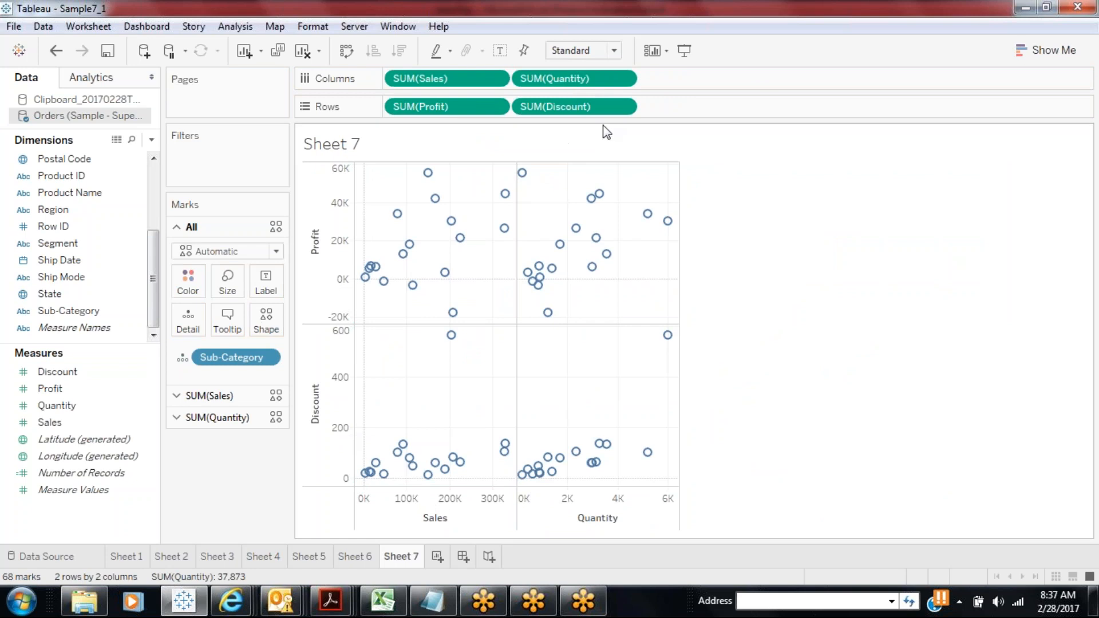
pyautogui.click(1018, 48)
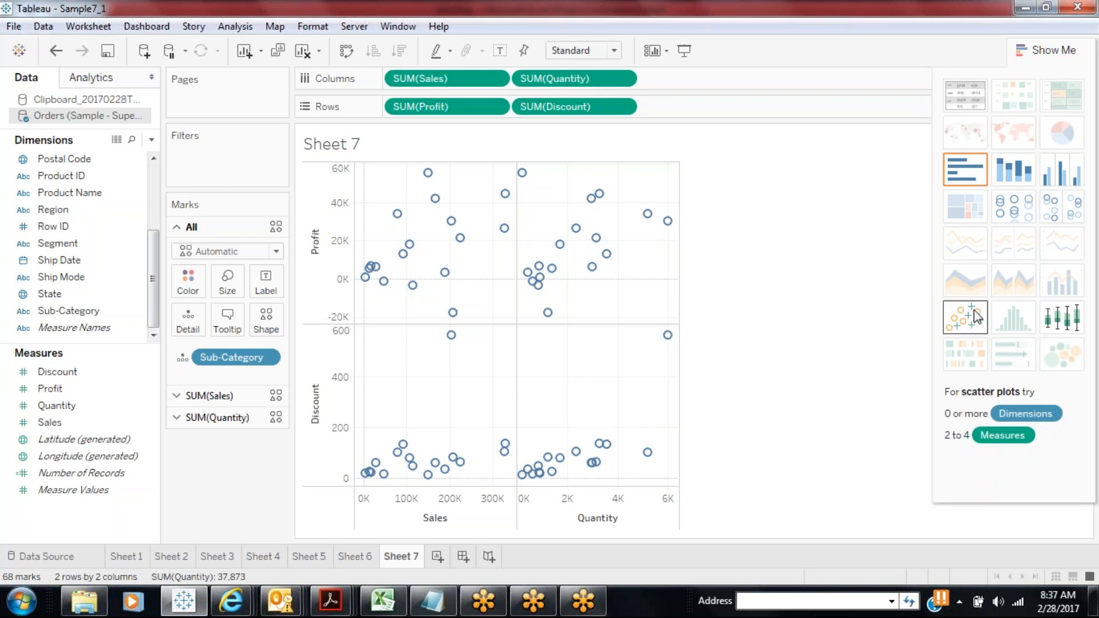
pyautogui.click(1018, 46)
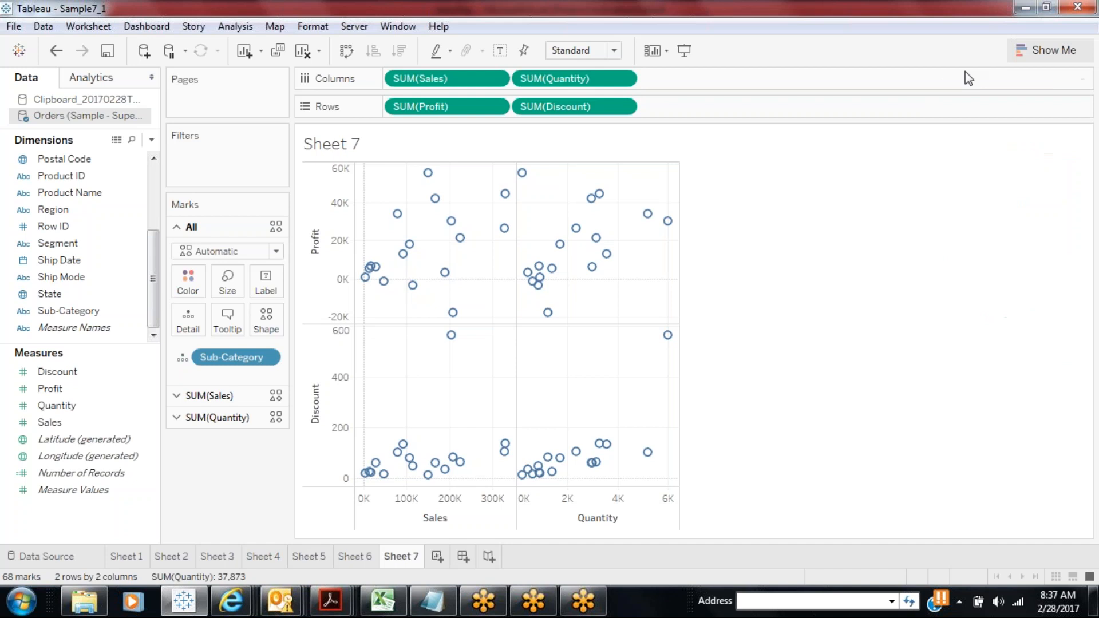
# Create a new worksheet with Category and Sub-Category on Rows
pyautogui.click(372, 561)
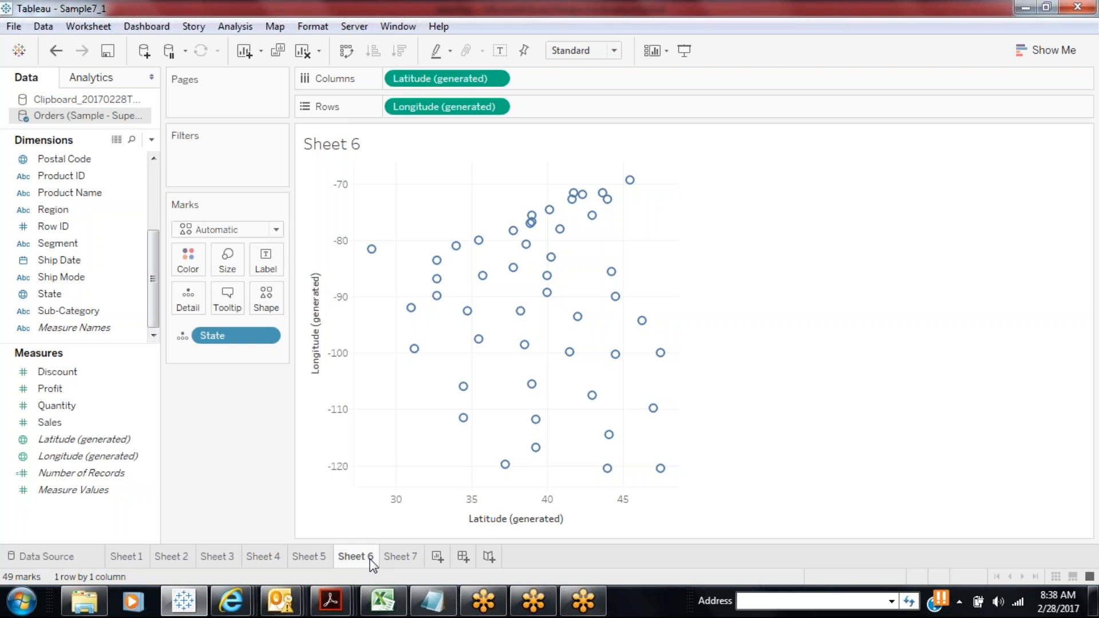
pyautogui.click(438, 559)
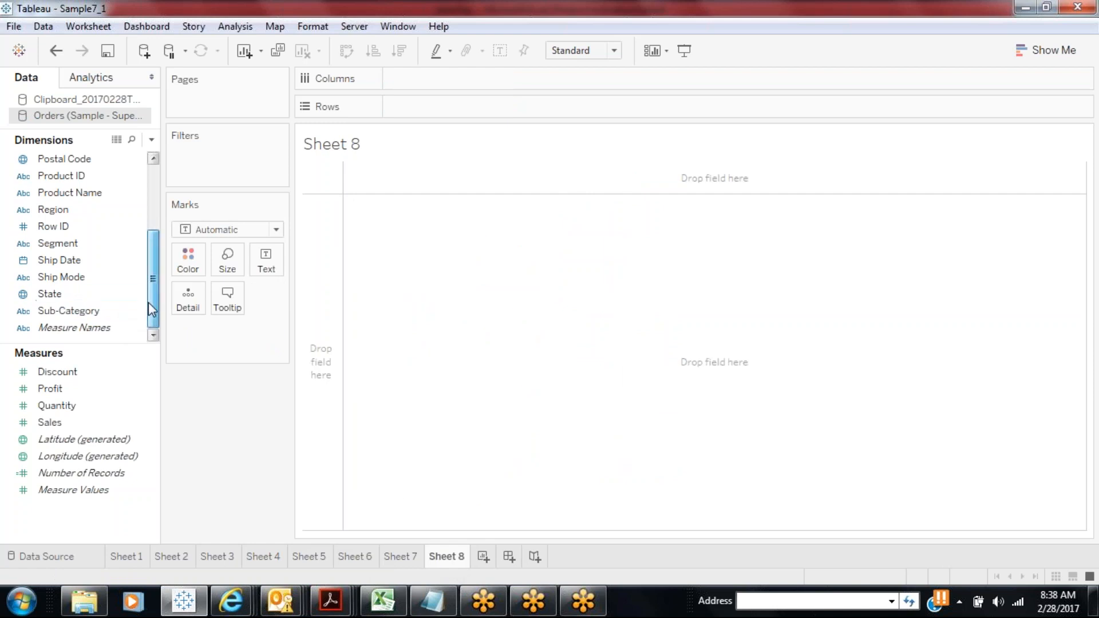
pyautogui.scroll(5, 152, 285)
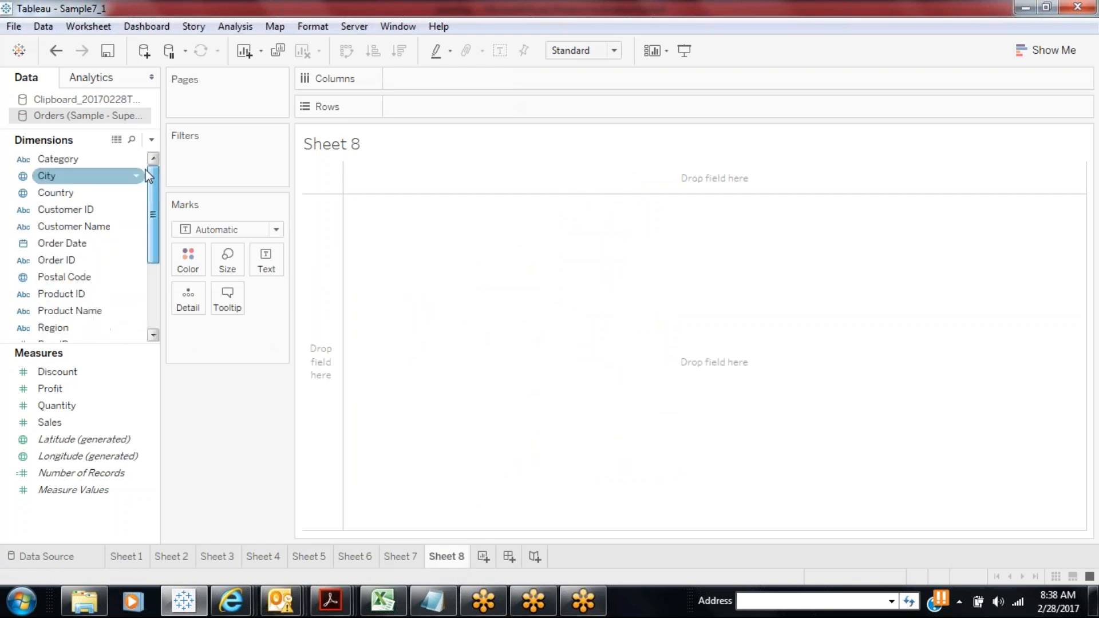
pyautogui.moveTo(69, 159); pyautogui.dragTo(435, 106)
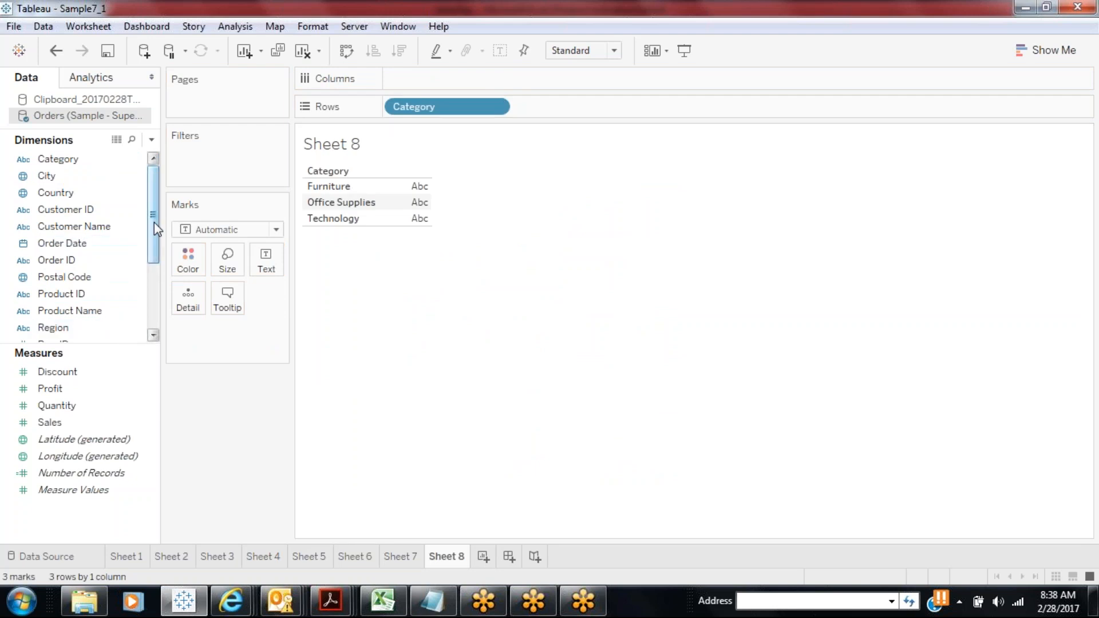
pyautogui.scroll(-2, 154, 223)
pyautogui.scroll(-1, 156, 259)
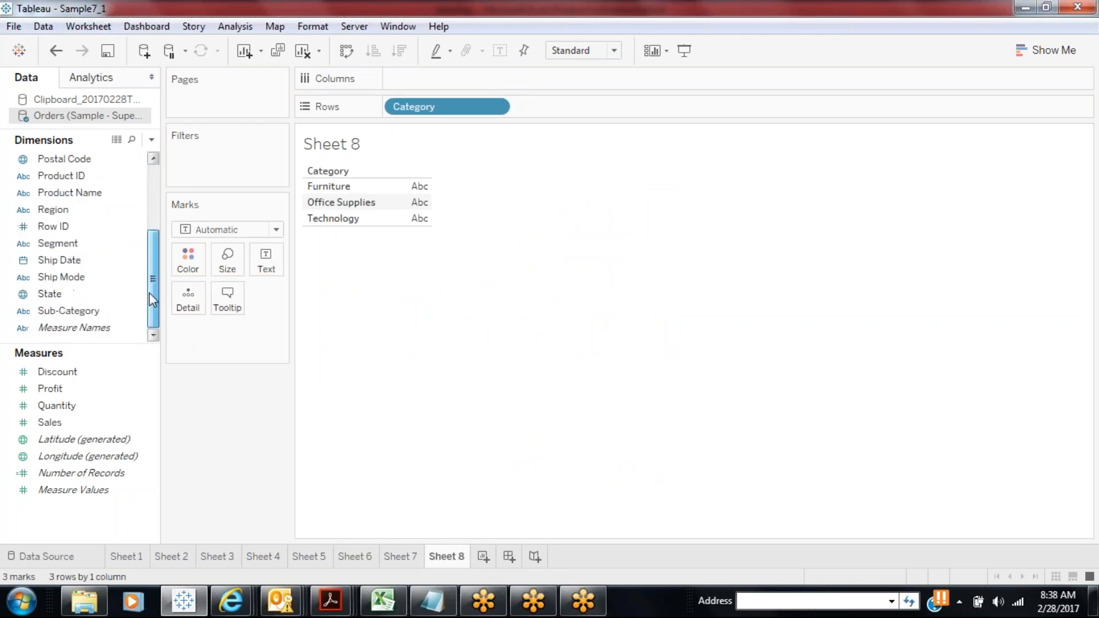
pyautogui.moveTo(105, 310); pyautogui.dragTo(596, 111)
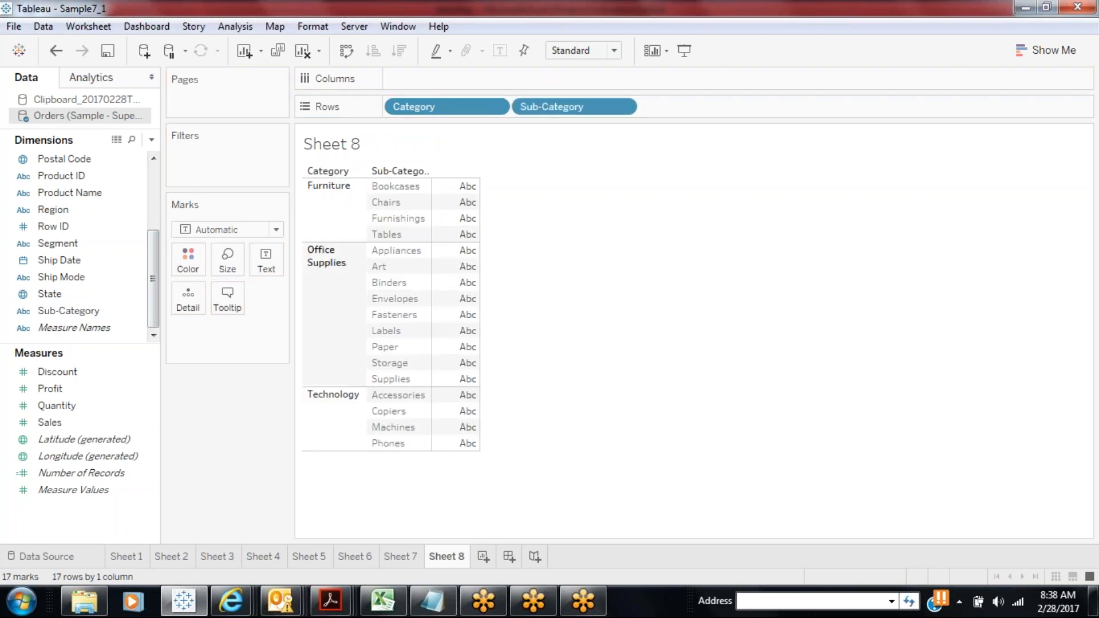
# Plot Sales and Profit as vertical bars per sub-category, swapping the rows and columns before adding Profit to Rows
pyautogui.moveTo(71, 423); pyautogui.dragTo(439, 82)
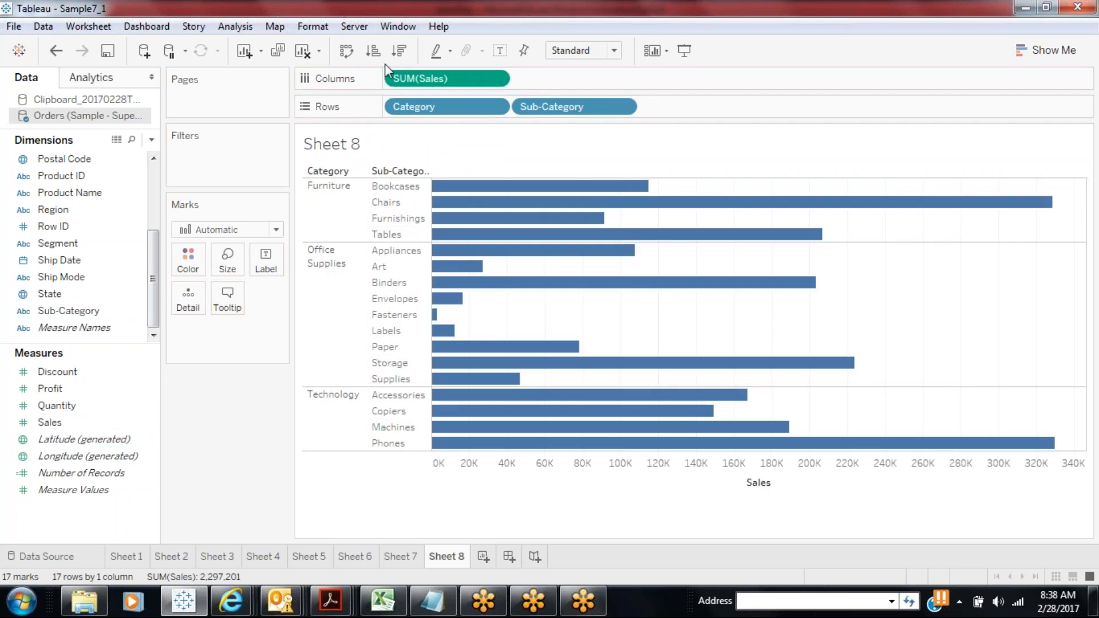
pyautogui.click(346, 51)
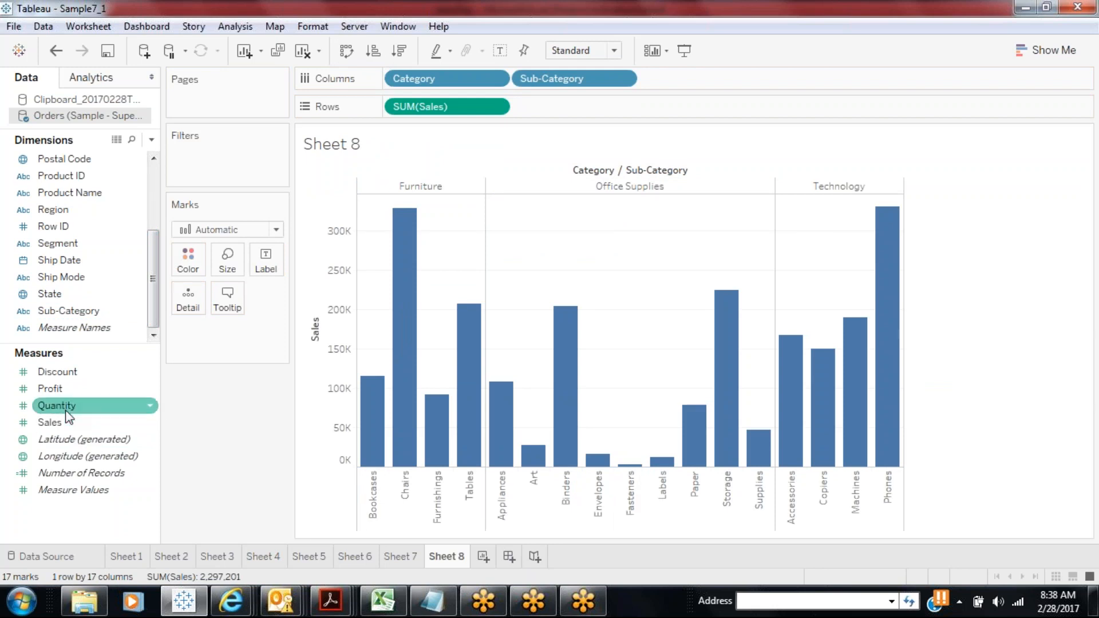
pyautogui.moveTo(57, 395); pyautogui.dragTo(586, 110)
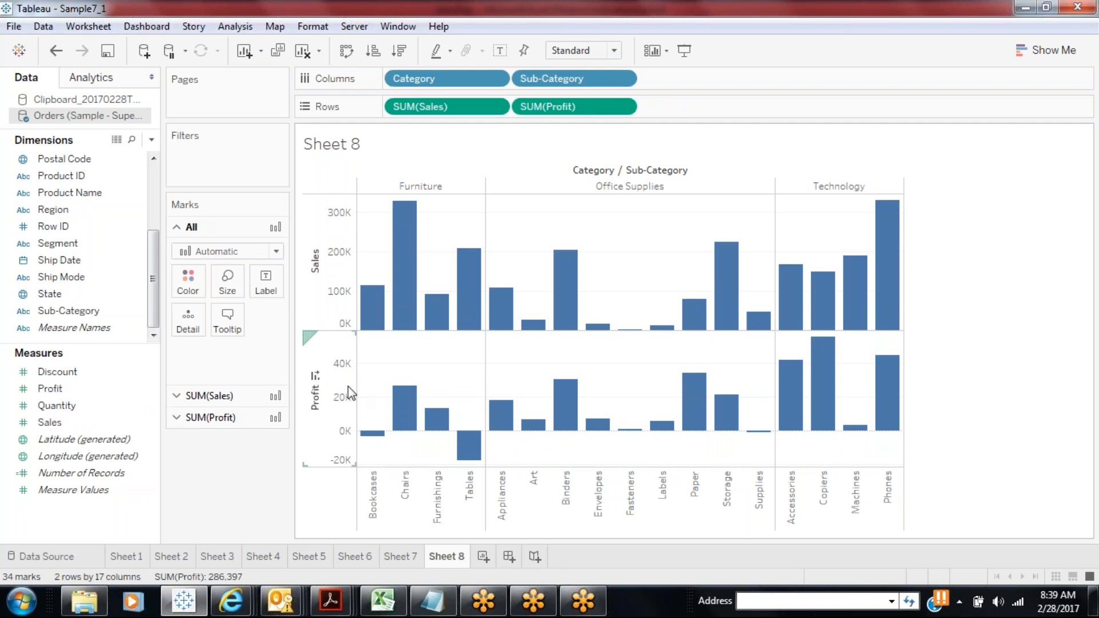
# Combine the Sales and Profit bar charts into one dual-axis chart, using Dual Axis on the Profit axis
pyautogui.click(789, 22)
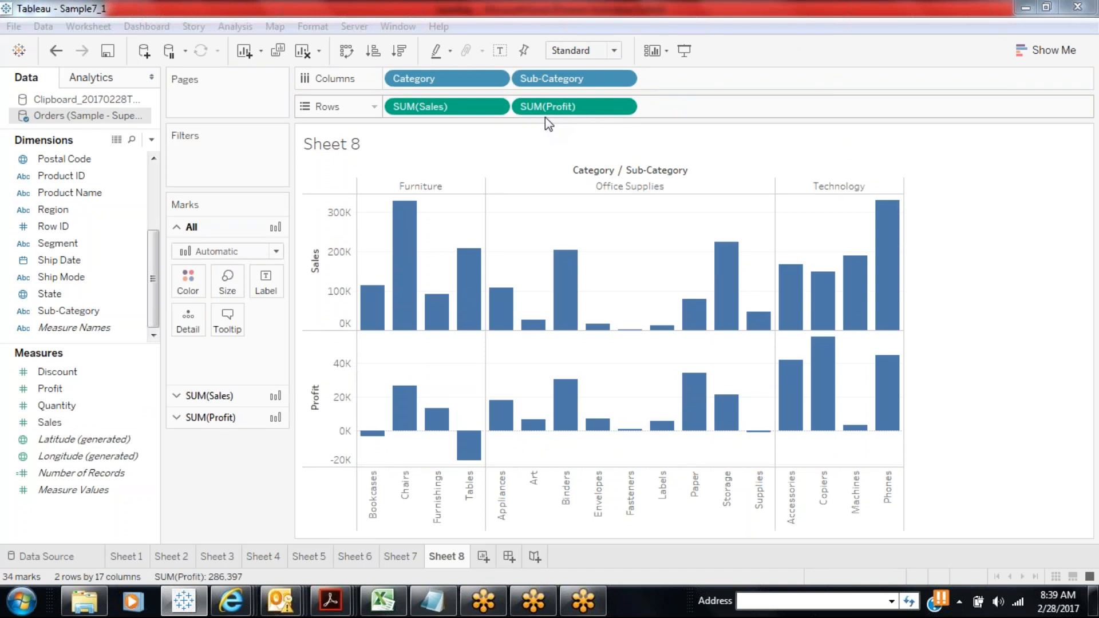
pyautogui.rightClick(321, 411)
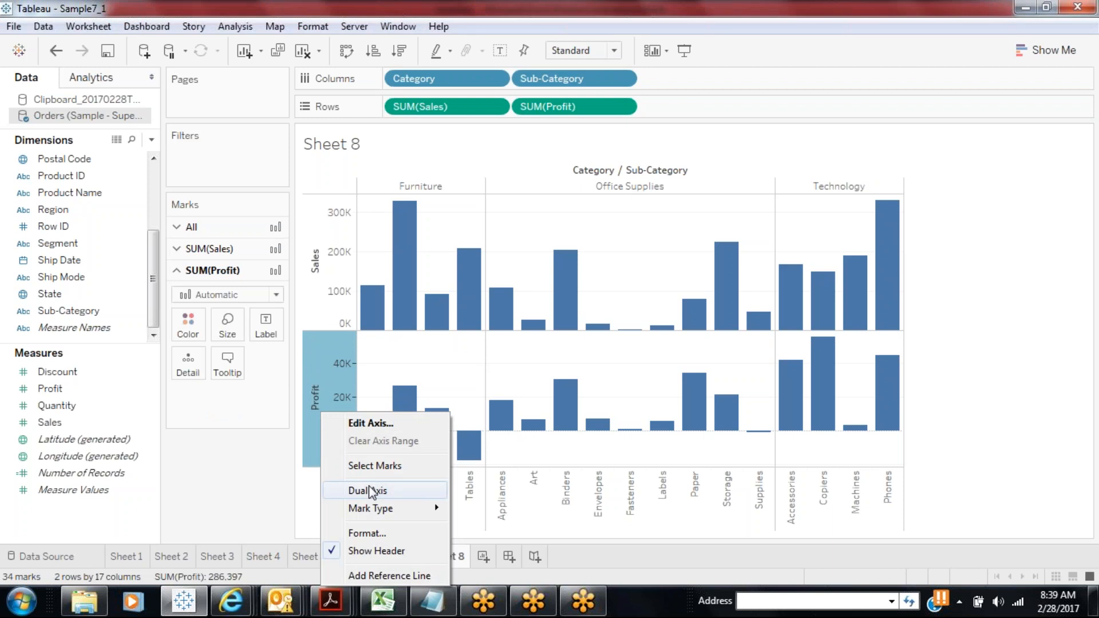
pyautogui.click(267, 503)
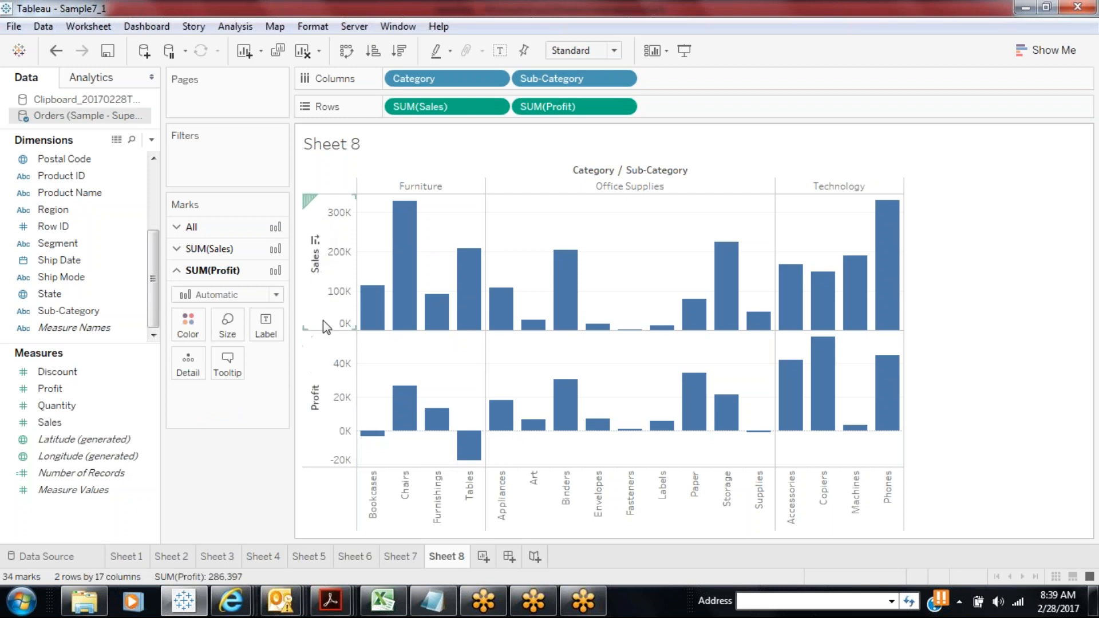
pyautogui.rightClick(326, 383)
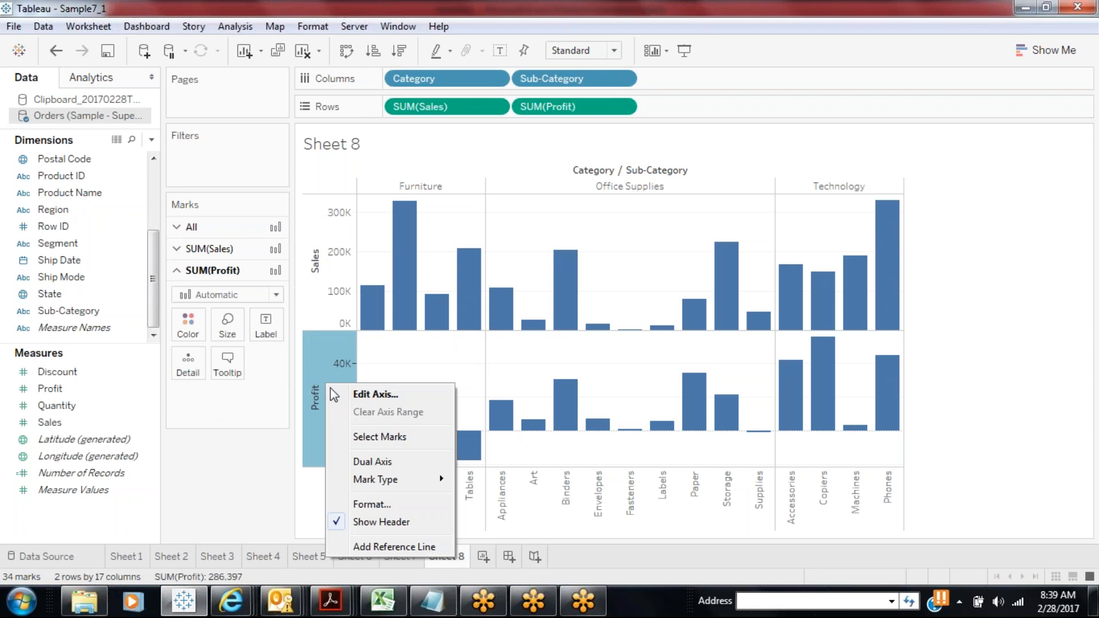
pyautogui.click(359, 461)
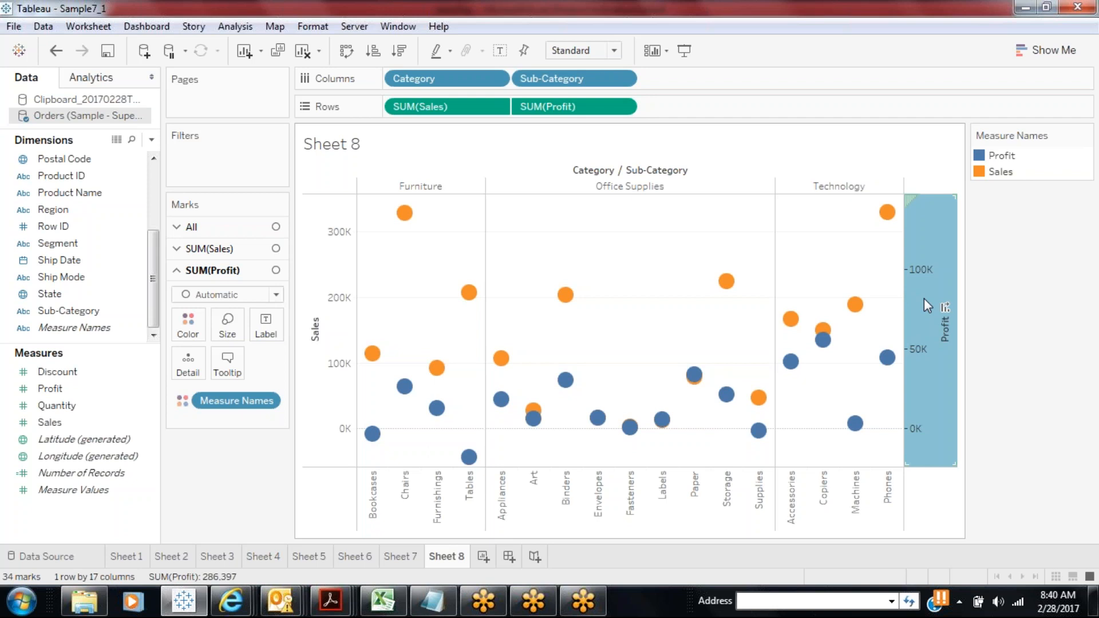
# Synchronize the Profit axis with the Sales axis in the dual-axis chart
pyautogui.rightClick(944, 271)
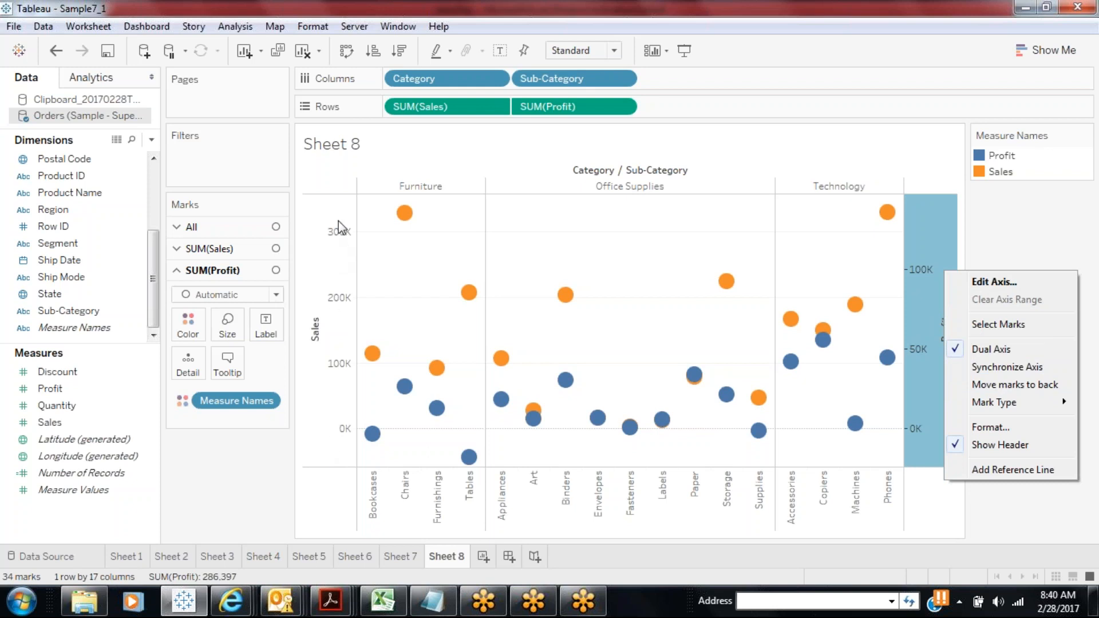
pyautogui.click(1010, 245)
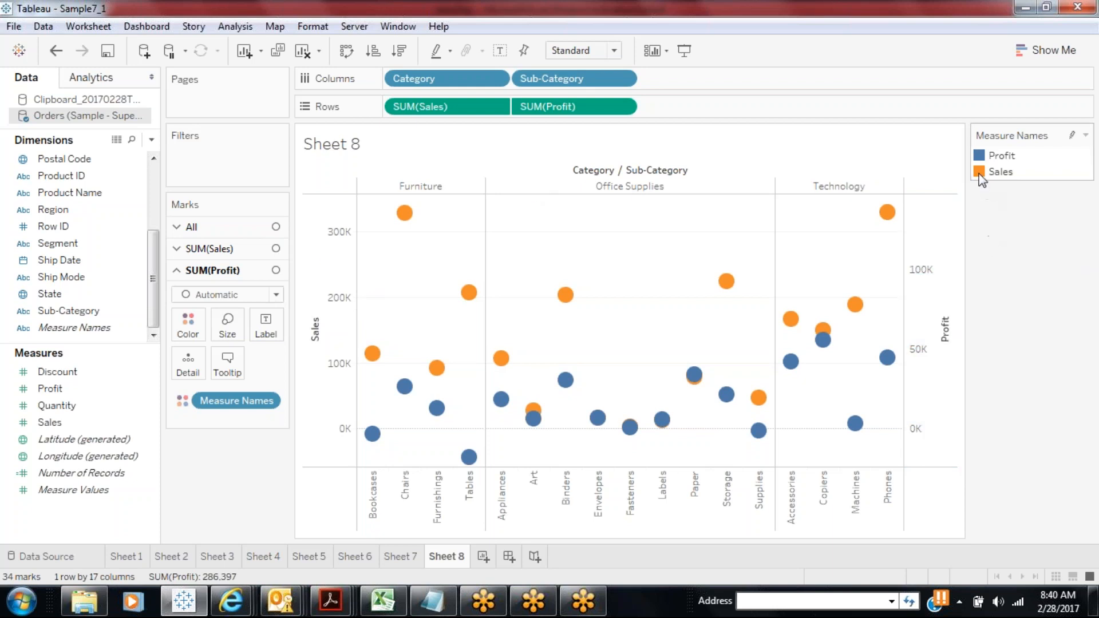
pyautogui.moveTo(410, 382)
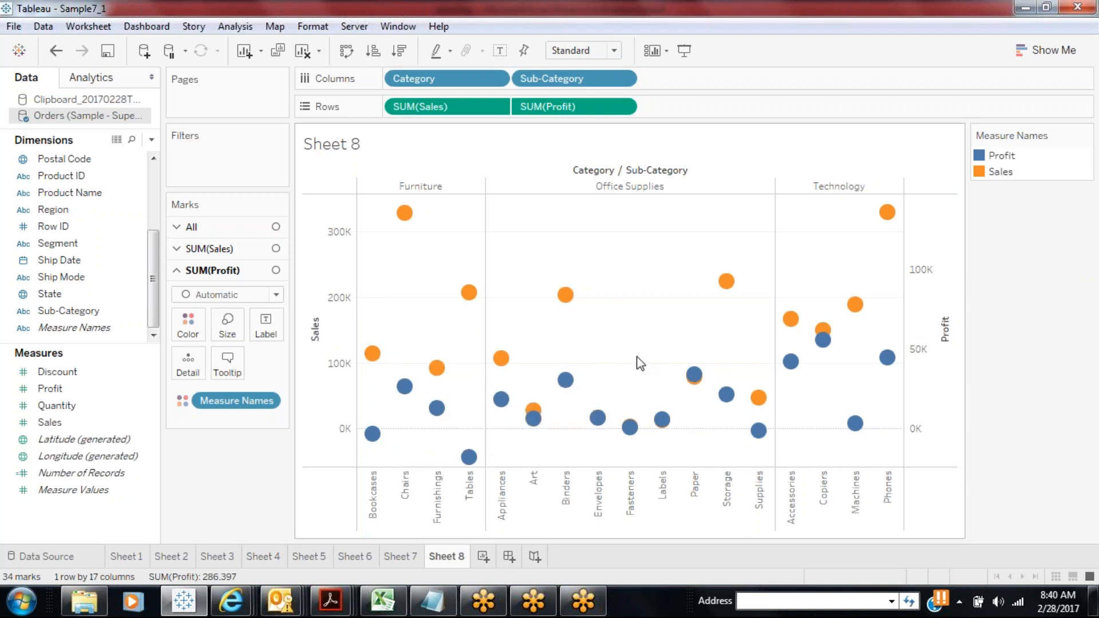
pyautogui.moveTo(727, 281)
pyautogui.moveTo(765, 442)
pyautogui.rightClick(919, 216)
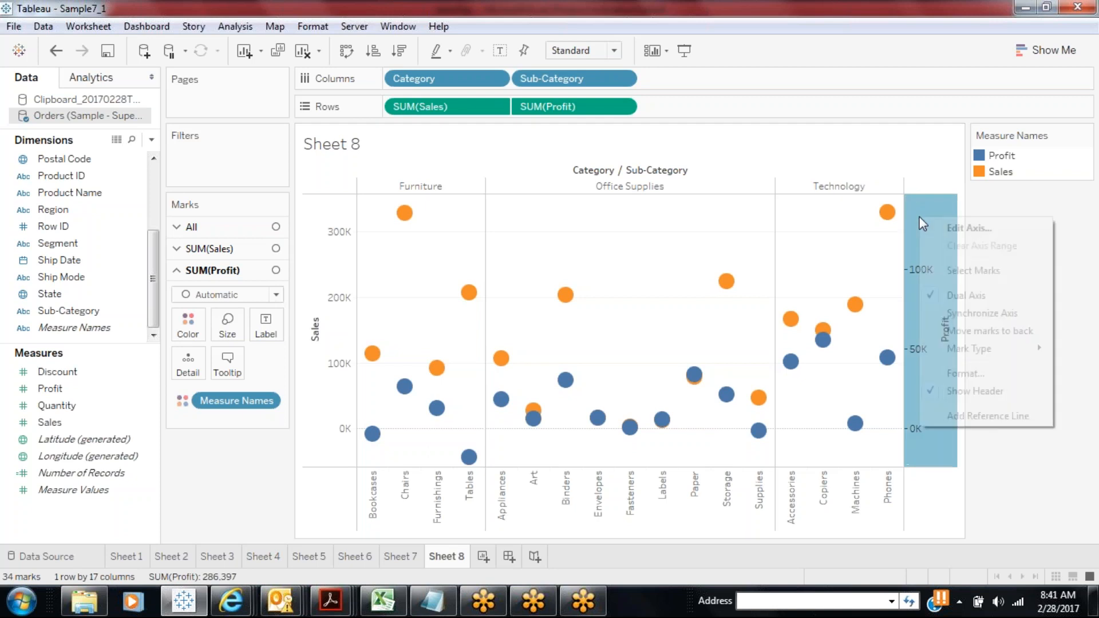
pyautogui.click(982, 313)
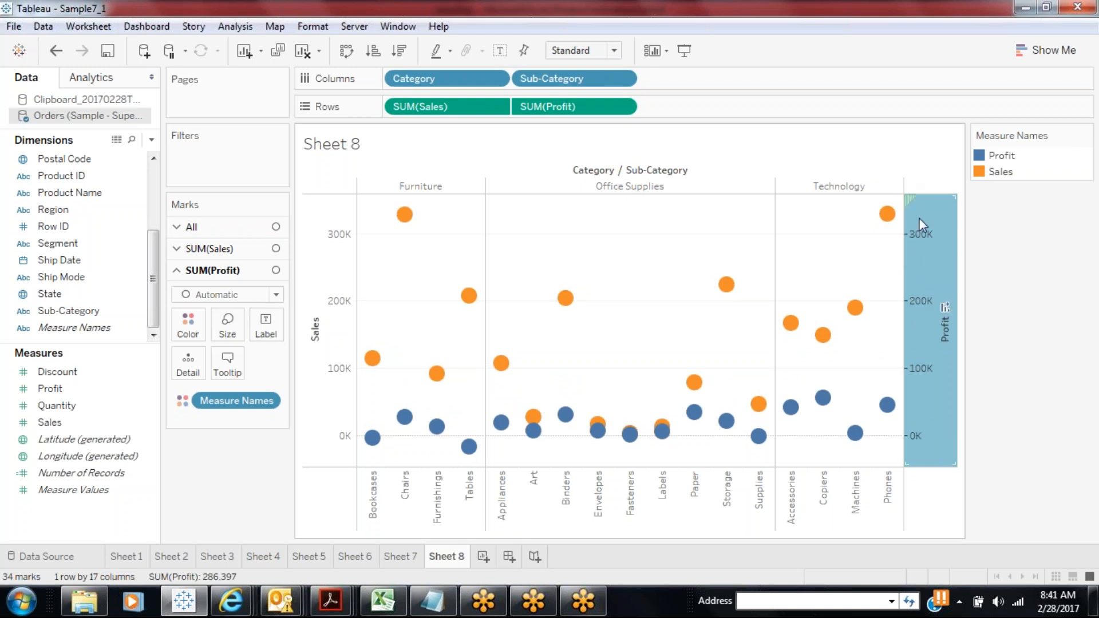
# Examine the Sales and Profit values of individual sub-category marks and compare the mark settings of both measures
pyautogui.moveTo(918, 218)
pyautogui.moveTo(374, 441)
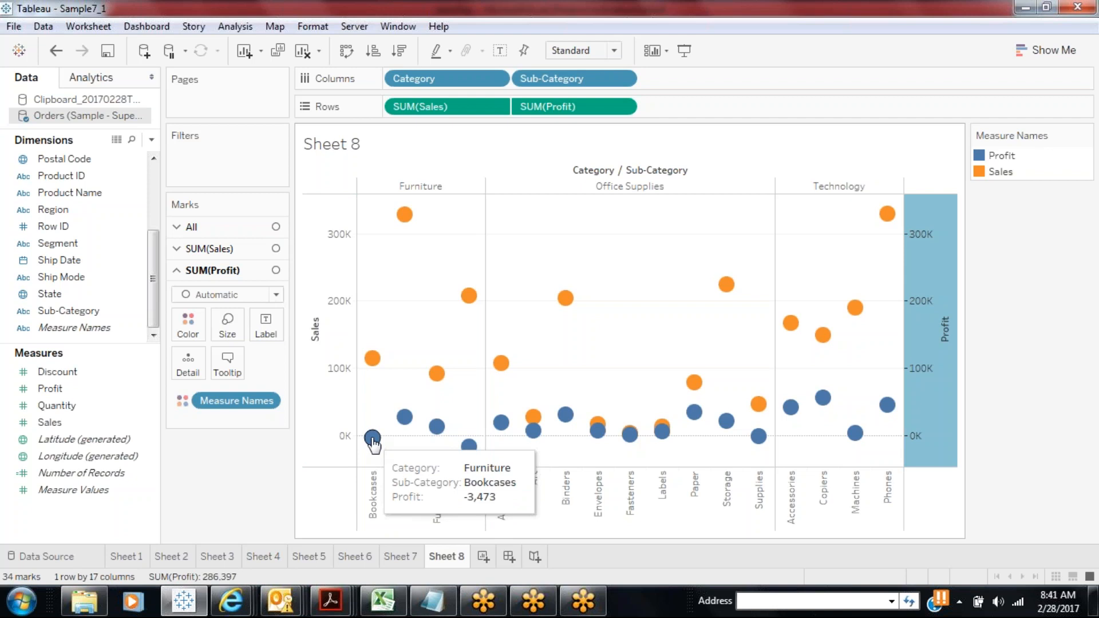
pyautogui.moveTo(372, 359)
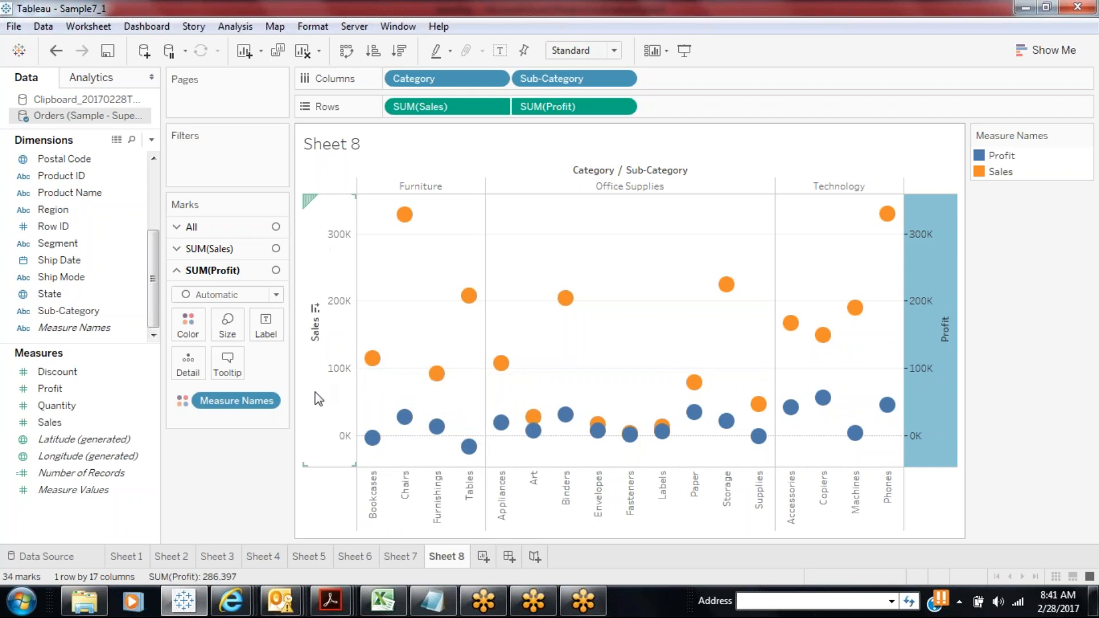
pyautogui.moveTo(938, 367)
pyautogui.moveTo(401, 225)
pyautogui.moveTo(408, 429)
pyautogui.moveTo(612, 403); pyautogui.dragTo(355, 354)
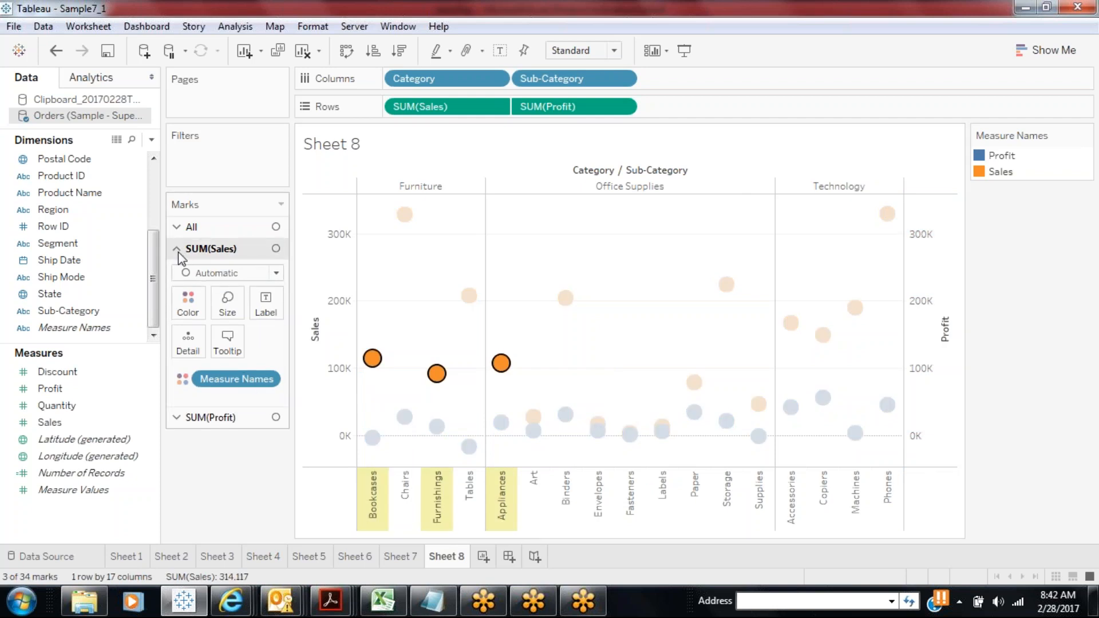
pyautogui.click(177, 417)
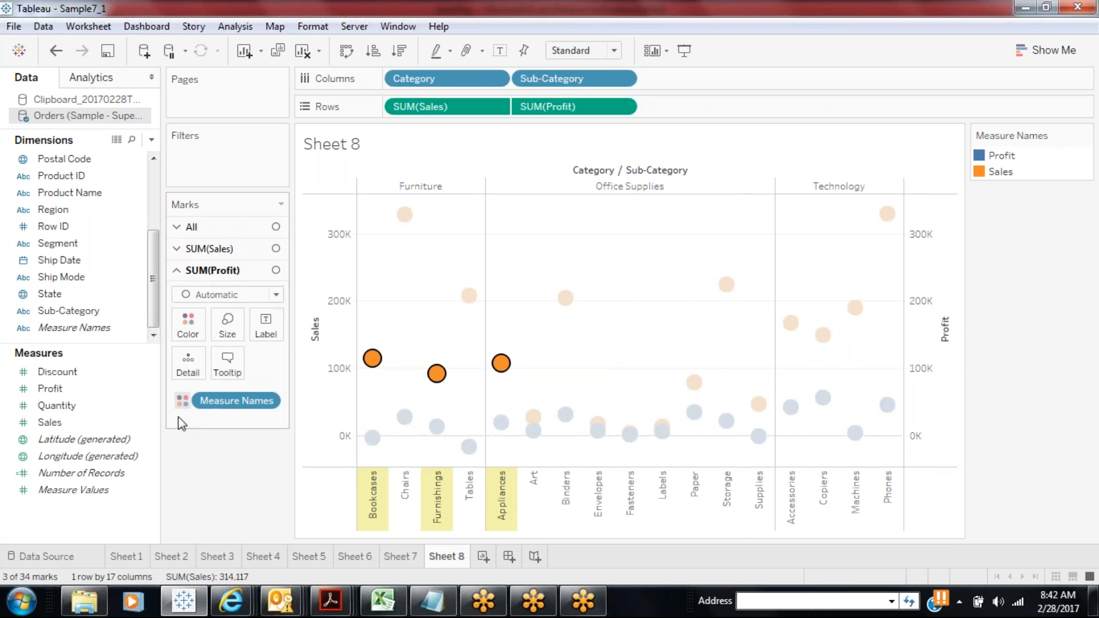
pyautogui.click(178, 248)
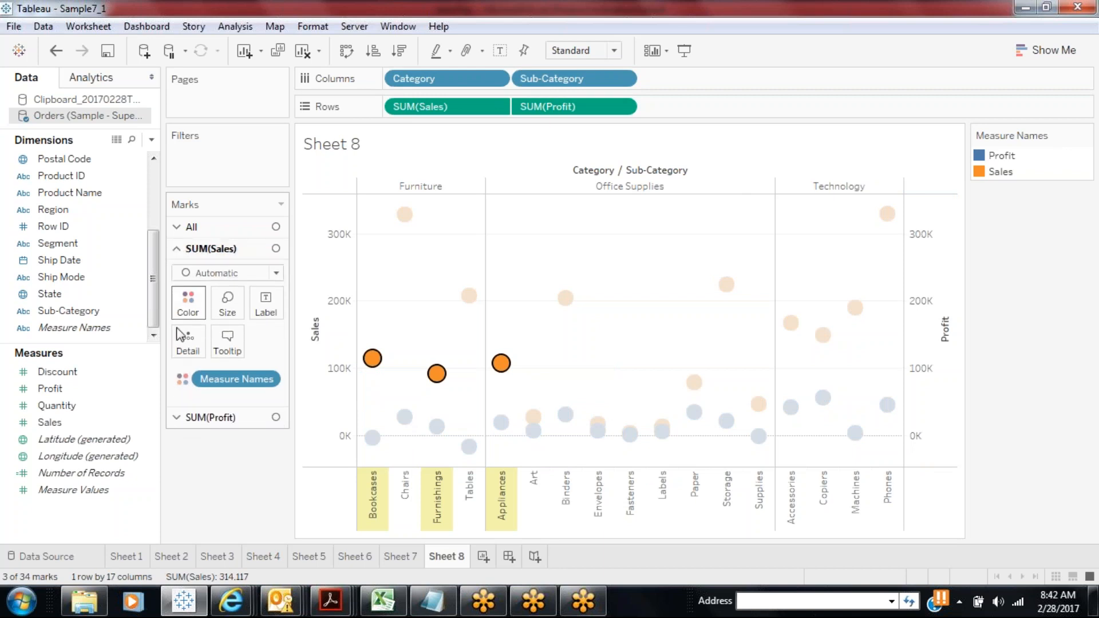
pyautogui.click(178, 417)
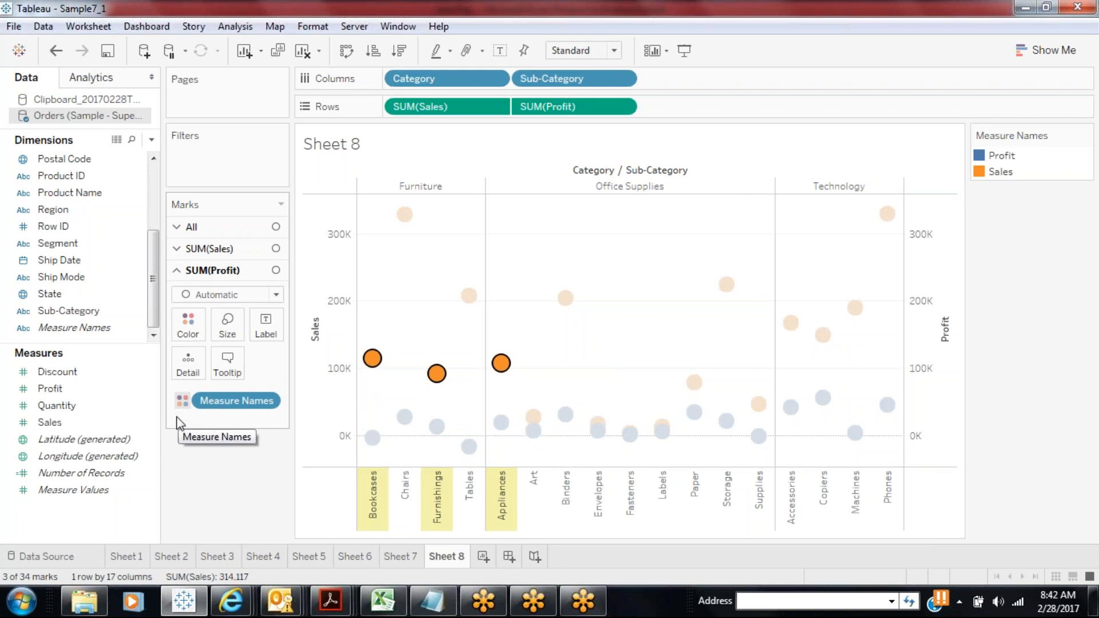
pyautogui.click(196, 484)
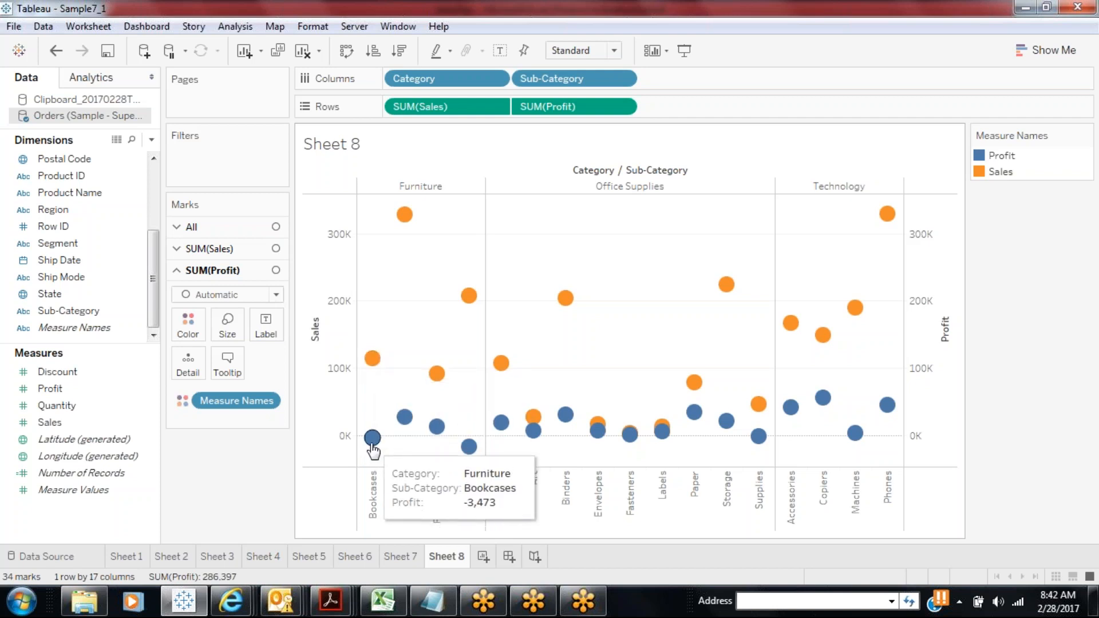
# Set the mark type of SUM(Sales) to Bar in the dual-axis chart
pyautogui.click(177, 250)
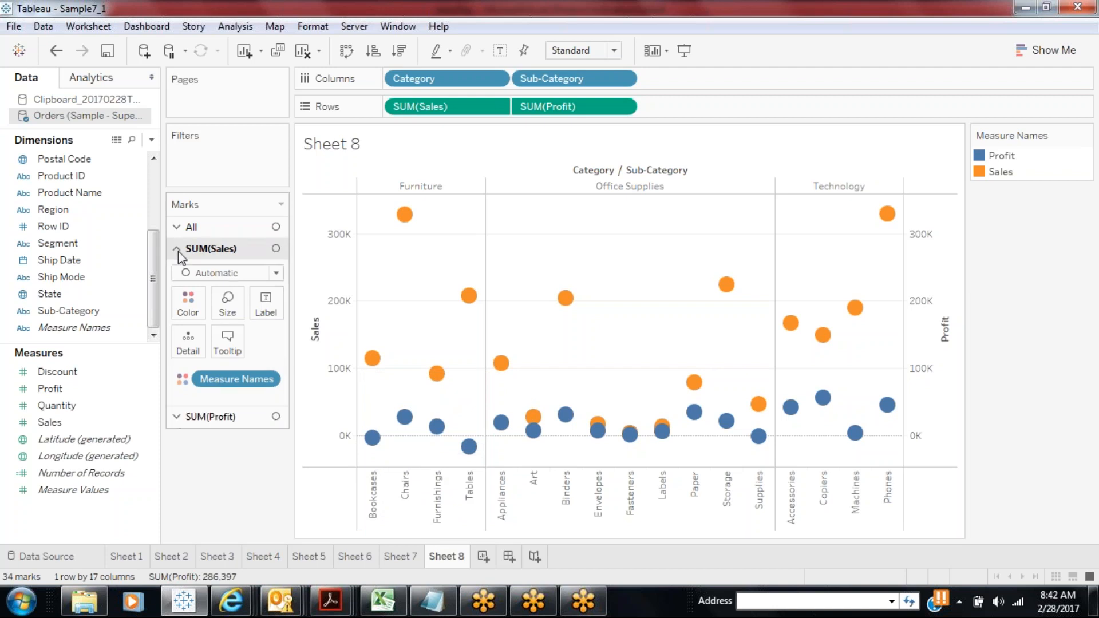
pyautogui.click(218, 274)
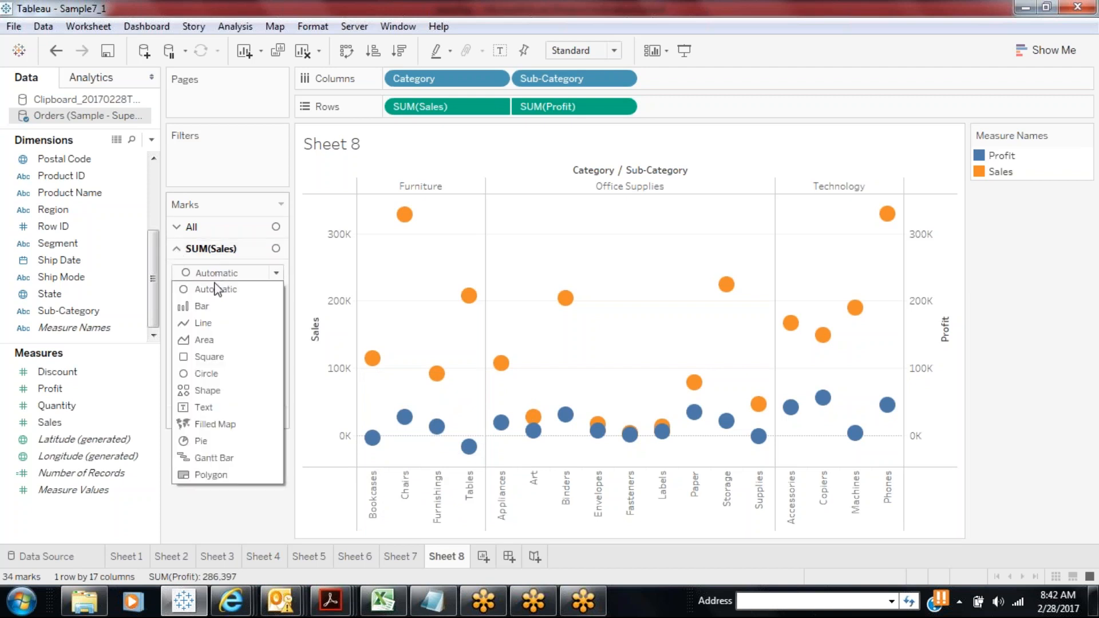
pyautogui.click(214, 304)
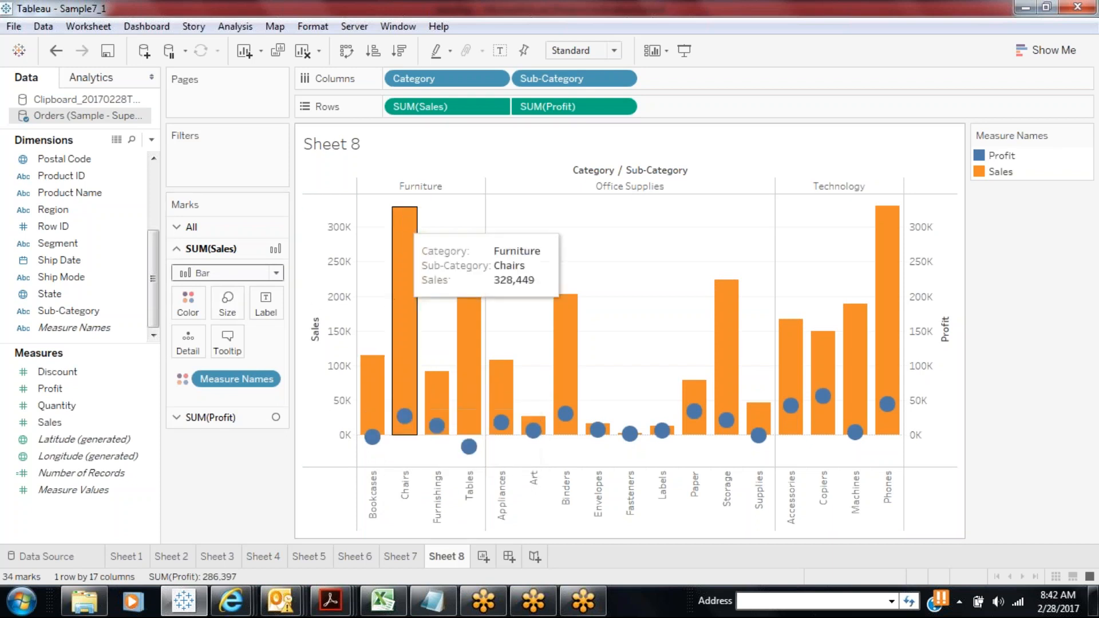
pyautogui.moveTo(372, 445)
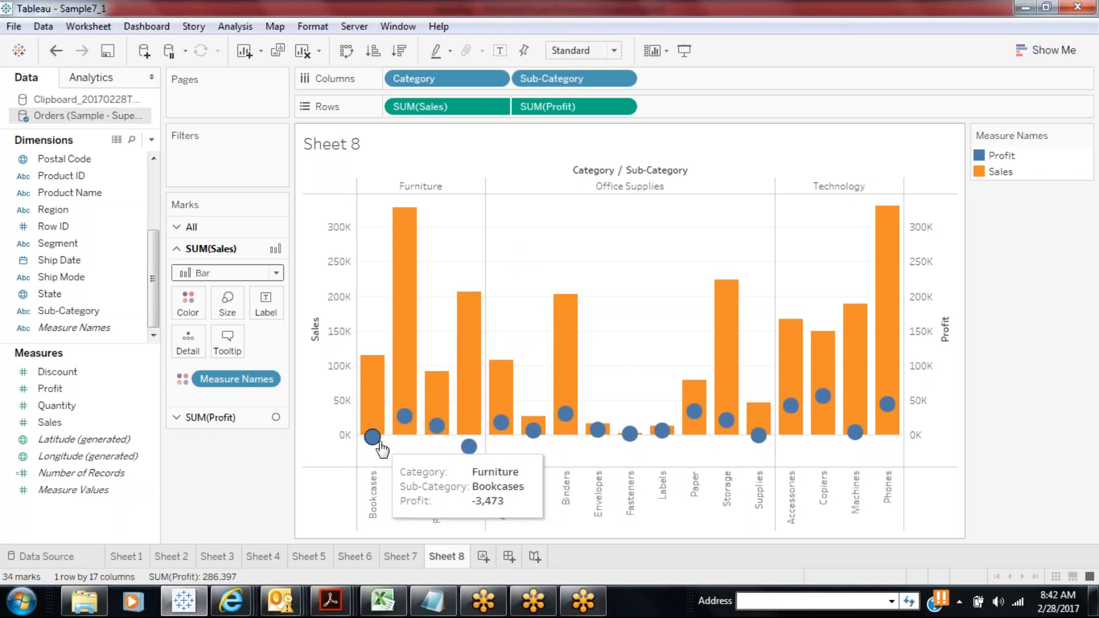
# Set the mark type of SUM(Profit) to Shape and choose the filled circle
pyautogui.click(175, 419)
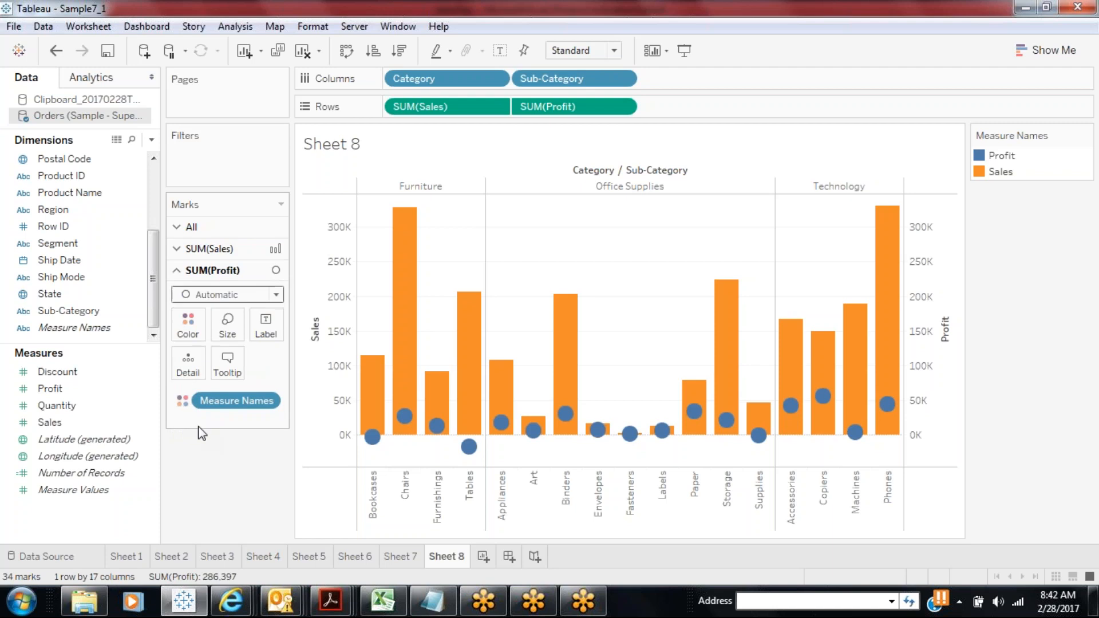
pyautogui.click(275, 295)
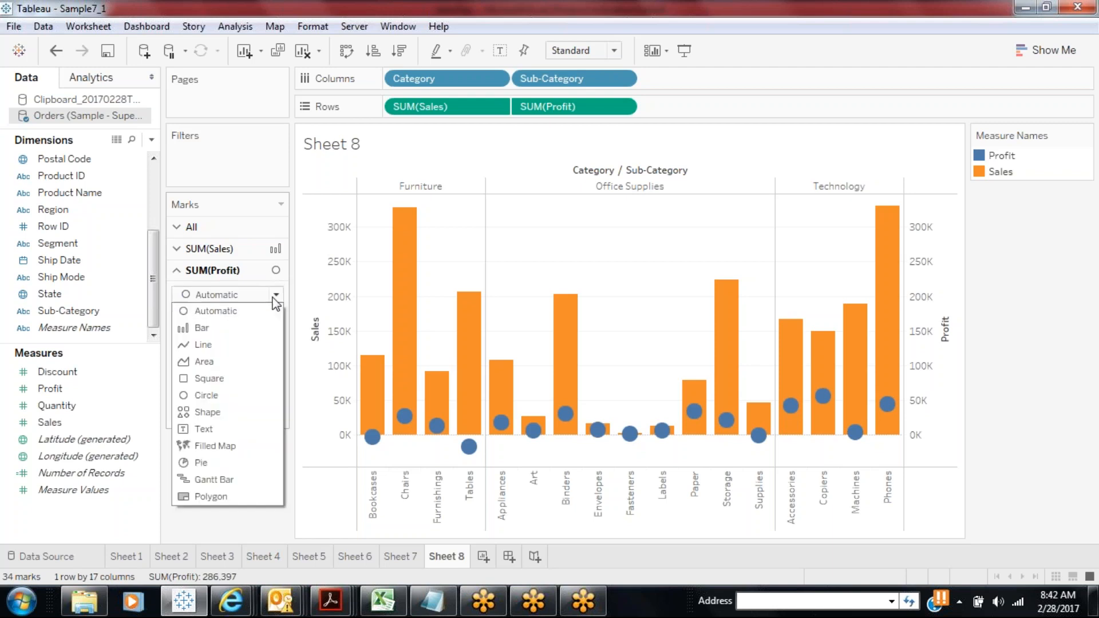
pyautogui.click(225, 410)
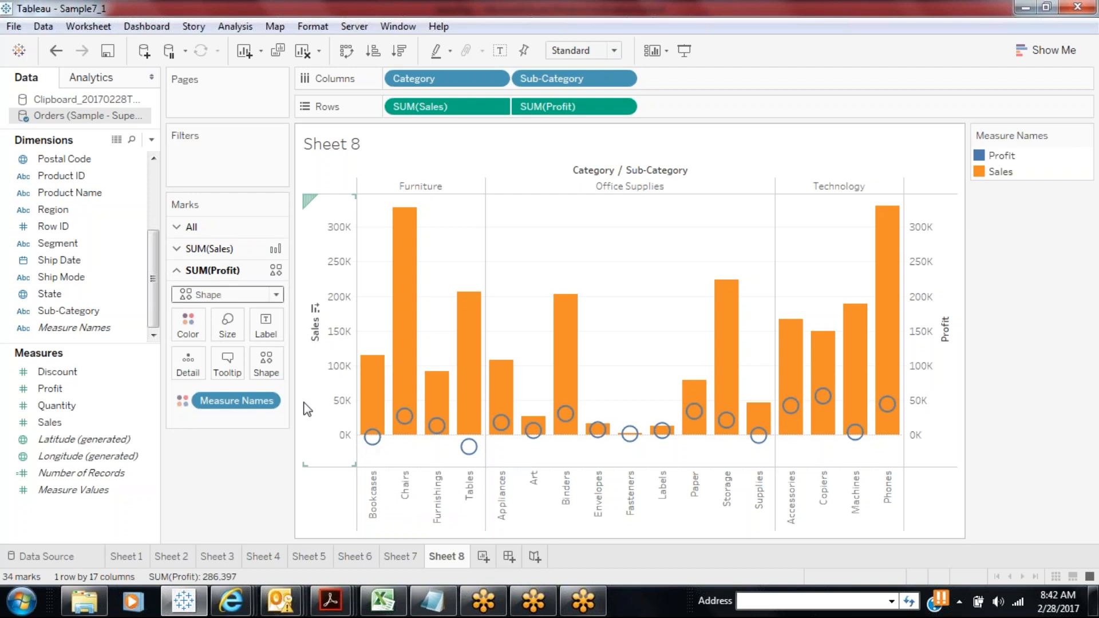
pyautogui.click(276, 369)
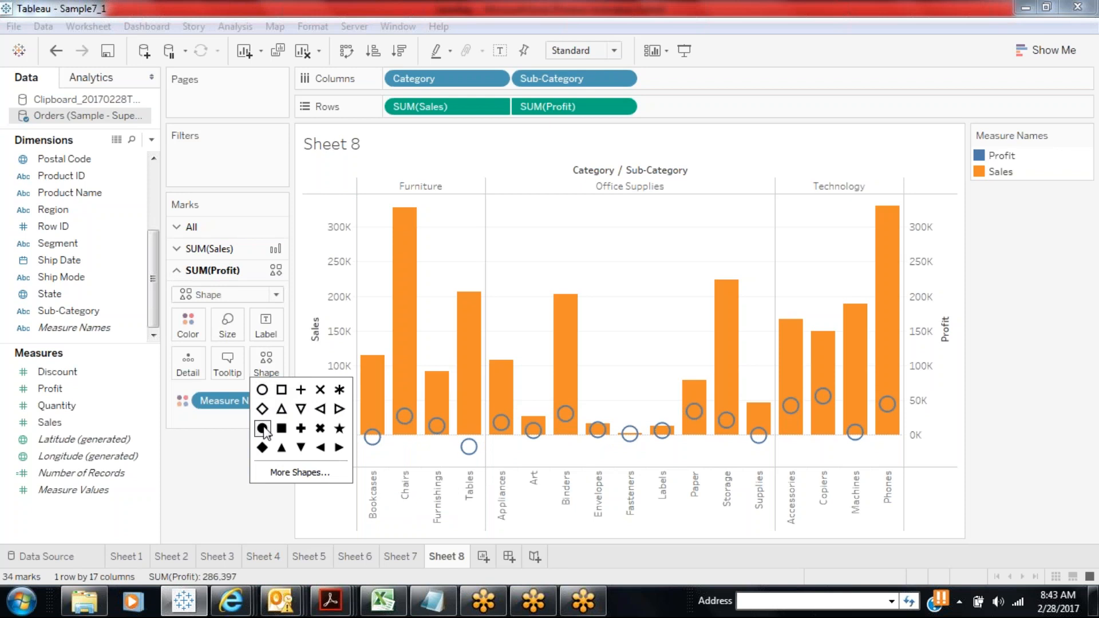
pyautogui.click(263, 429)
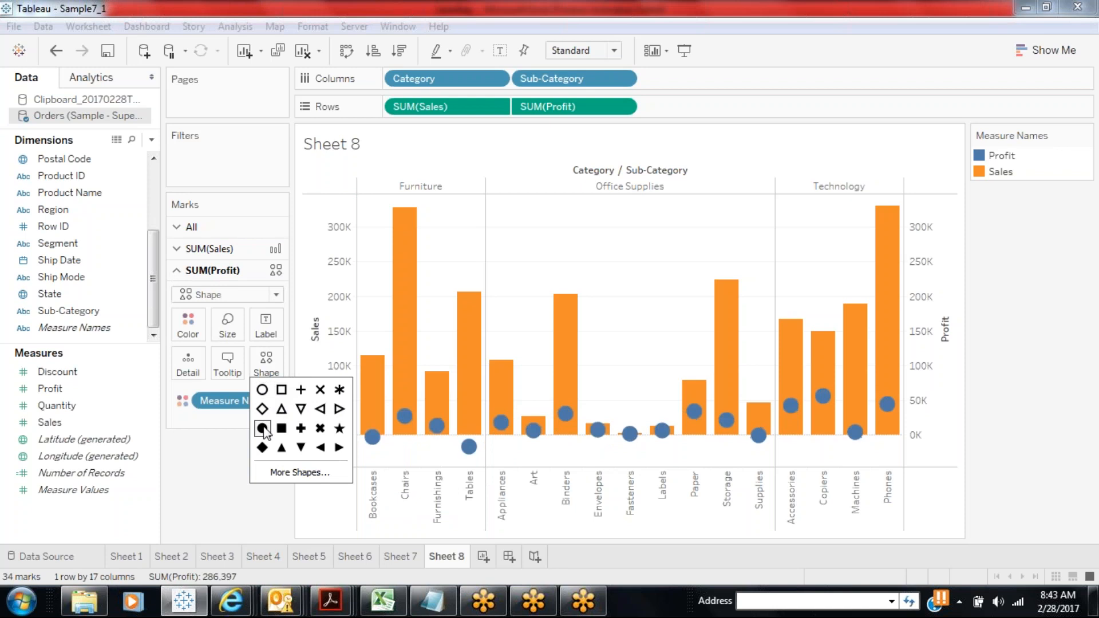
# Change the mark type of SUM(Profit) to Gantt Bar
pyautogui.click(276, 294)
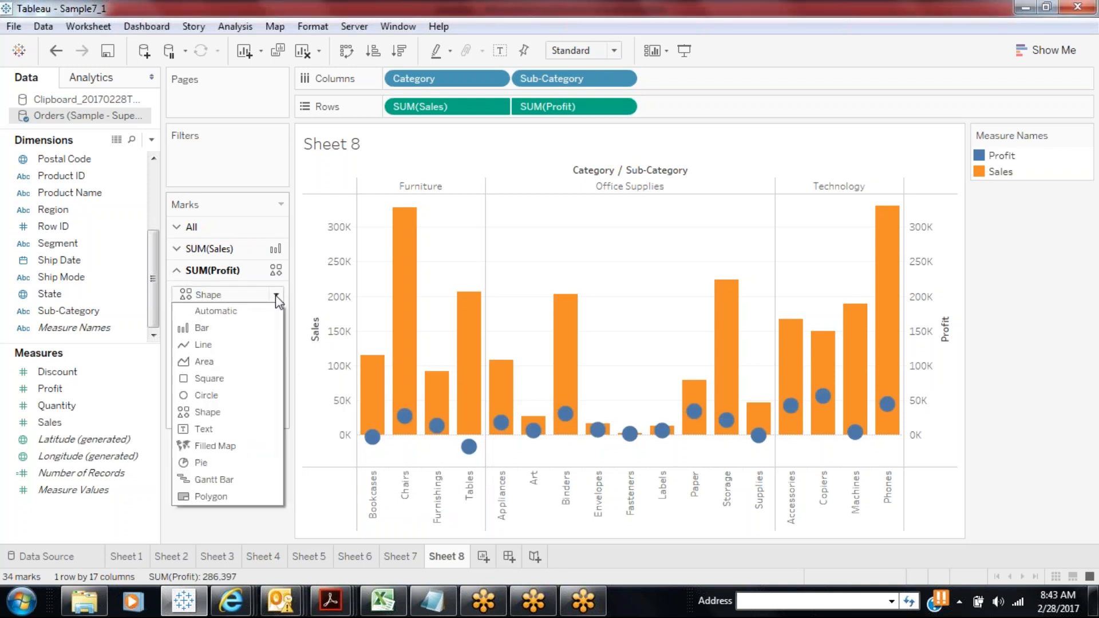
pyautogui.click(217, 479)
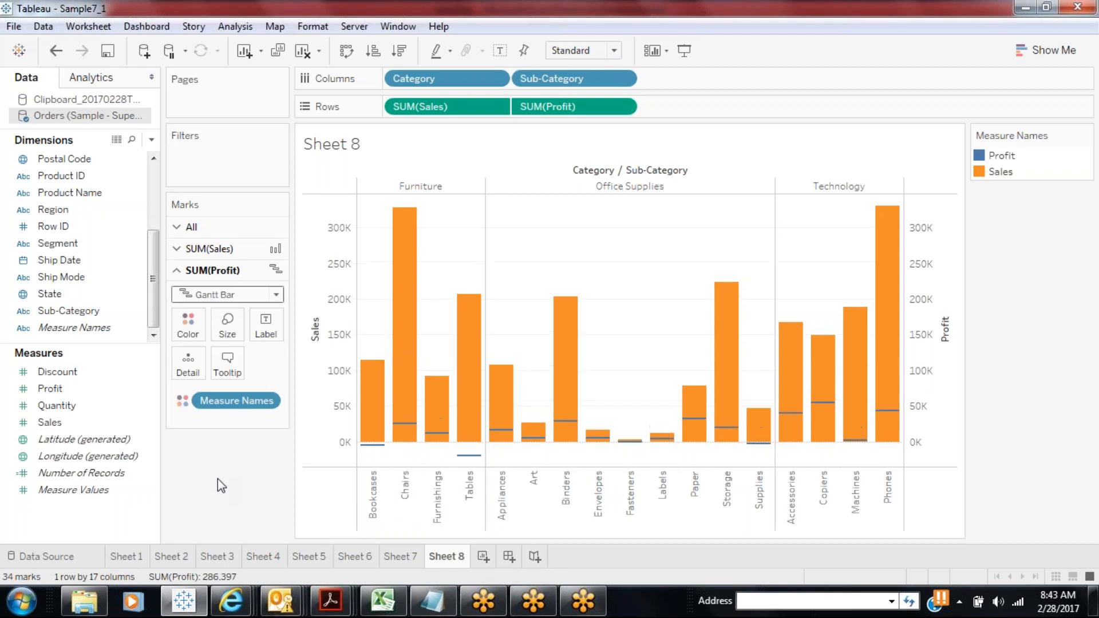
pyautogui.moveTo(375, 441)
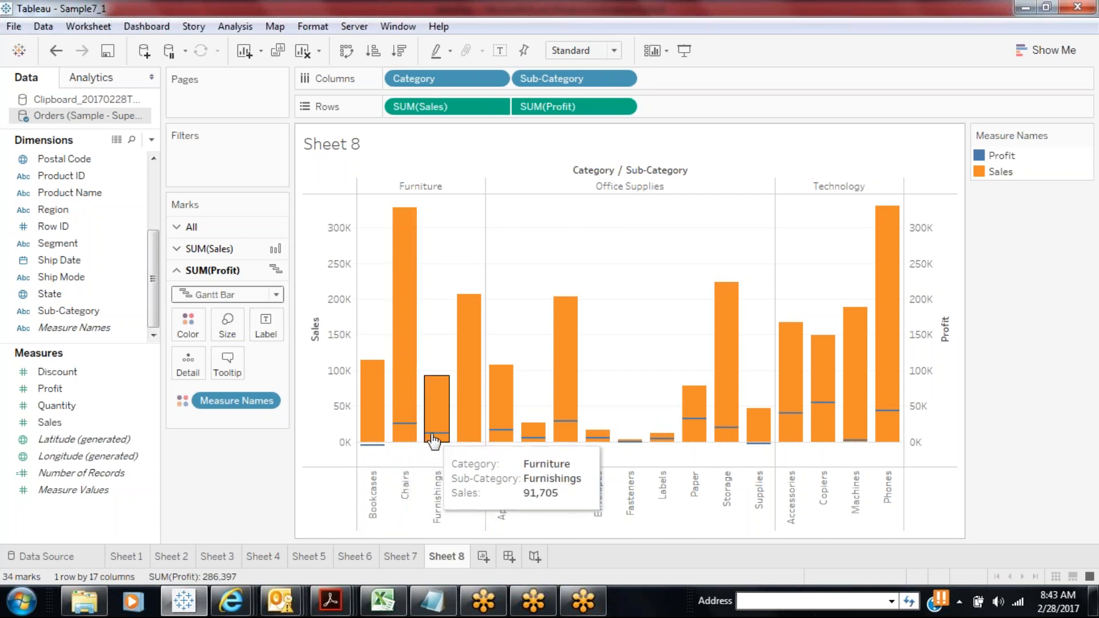
# Set the mark type of SUM(Profit) to Bar so Profit overlays the Sales bars
pyautogui.moveTo(499, 433)
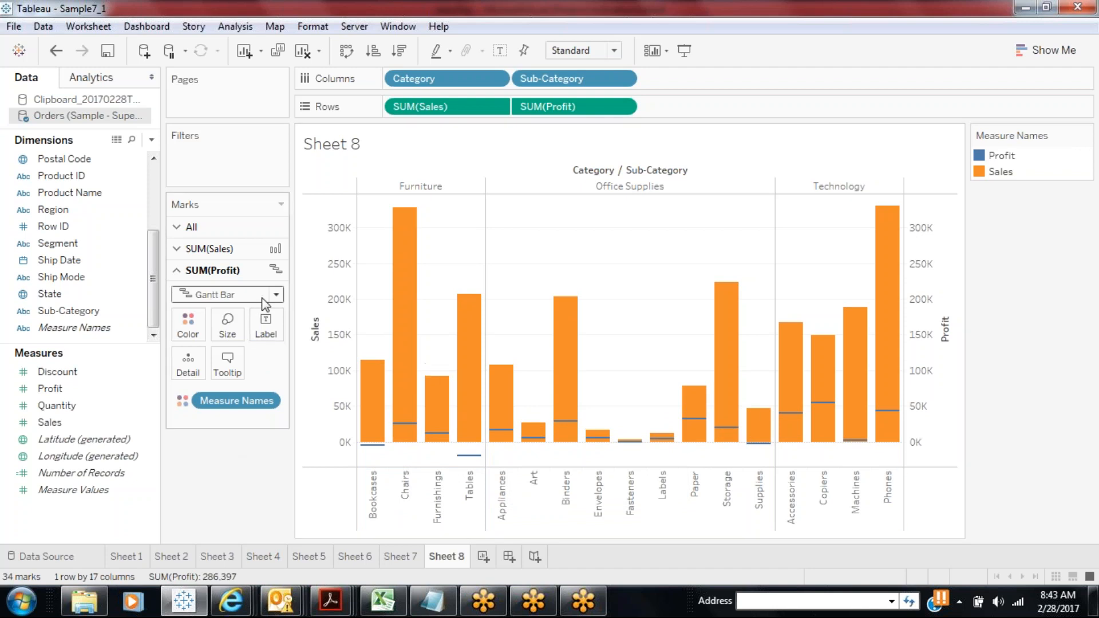
pyautogui.click(277, 294)
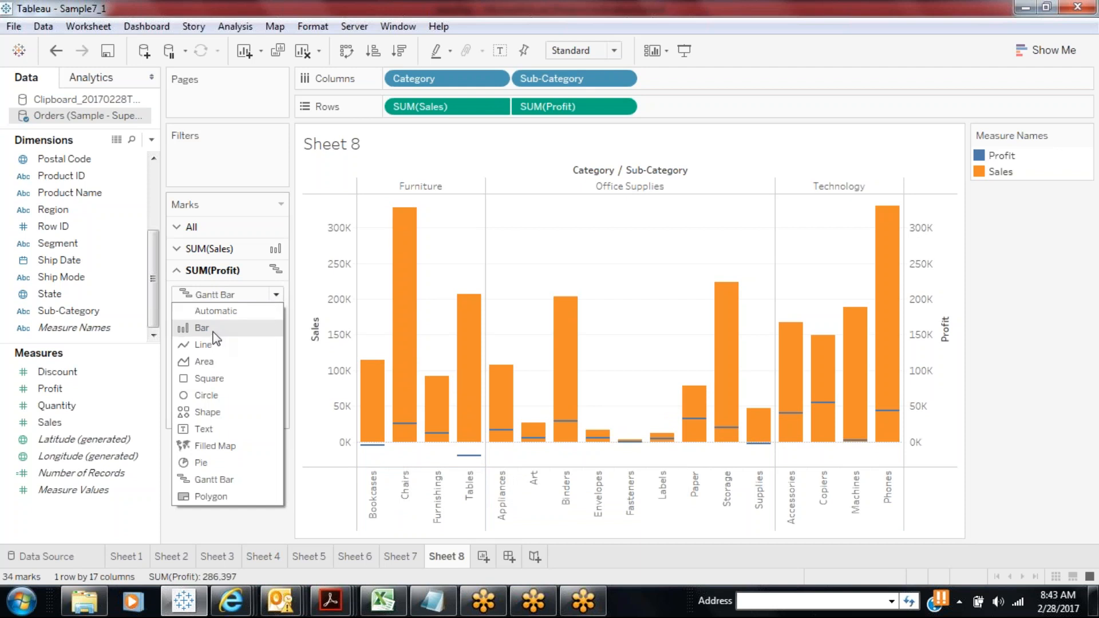
pyautogui.click(214, 338)
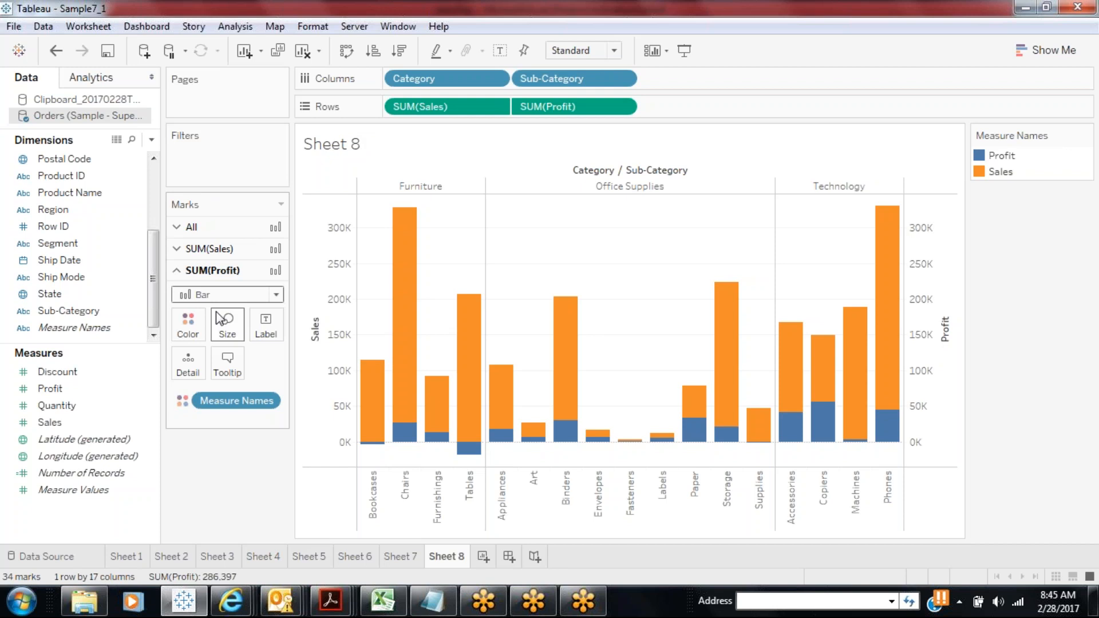
pyautogui.click(1053, 51)
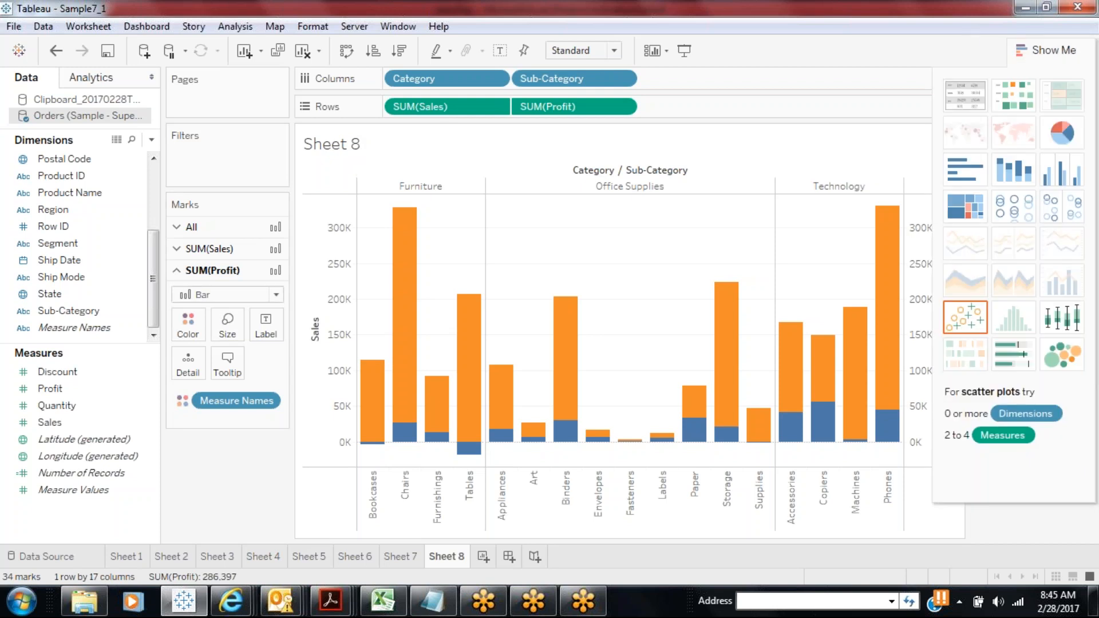
pyautogui.click(1053, 51)
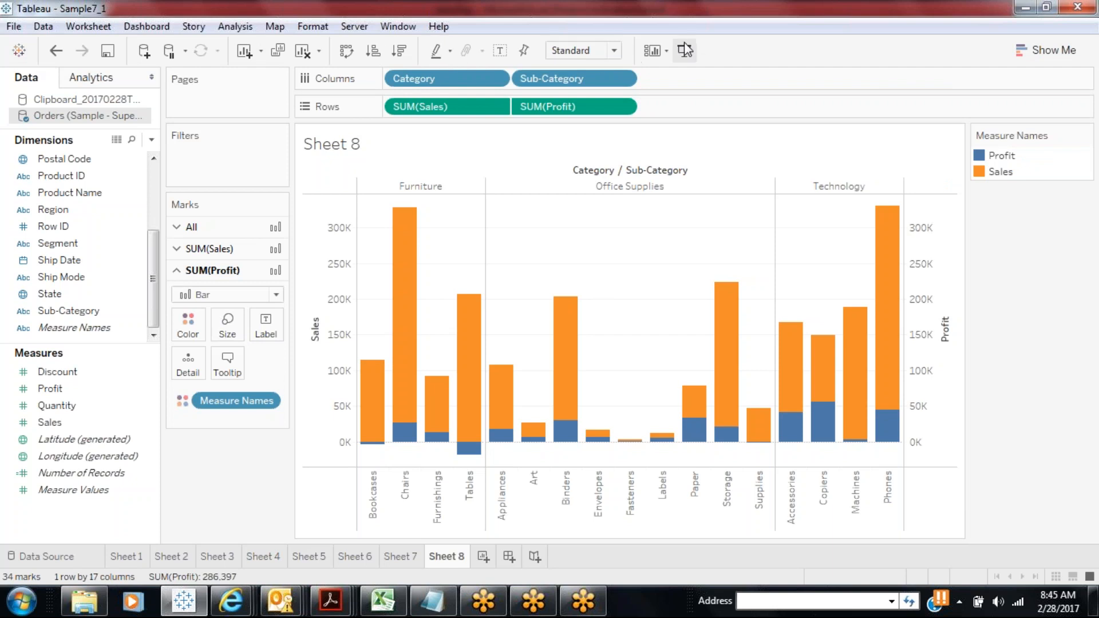
pyautogui.click(44, 26)
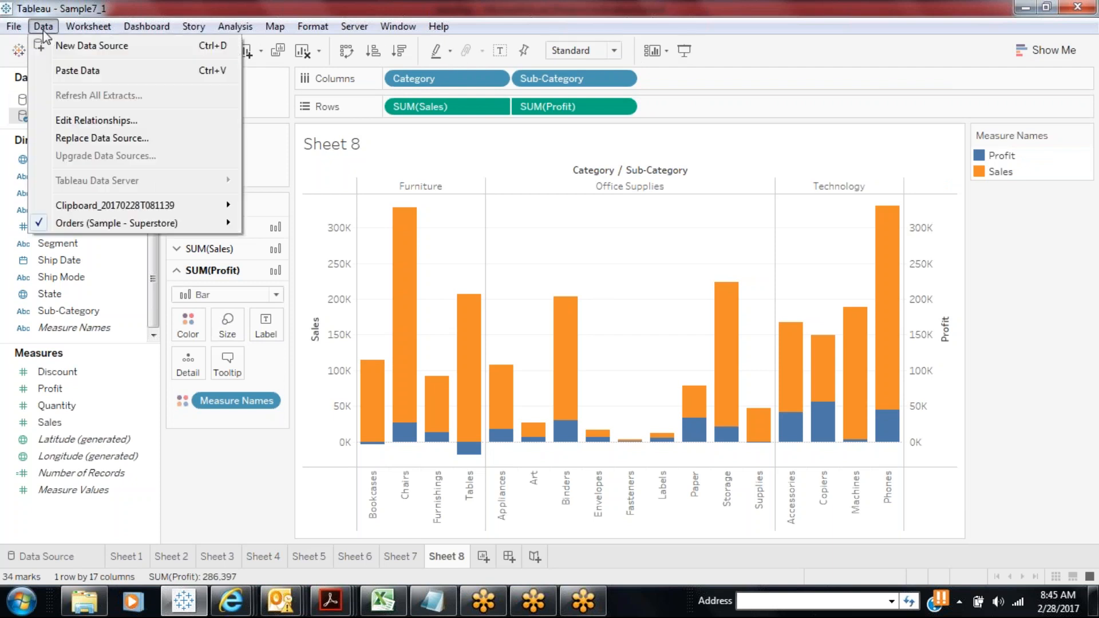
pyautogui.moveTo(89, 26)
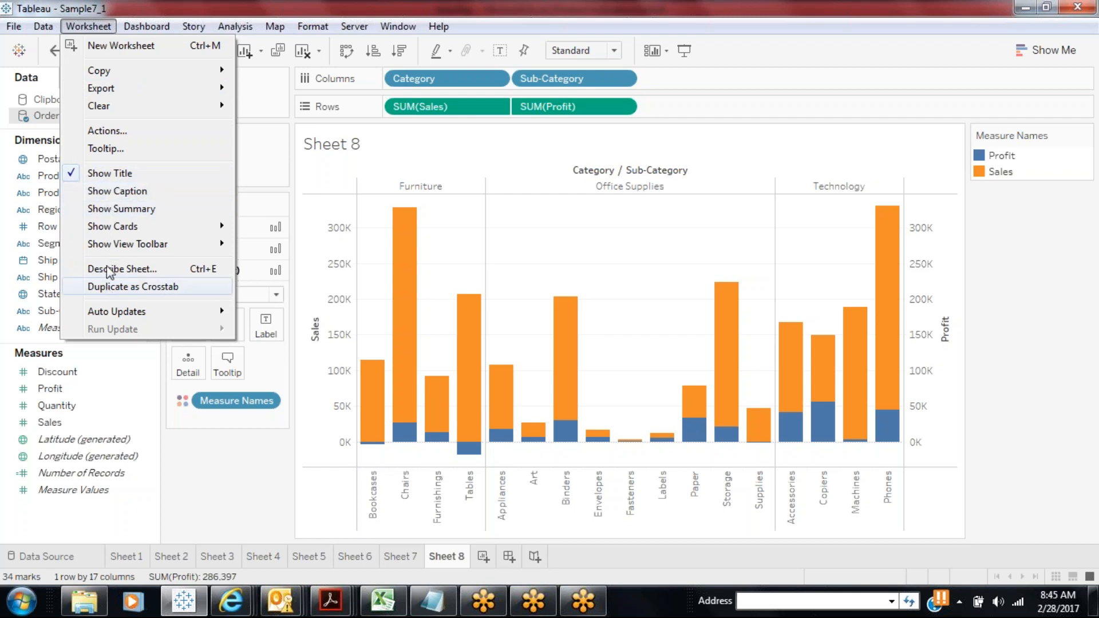
pyautogui.moveTo(195, 28)
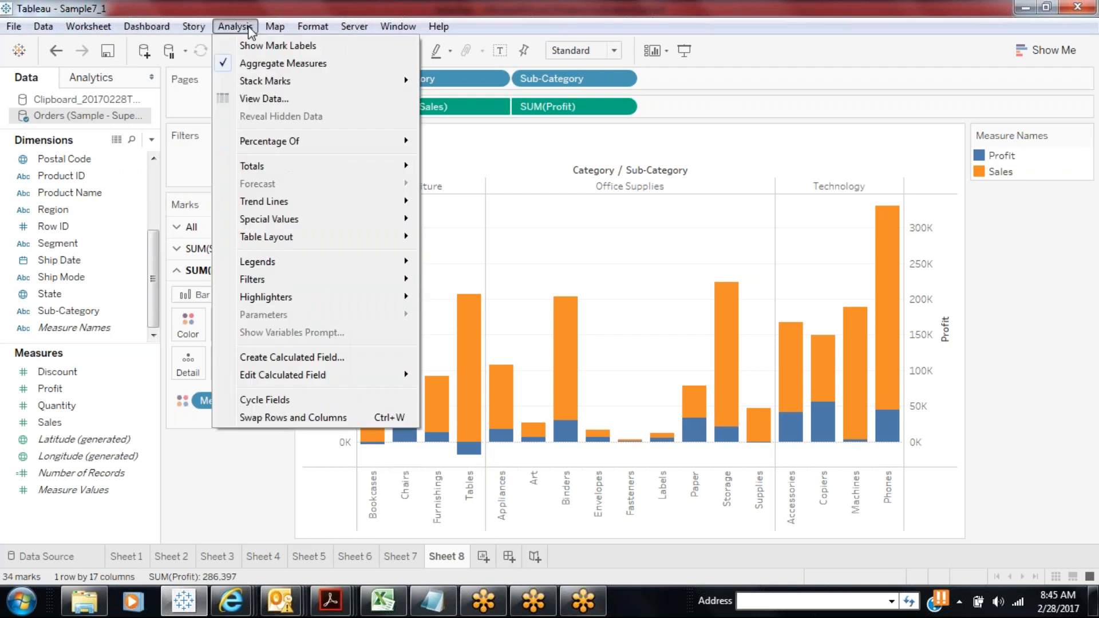
pyautogui.moveTo(235, 26)
pyautogui.click(247, 454)
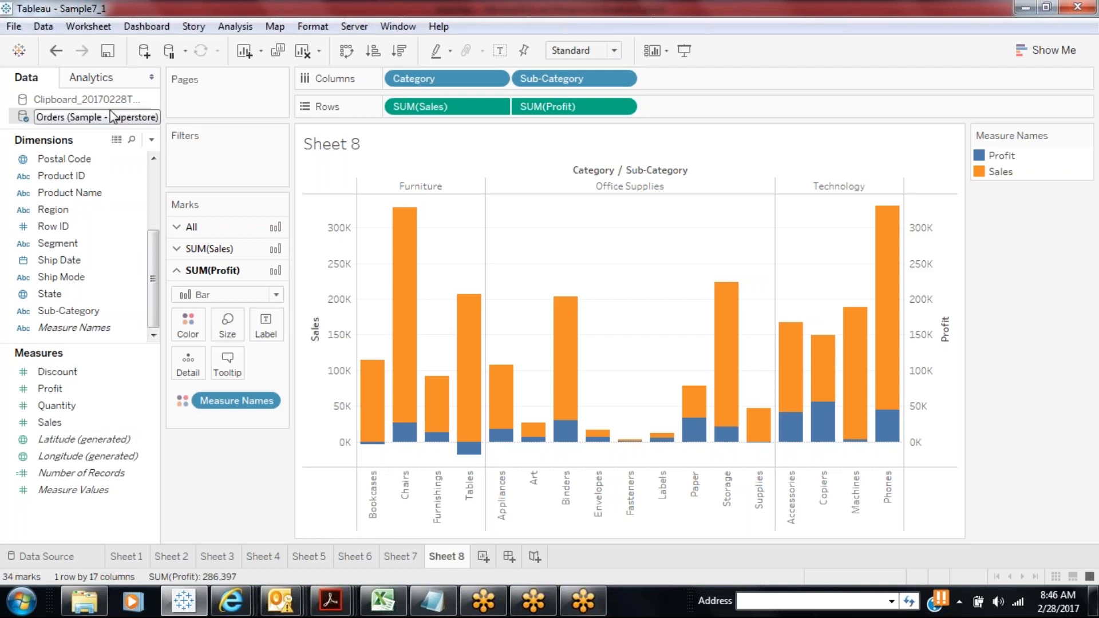
# In Windows Explorer, inspect the file properties of the Sample - Superstore workbook in D:\Tableau\EduCaterz and return to Tableau
pyautogui.click(84, 601)
pyautogui.click(267, 33)
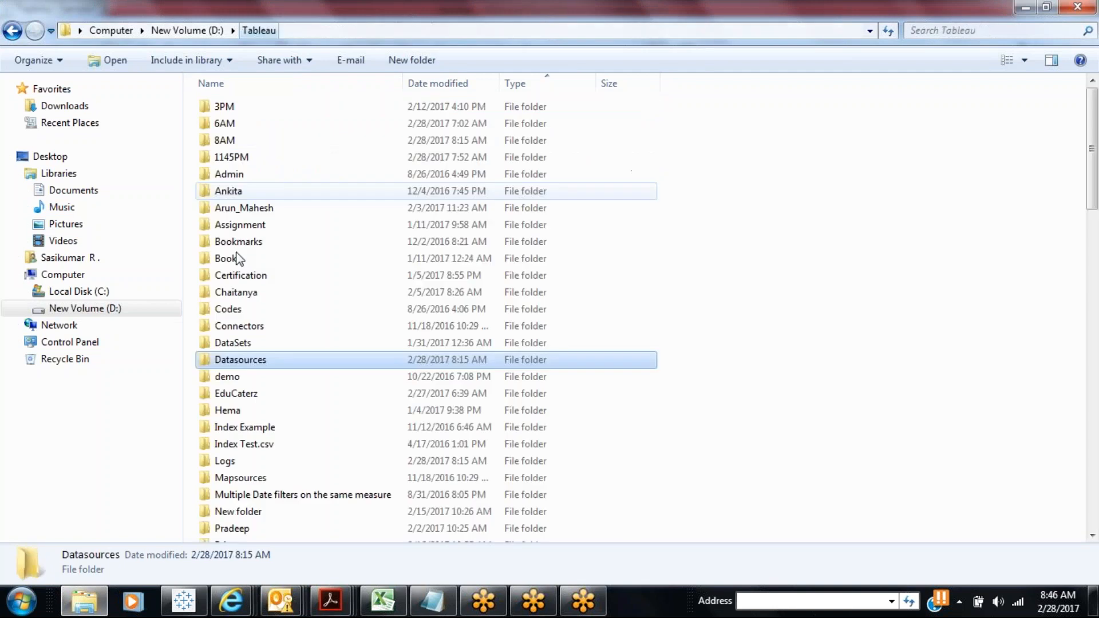
pyautogui.doubleClick(229, 393)
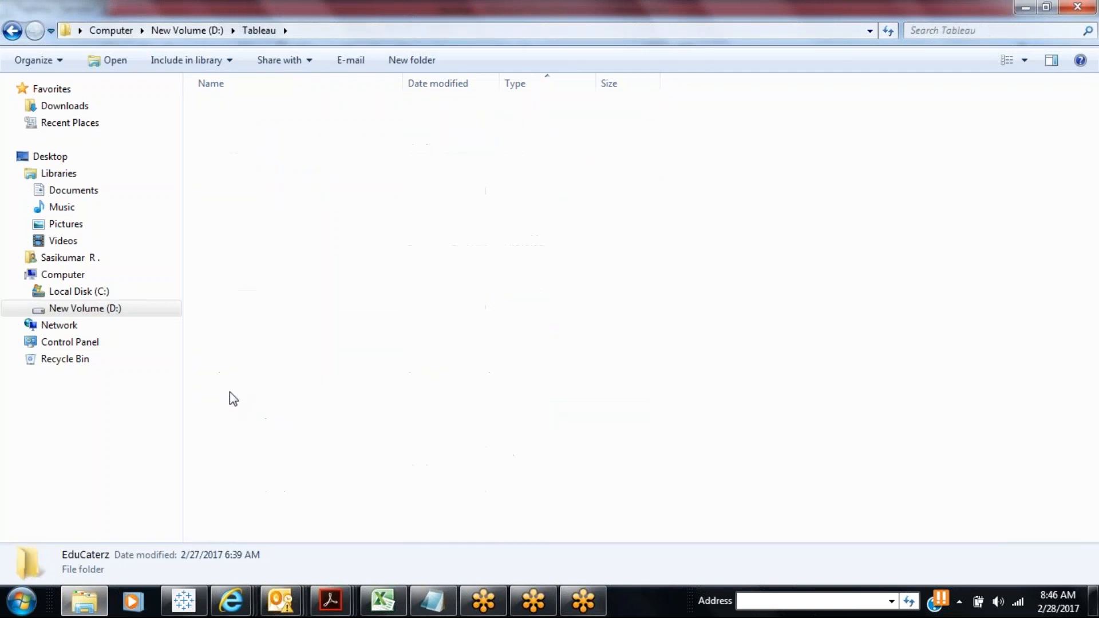
pyautogui.click(279, 159)
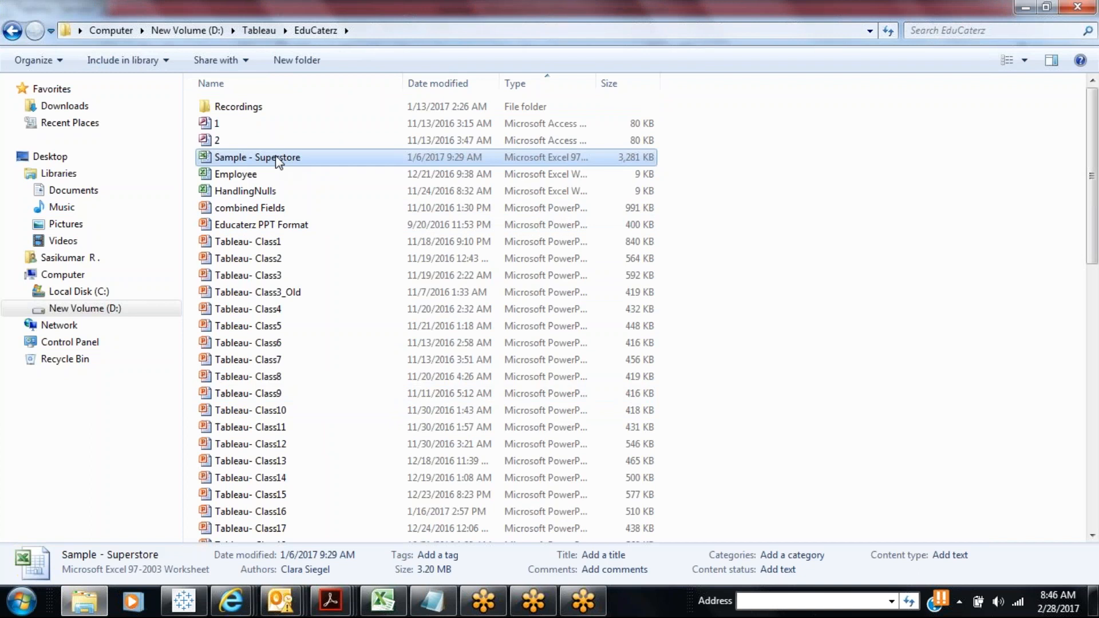
pyautogui.rightClick(636, 161)
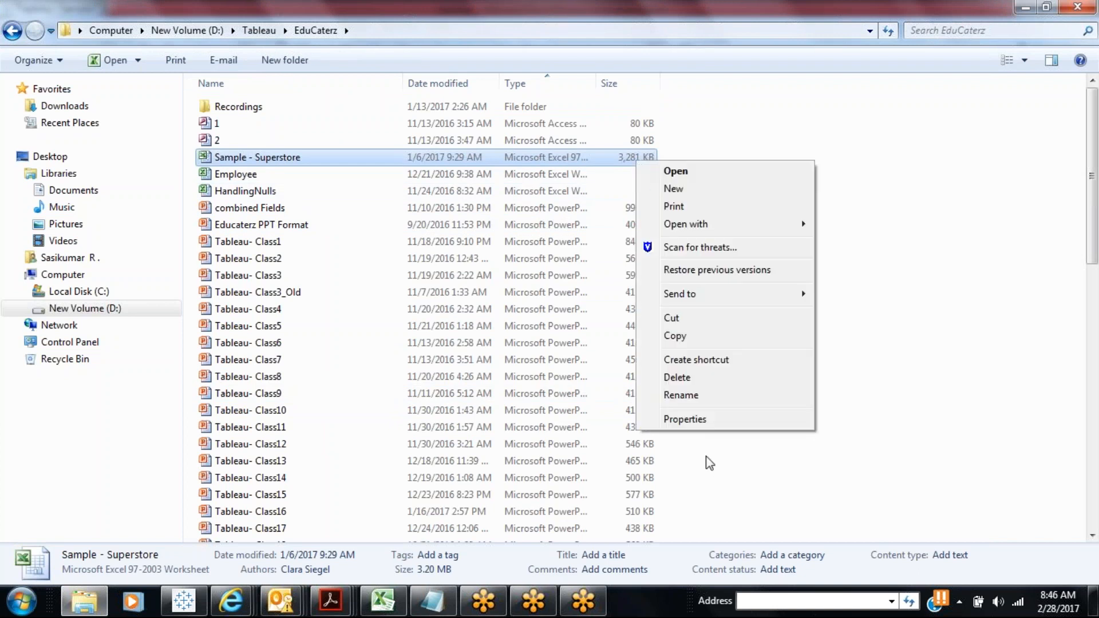
pyautogui.click(702, 421)
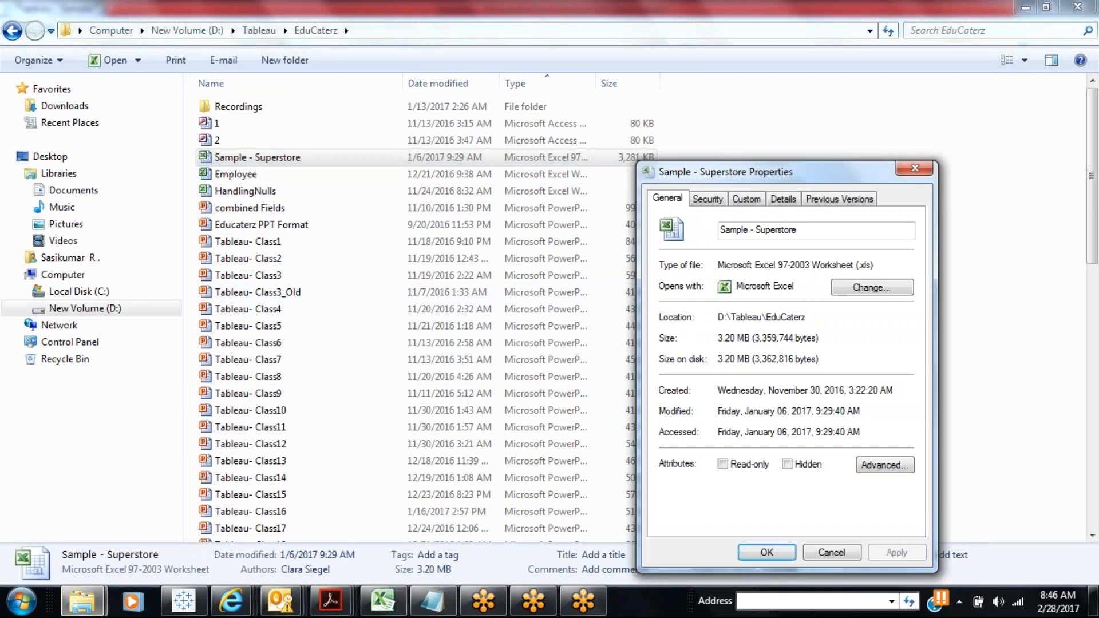
pyautogui.click(761, 554)
pyautogui.click(180, 608)
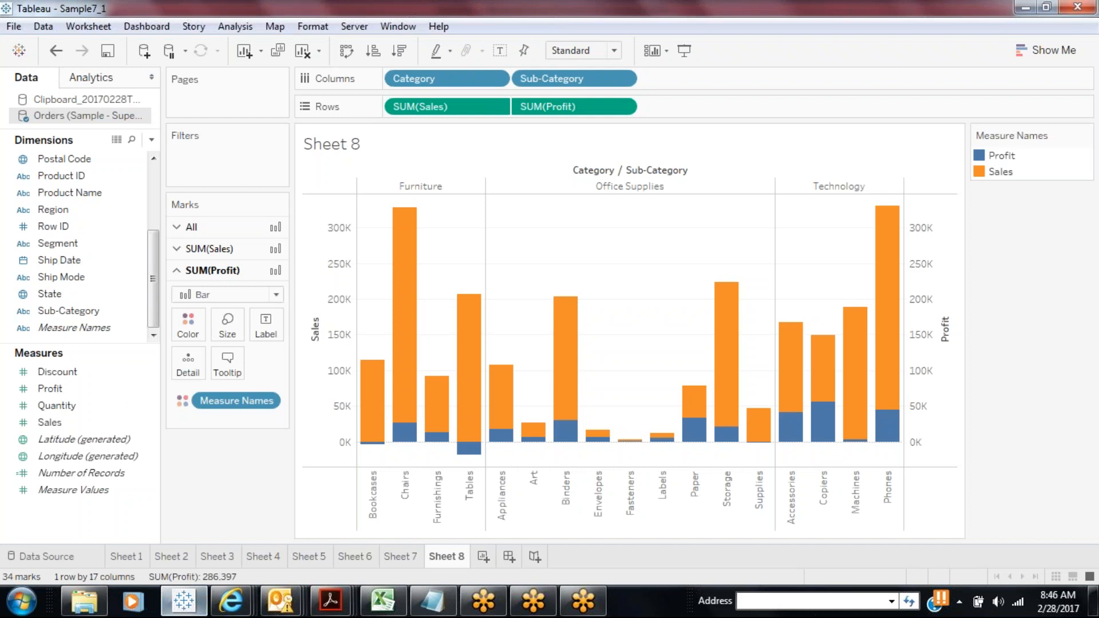
pyautogui.rightClick(90, 117)
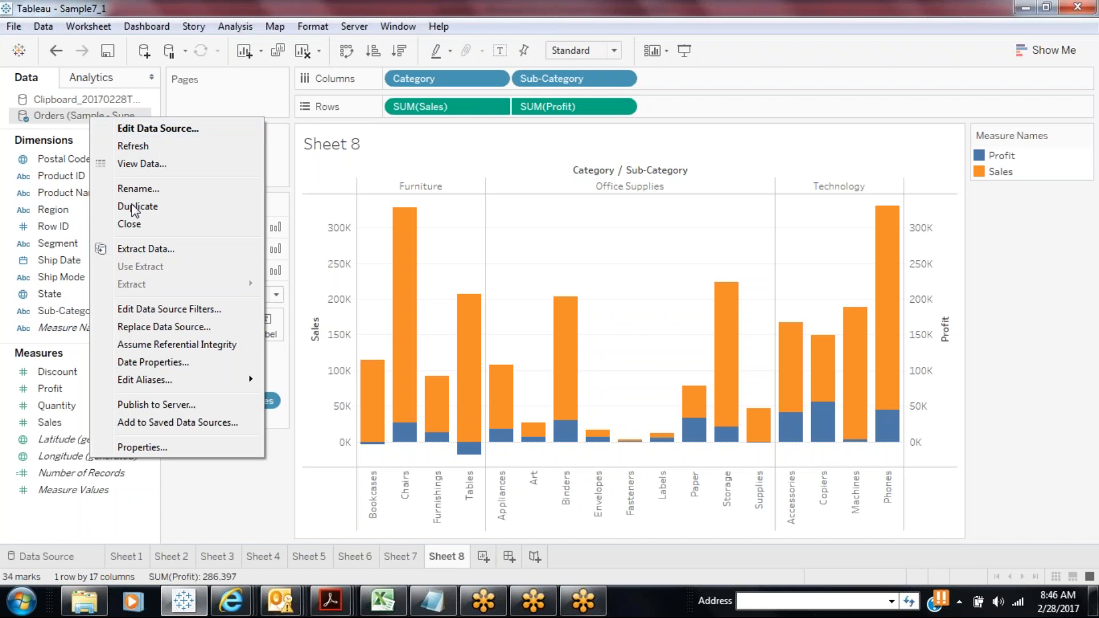
pyautogui.click(135, 250)
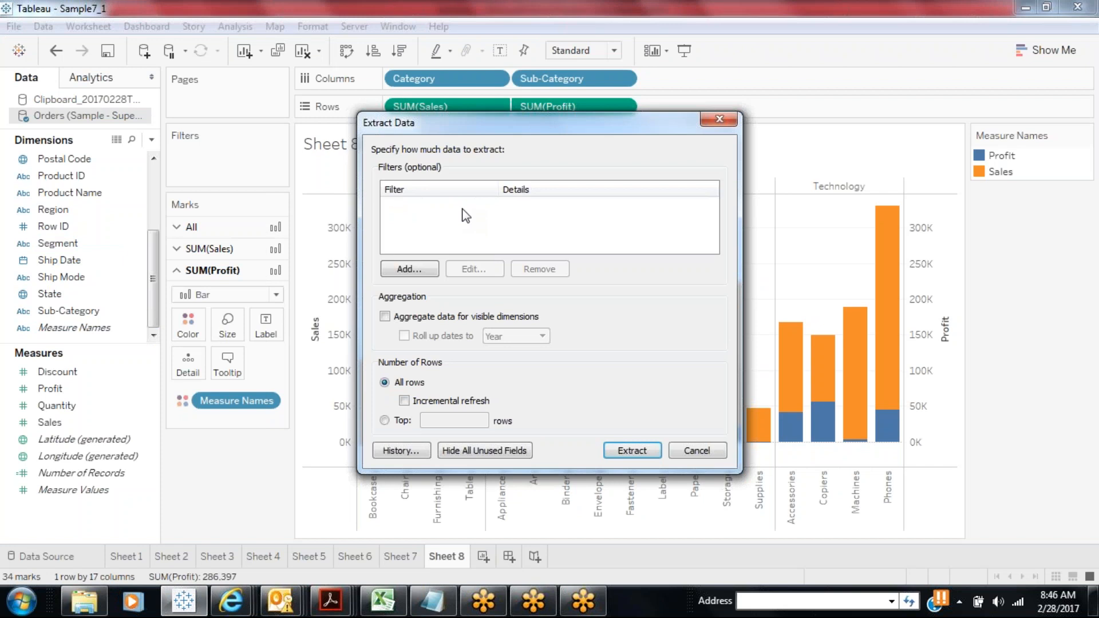
pyautogui.click(621, 449)
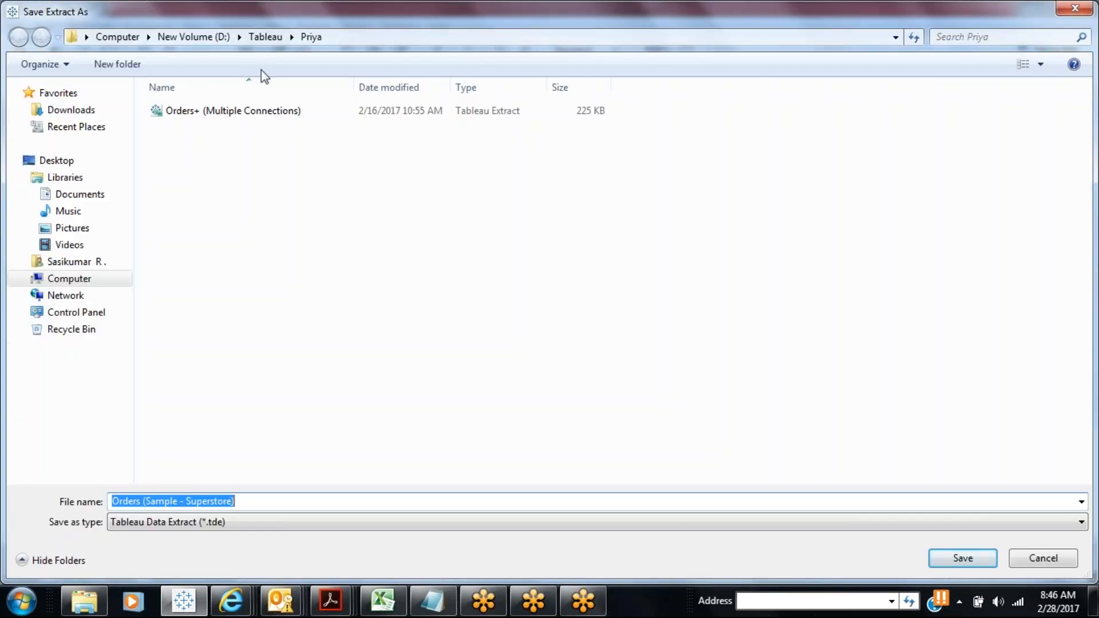
pyautogui.click(256, 40)
pyautogui.doubleClick(205, 142)
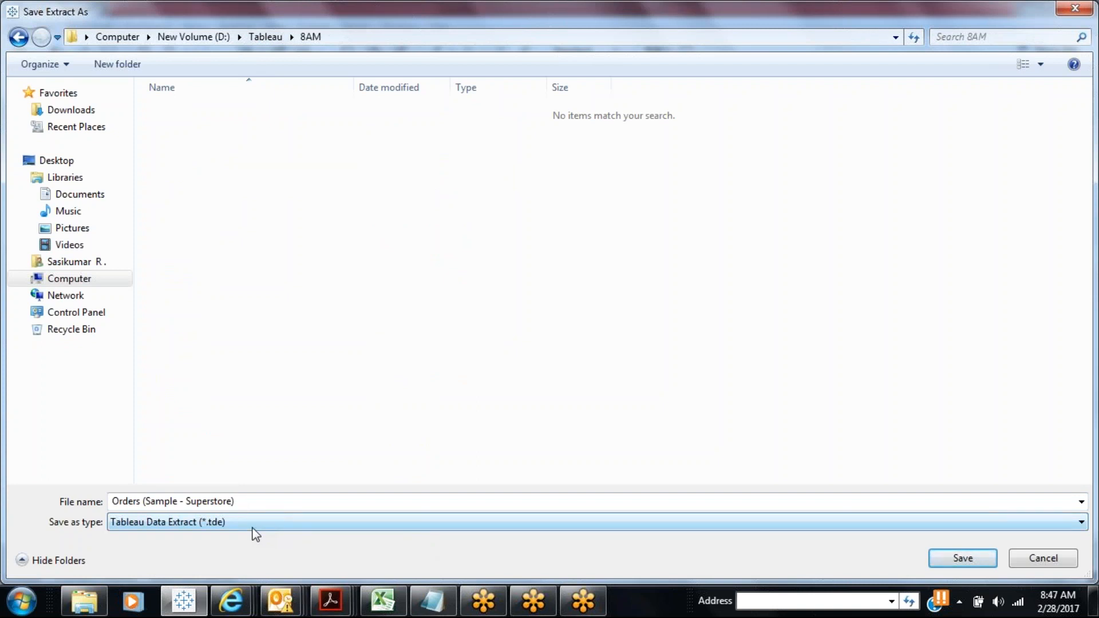
pyautogui.click(186, 603)
pyautogui.click(1053, 563)
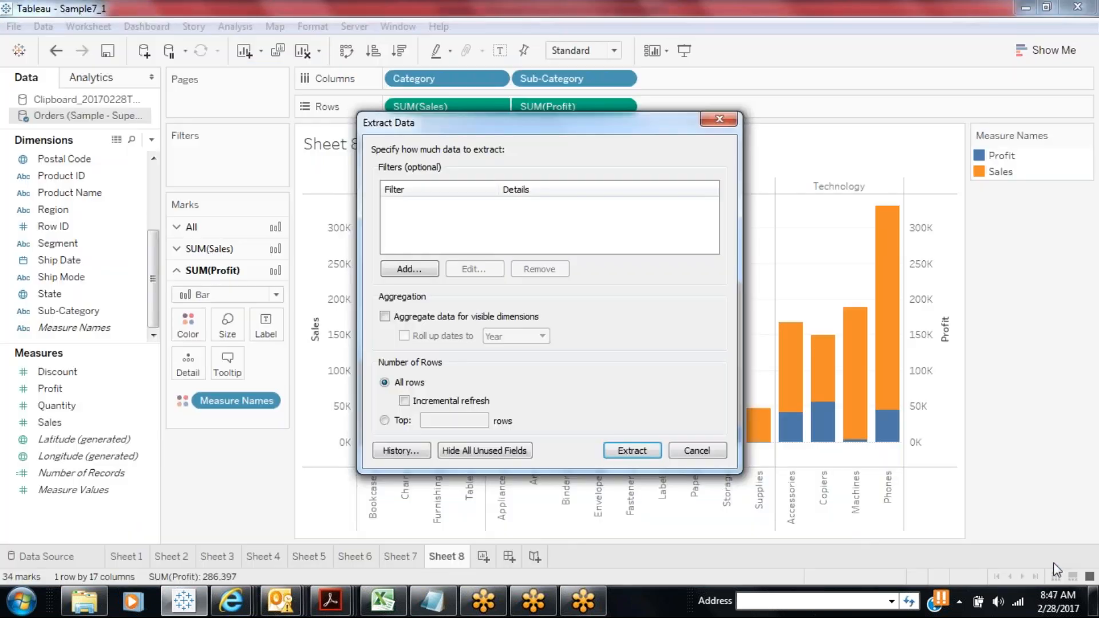
pyautogui.click(693, 454)
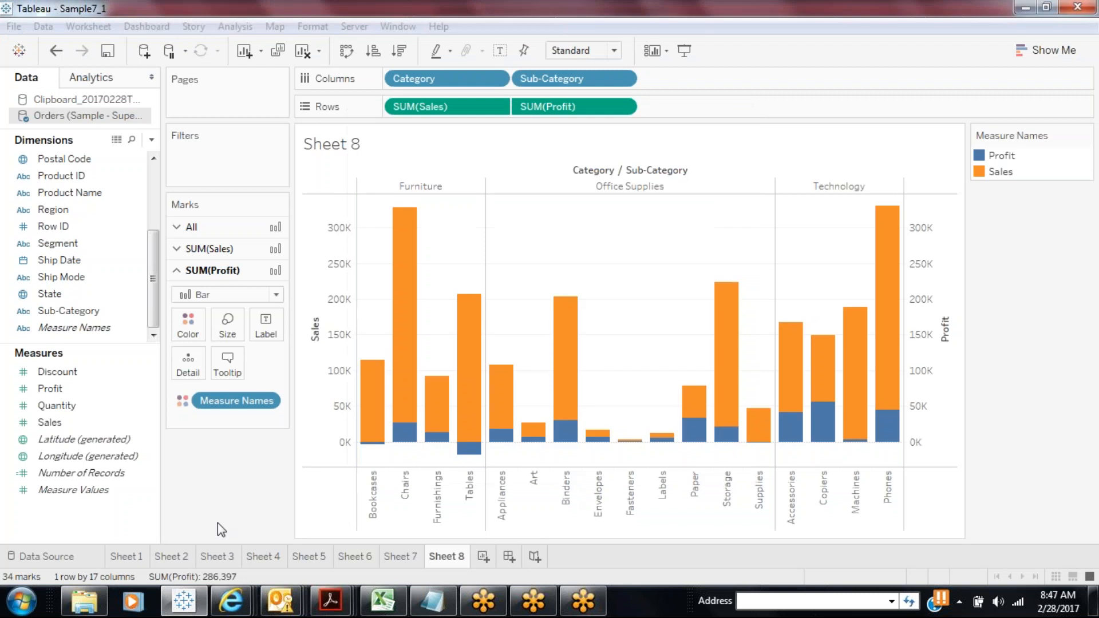
# Check the connection type of Orders (Sample - Superstore) on the Data Source page and return to Sheet 8
pyautogui.click(78, 551)
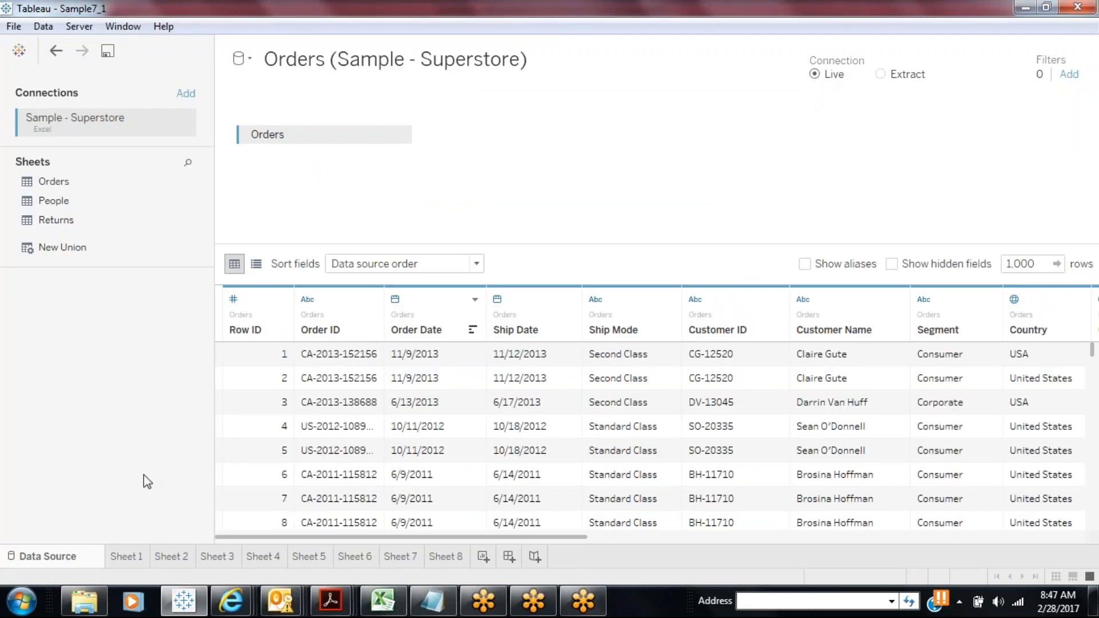
pyautogui.click(445, 555)
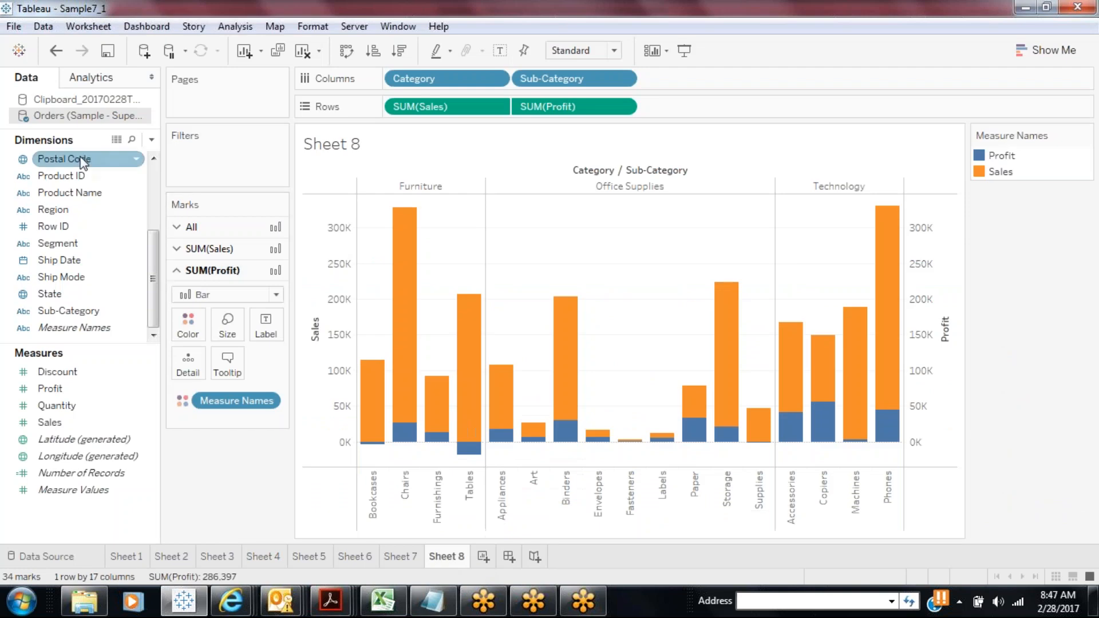
# Extract all rows of the Orders (Sample - Superstore) data source and save the extract in D:\Tableau\8AM
pyautogui.rightClick(75, 117)
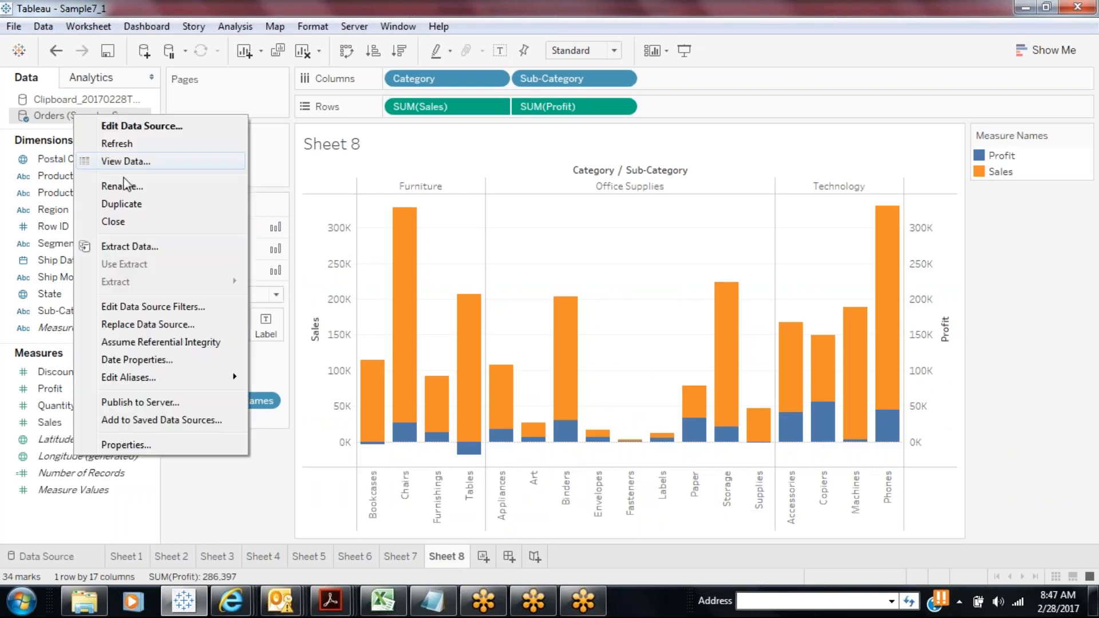
pyautogui.click(121, 246)
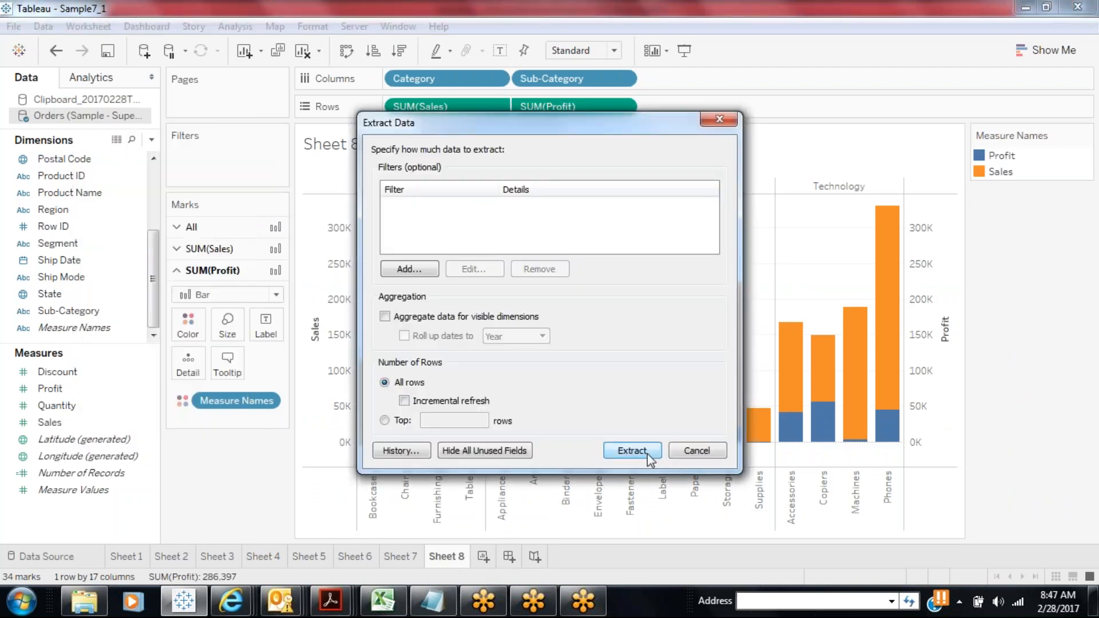
pyautogui.click(632, 450)
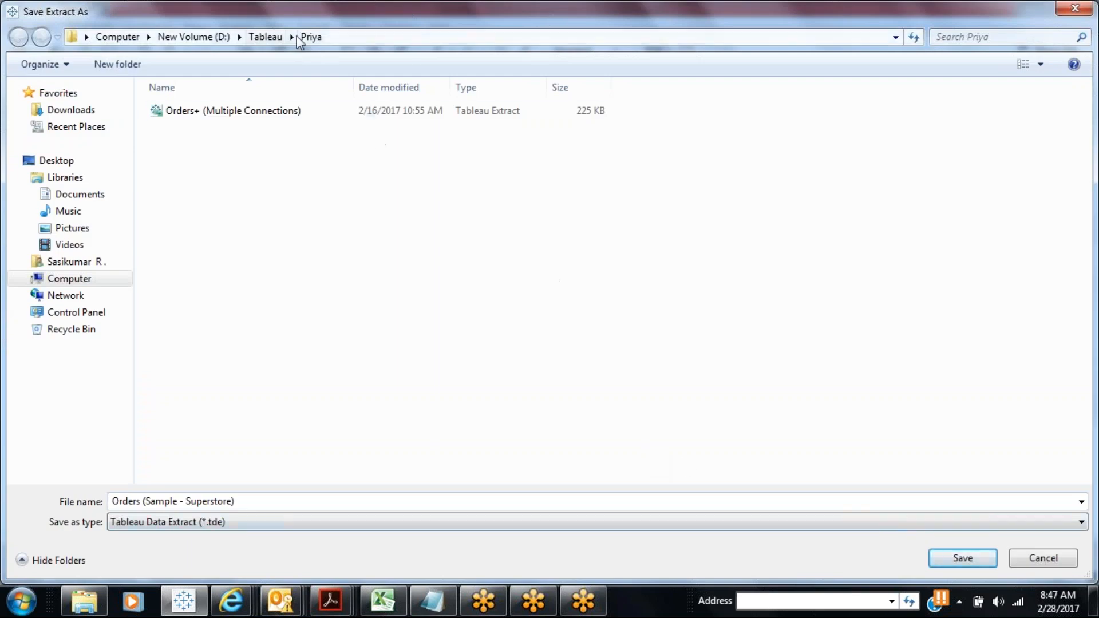
pyautogui.click(266, 38)
pyautogui.doubleClick(172, 143)
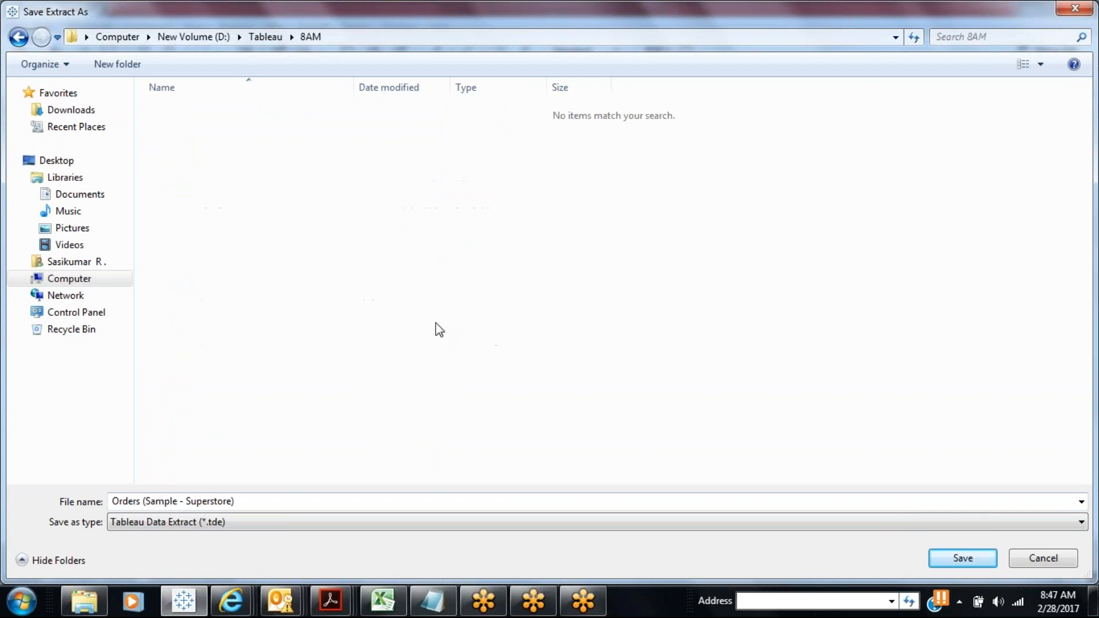
pyautogui.click(966, 554)
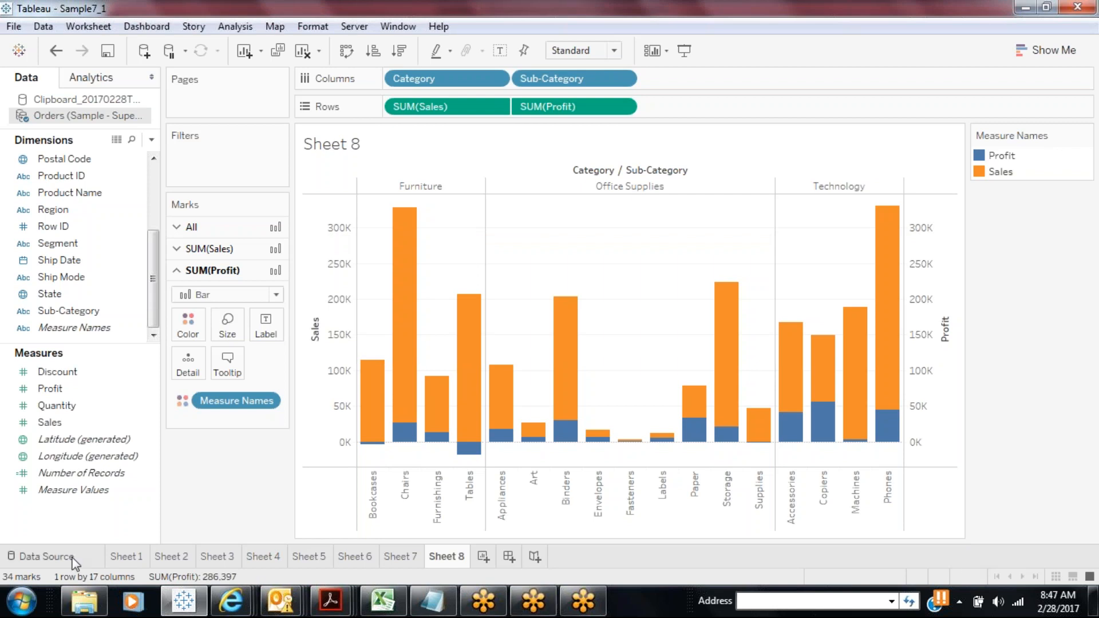
# Check the Extract connection on the Data Source page and the extract file in D:\Tableau\8AM in Windows Explorer, returning to Tableau
pyautogui.click(52, 557)
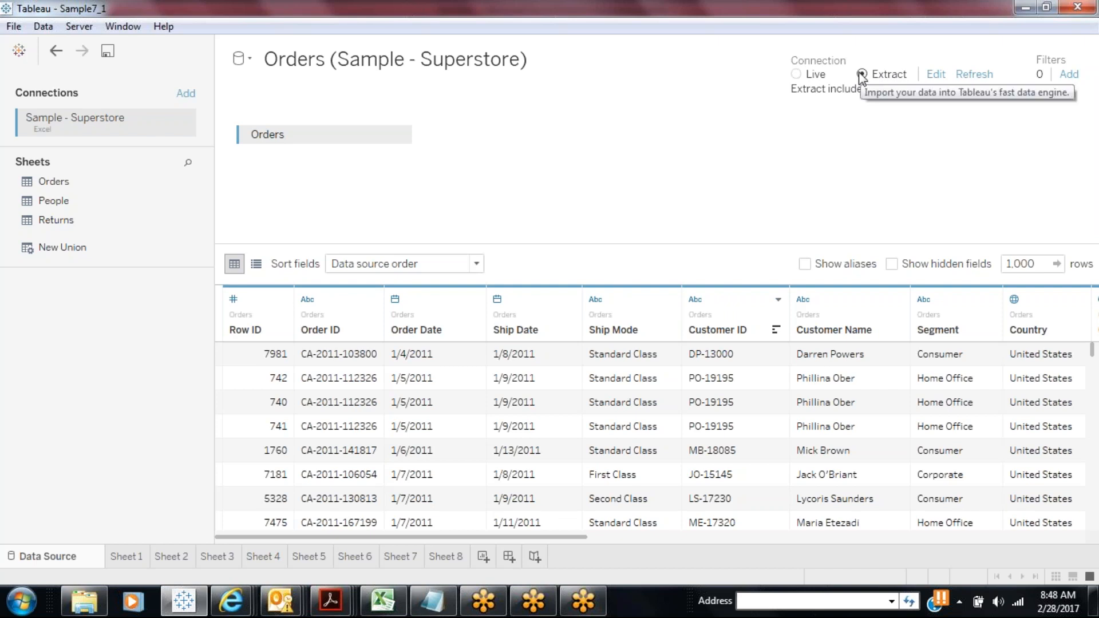
pyautogui.click(861, 74)
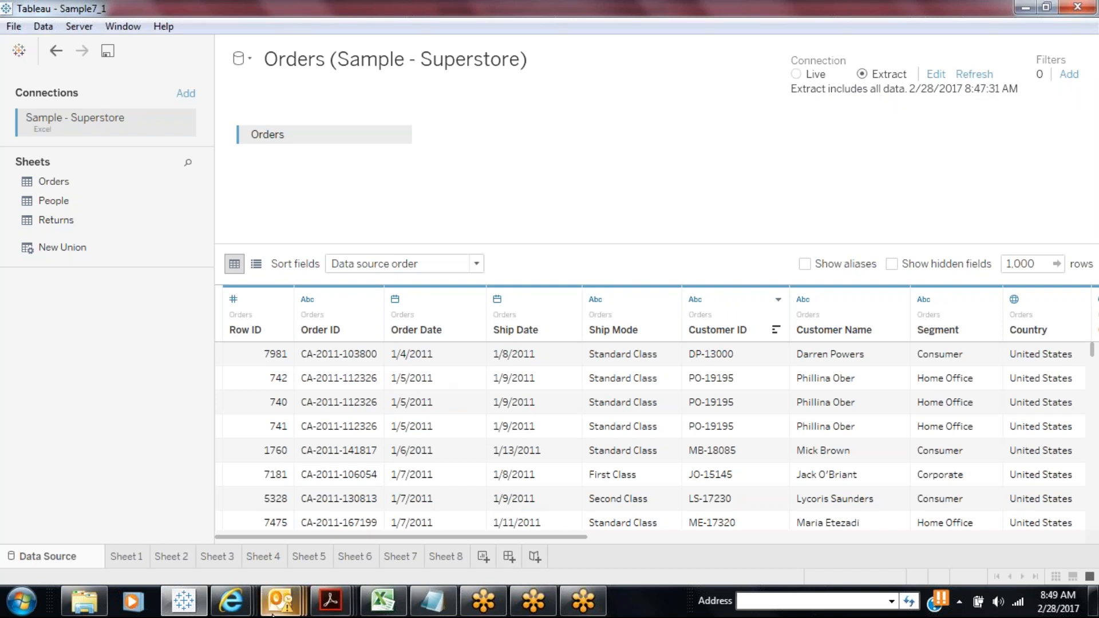
pyautogui.click(106, 604)
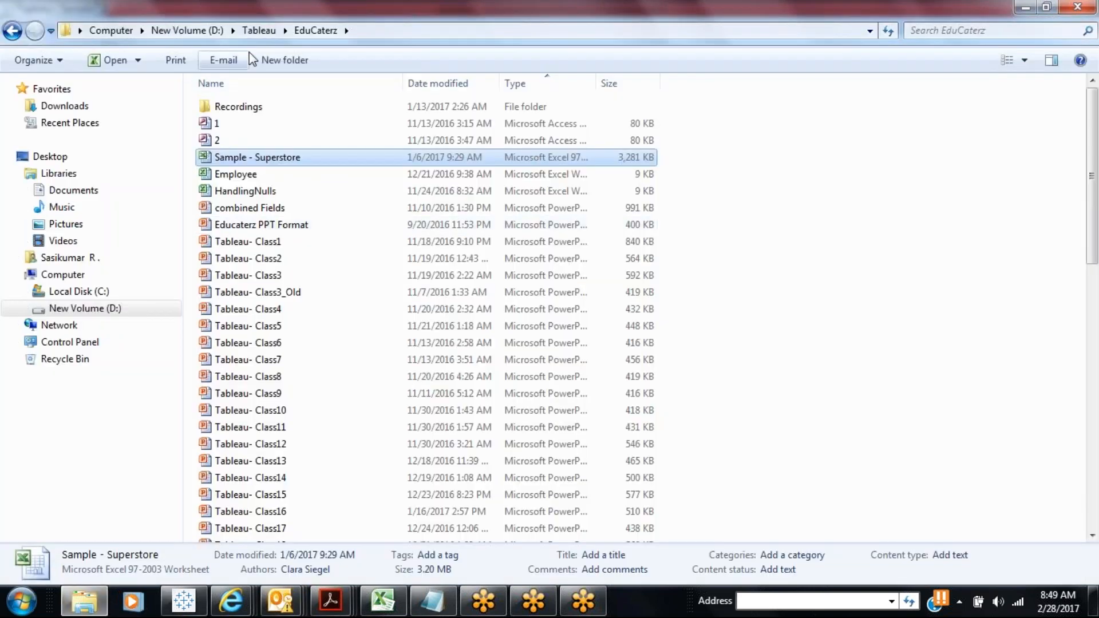
pyautogui.click(262, 30)
pyautogui.doubleClick(275, 140)
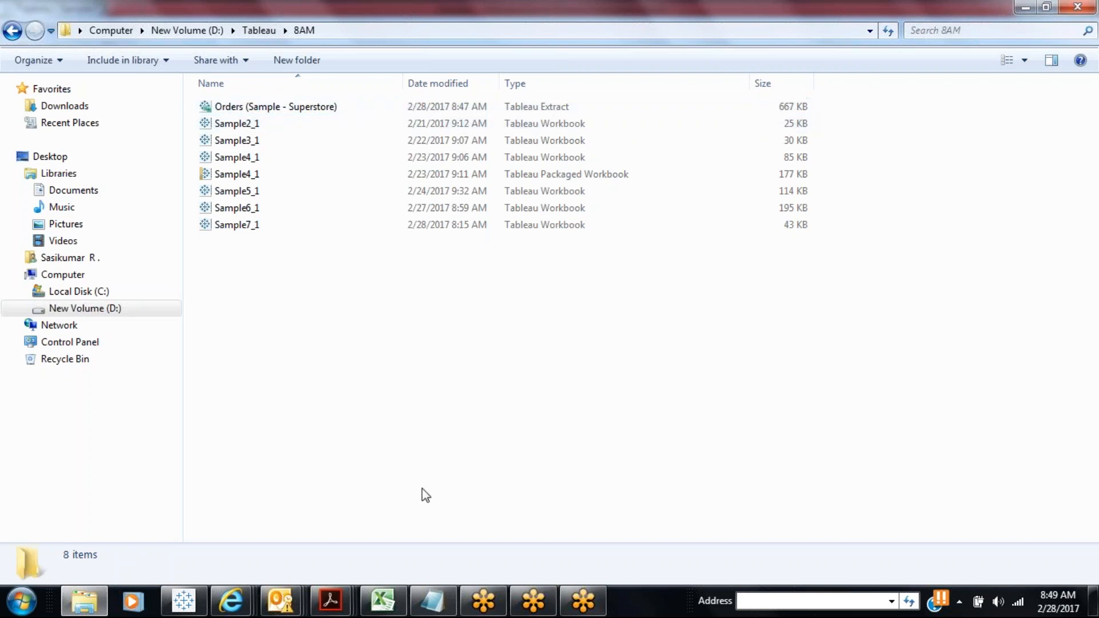
pyautogui.click(184, 601)
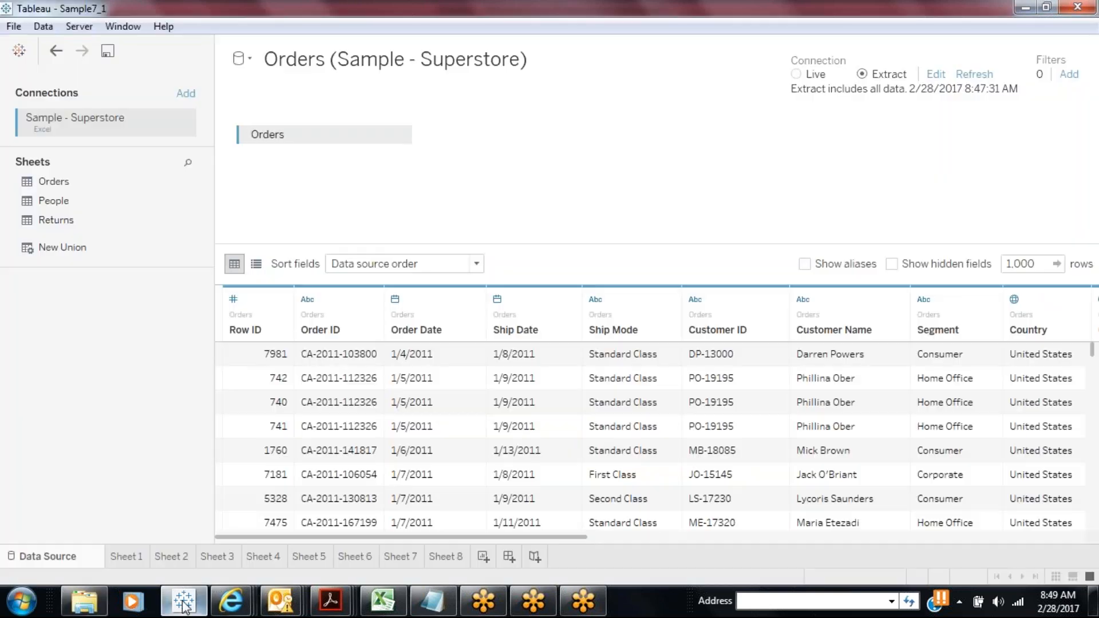
# Review the worksheets one after another from Sheet 1 to Sheet 8 with the extracted data source
pyautogui.click(129, 558)
pyautogui.click(183, 556)
pyautogui.click(215, 556)
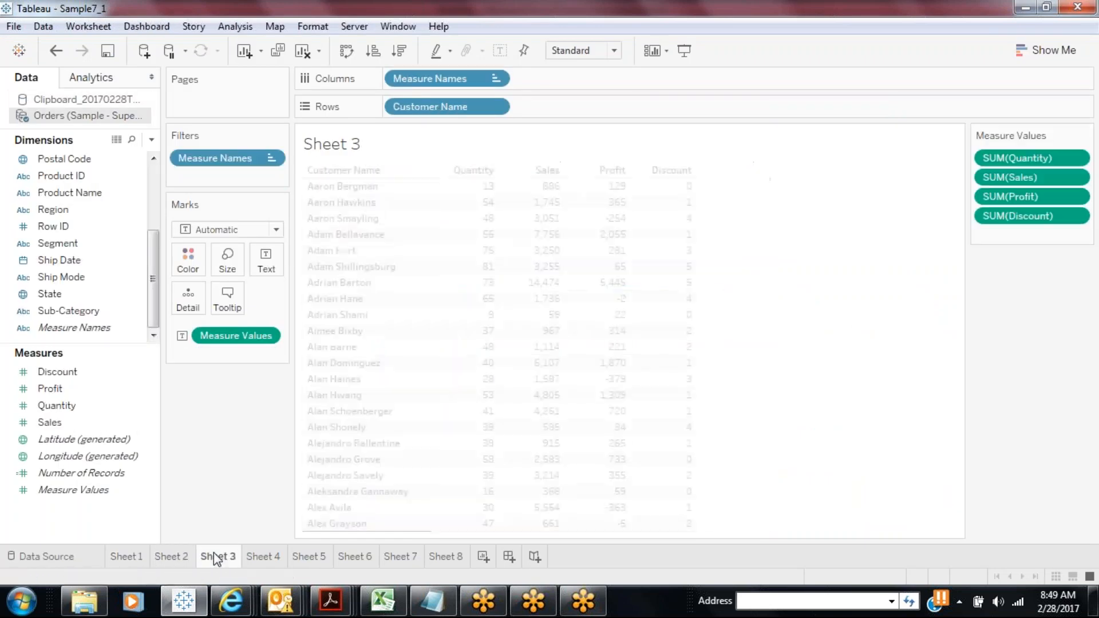
pyautogui.click(264, 557)
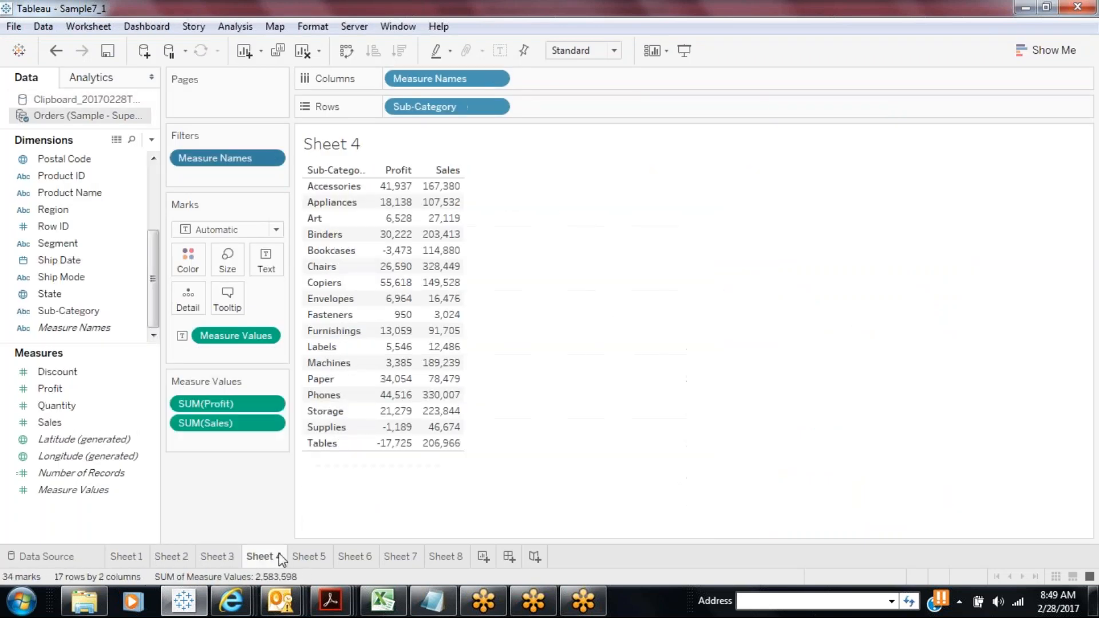
pyautogui.click(307, 560)
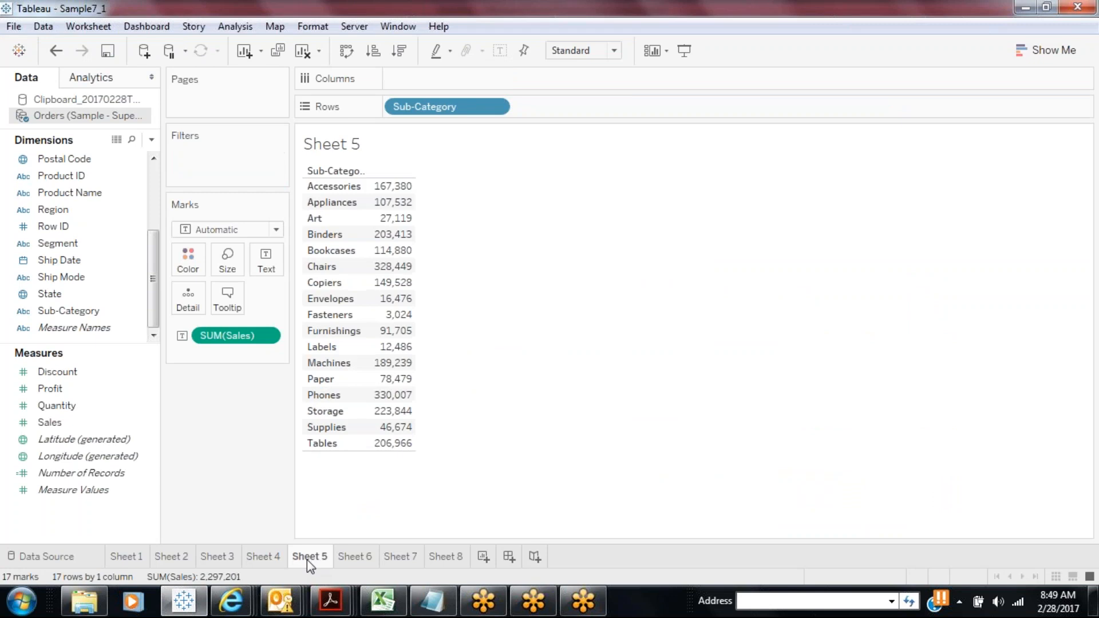
pyautogui.click(355, 556)
pyautogui.click(402, 559)
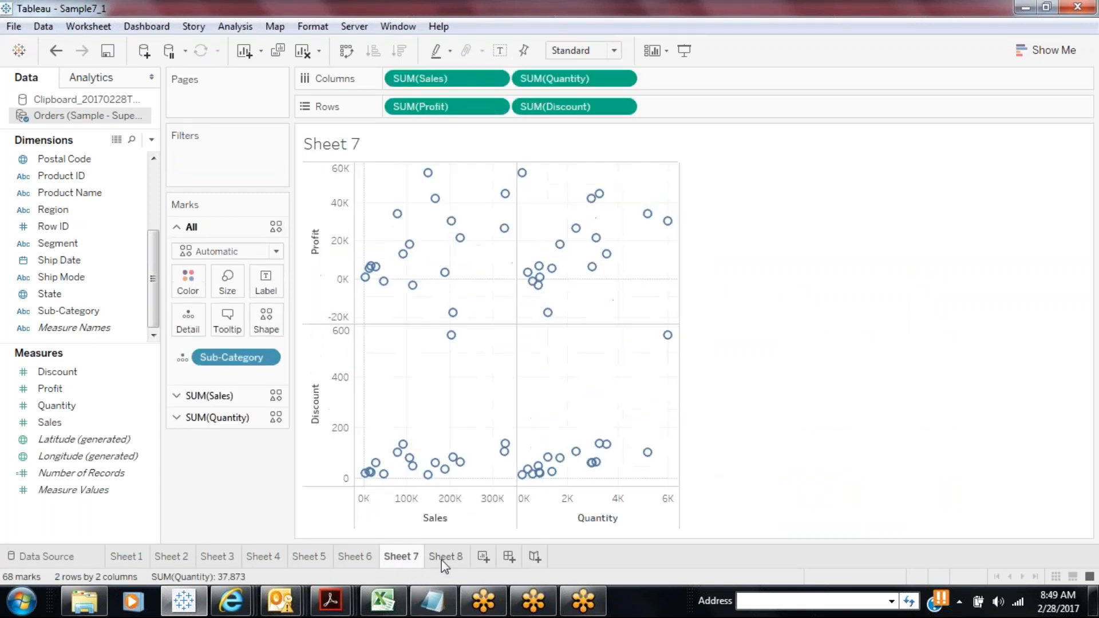
pyautogui.click(442, 561)
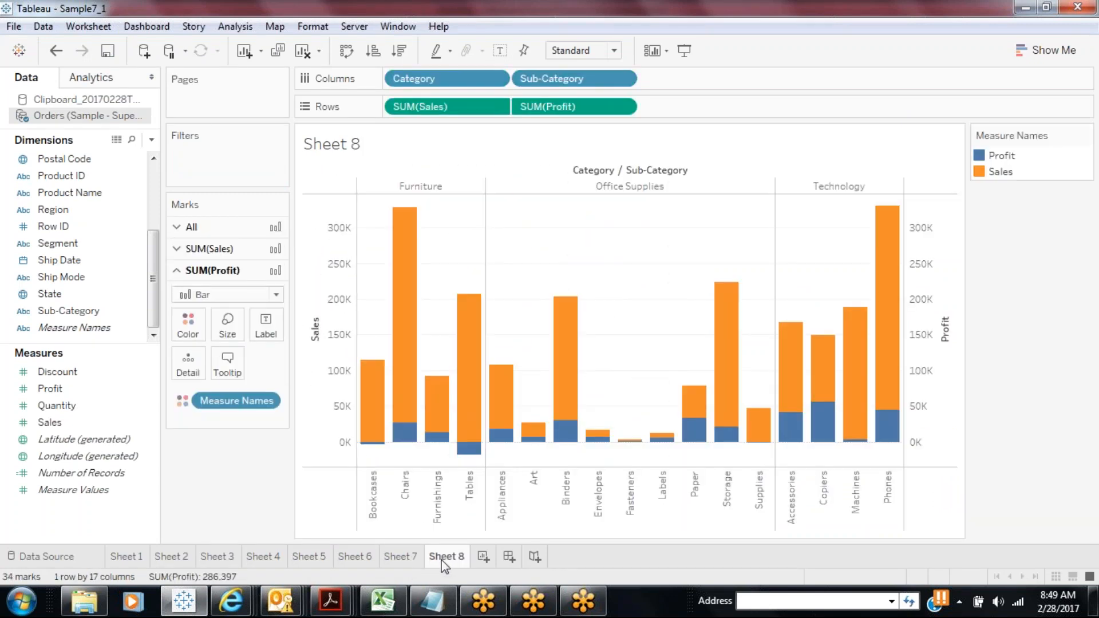
# Compare the extract with the workbook files in the 8AM folder in Windows Explorer, and review the dimensions back in Tableau
pyautogui.click(84, 601)
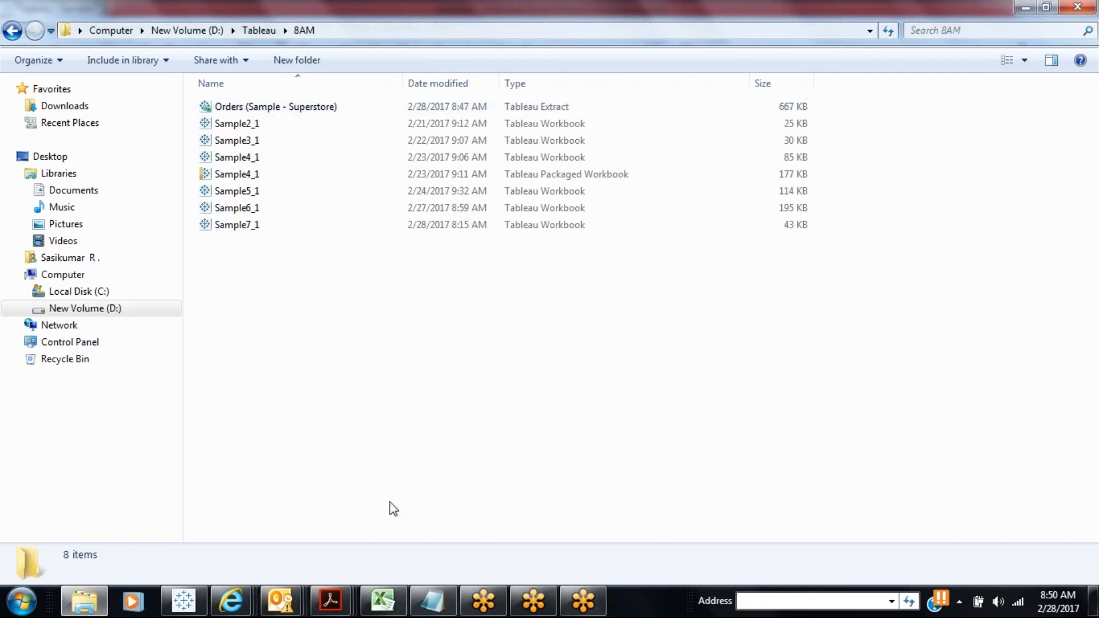
pyautogui.click(200, 606)
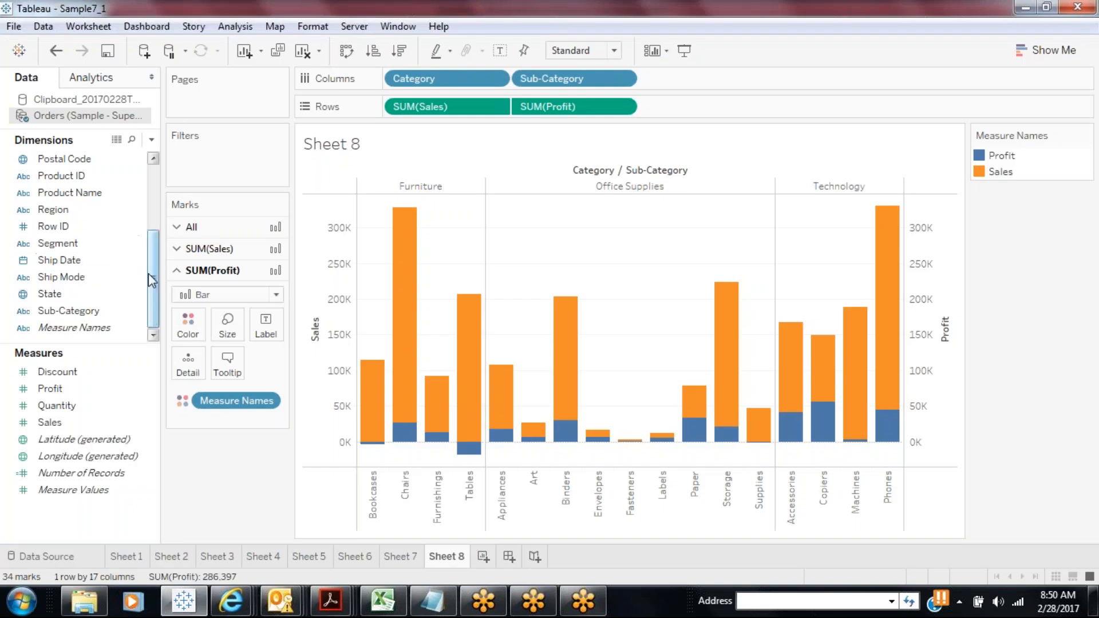
pyautogui.scroll(2, 148, 273)
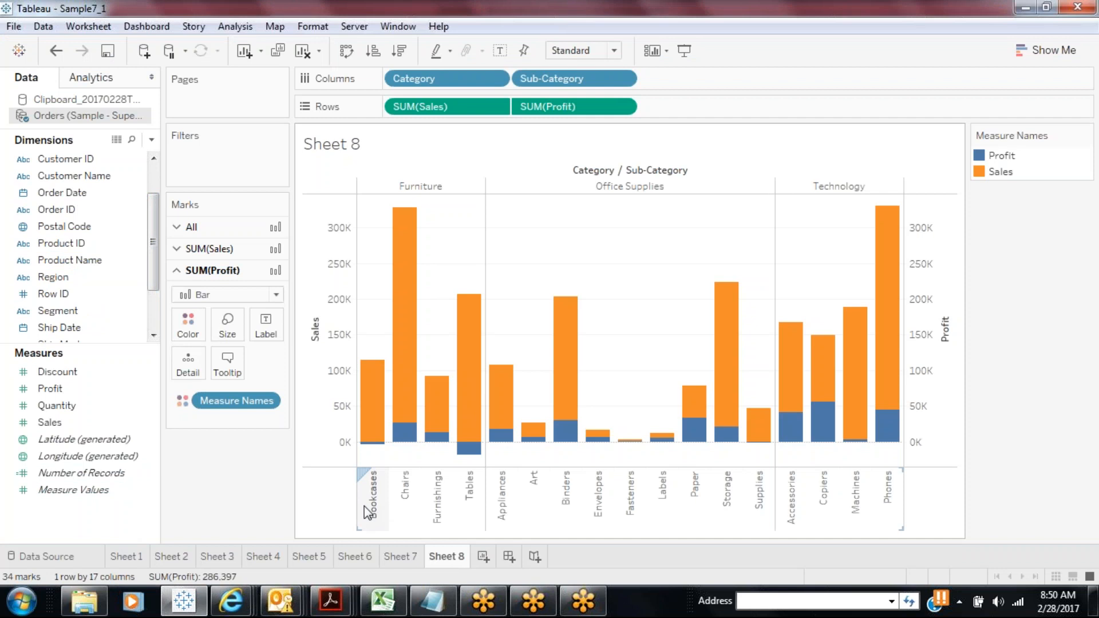
# Hide all unused fields of the Orders (Sample - Superstore) data source
pyautogui.click(151, 140)
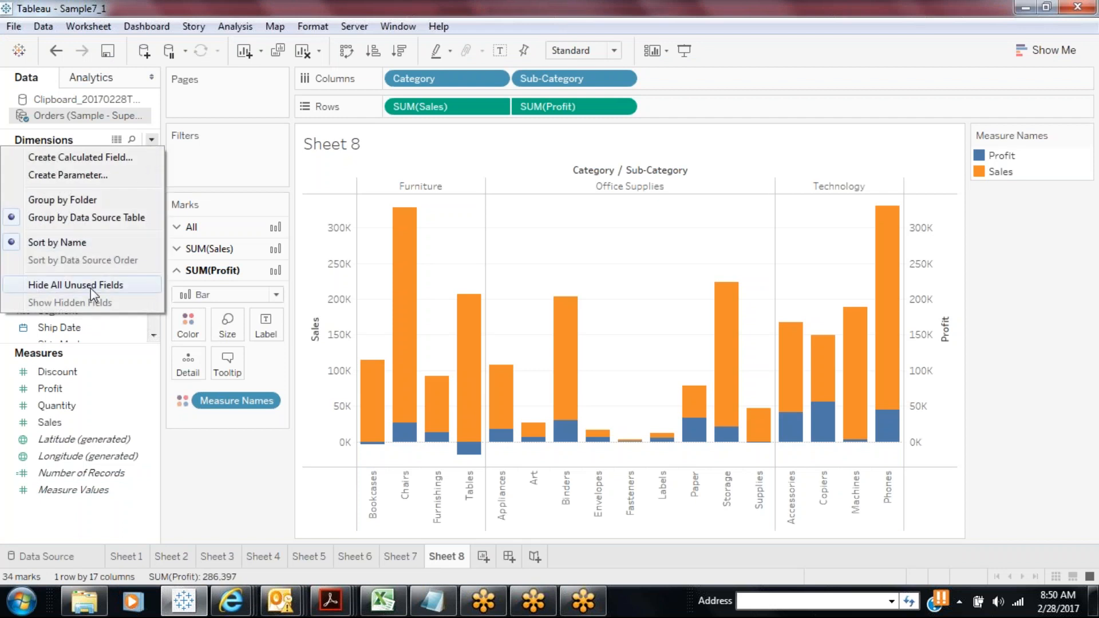
pyautogui.click(180, 451)
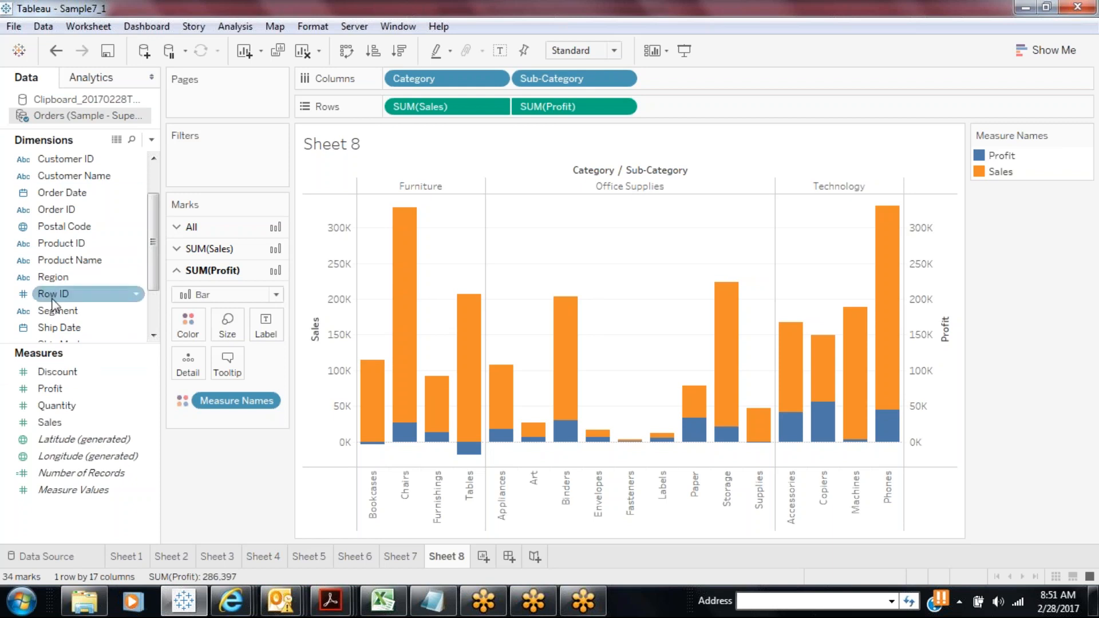
pyautogui.moveTo(50, 450)
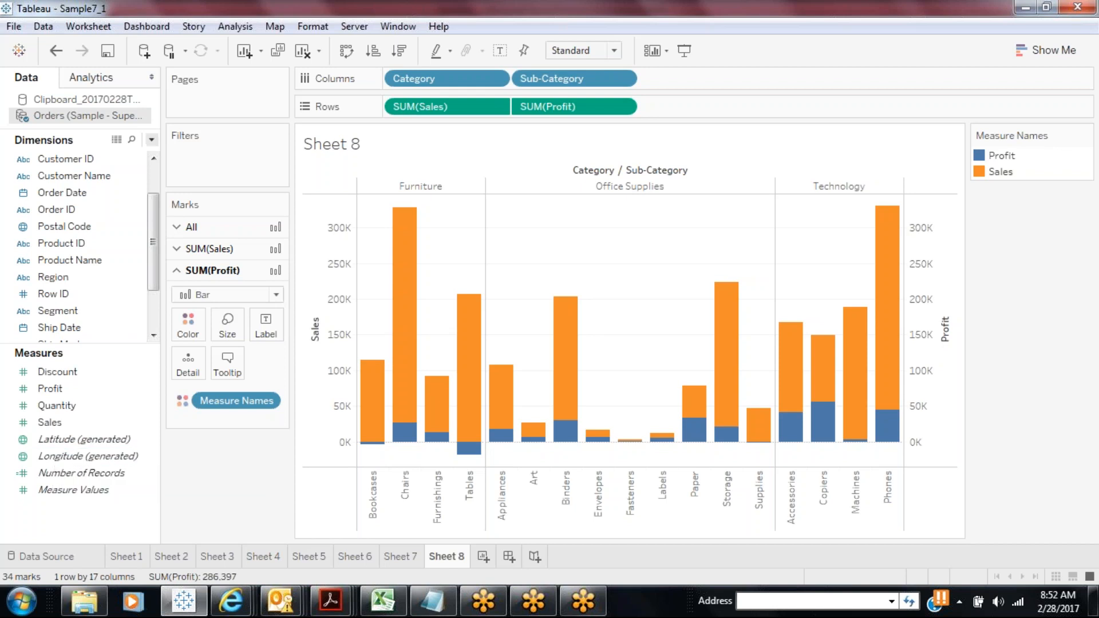
pyautogui.click(151, 140)
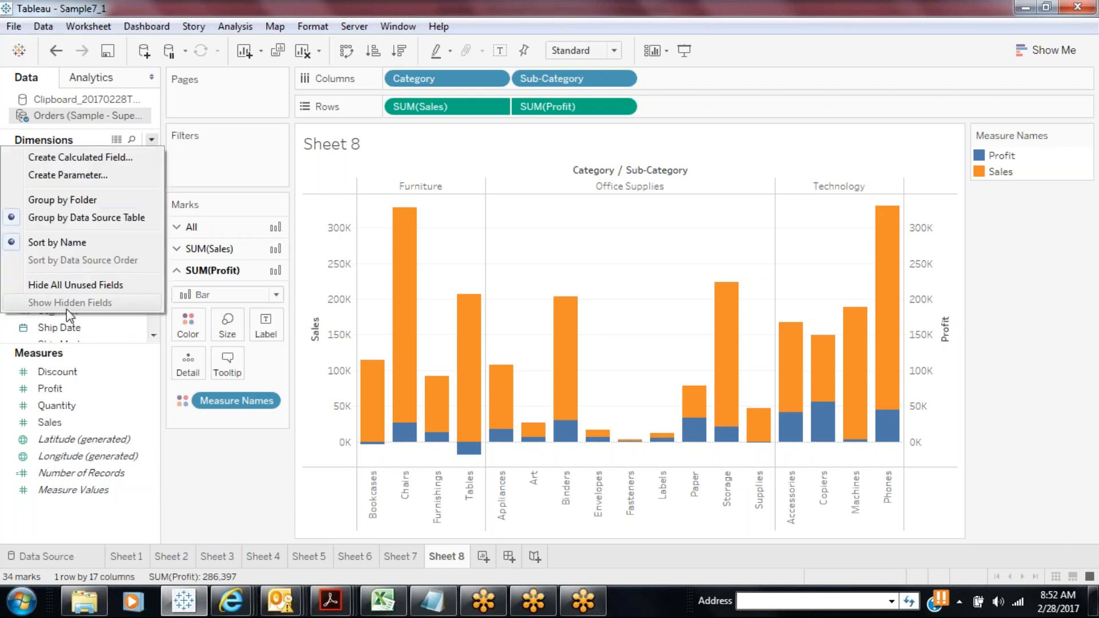
pyautogui.click(67, 288)
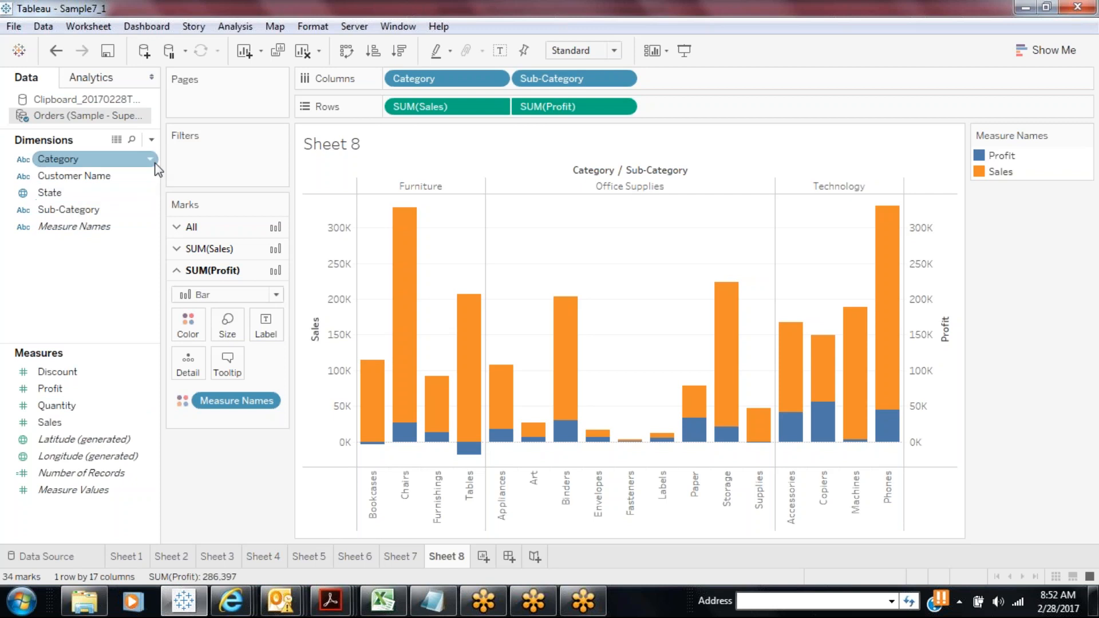
# Show the hidden fields of the Orders data source and recheck the dimension options
pyautogui.click(151, 139)
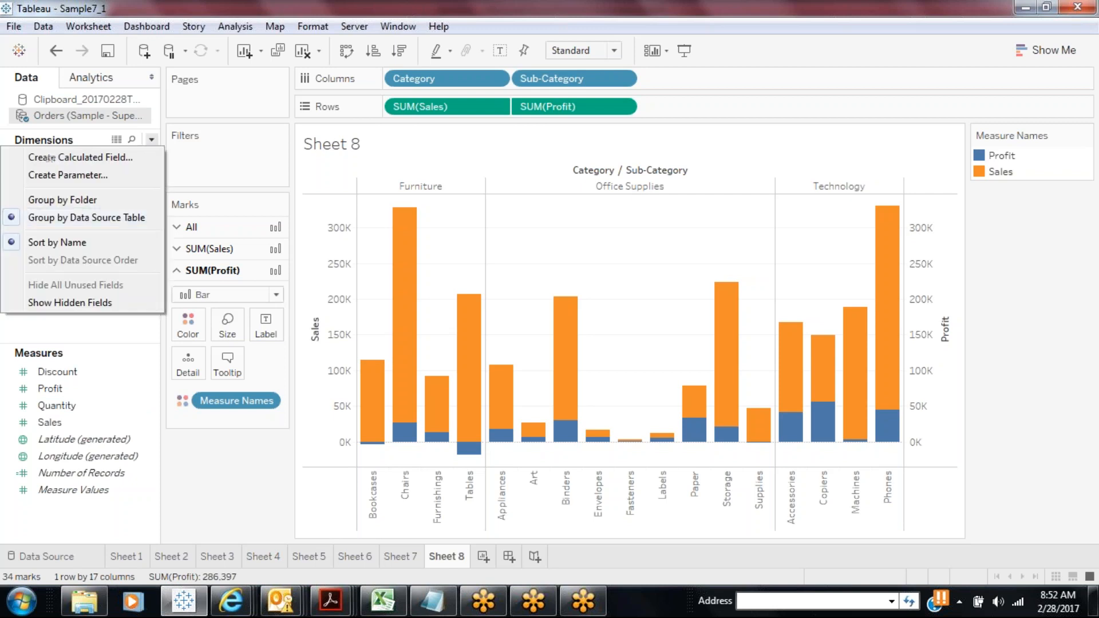
pyautogui.click(98, 304)
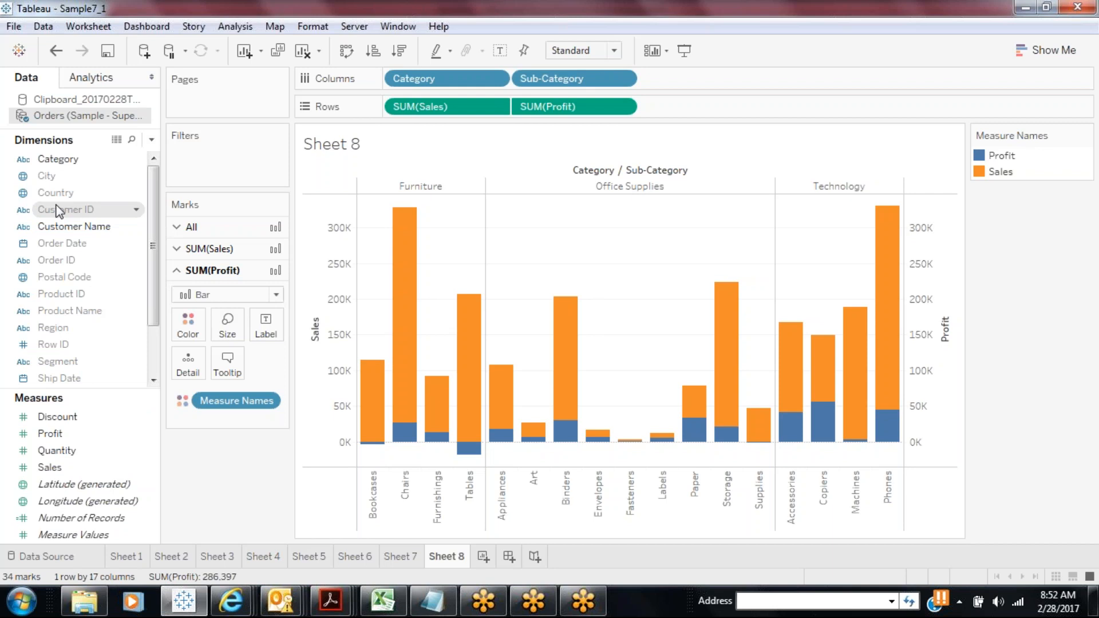
pyautogui.click(152, 140)
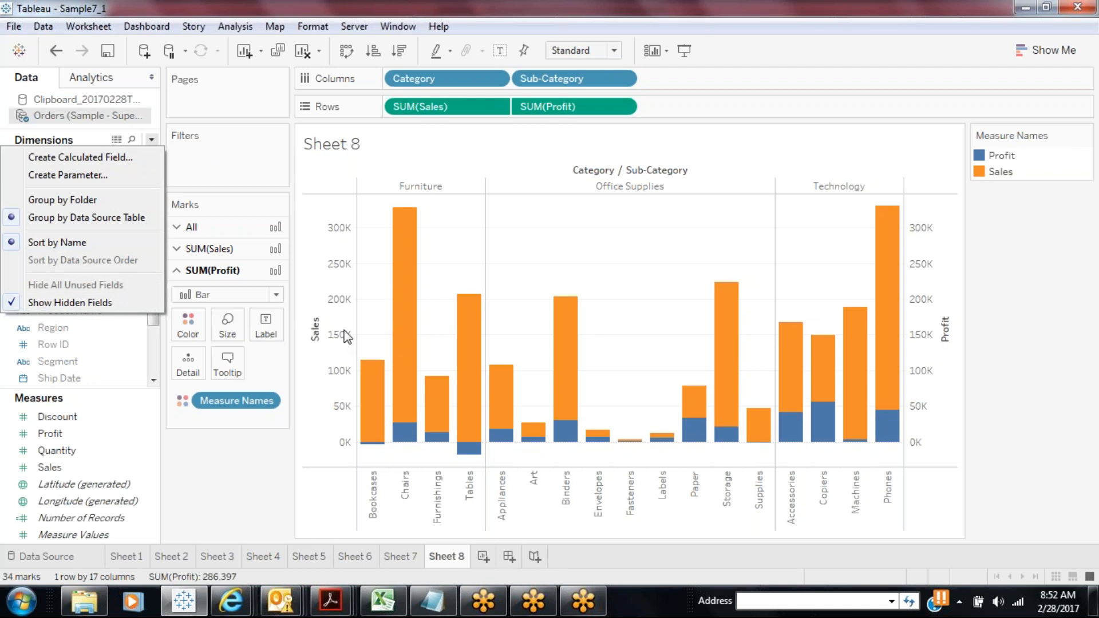
pyautogui.click(235, 449)
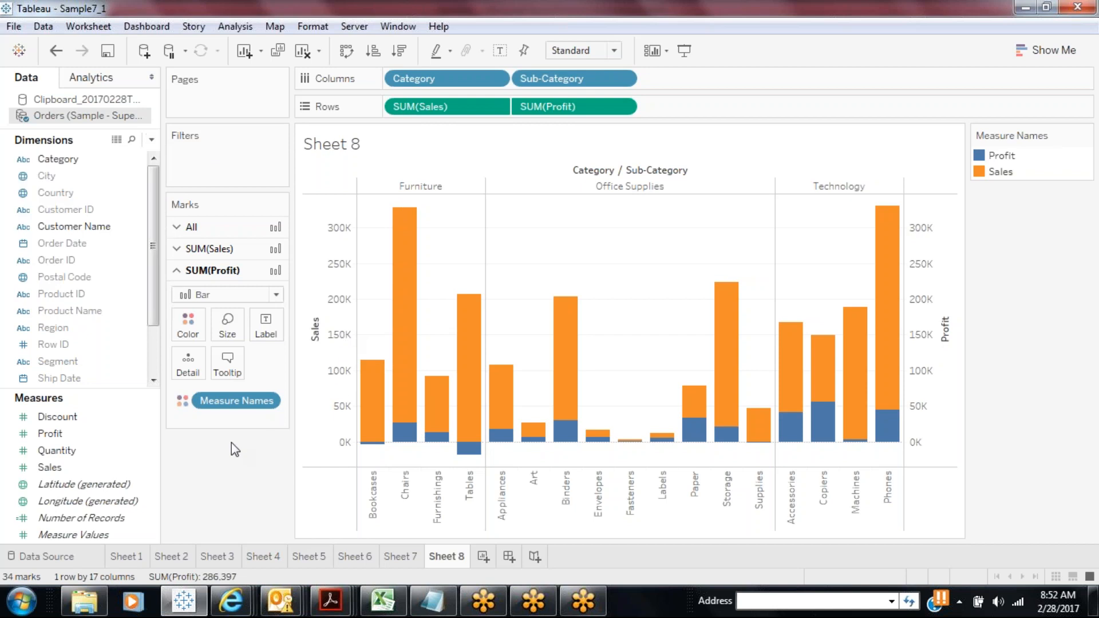
# Compare the dimensions on Sheets 1, 2 and 3, and check the hide-field options of the Clipboard data source
pyautogui.click(127, 556)
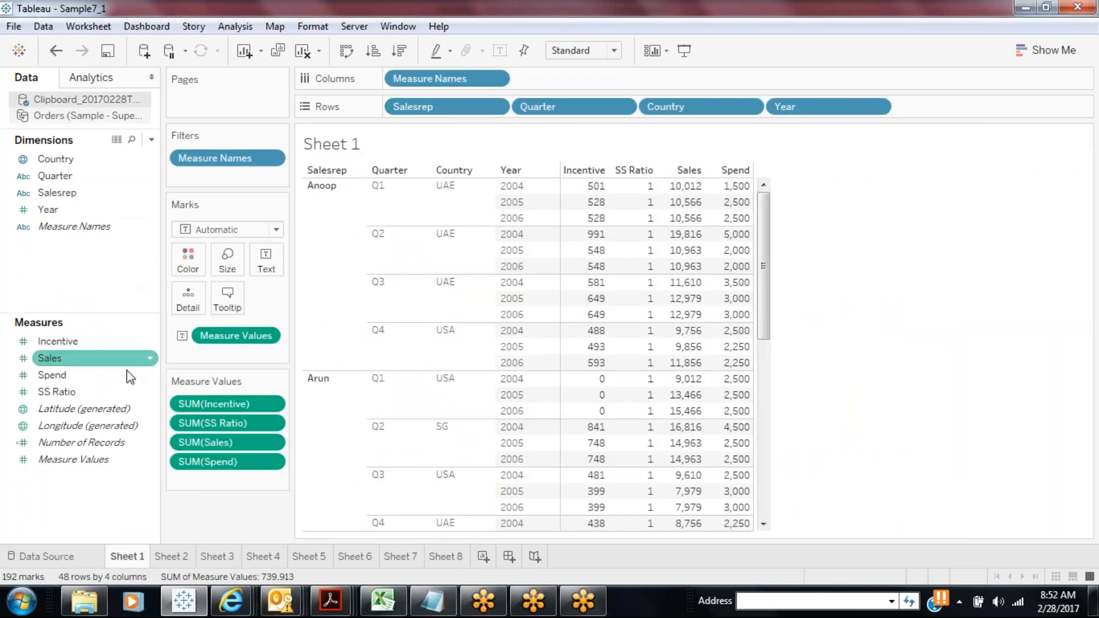
pyautogui.click(167, 557)
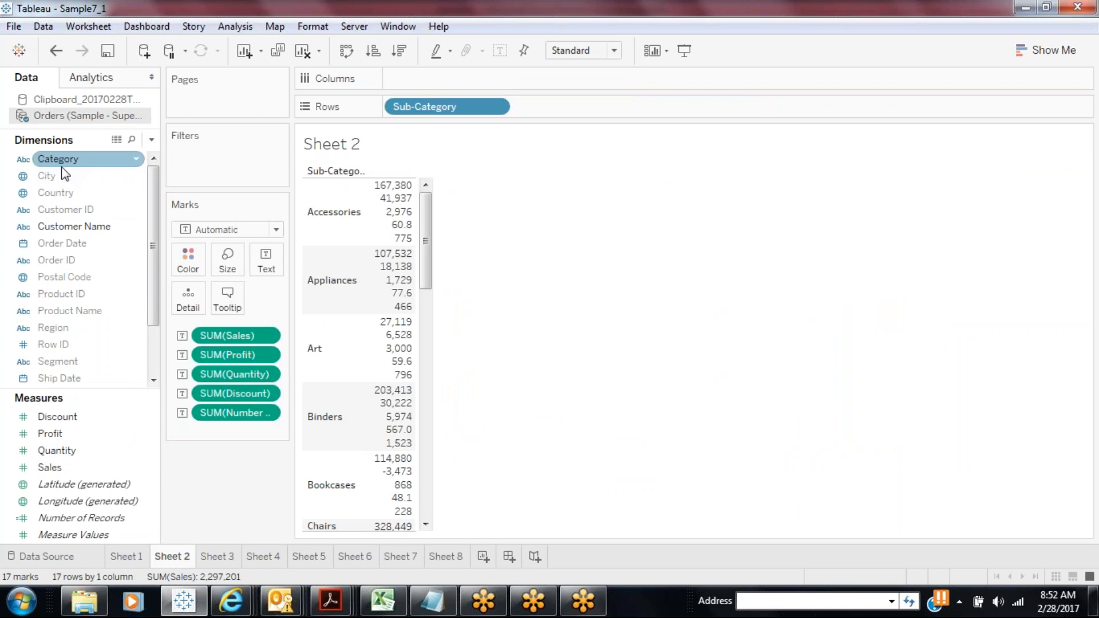
pyautogui.click(226, 560)
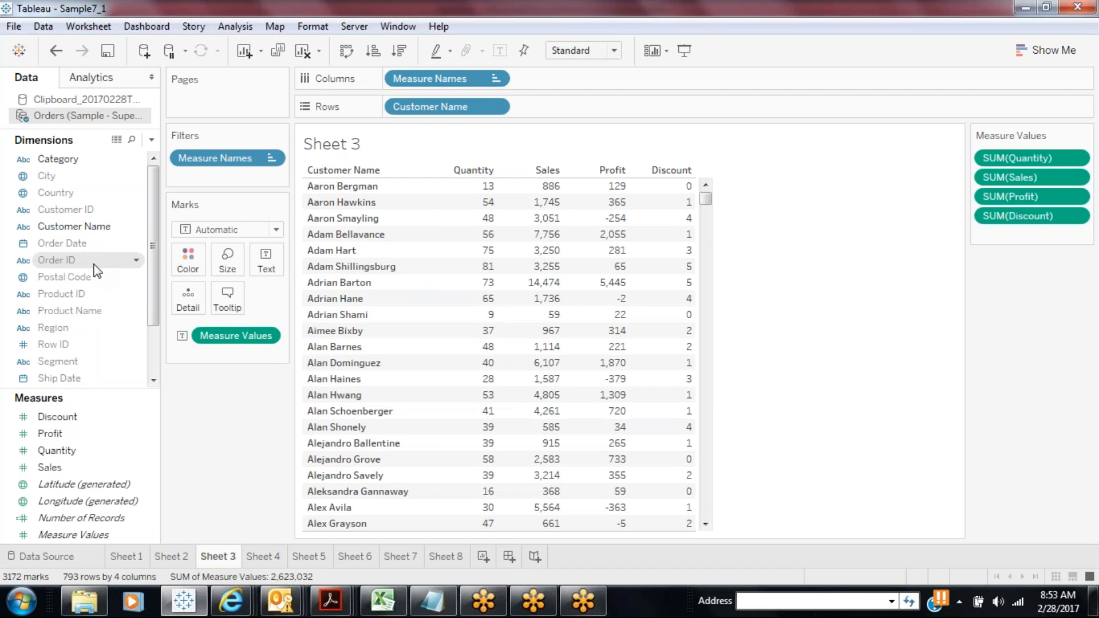
pyautogui.click(131, 563)
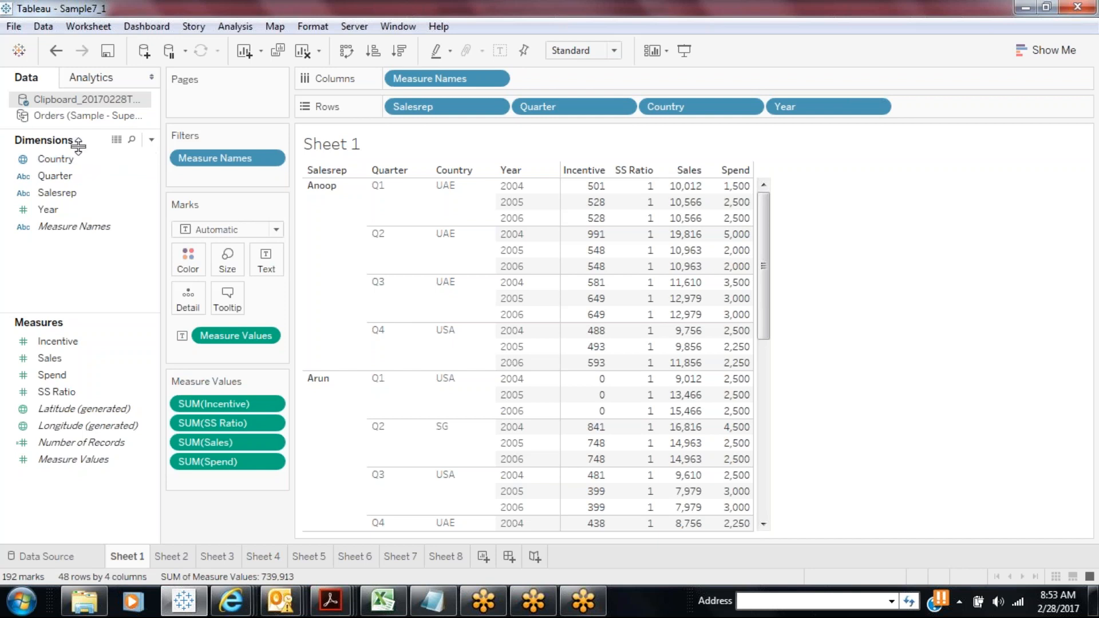
pyautogui.click(151, 140)
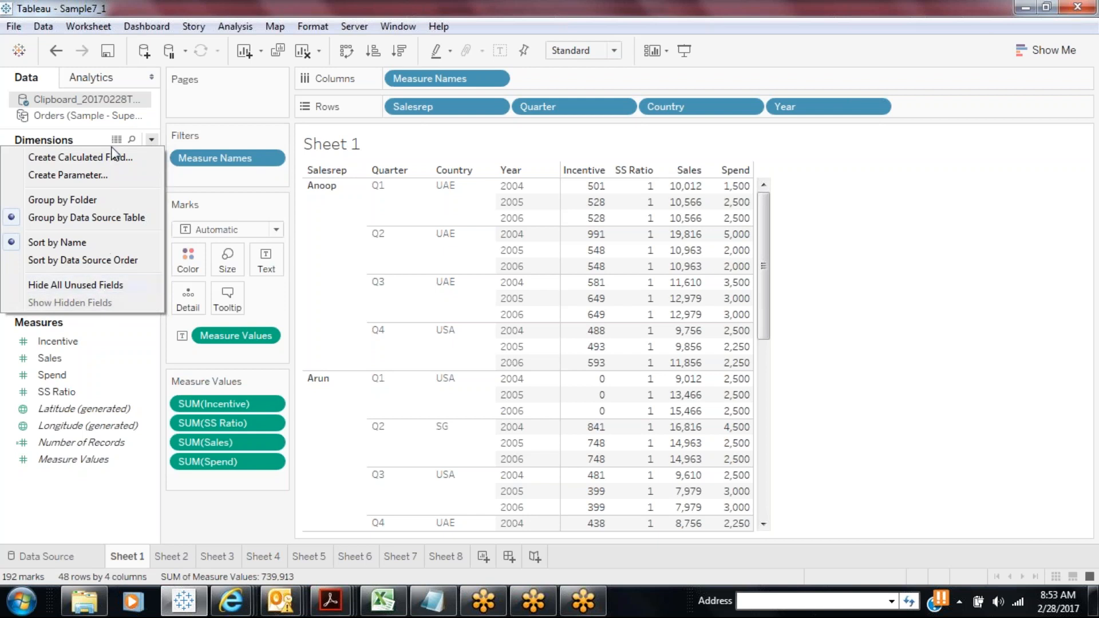
pyautogui.click(182, 557)
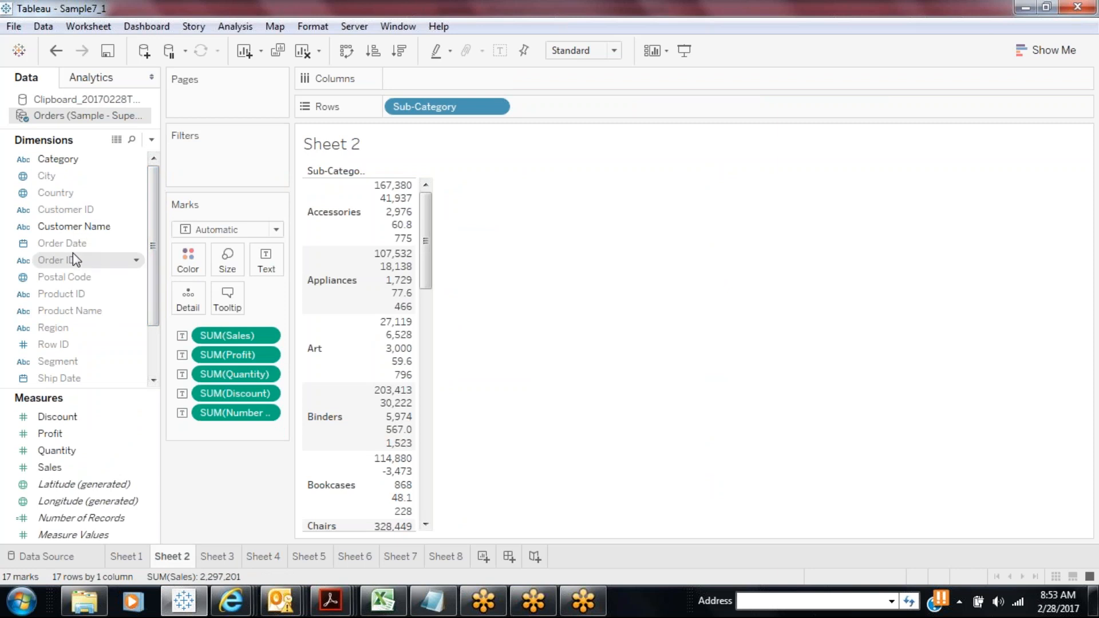
pyautogui.click(81, 228)
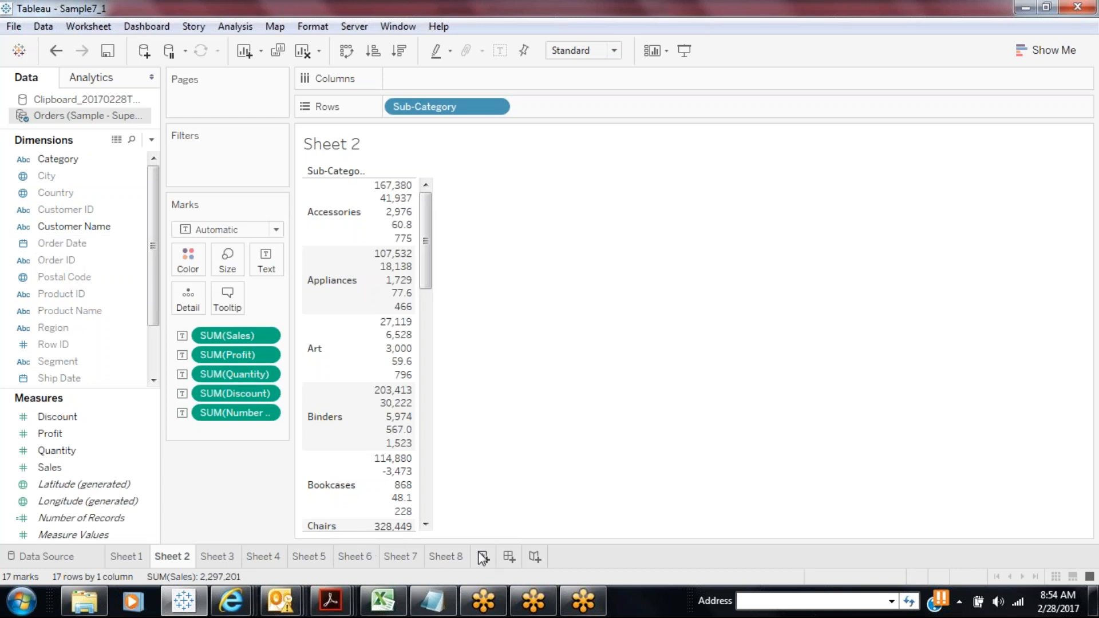
# On a new worksheet, unhide the Order Date dimension and place it on Columns
pyautogui.hotkey('ctrl', 'm')
pyautogui.click(71, 242)
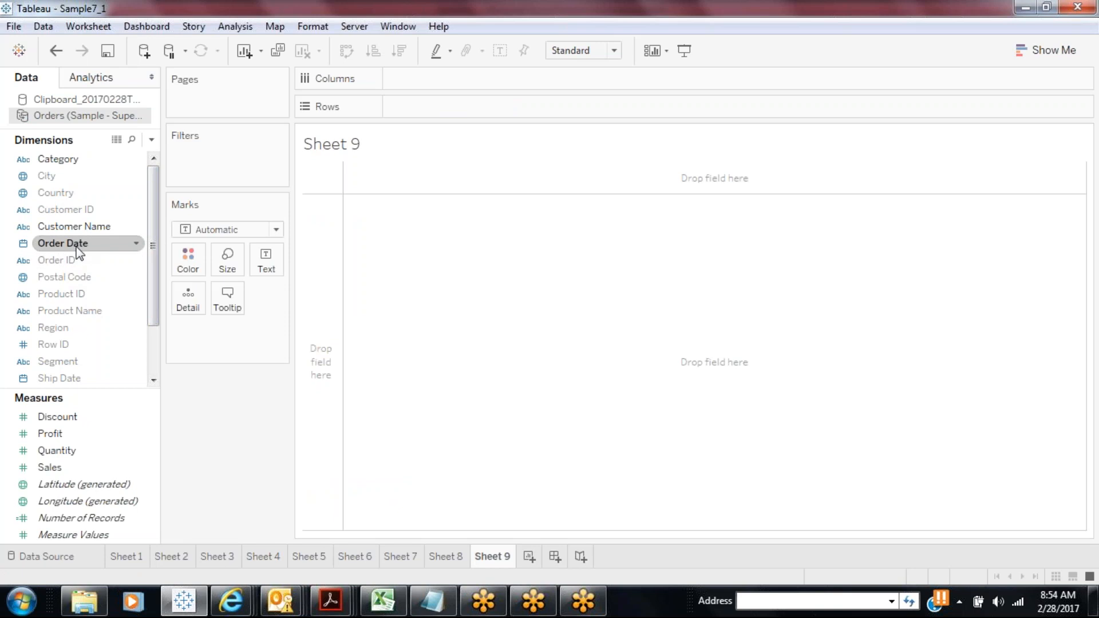
pyautogui.click(504, 108)
pyautogui.click(125, 243)
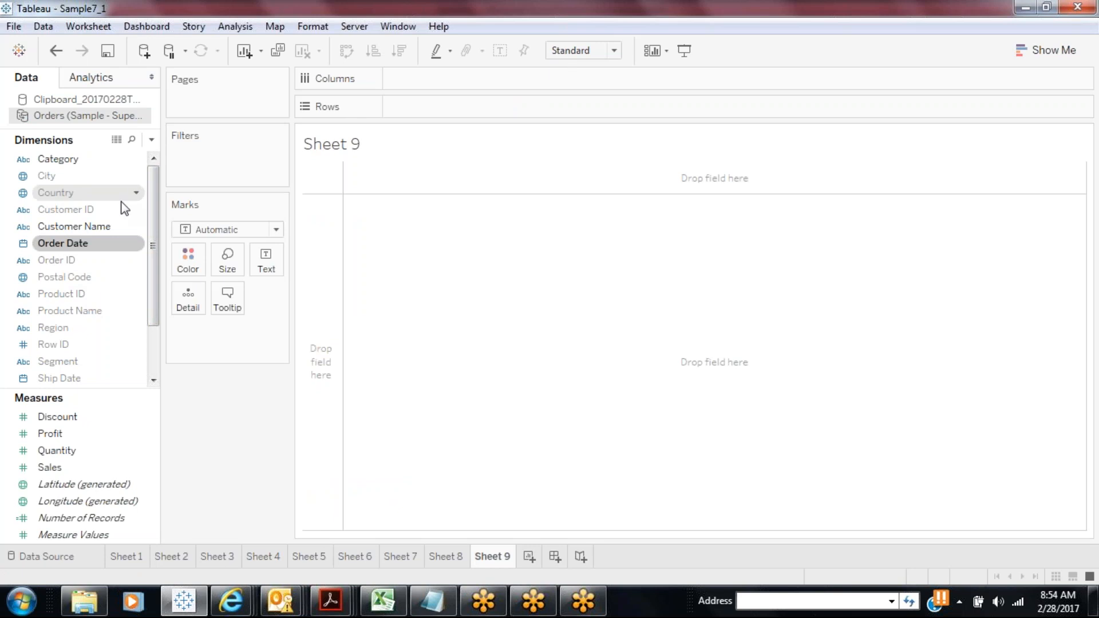
pyautogui.rightClick(73, 241)
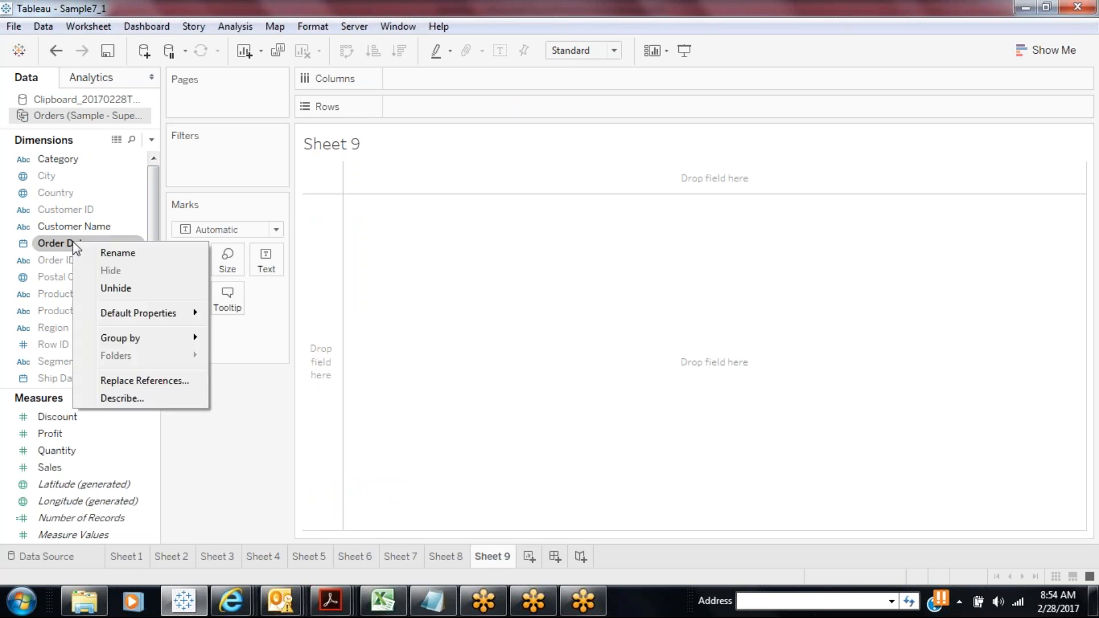
pyautogui.click(126, 289)
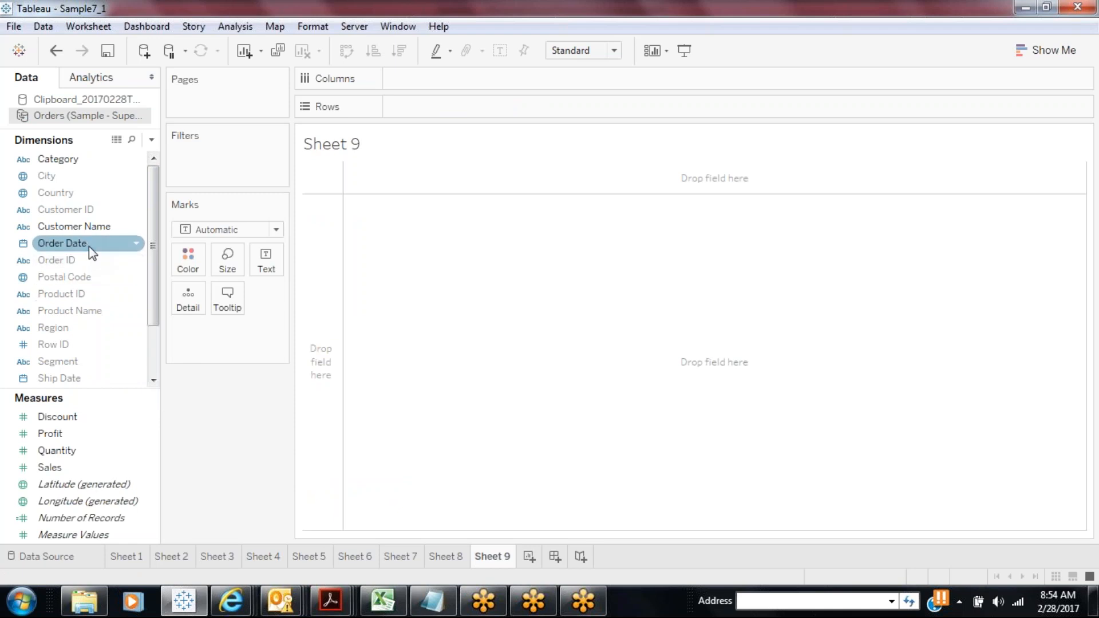
pyautogui.moveTo(88, 246); pyautogui.dragTo(473, 79)
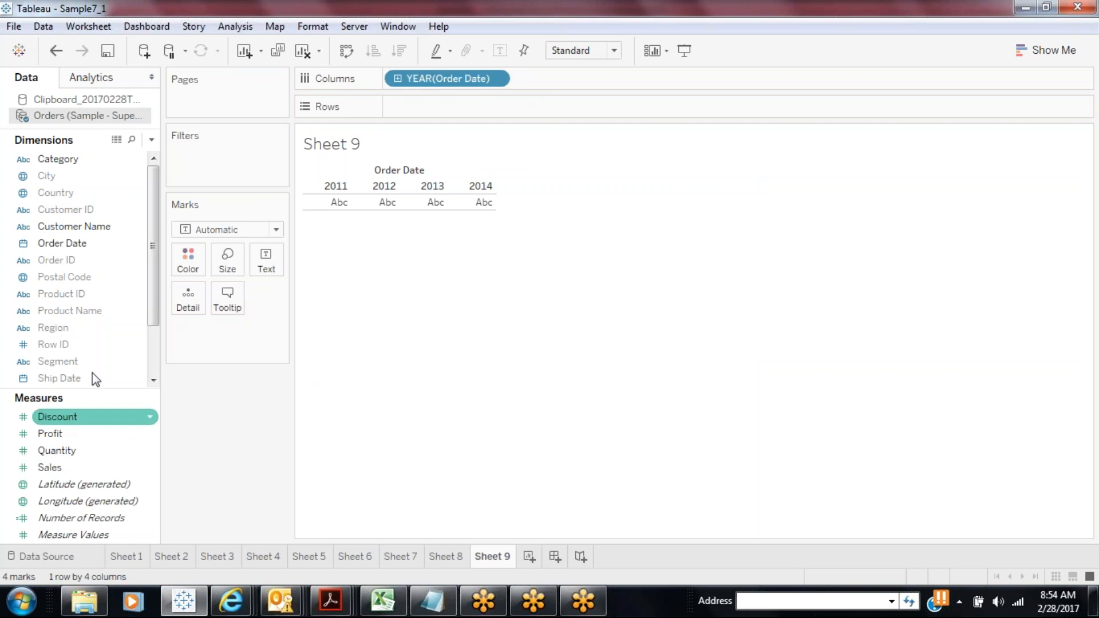
# Unhide the Region dimension and place it on Rows of Sheet 9
pyautogui.rightClick(70, 332)
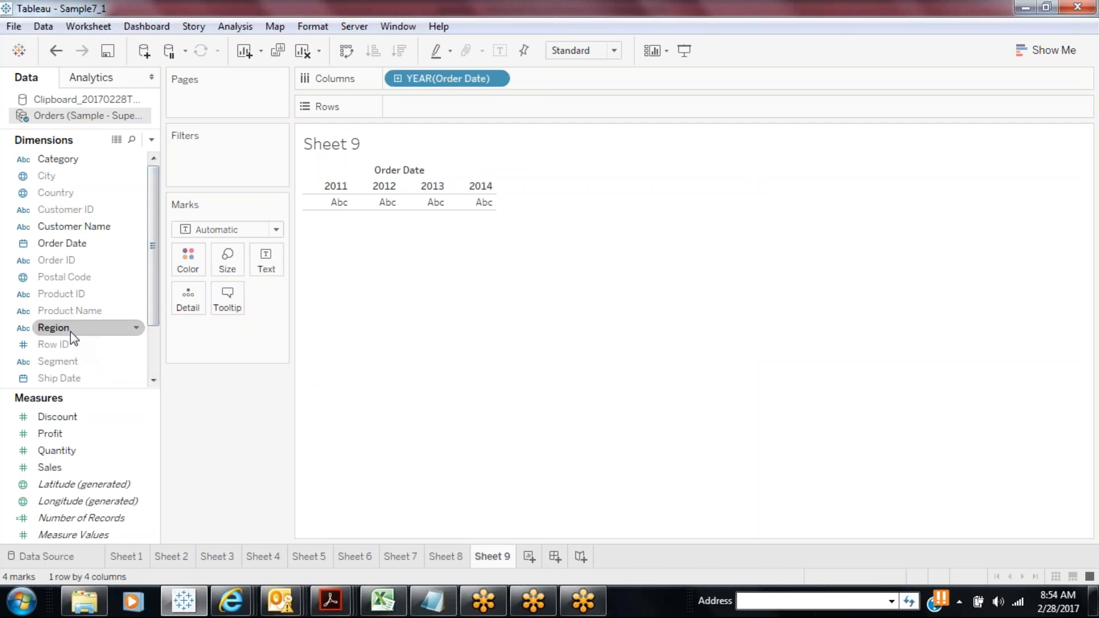
pyautogui.press('Escape')
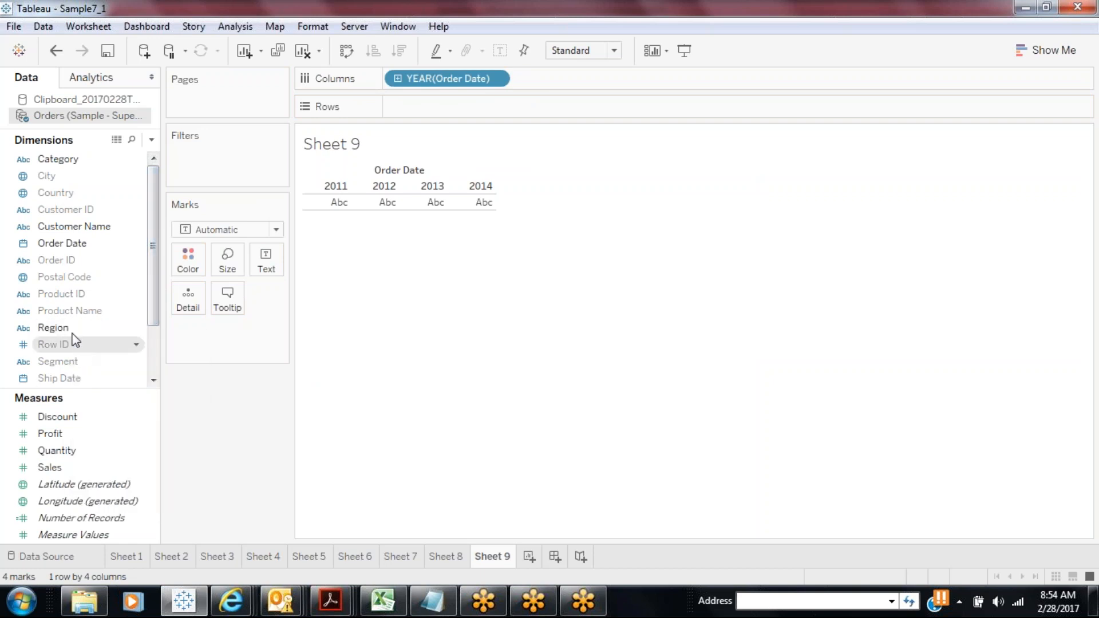
pyautogui.moveTo(74, 328); pyautogui.dragTo(445, 107)
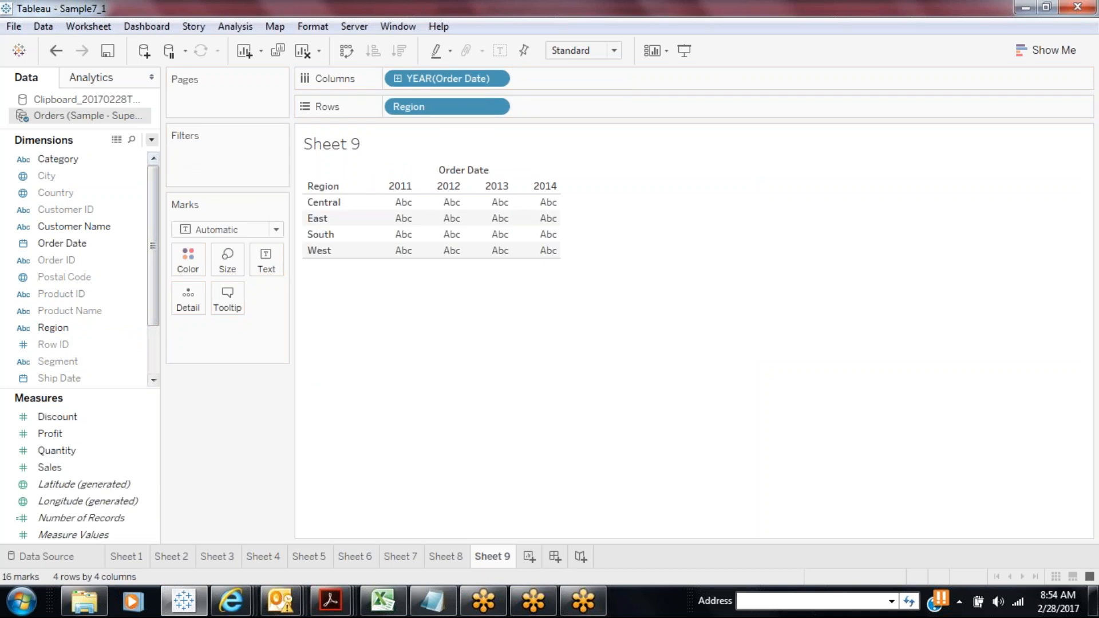
# Extract all rows of the Orders (Sample - Superstore) data source again, without filters or aggregation
pyautogui.click(152, 139)
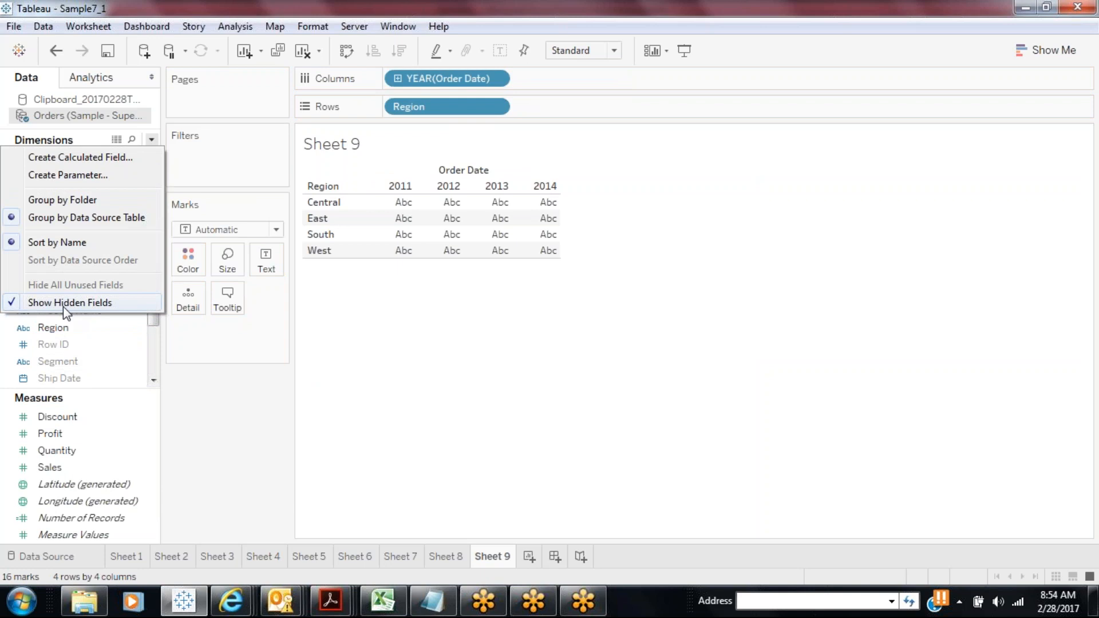
pyautogui.click(216, 423)
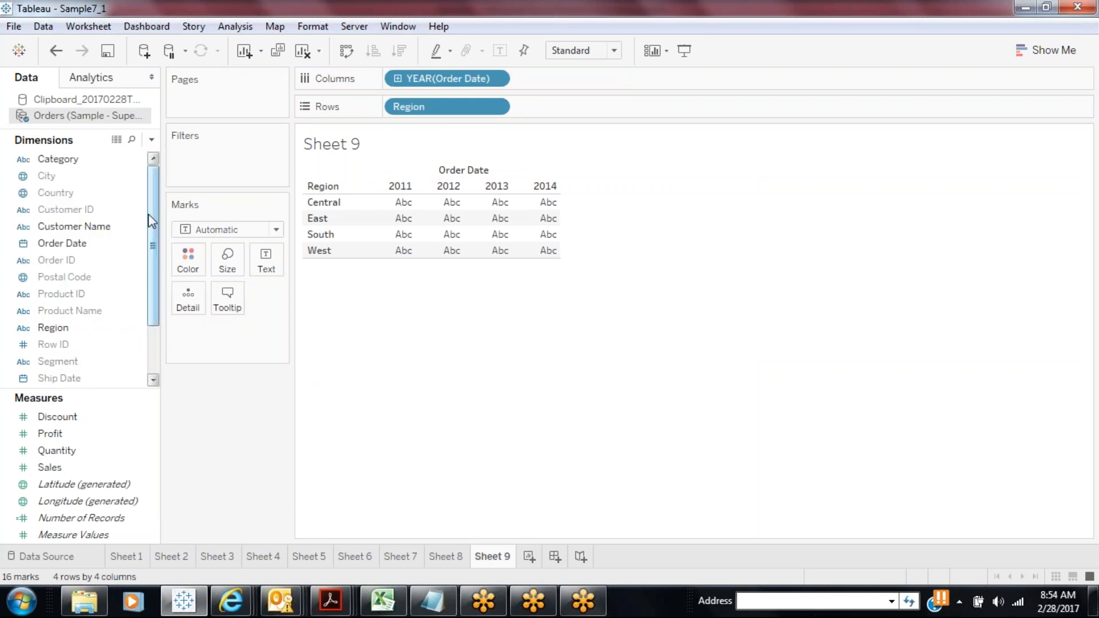
pyautogui.rightClick(87, 114)
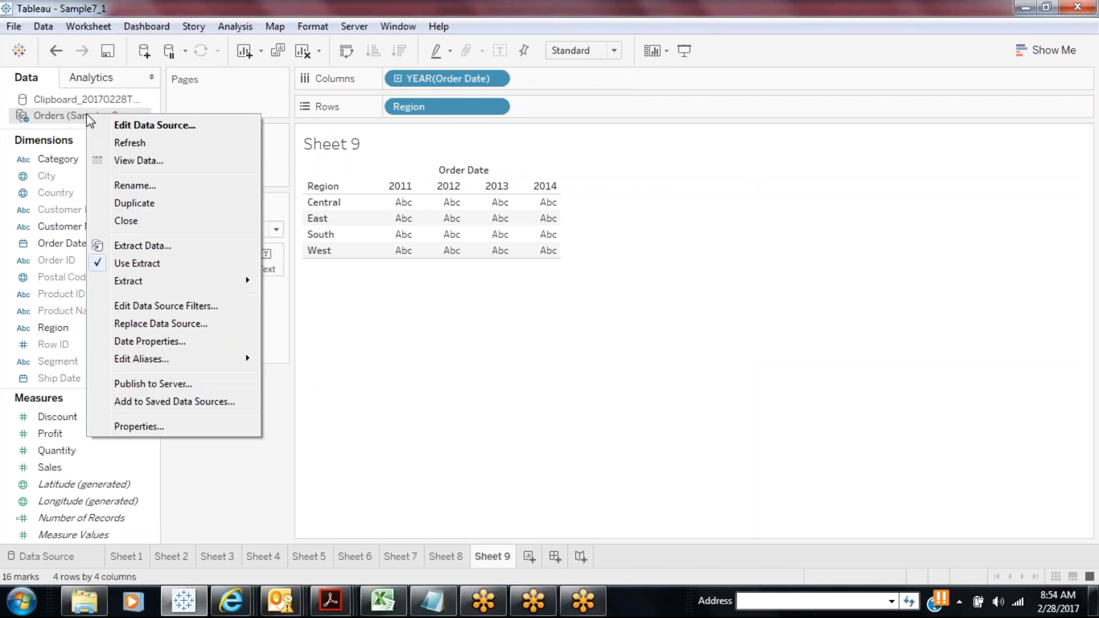
pyautogui.click(125, 247)
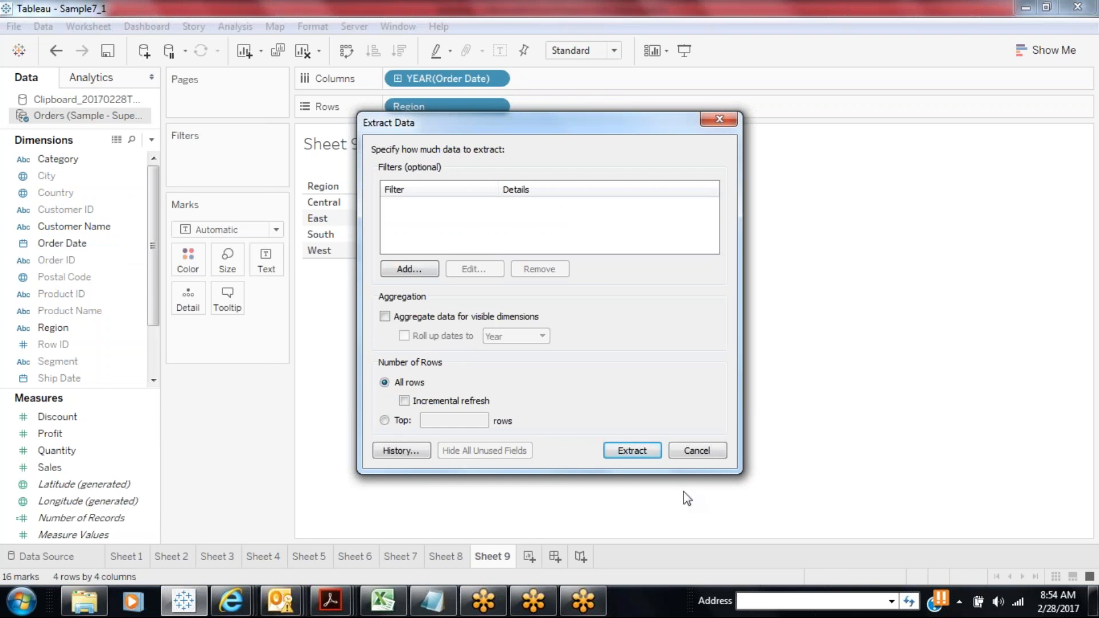
pyautogui.click(642, 454)
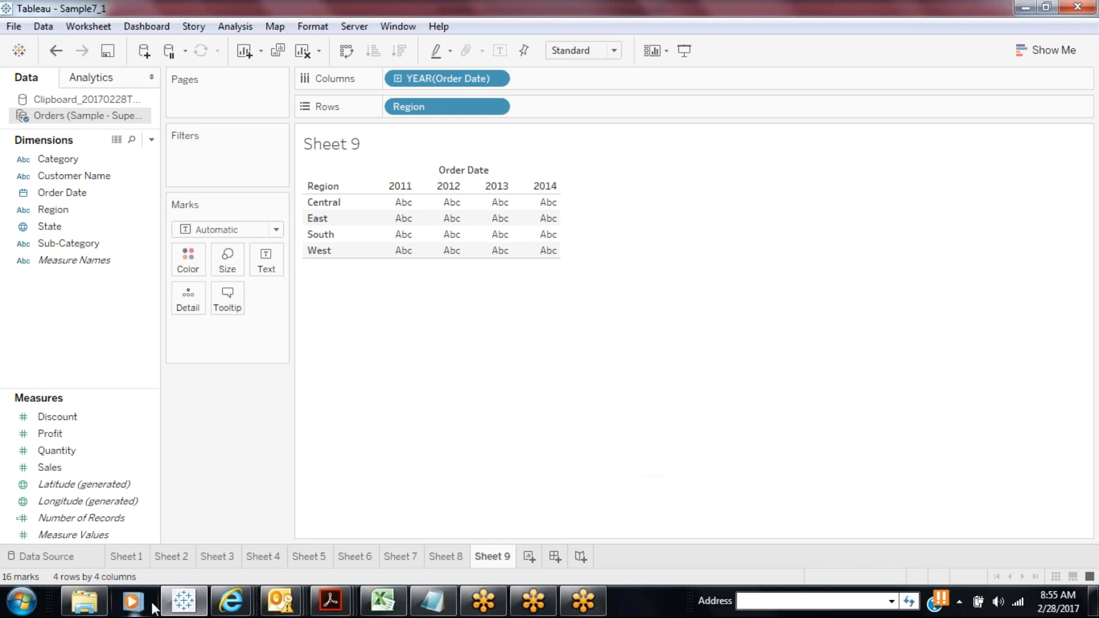
# Switch to Windows Explorer and refresh the D:\Tableau\8AM folder to check the size and date of the Orders extract
pyautogui.click(106, 608)
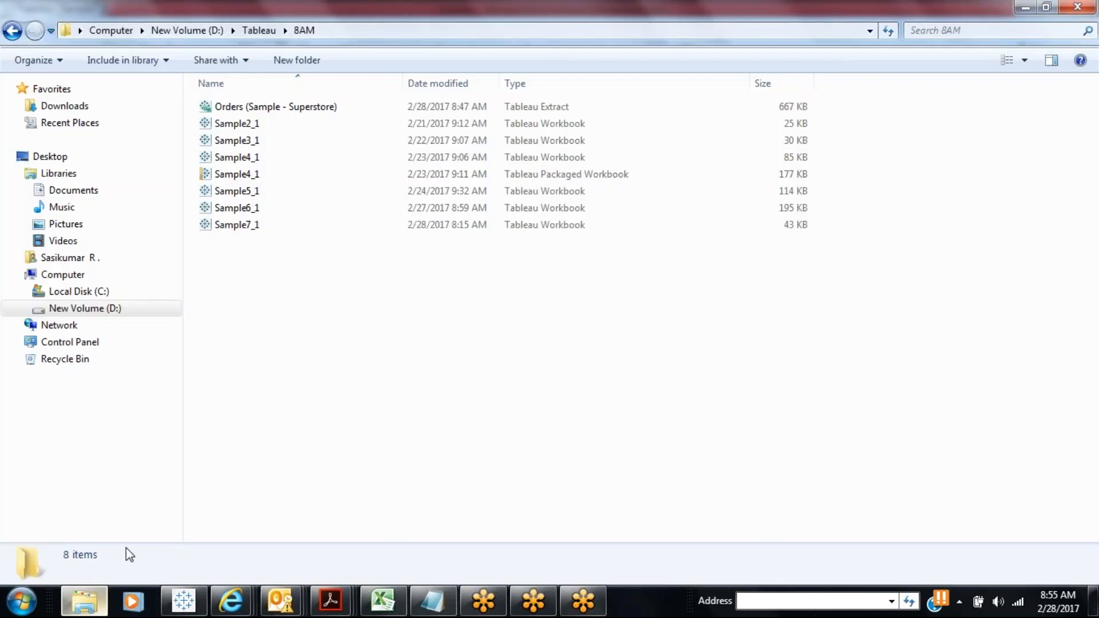
pyautogui.rightClick(314, 407)
pyautogui.click(368, 224)
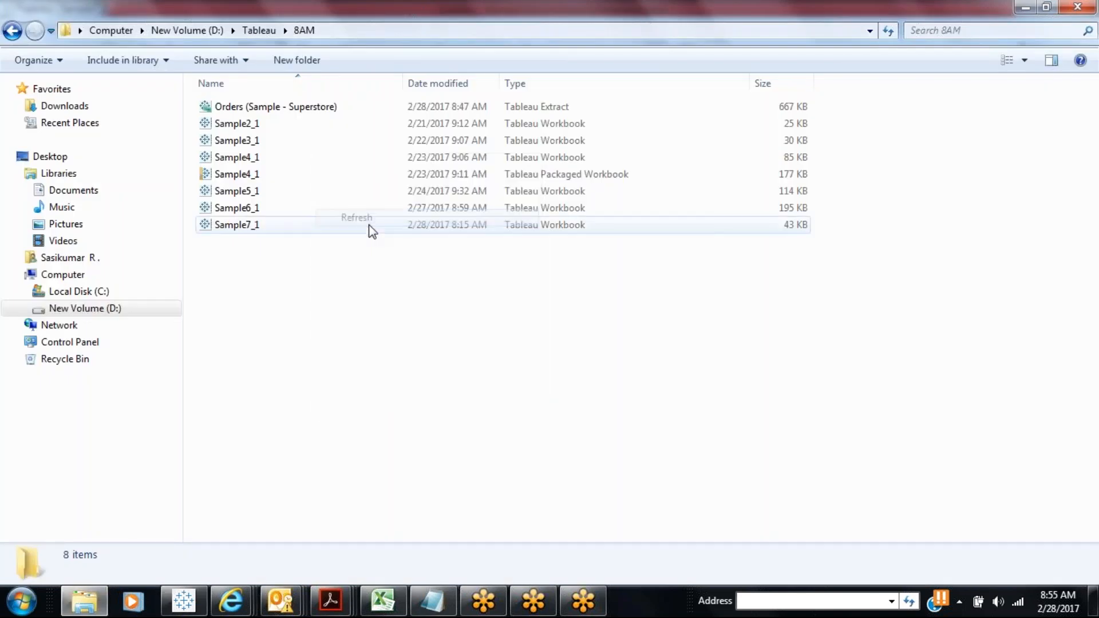
pyautogui.rightClick(311, 334)
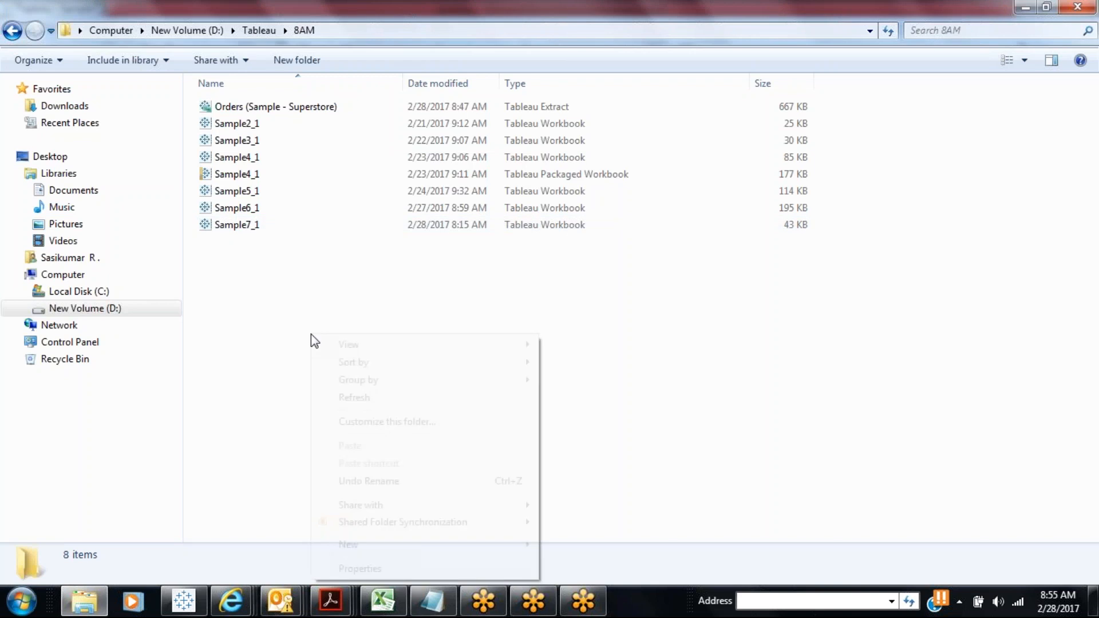
pyautogui.click(353, 399)
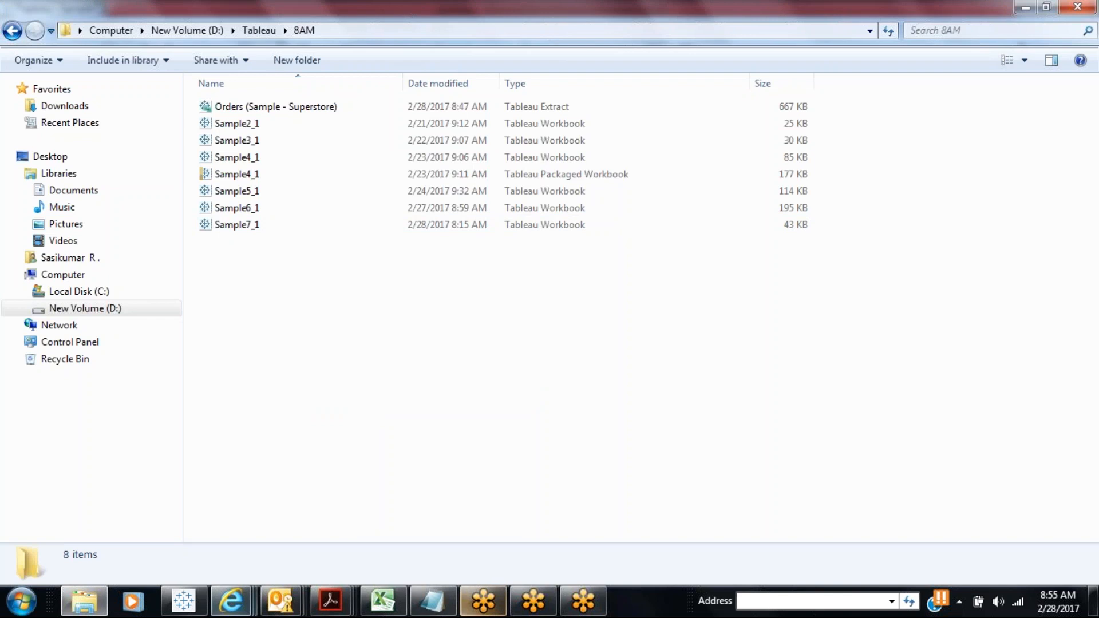
# Switch to Tableau and review the connection properties and data source page of Orders (Sample - Superstore)
pyautogui.click(203, 609)
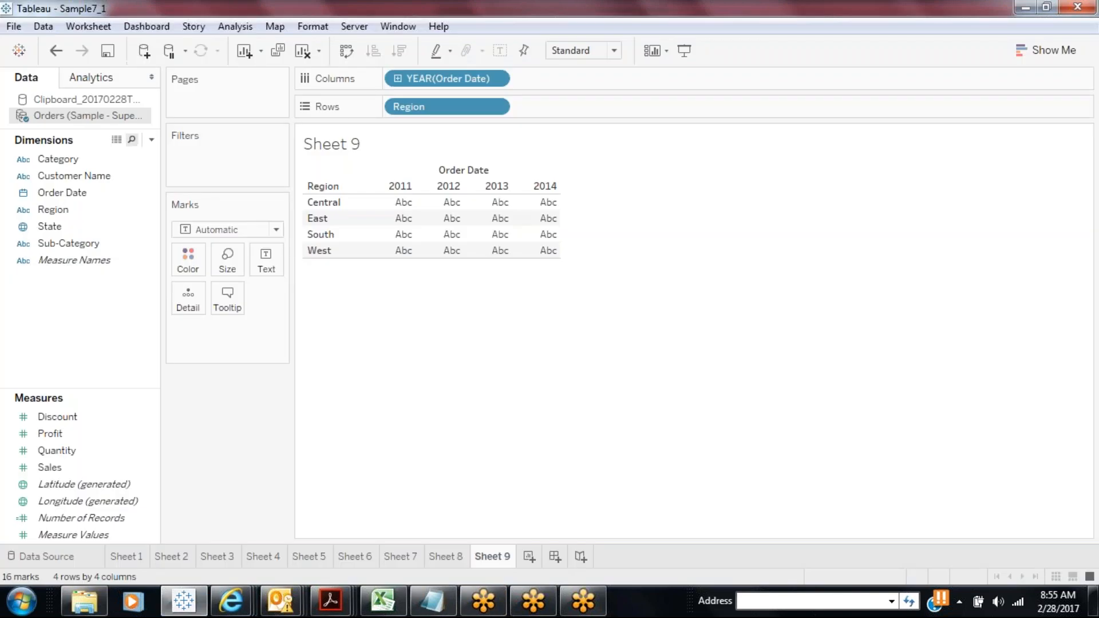
pyautogui.rightClick(78, 116)
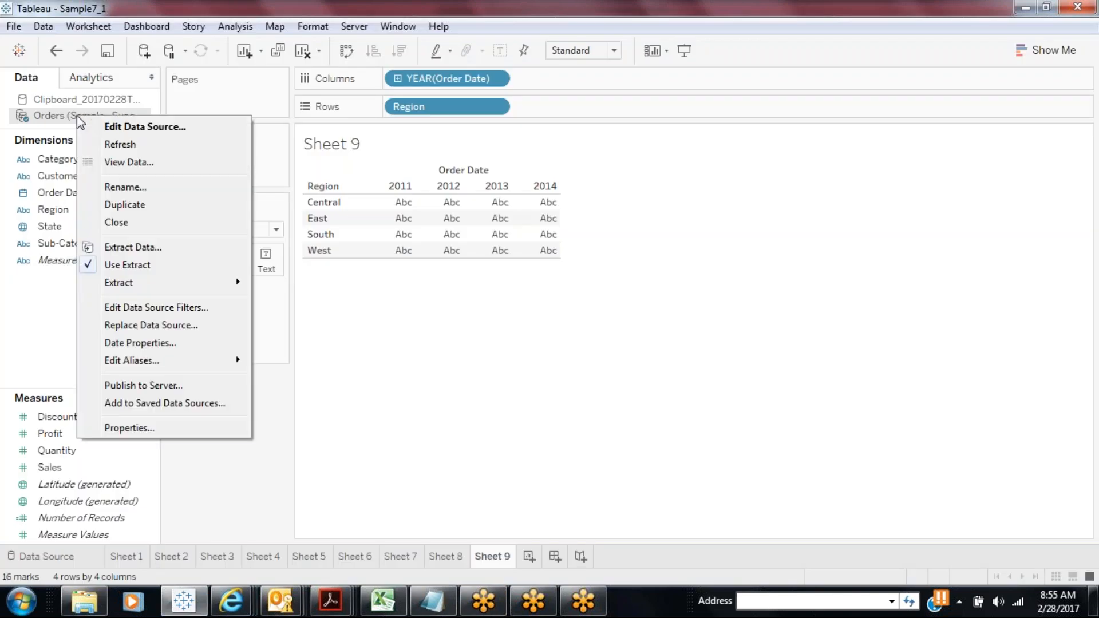
pyautogui.click(141, 435)
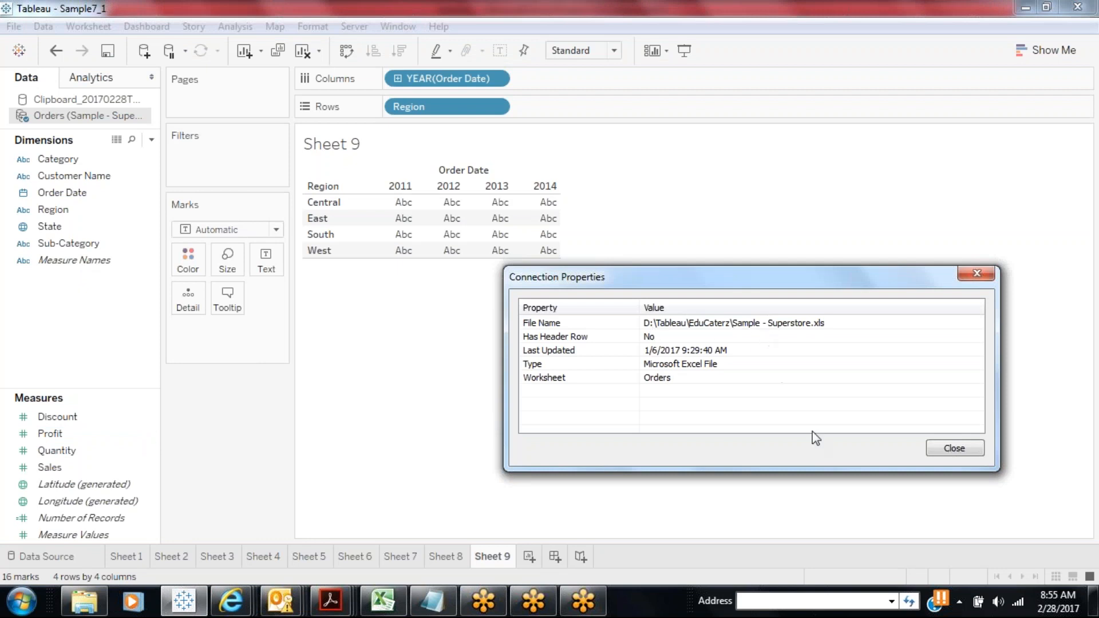
pyautogui.click(932, 445)
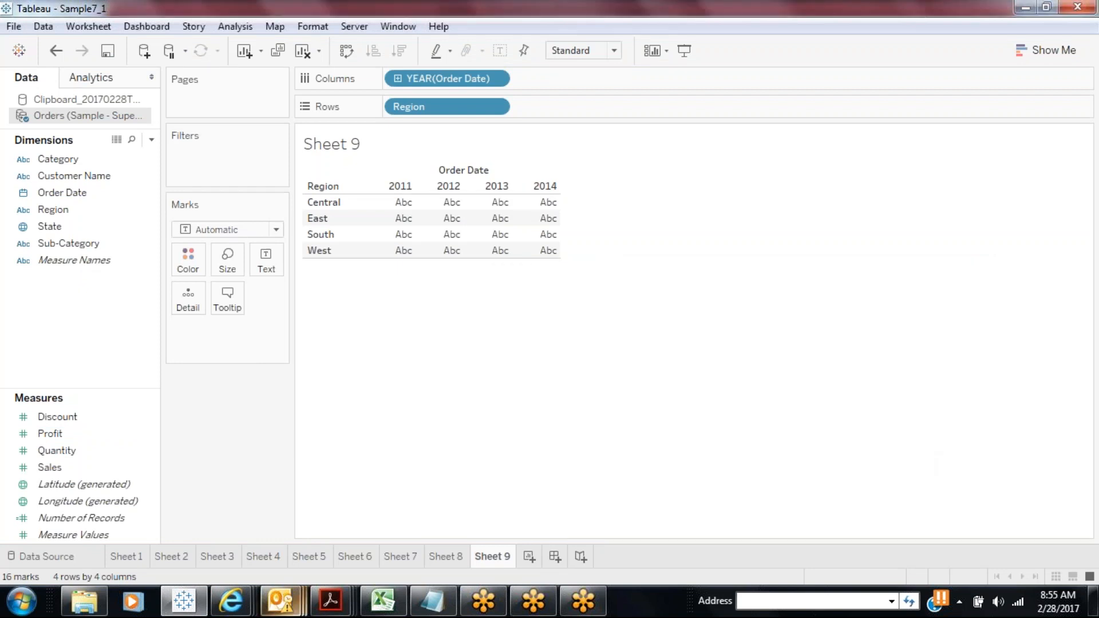
pyautogui.click(64, 556)
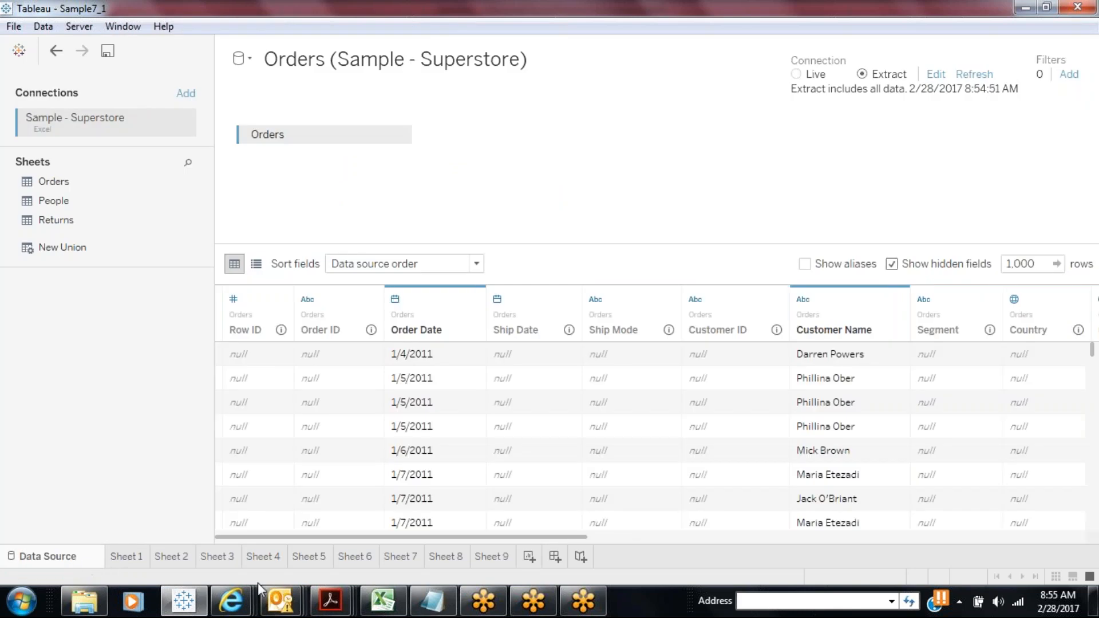
# From Sheet 2, view the connection properties of the Orders (Sample - Superstore) data source again and close them
pyautogui.click(167, 555)
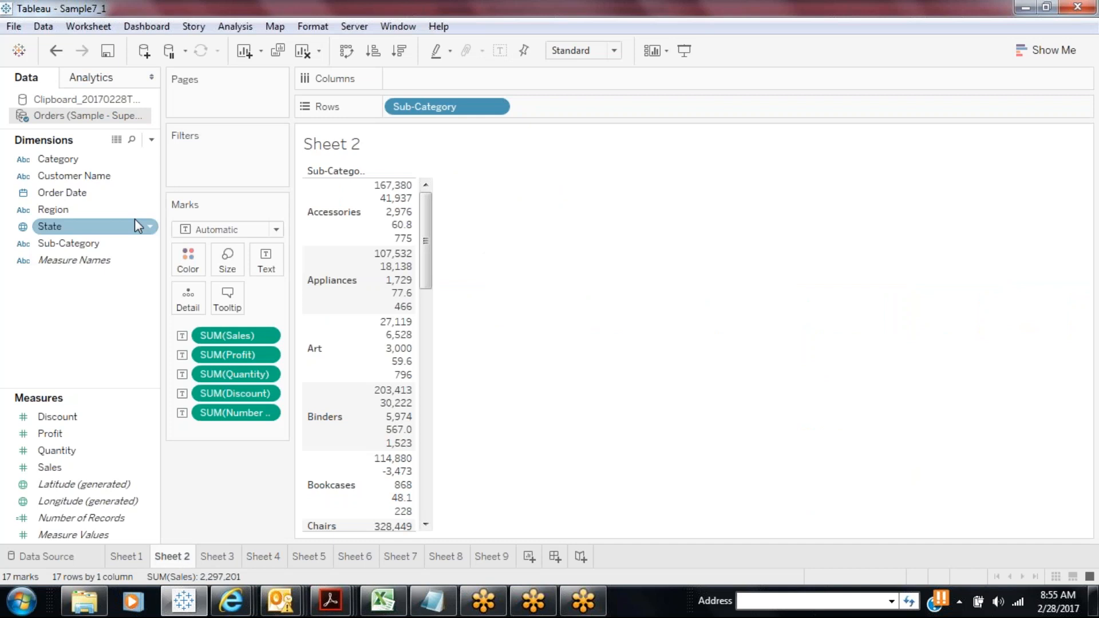
pyautogui.rightClick(80, 120)
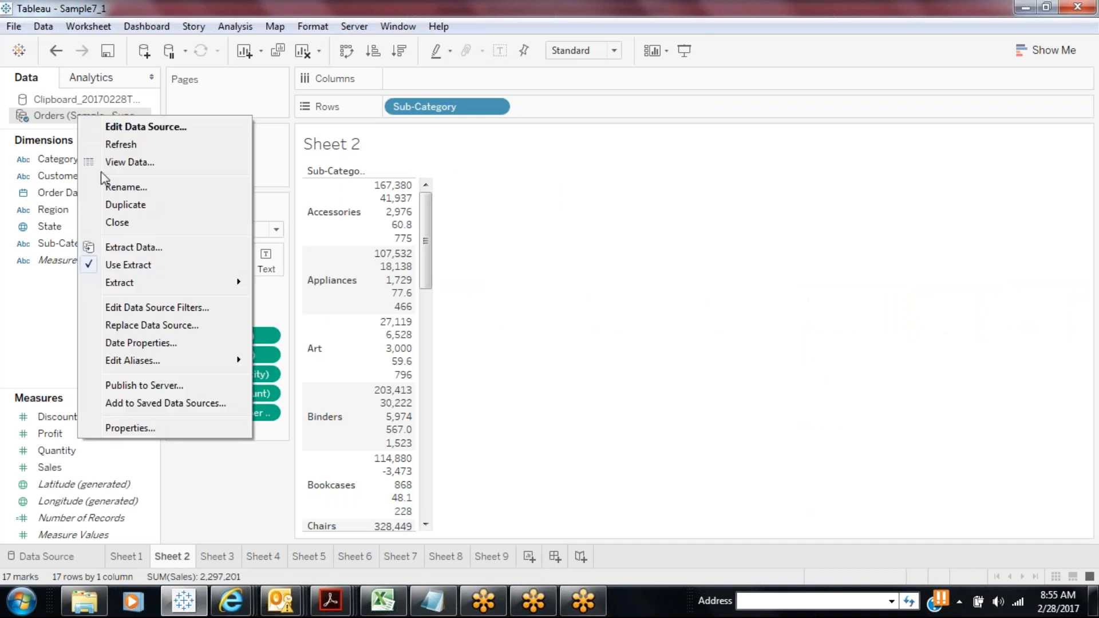
pyautogui.click(151, 428)
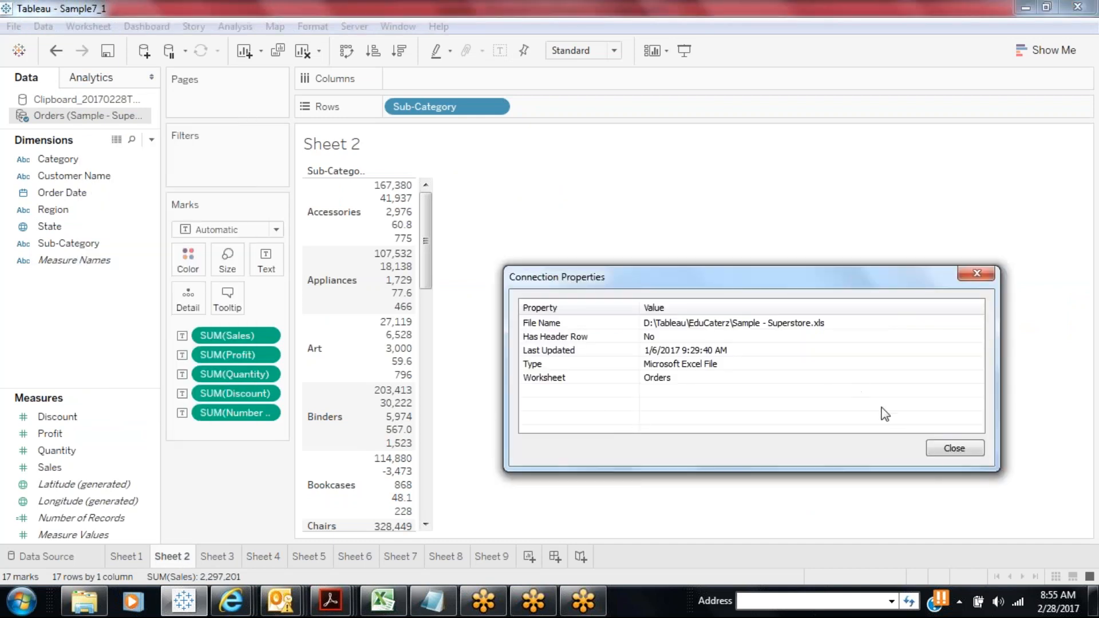
pyautogui.click(954, 449)
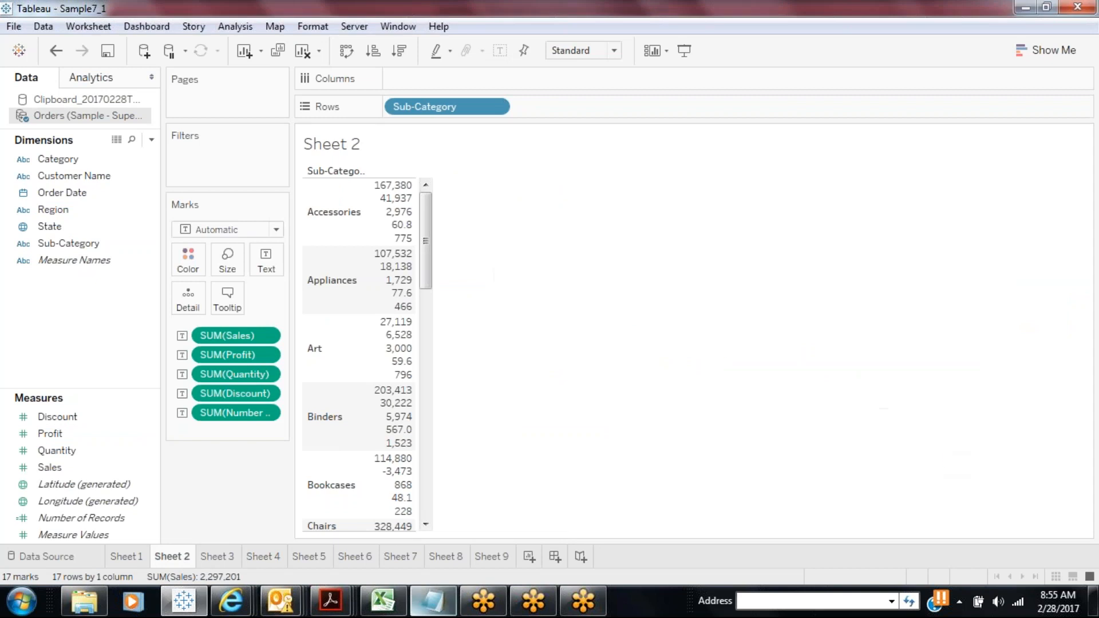
# Switch to Windows Explorer and refresh the 8AM folder to recheck the Orders extract file
pyautogui.click(80, 602)
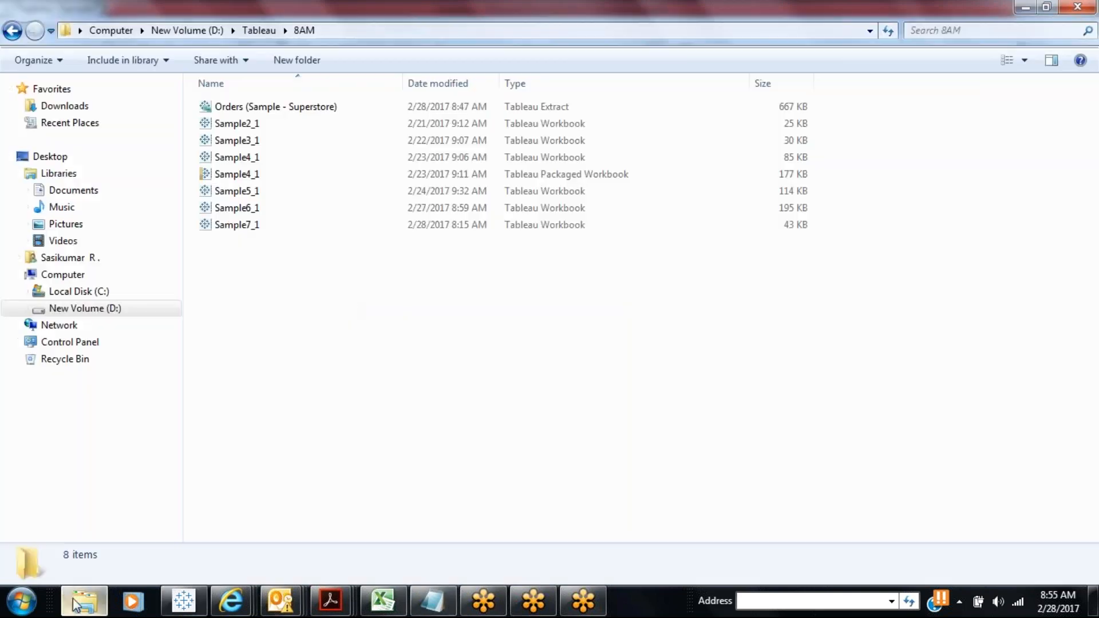
pyautogui.rightClick(335, 422)
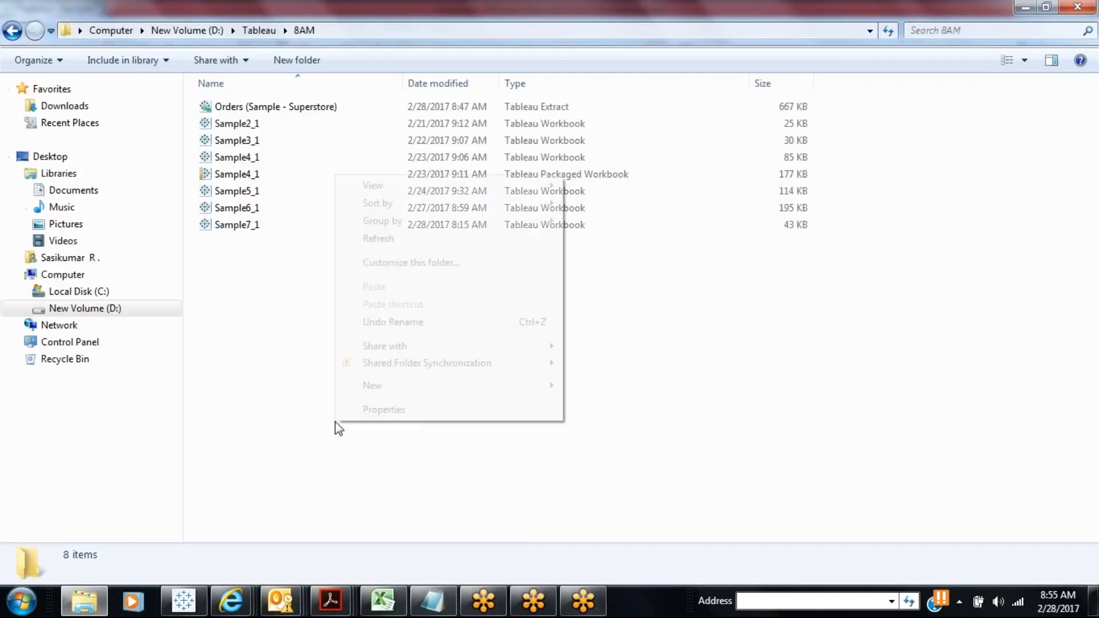
pyautogui.click(395, 240)
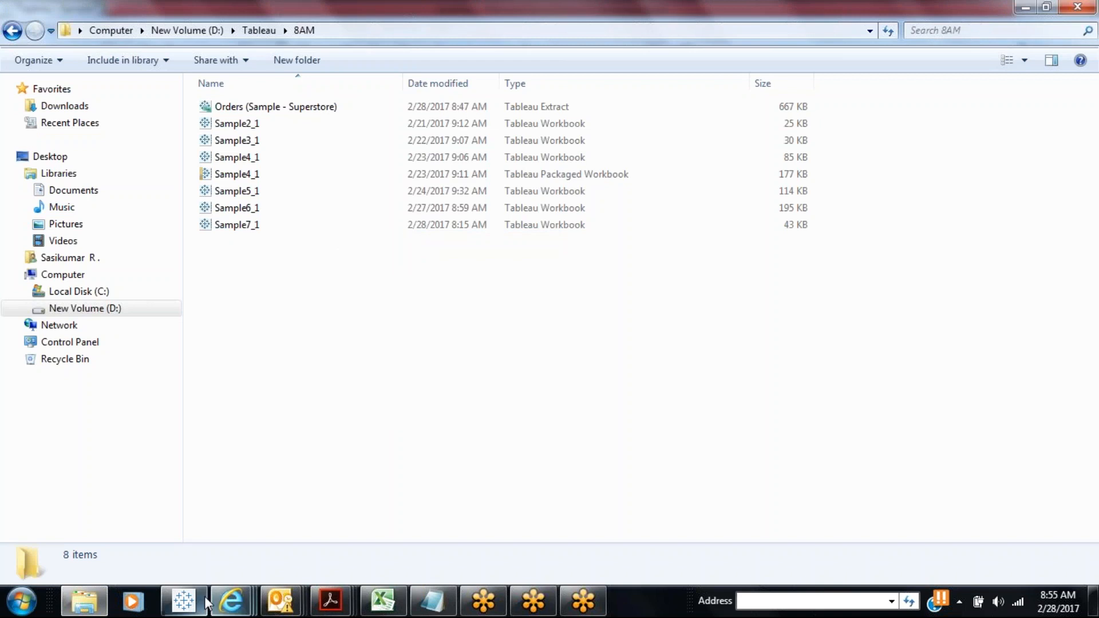
# In Tableau, remove the extract from the Orders data source without deleting its file, and check the connection on the data source page
pyautogui.click(204, 601)
pyautogui.rightClick(80, 118)
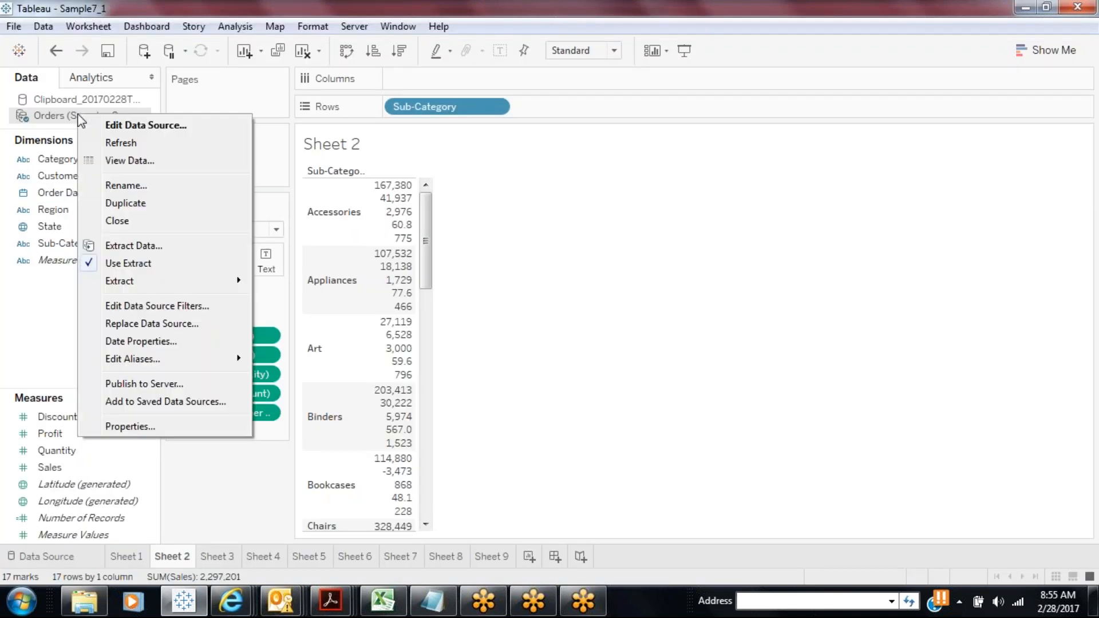
pyautogui.moveTo(143, 292)
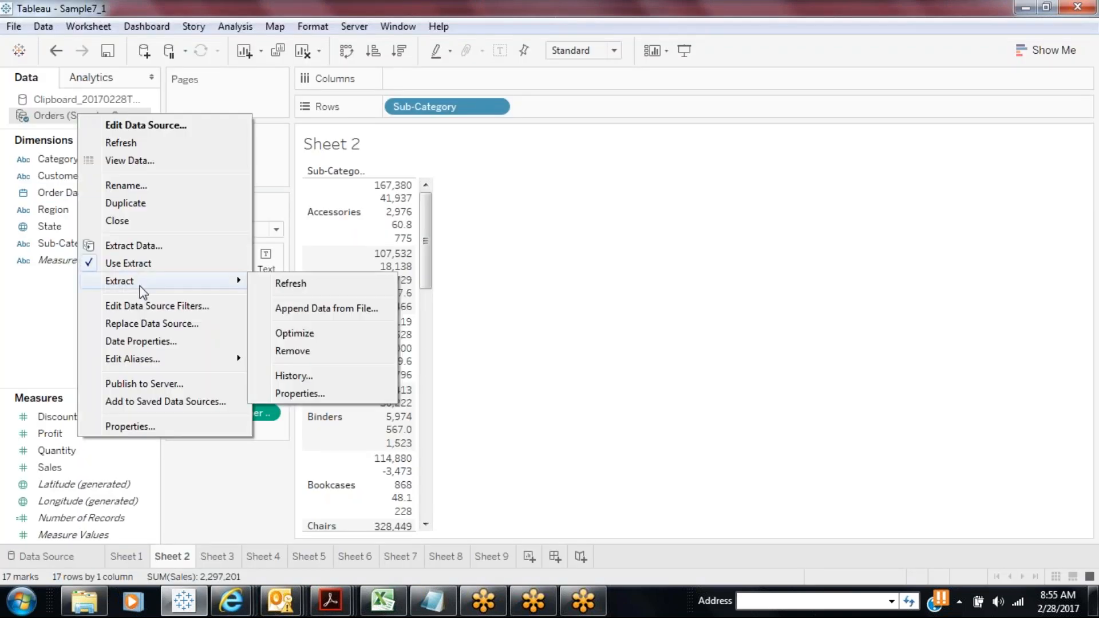
pyautogui.click(283, 351)
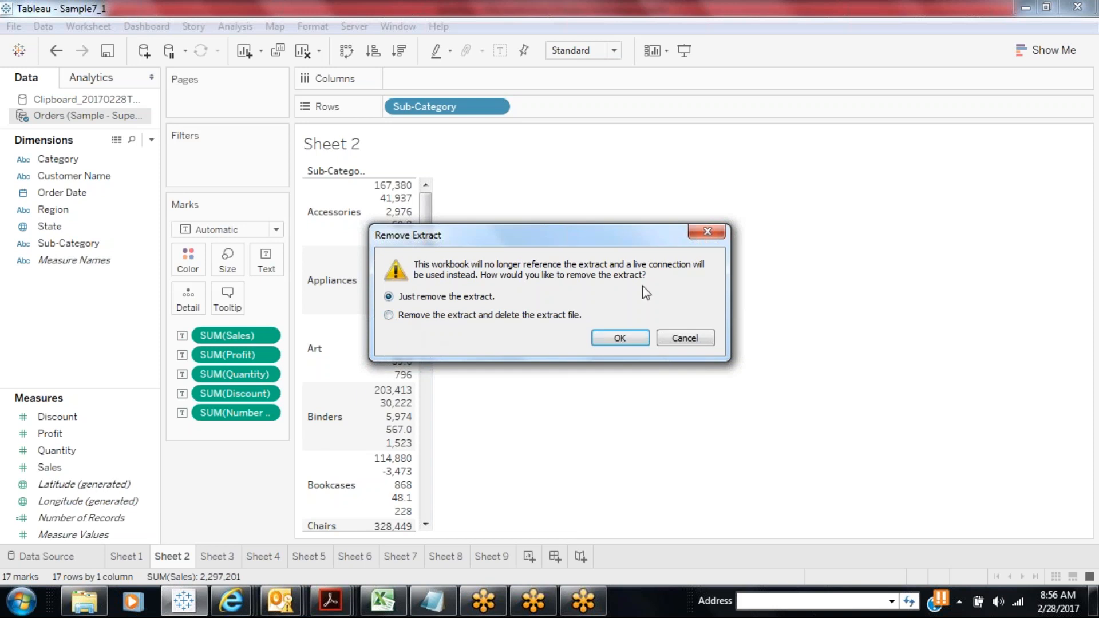
pyautogui.click(604, 340)
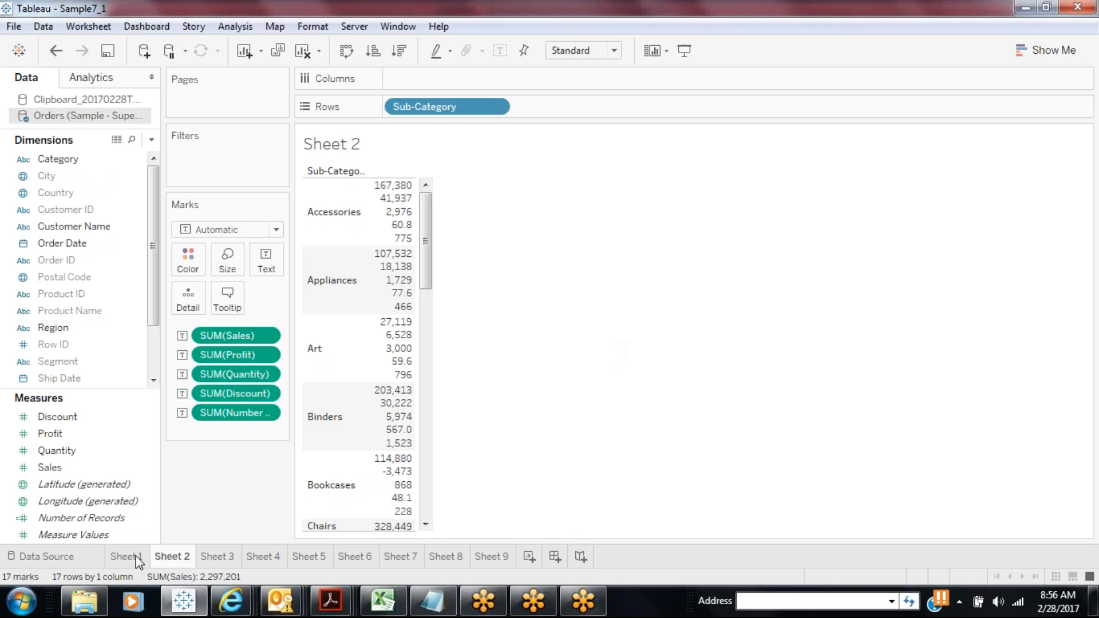
pyautogui.click(81, 560)
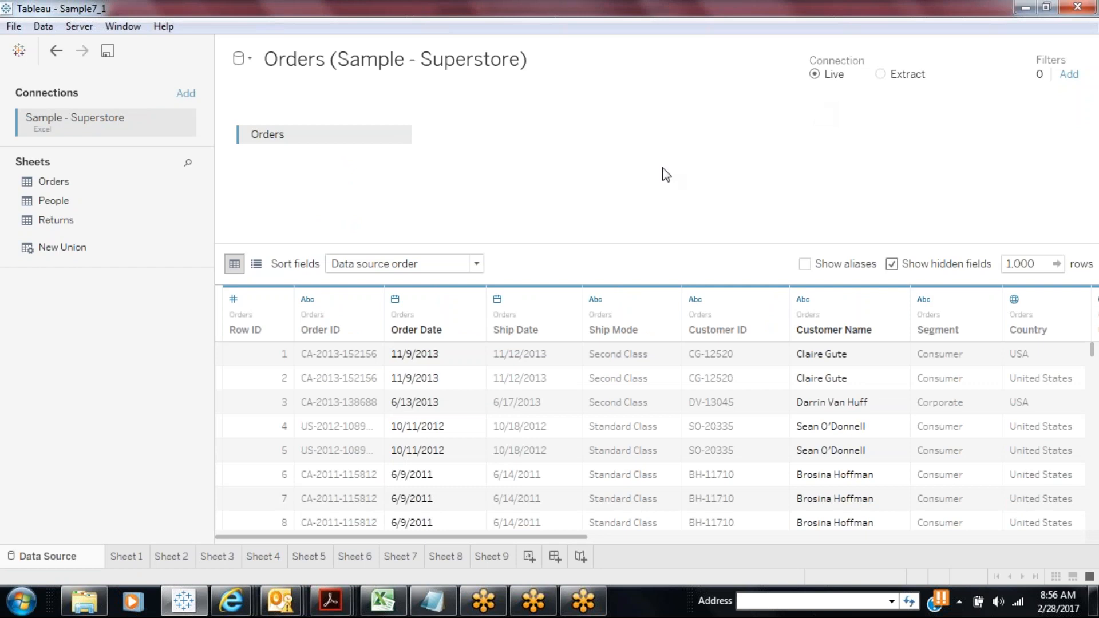
# From Sheet 2, extract all rows of Orders without filters or aggregation and save the extract as Orders (Sample - Superstore)v1.0
pyautogui.click(181, 566)
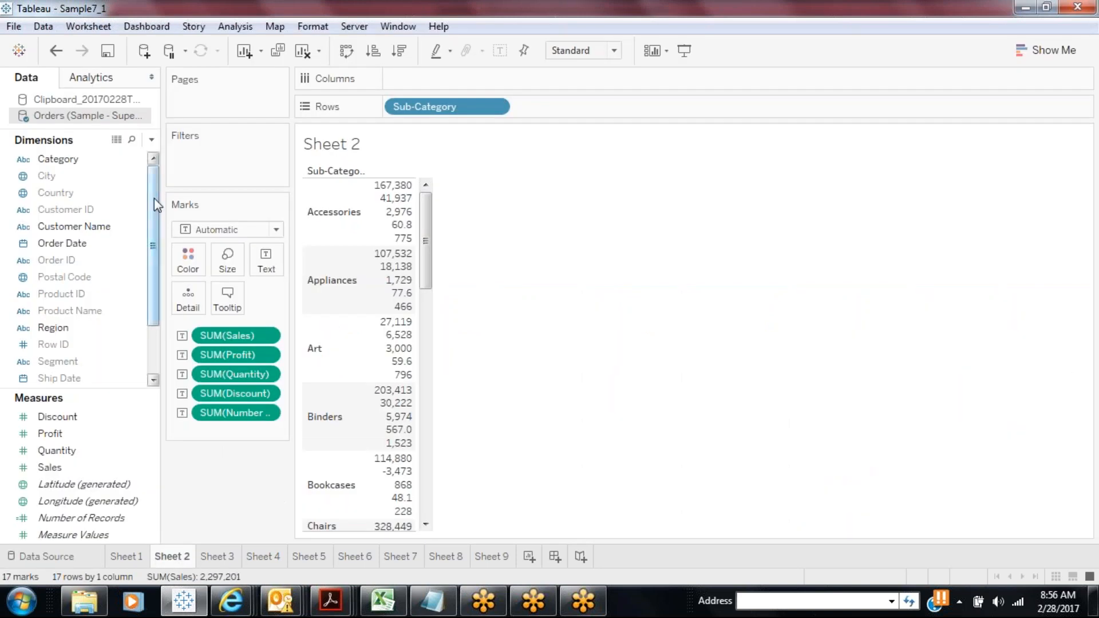
pyautogui.rightClick(91, 114)
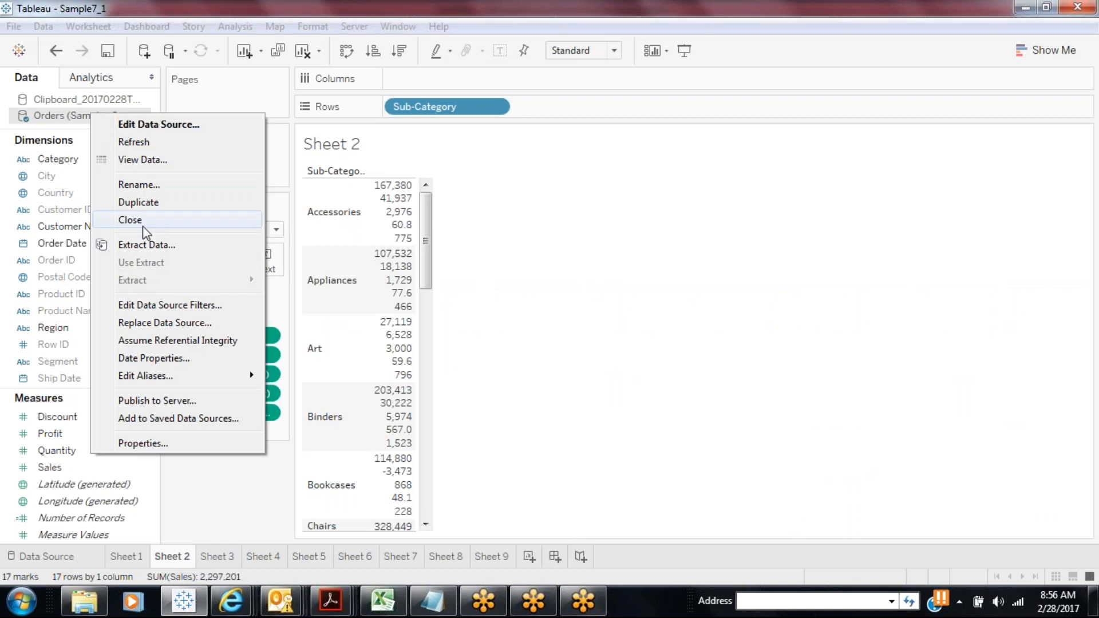
pyautogui.click(133, 246)
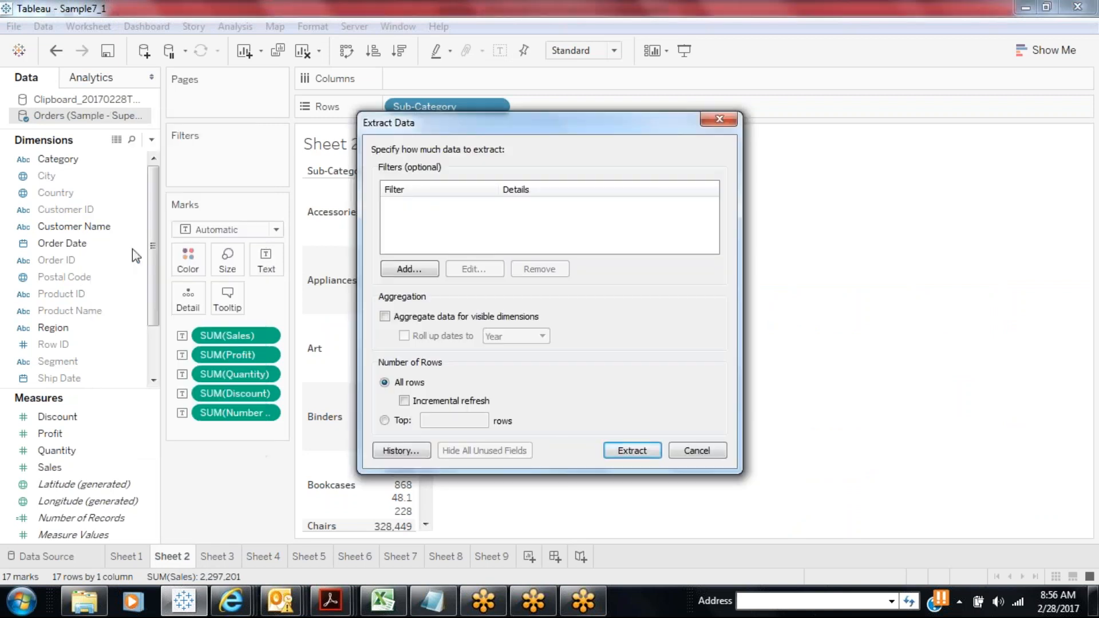
pyautogui.click(613, 455)
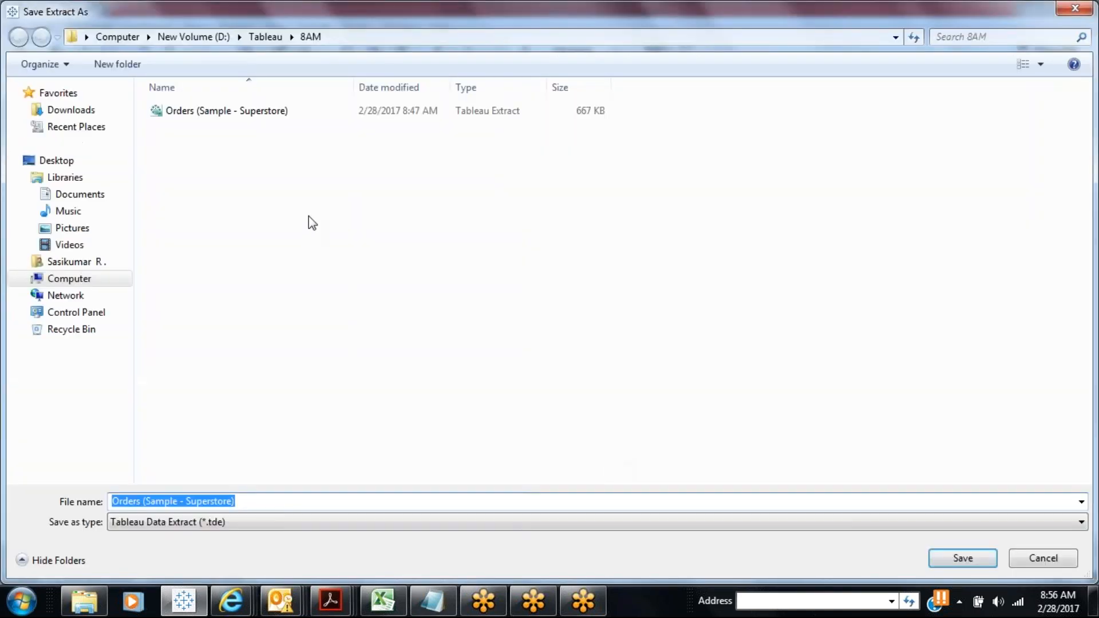
pyautogui.click(274, 504)
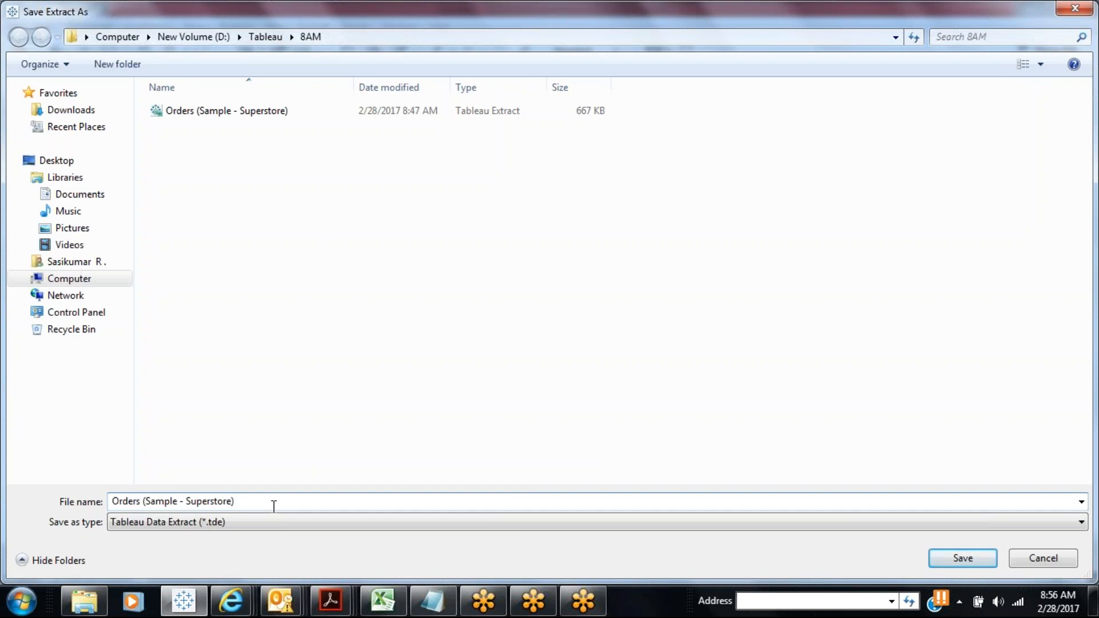
pyautogui.write('v1.0')
pyautogui.click(973, 560)
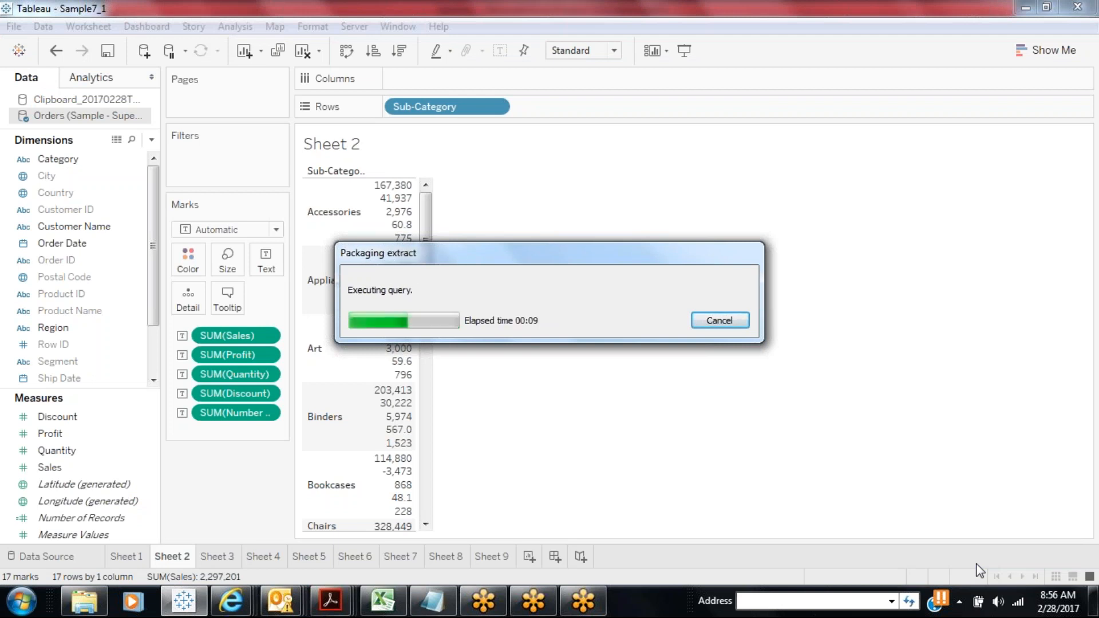
# Switch to Windows Explorer and compare the Orders (Sample - Superstore)v1.0 extract file with the earlier one
pyautogui.click(84, 601)
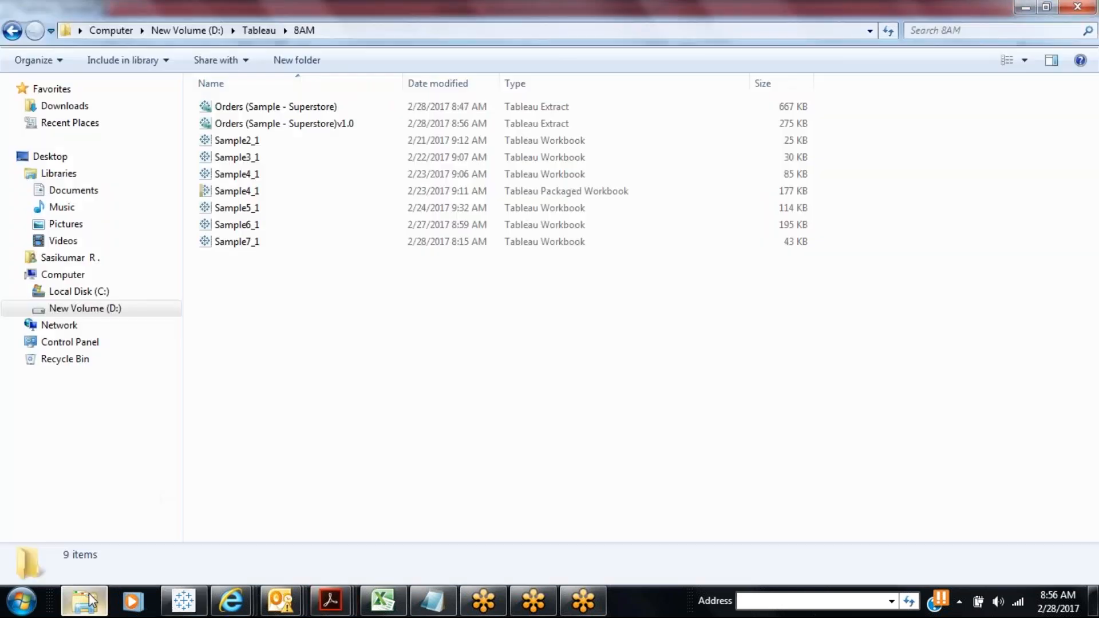
pyautogui.click(327, 125)
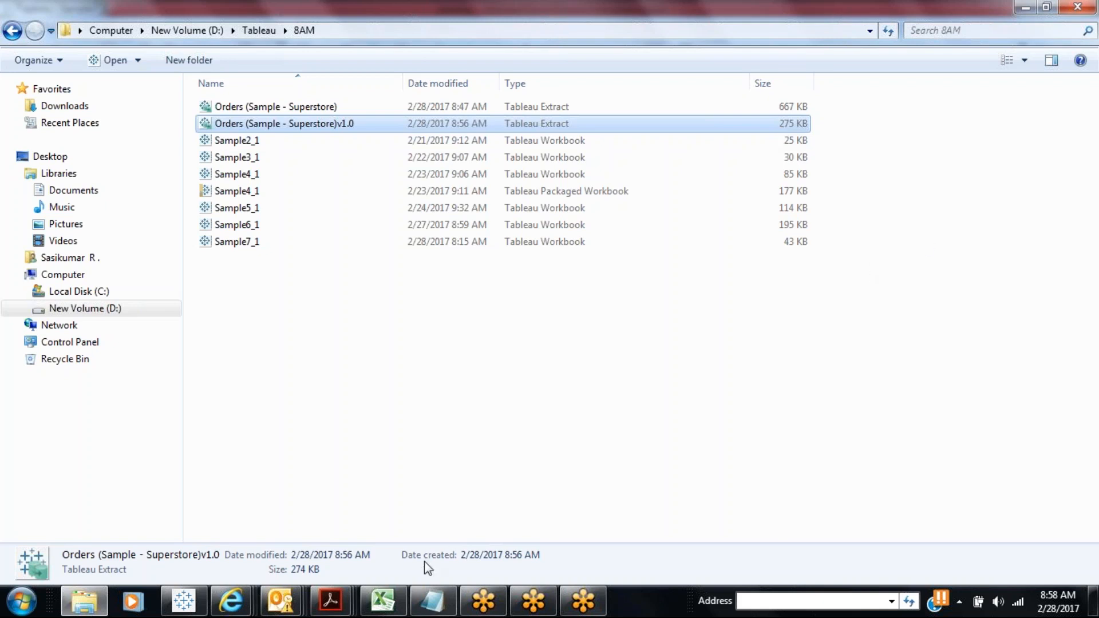
# Switch to Tableau, check the field list's hidden-field options, and compare the data source columns with hidden fields turned off and on
pyautogui.click(198, 603)
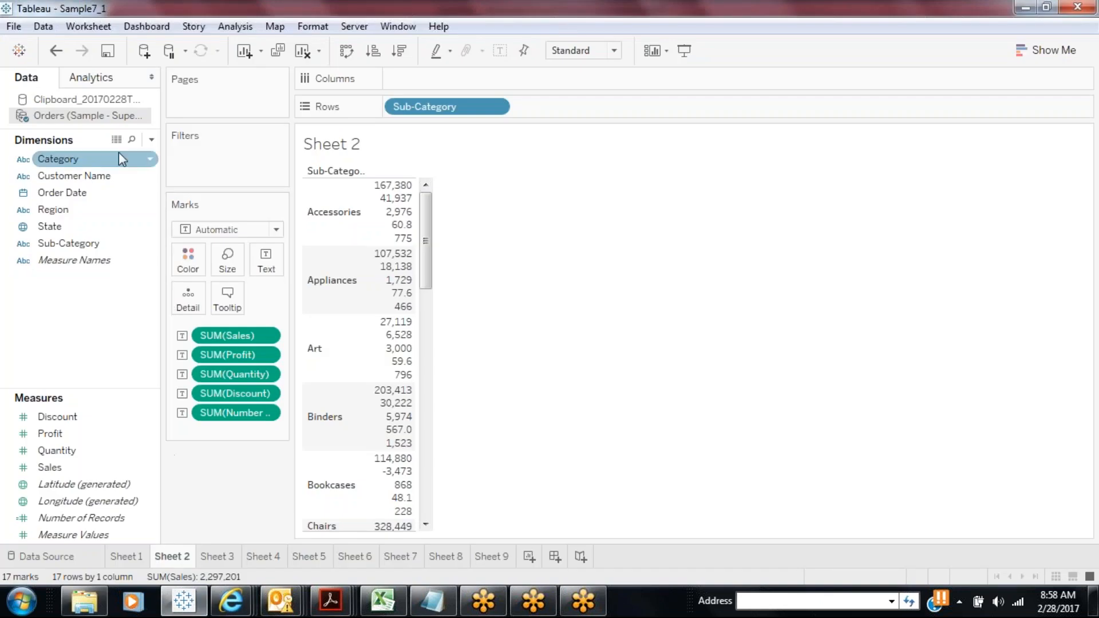
pyautogui.click(151, 139)
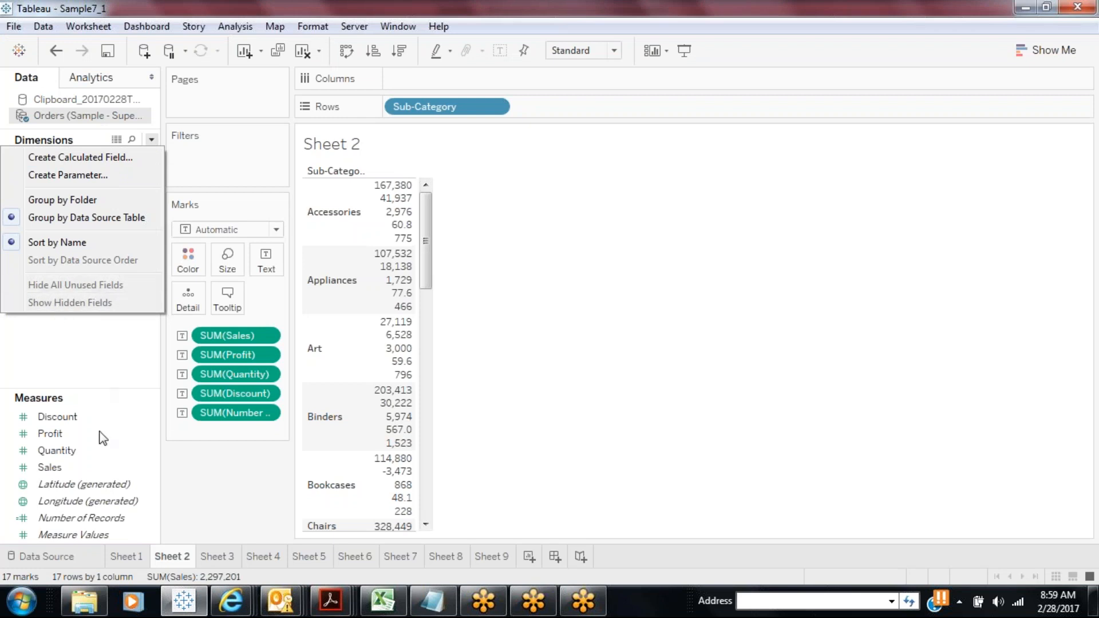
pyautogui.click(94, 562)
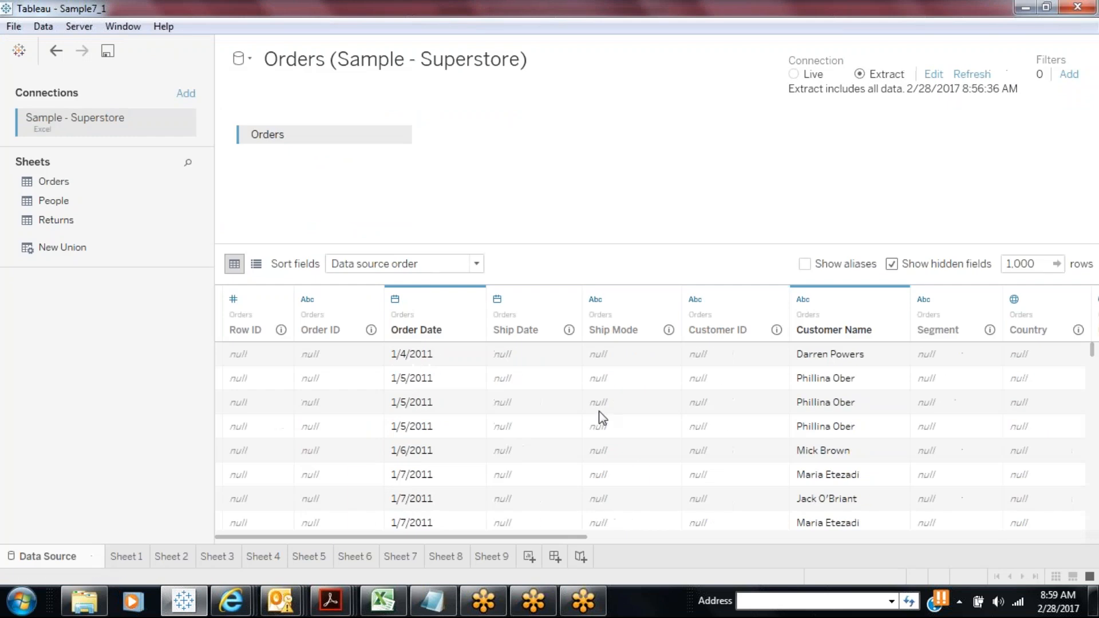
pyautogui.click(891, 265)
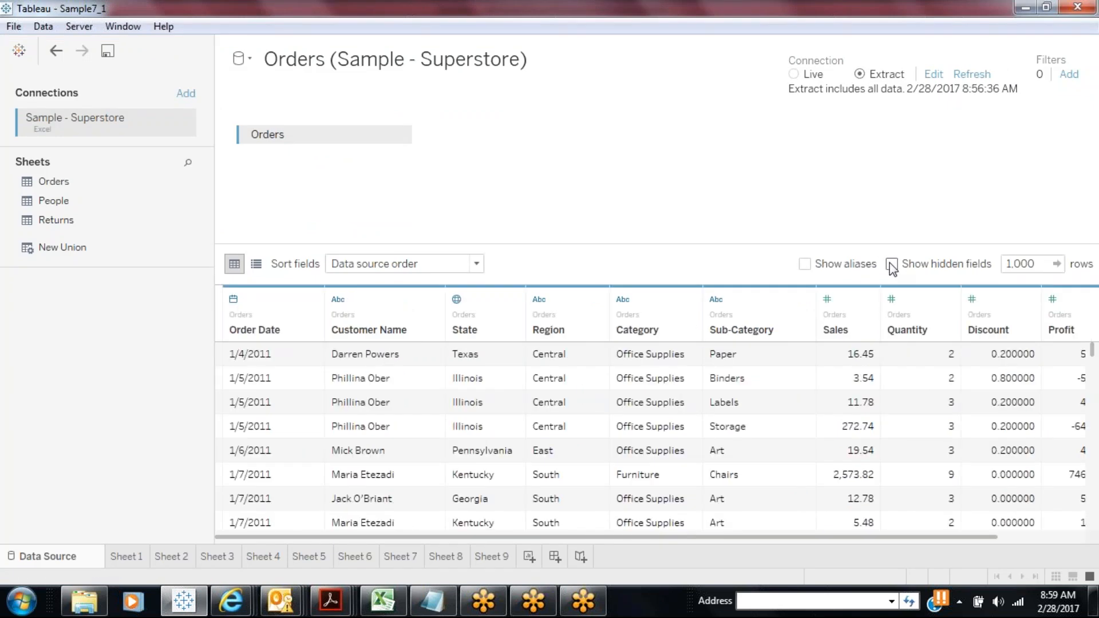
pyautogui.click(892, 264)
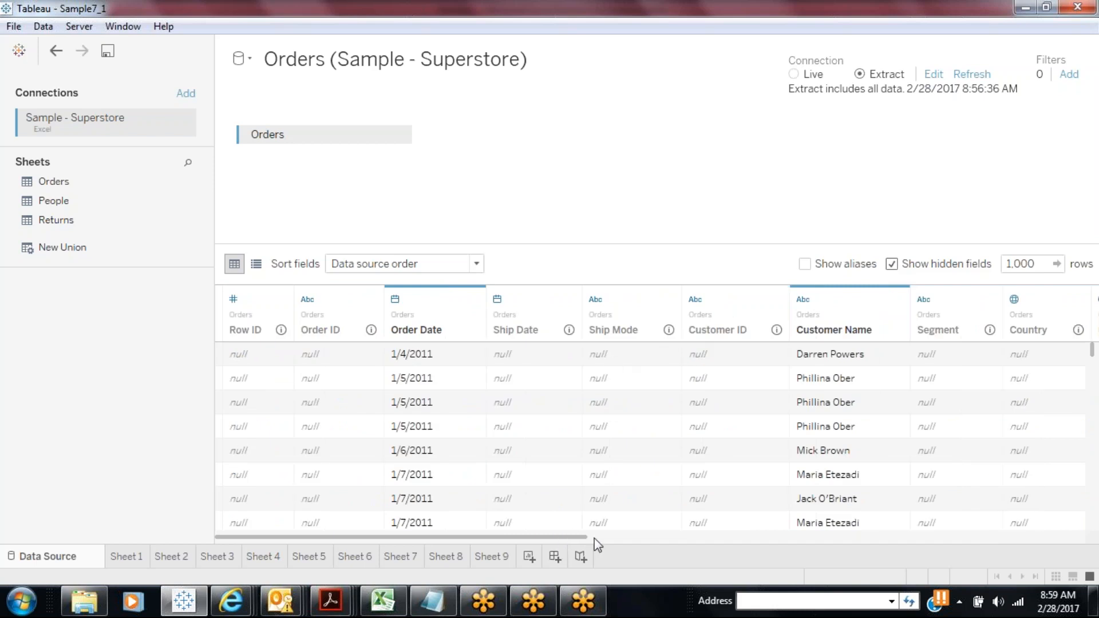
pyautogui.moveTo(594, 538); pyautogui.dragTo(969, 571)
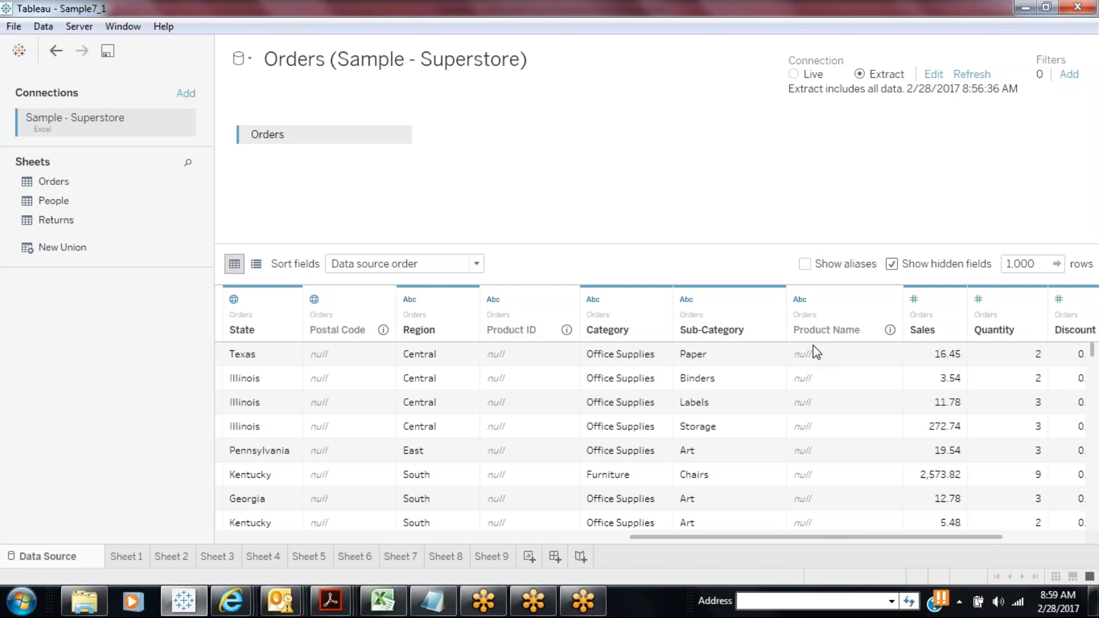
# On Sheet 1, select the Orders data source and check whether its field list can show hidden fields
pyautogui.click(126, 556)
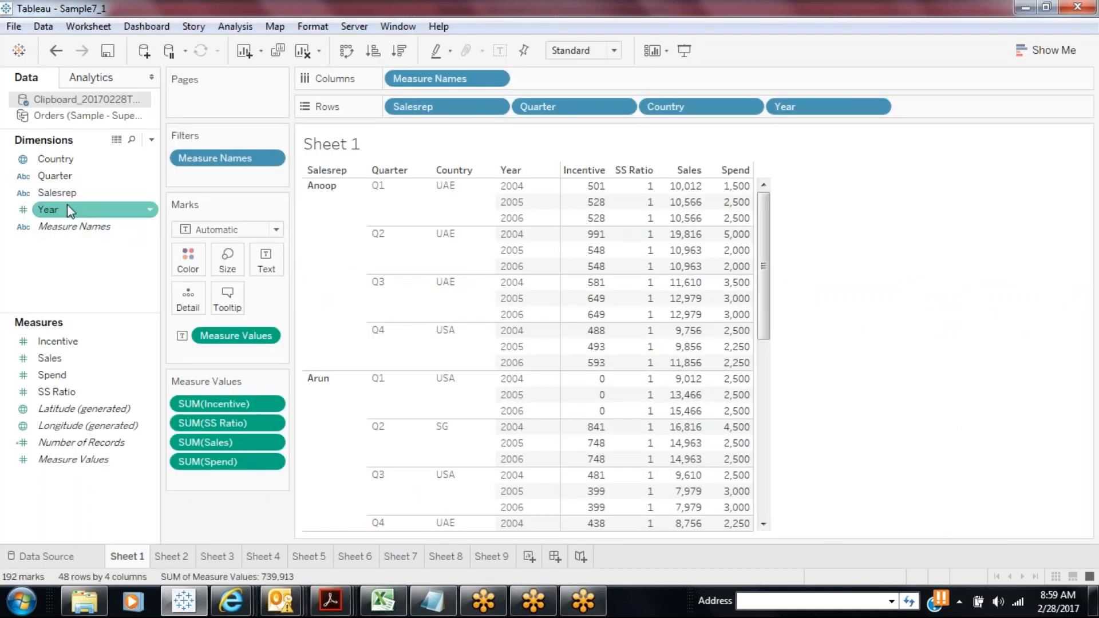
pyautogui.click(60, 114)
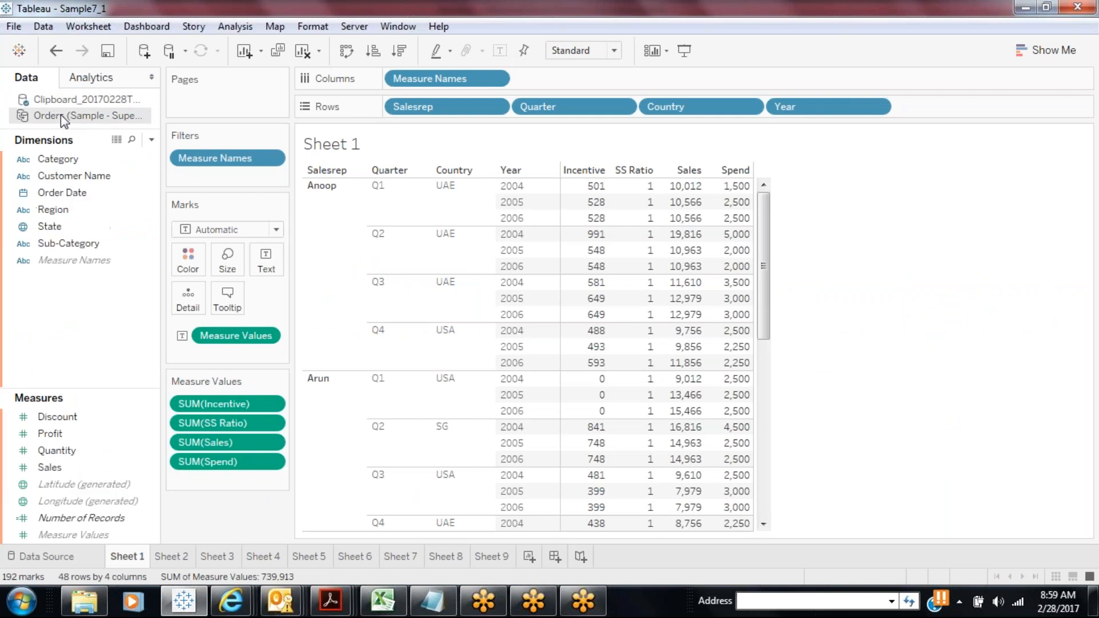
pyautogui.click(152, 141)
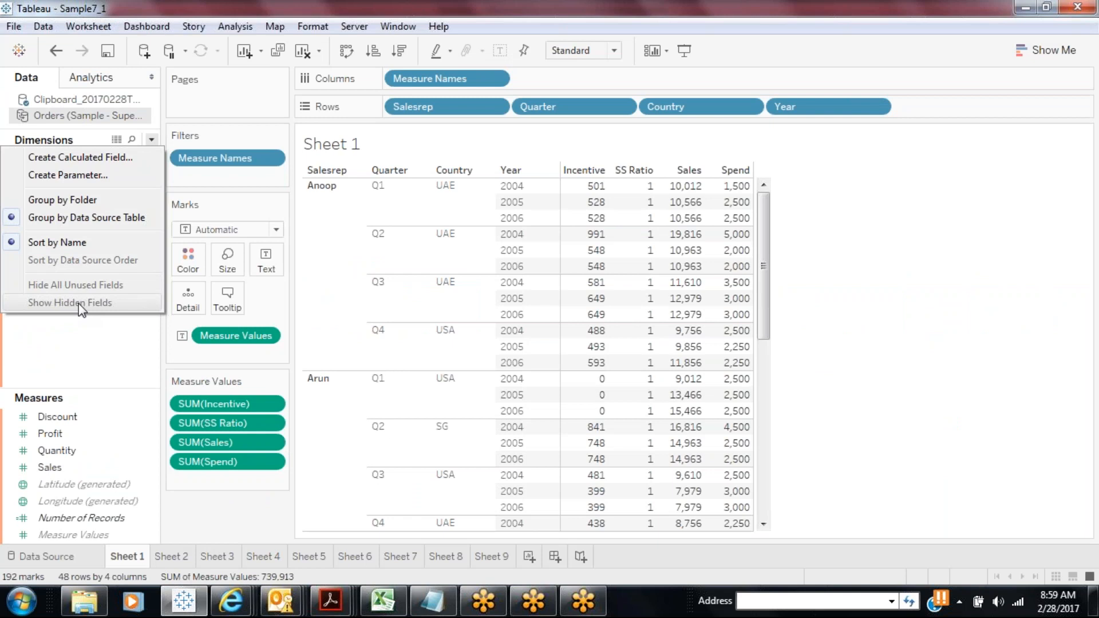
pyautogui.click(76, 331)
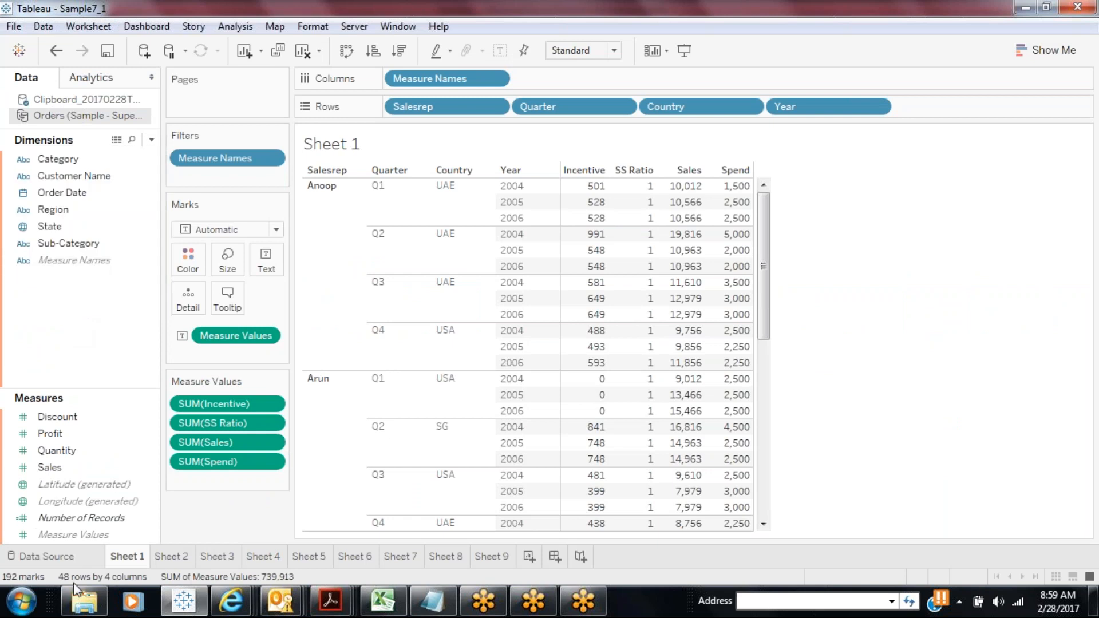
# Return to the Orders data source page and examine the values in the hidden columns of the extract
pyautogui.click(73, 563)
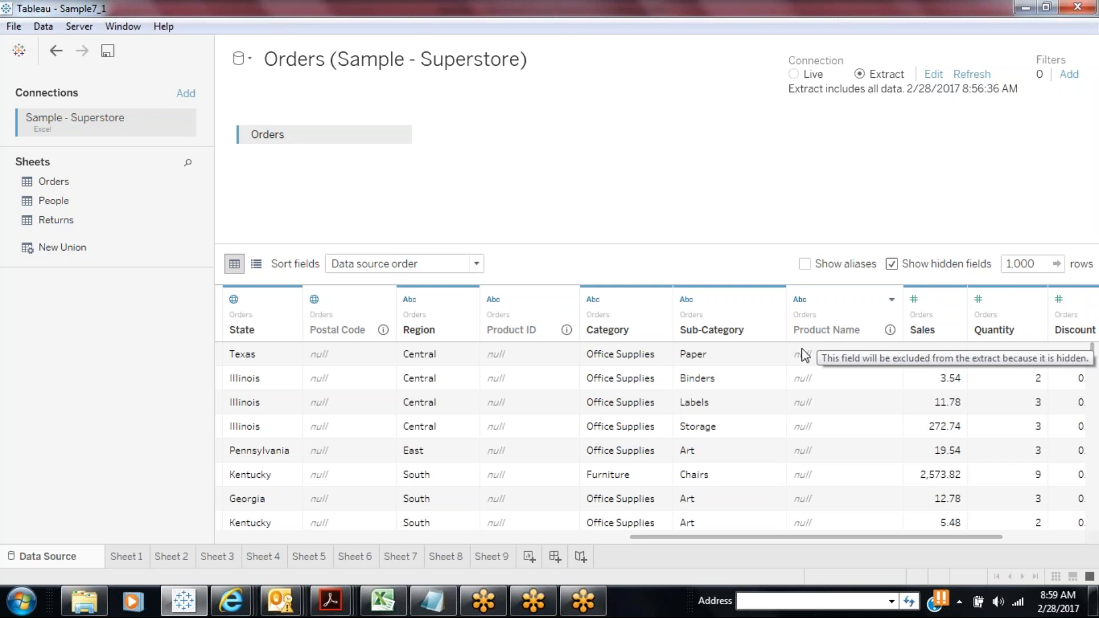
# On Sheet 2, stop using the extract for the Orders data source and check the options available for the hidden Postal Code field
pyautogui.click(170, 557)
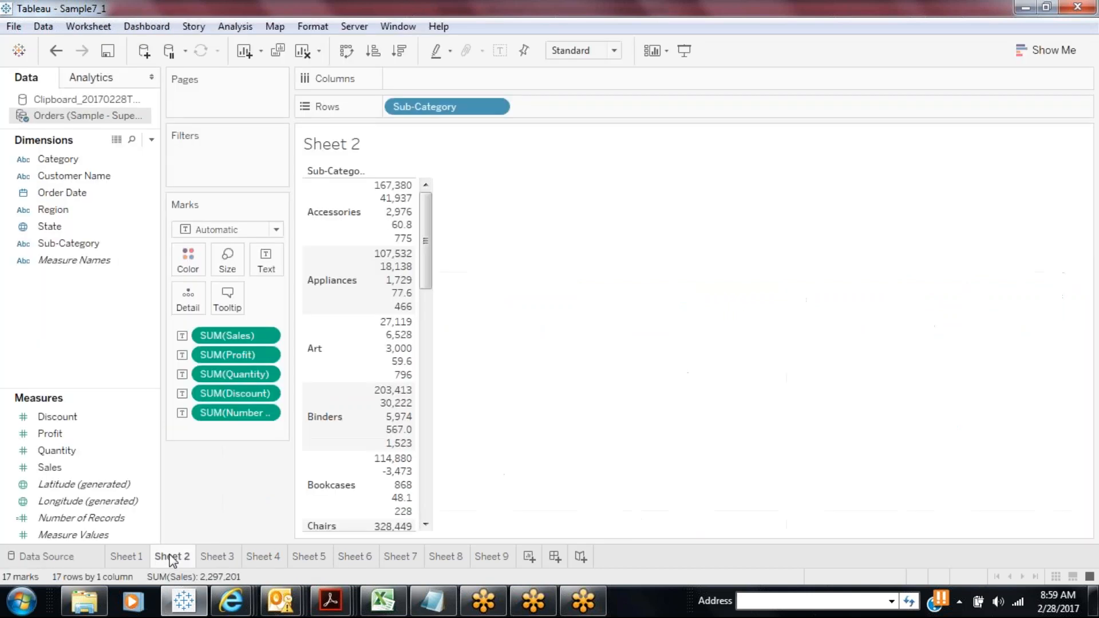
pyautogui.rightClick(73, 117)
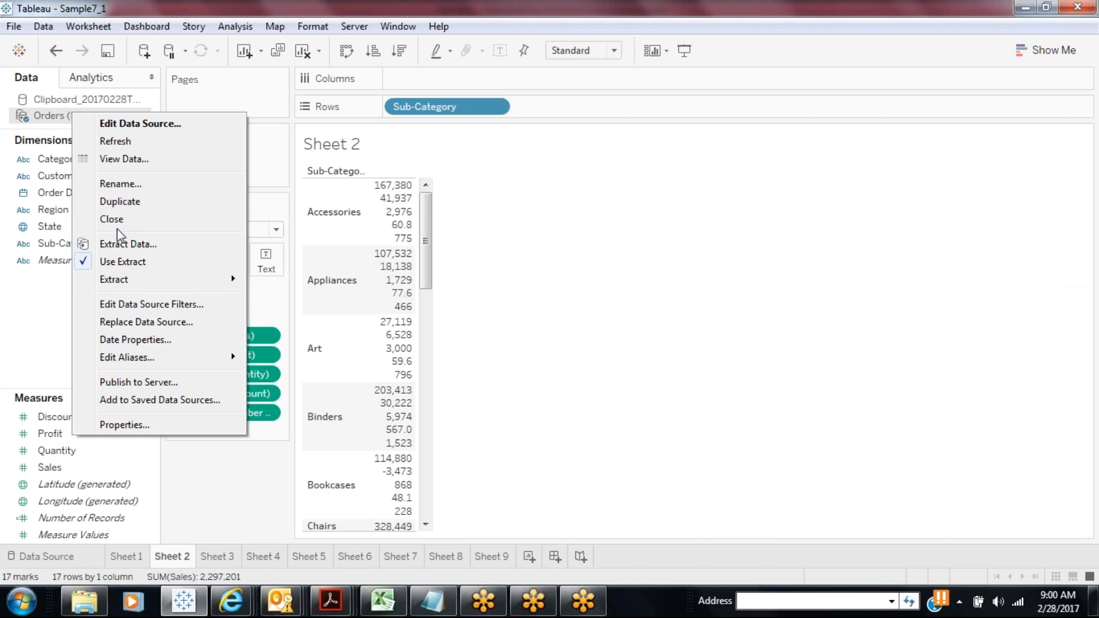
pyautogui.click(90, 262)
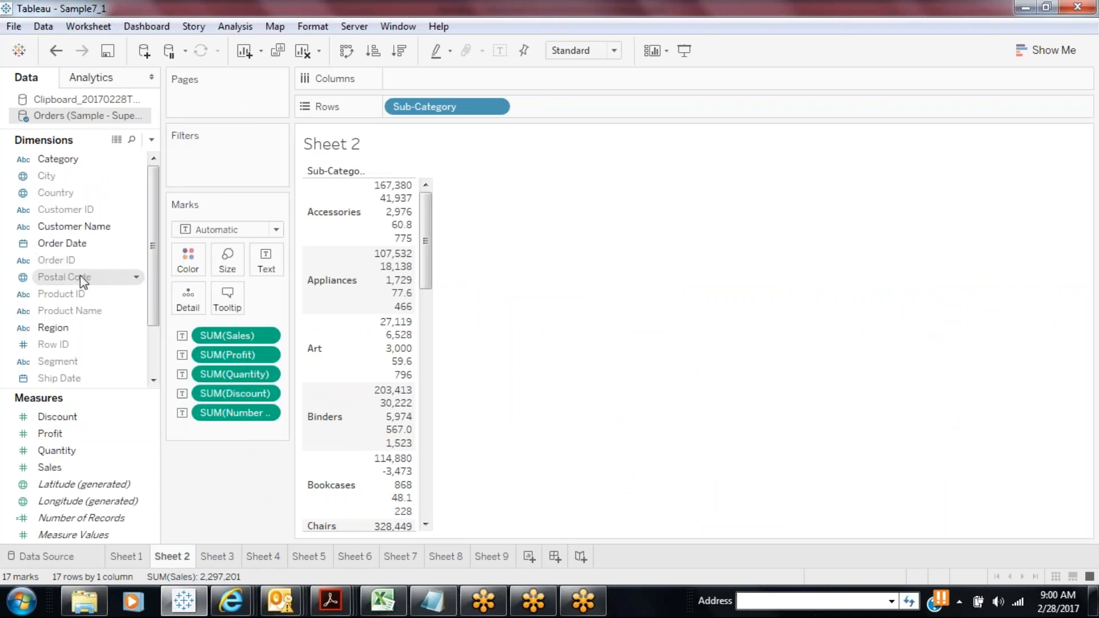
pyautogui.rightClick(81, 277)
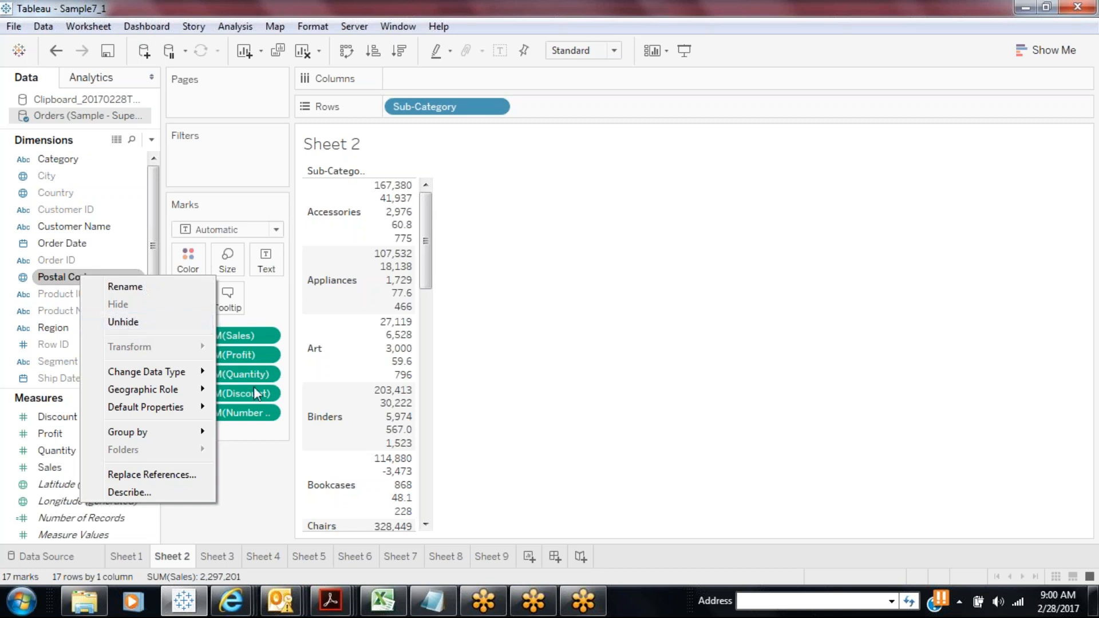
pyautogui.click(109, 53)
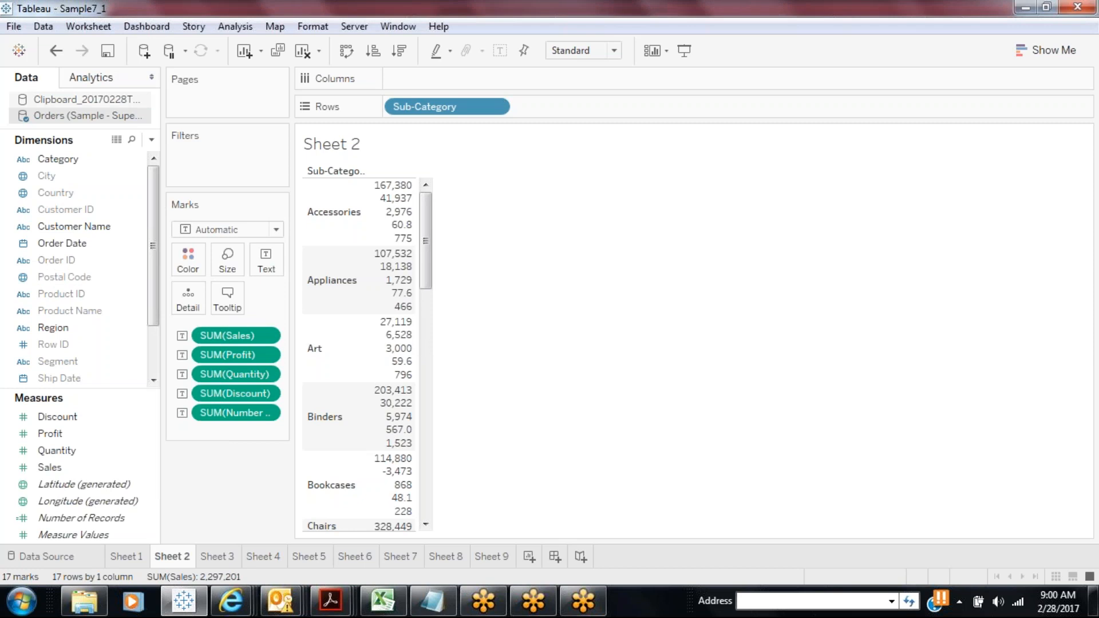
# Try extract settings for Orders that aggregate data for visible dimensions and roll up dates to Year, and cancel without extracting
pyautogui.rightClick(102, 114)
pyautogui.click(156, 244)
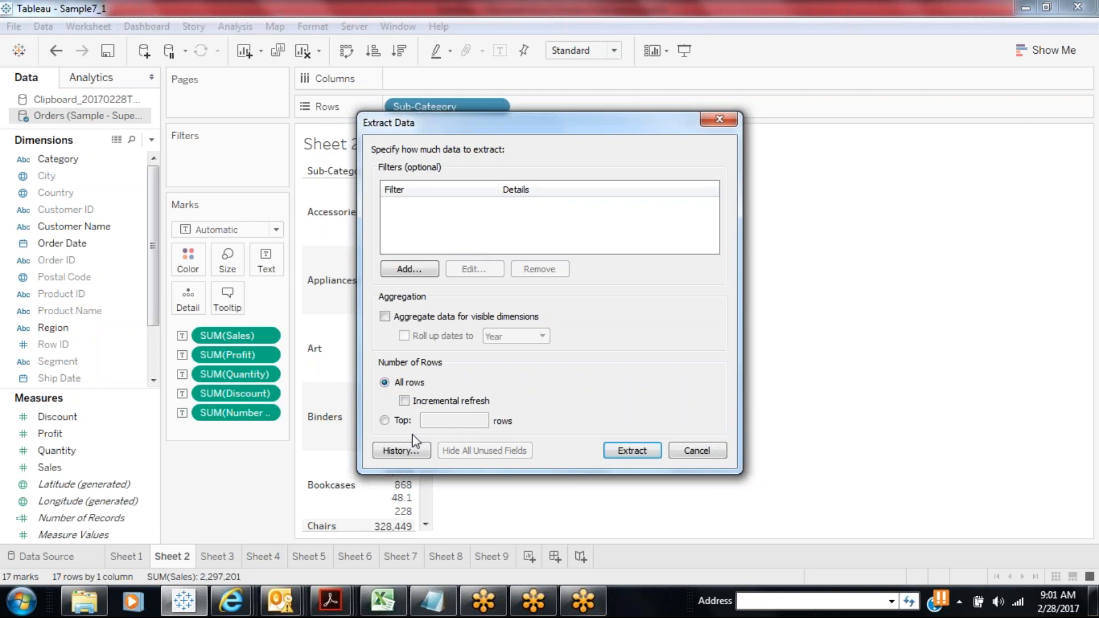
pyautogui.click(384, 316)
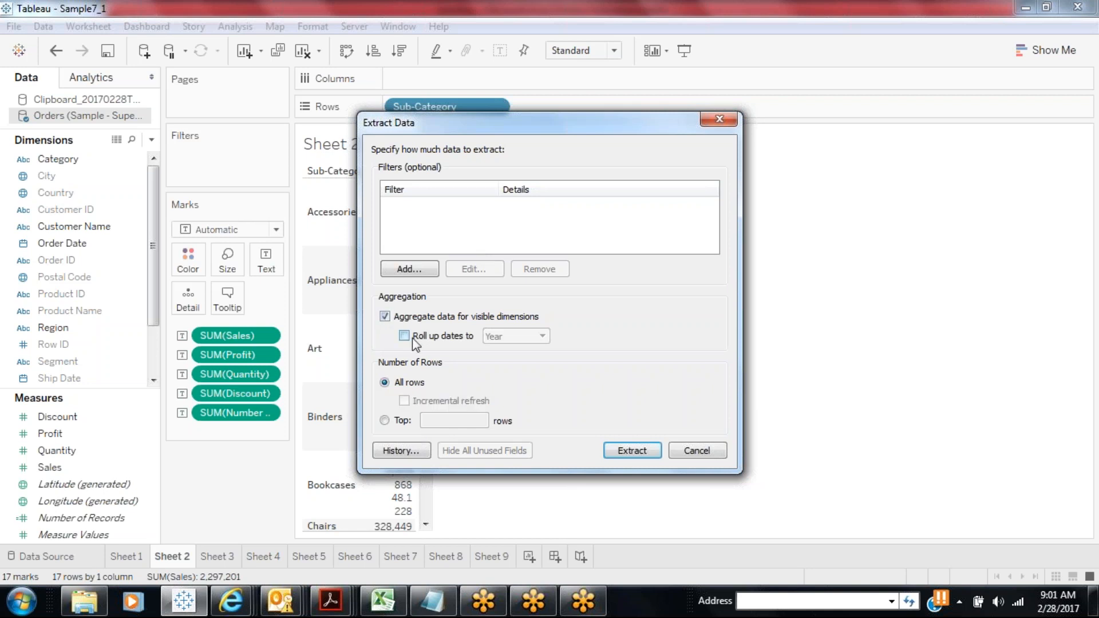
pyautogui.click(412, 338)
pyautogui.click(507, 339)
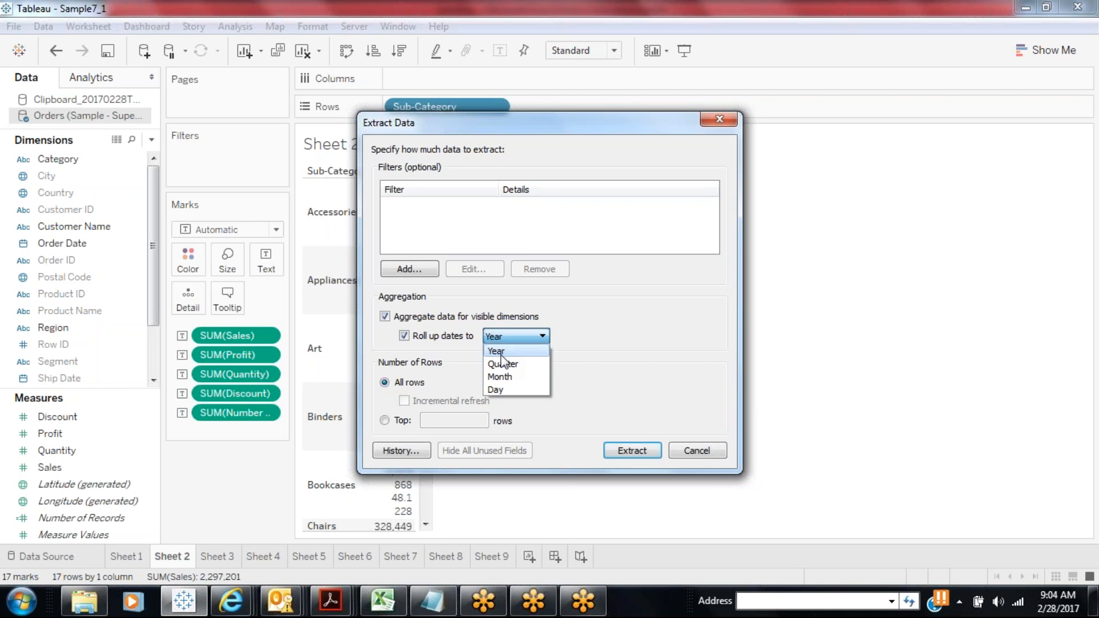
pyautogui.click(716, 455)
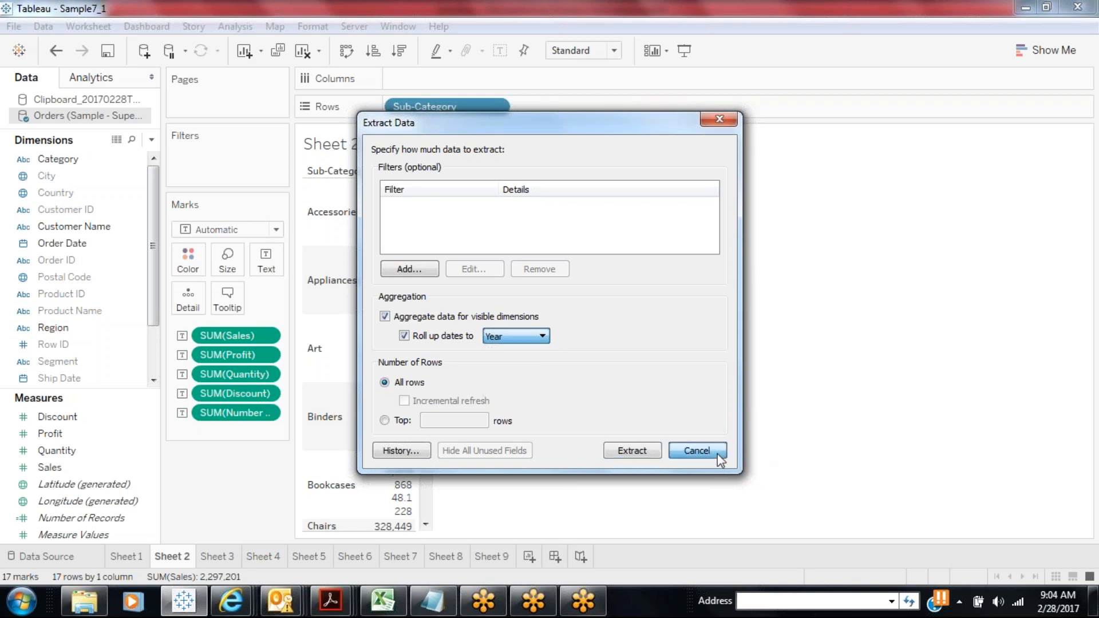